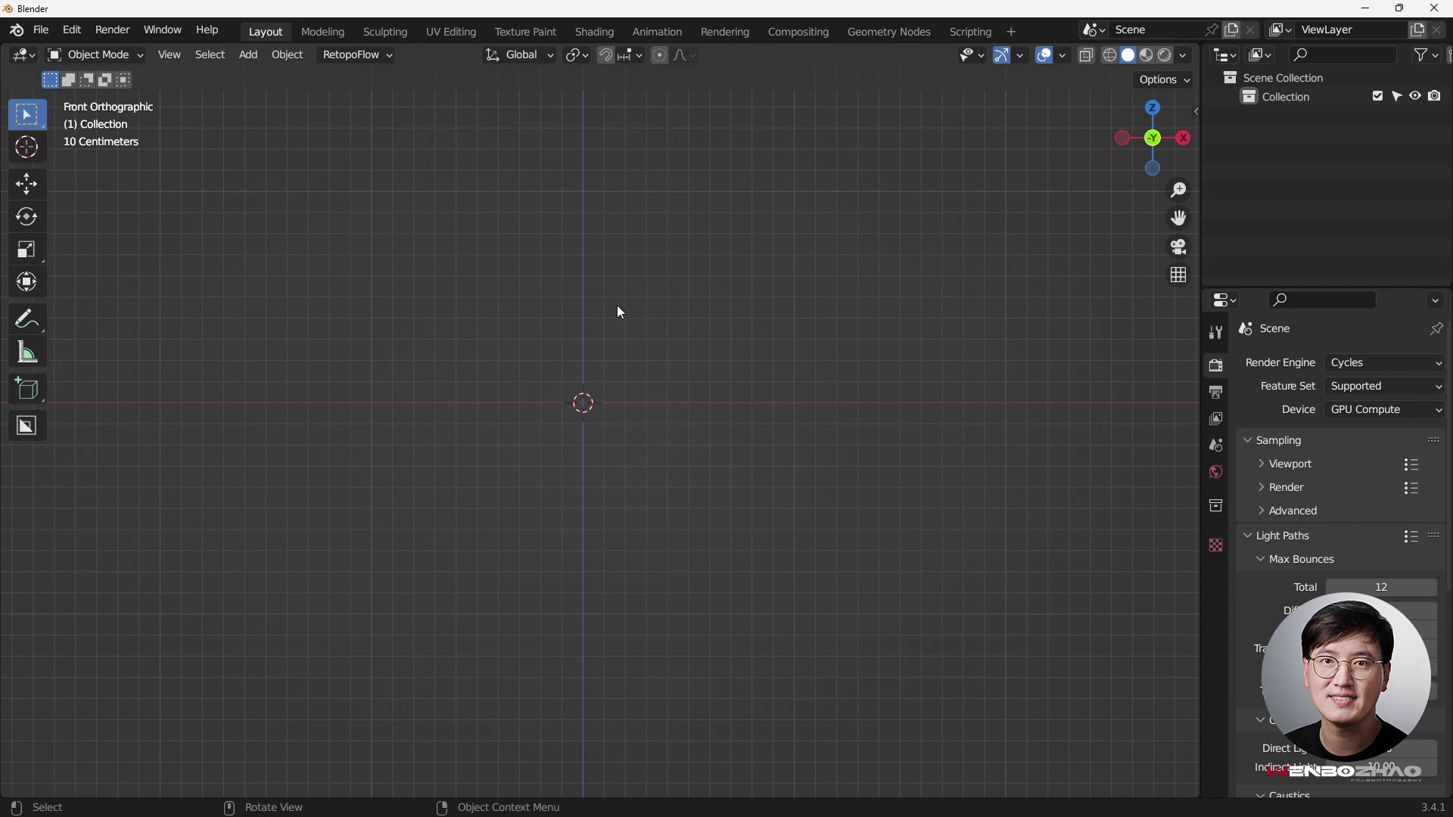
# - Add a mesh circle at the origin
pyautogui.keyDown('shift'); pyautogui.moveTo(616, 295); pyautogui.dragTo(633, 300, button='middle'); pyautogui.keyUp('shift')
pyautogui.hotkey('shift', 'a')
pyautogui.moveTo(593, 271)
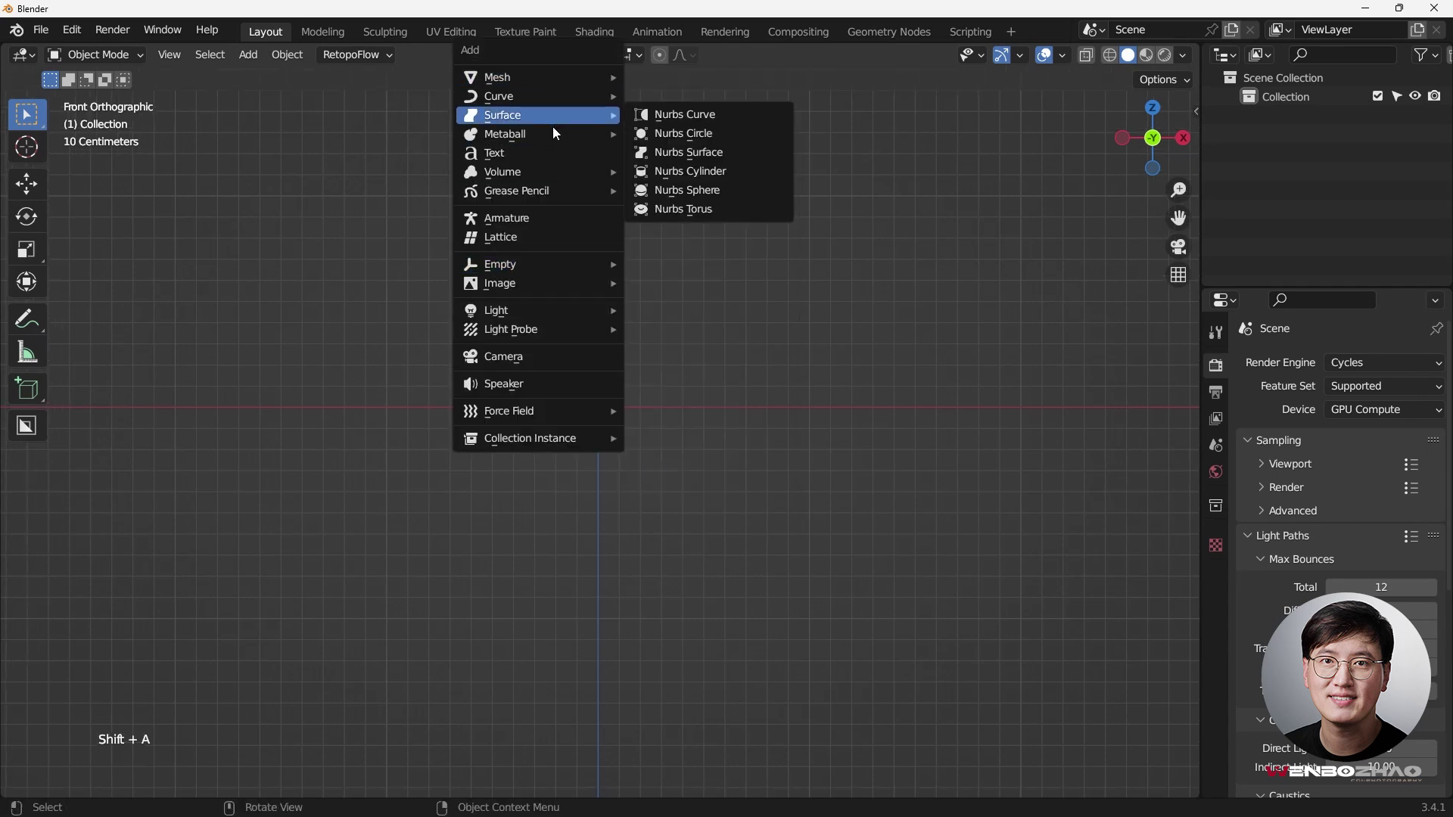
pyautogui.moveTo(566, 76)
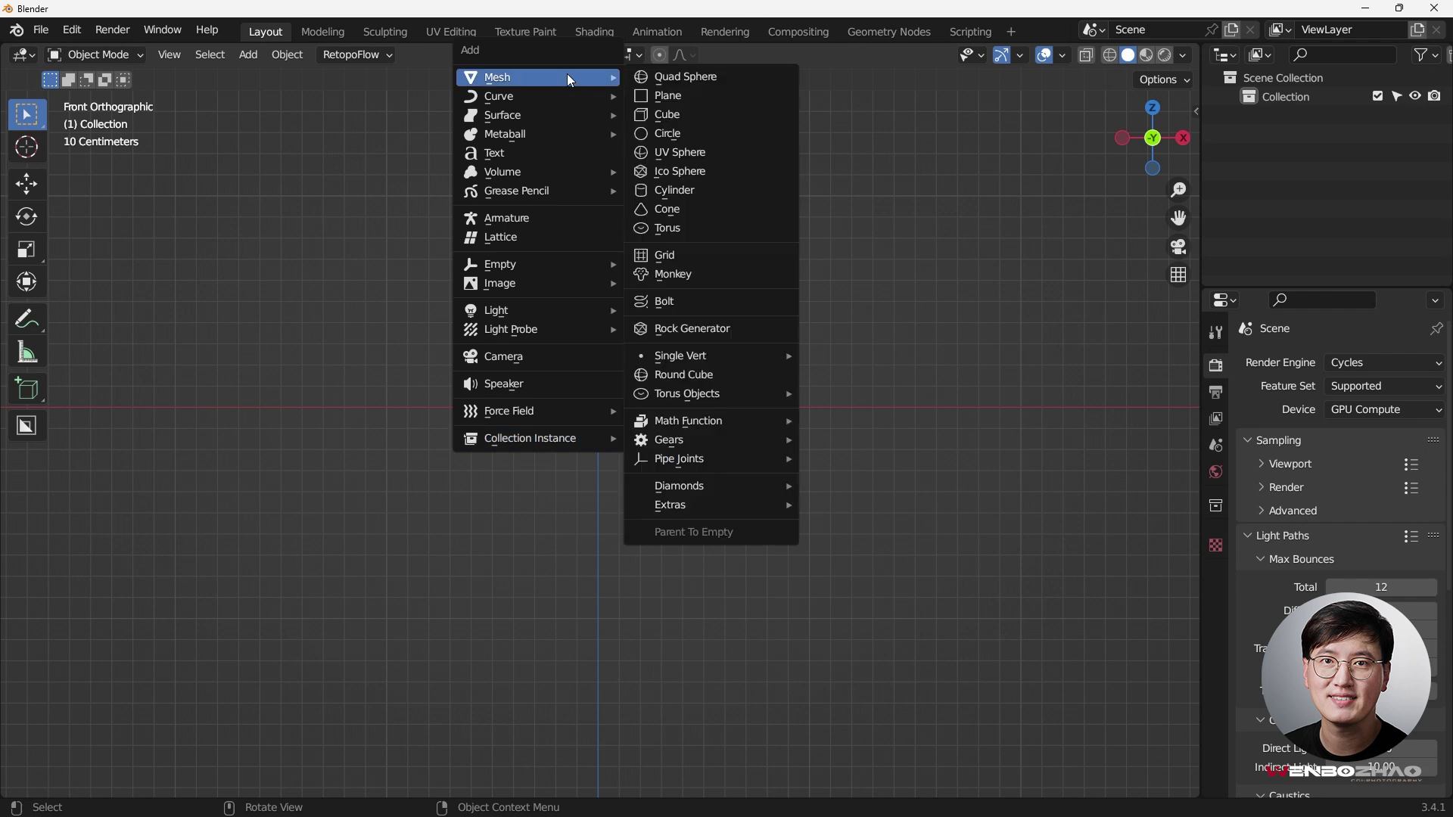
pyautogui.click(673, 136)
# - Set the new circle's Fill Type to N-Gon and Align to View
pyautogui.click(176, 779)
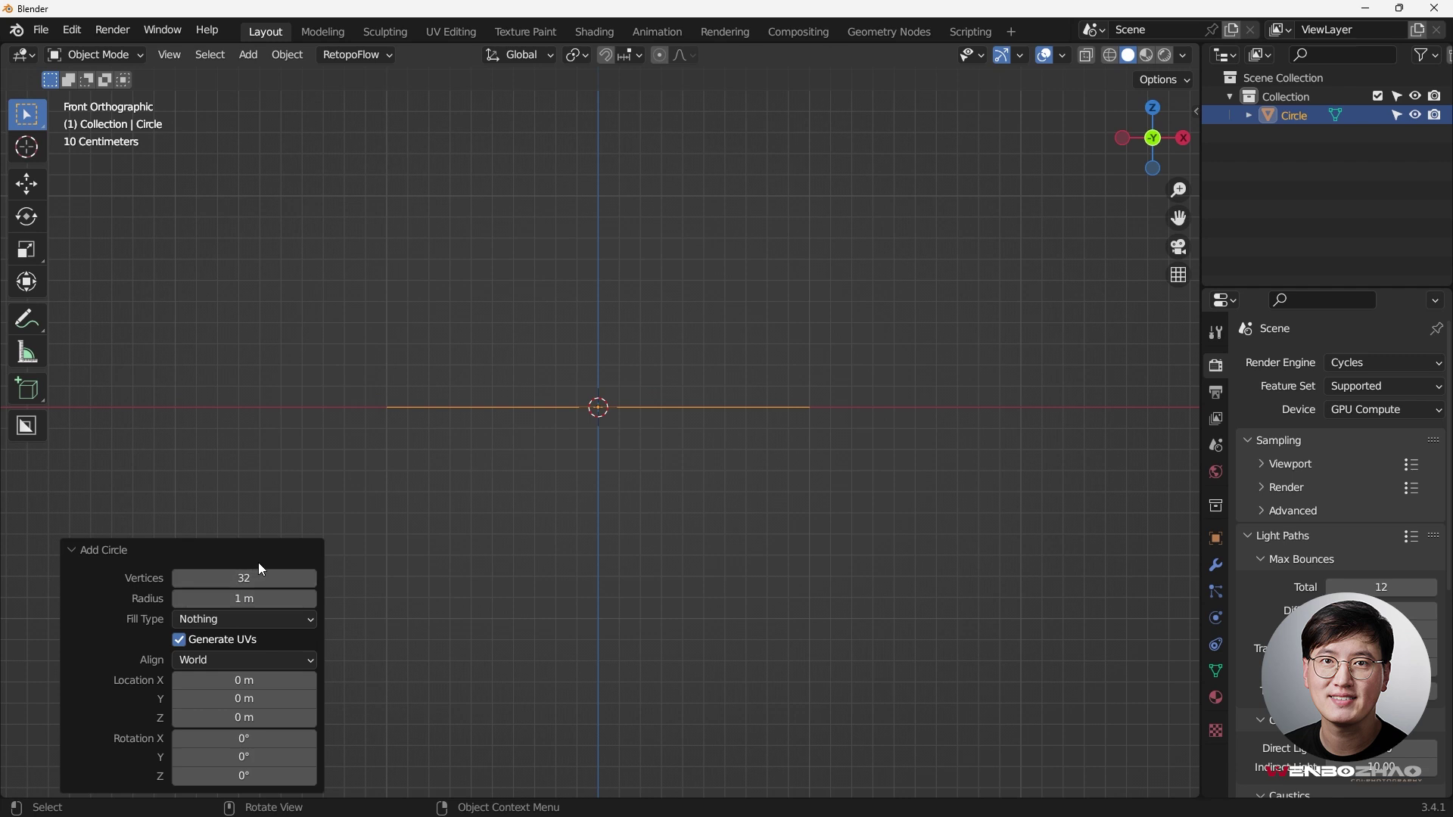
pyautogui.click(252, 619)
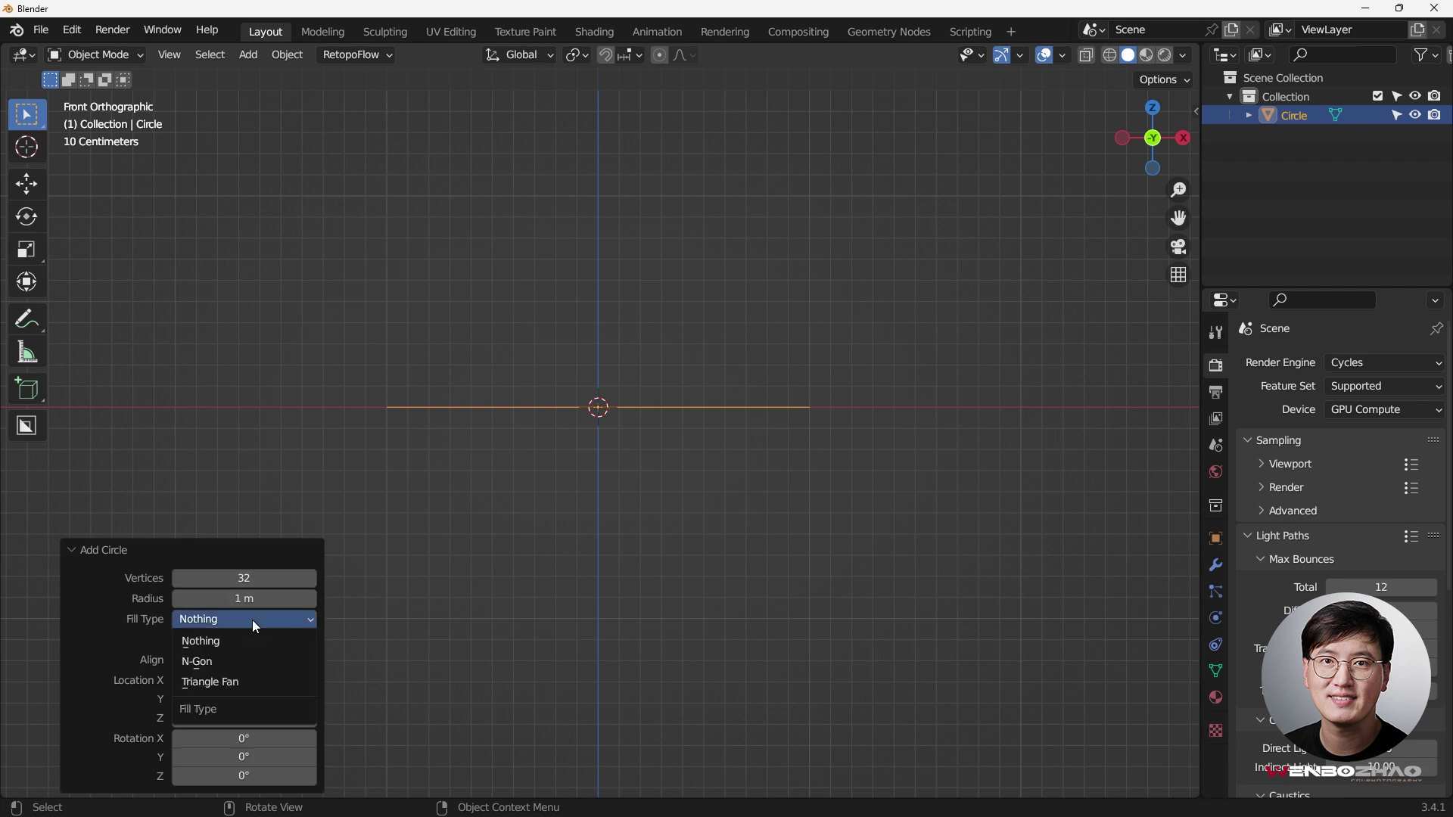
pyautogui.click(248, 666)
pyautogui.click(242, 660)
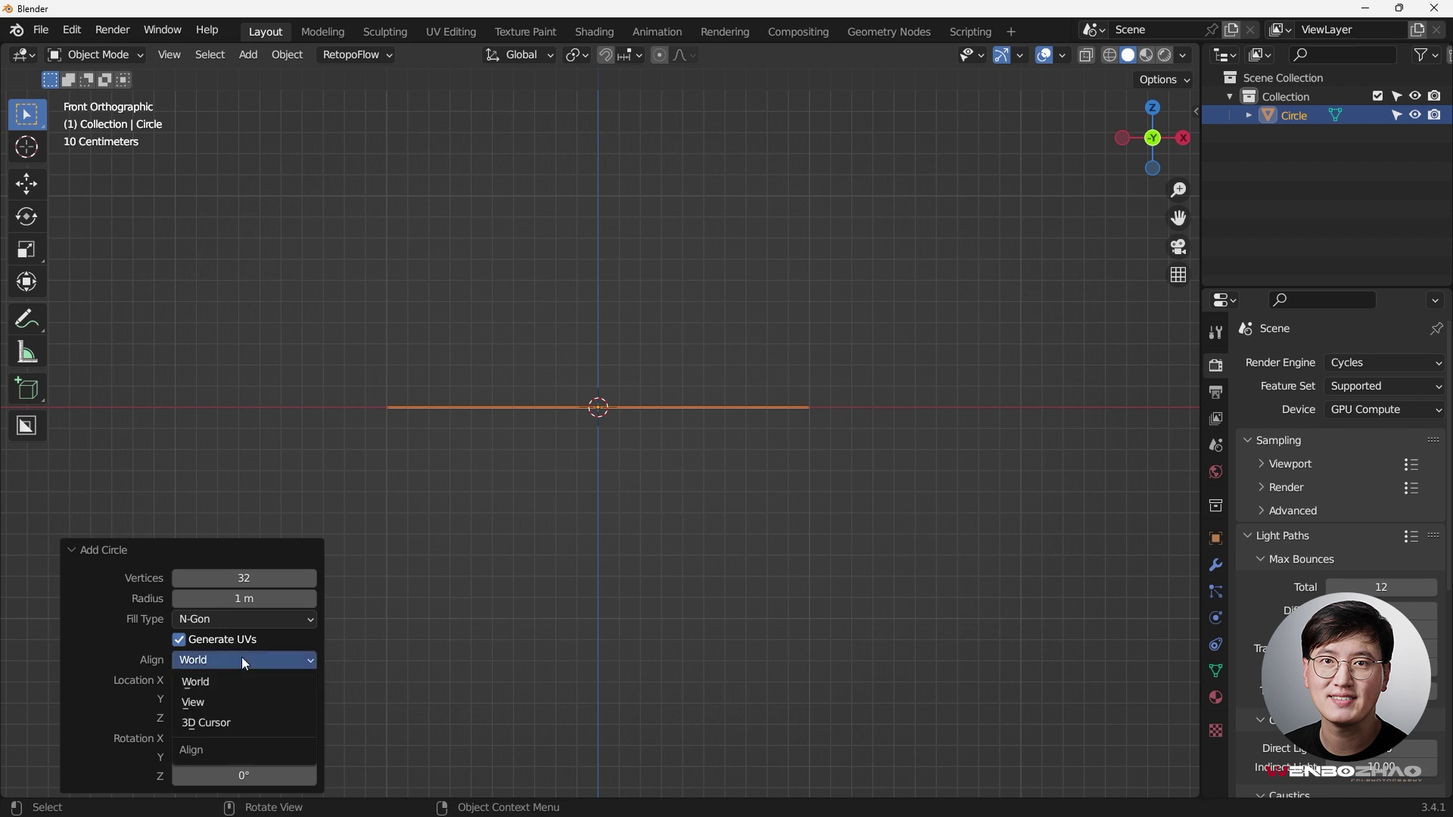
pyautogui.click(236, 701)
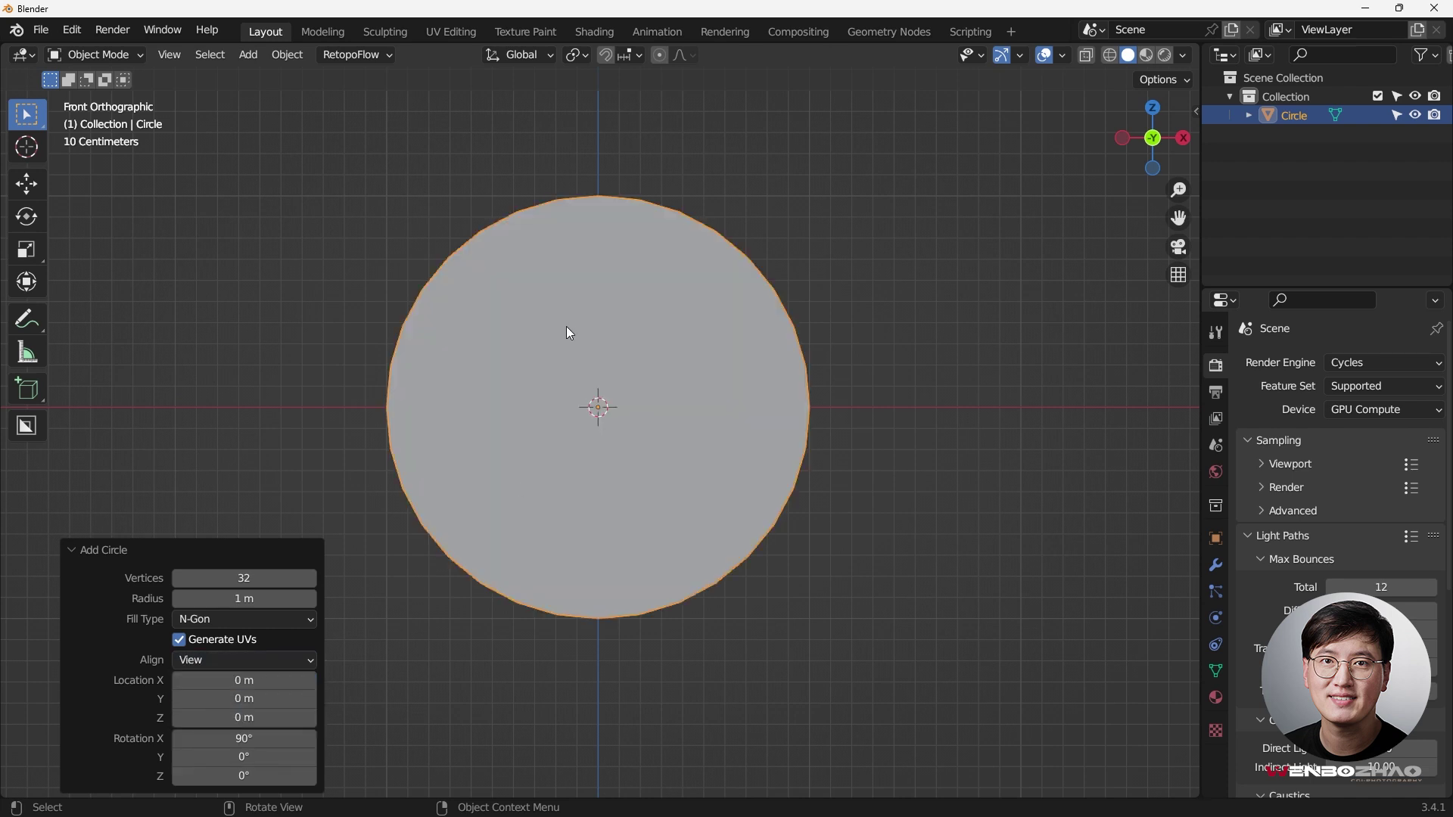
pyautogui.keyDown('shift'); pyautogui.moveTo(569, 333); pyautogui.dragTo(545, 322, button='middle'); pyautogui.keyUp('shift')
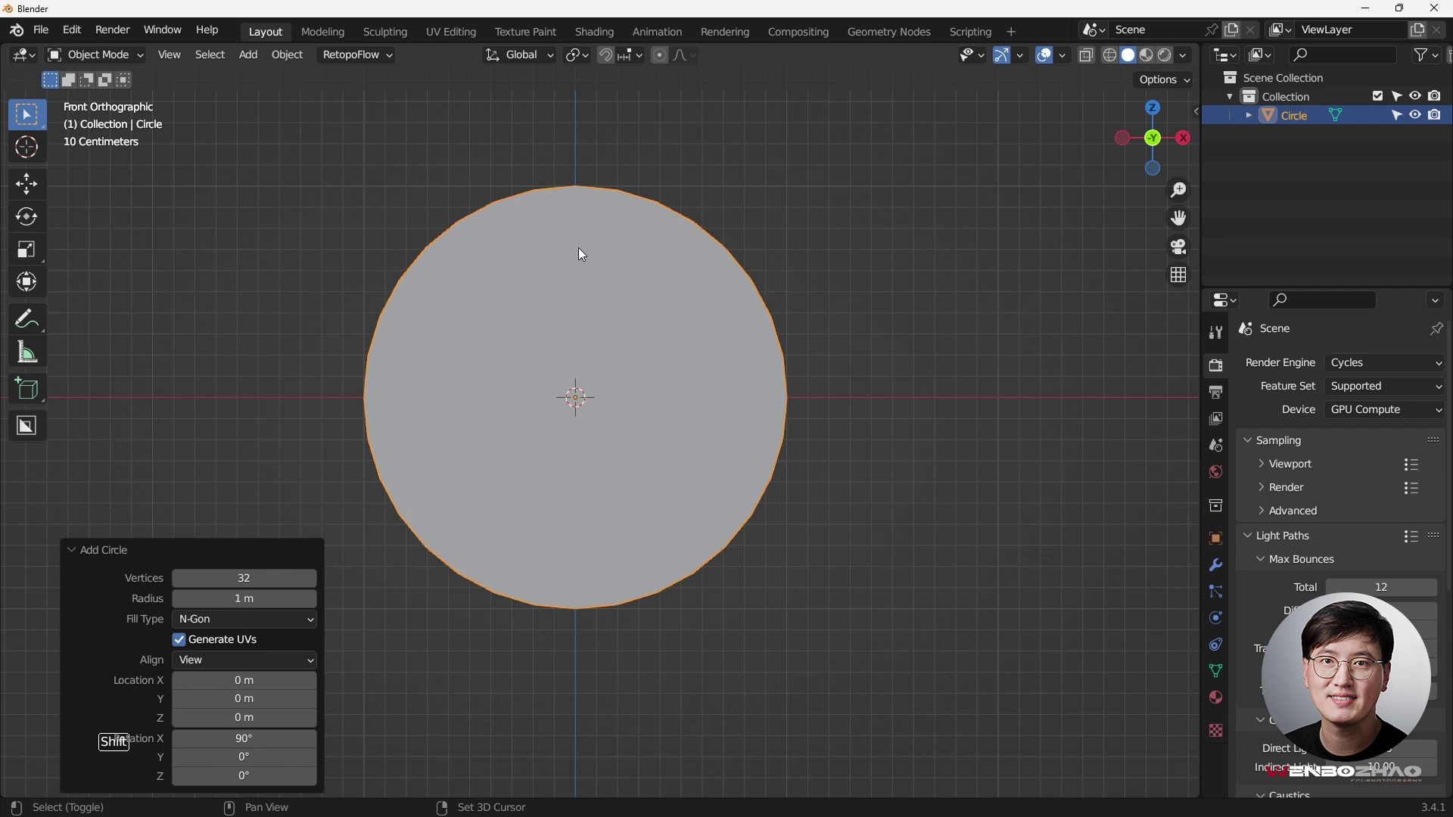
# - Add an 8-vertex cylinder aligned to the view
pyautogui.hotkey('shift', 'a')
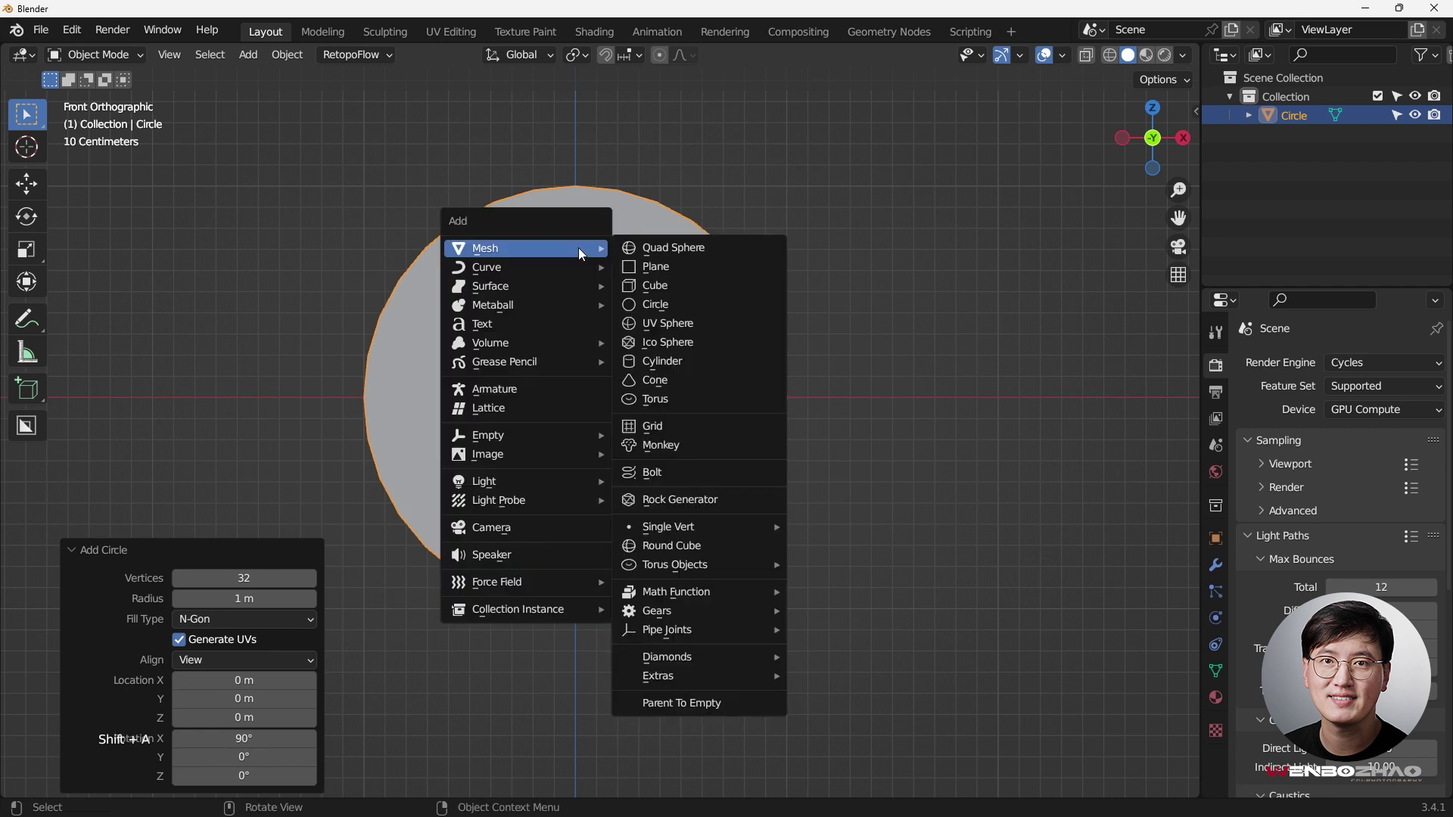
pyautogui.click(662, 361)
pyautogui.click(253, 557)
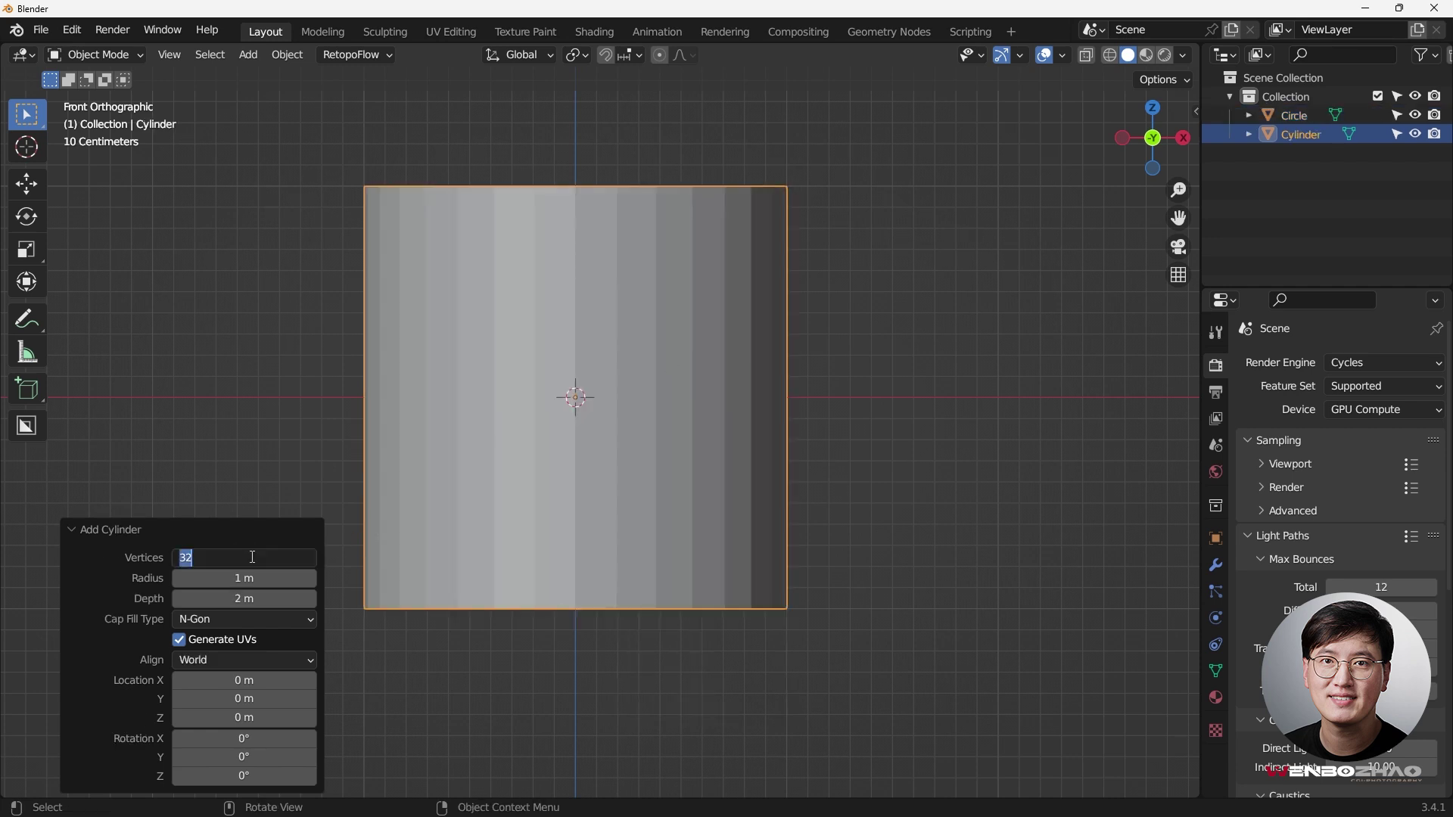
pyautogui.write('8')
pyautogui.click(257, 660)
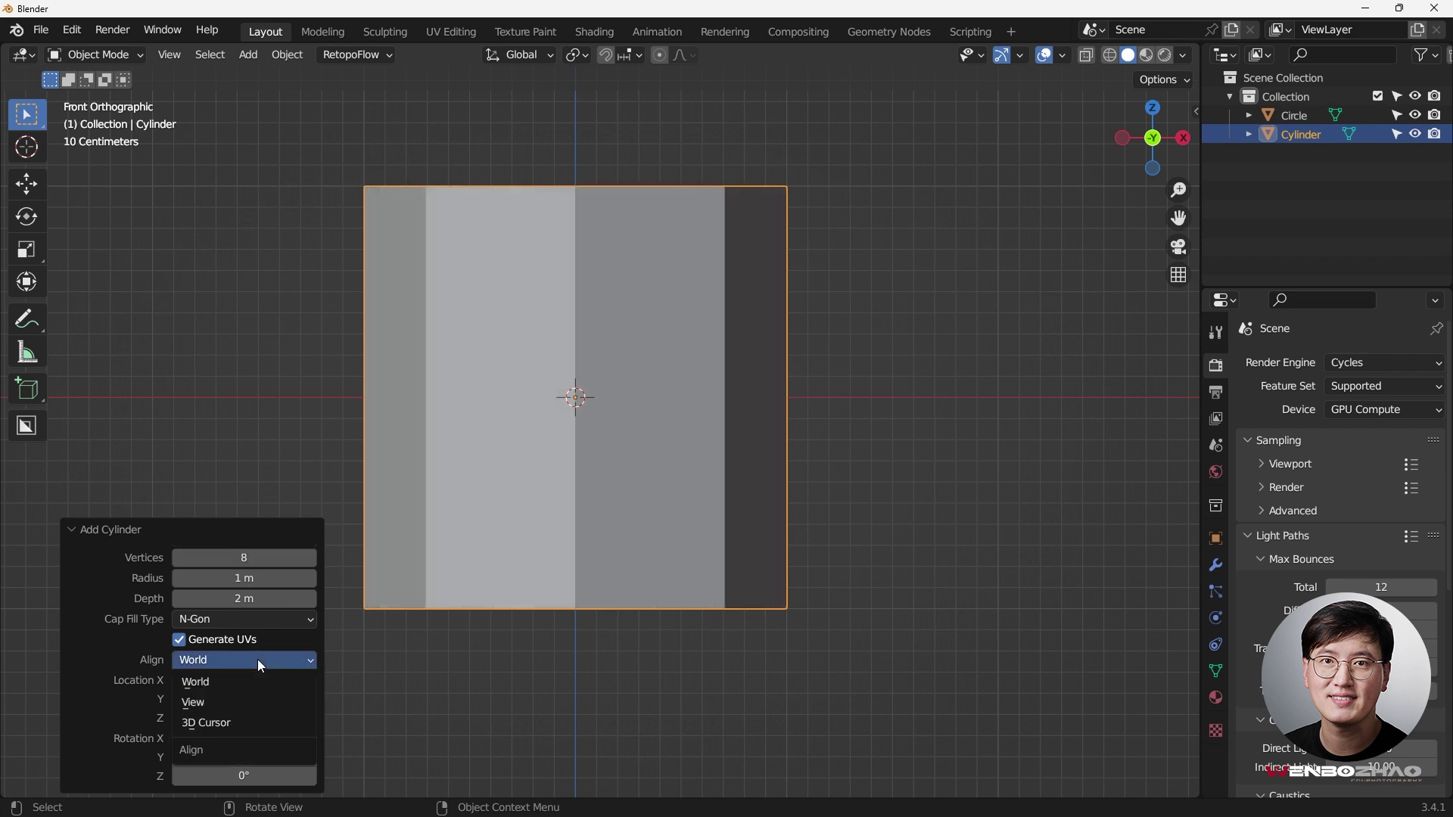
pyautogui.click(247, 700)
# - In Edit Mode, scale the octagon to 0.251 and raise it 0.587 m along Z
pyautogui.press('Tab')
pyautogui.press('s')
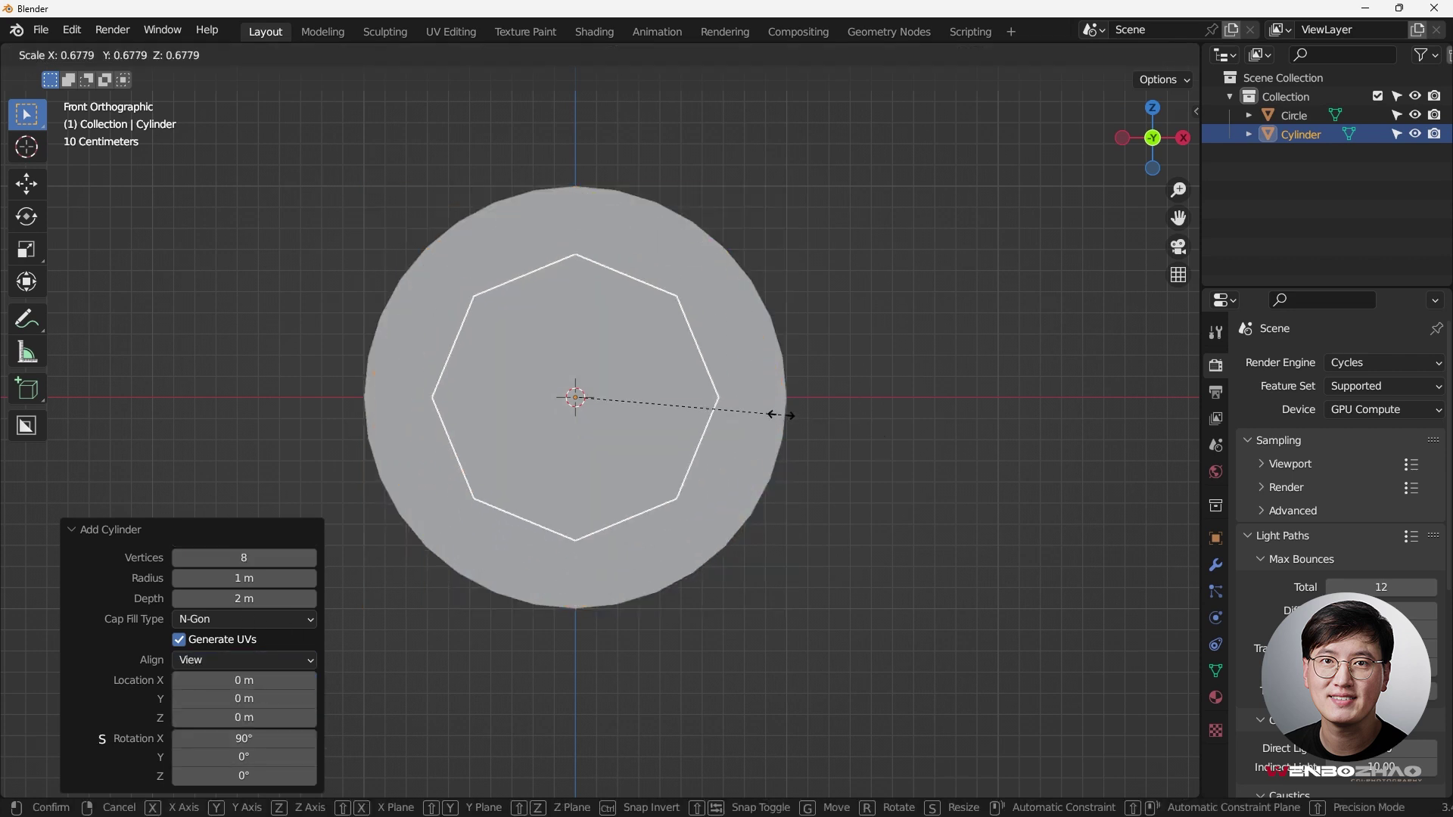
pyautogui.click(650, 412)
pyautogui.press('g')
pyautogui.press('z')
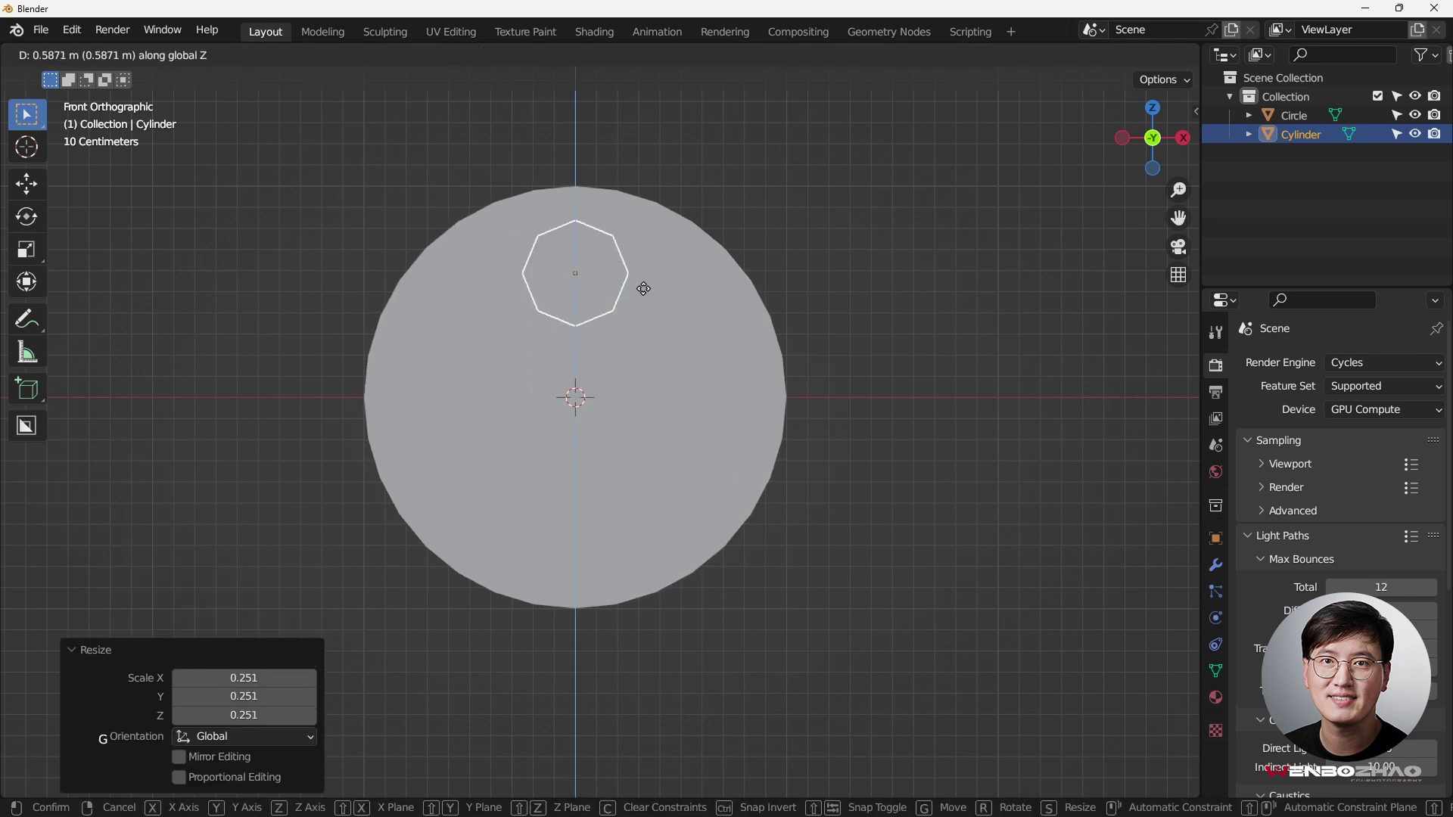
pyautogui.click(643, 288)
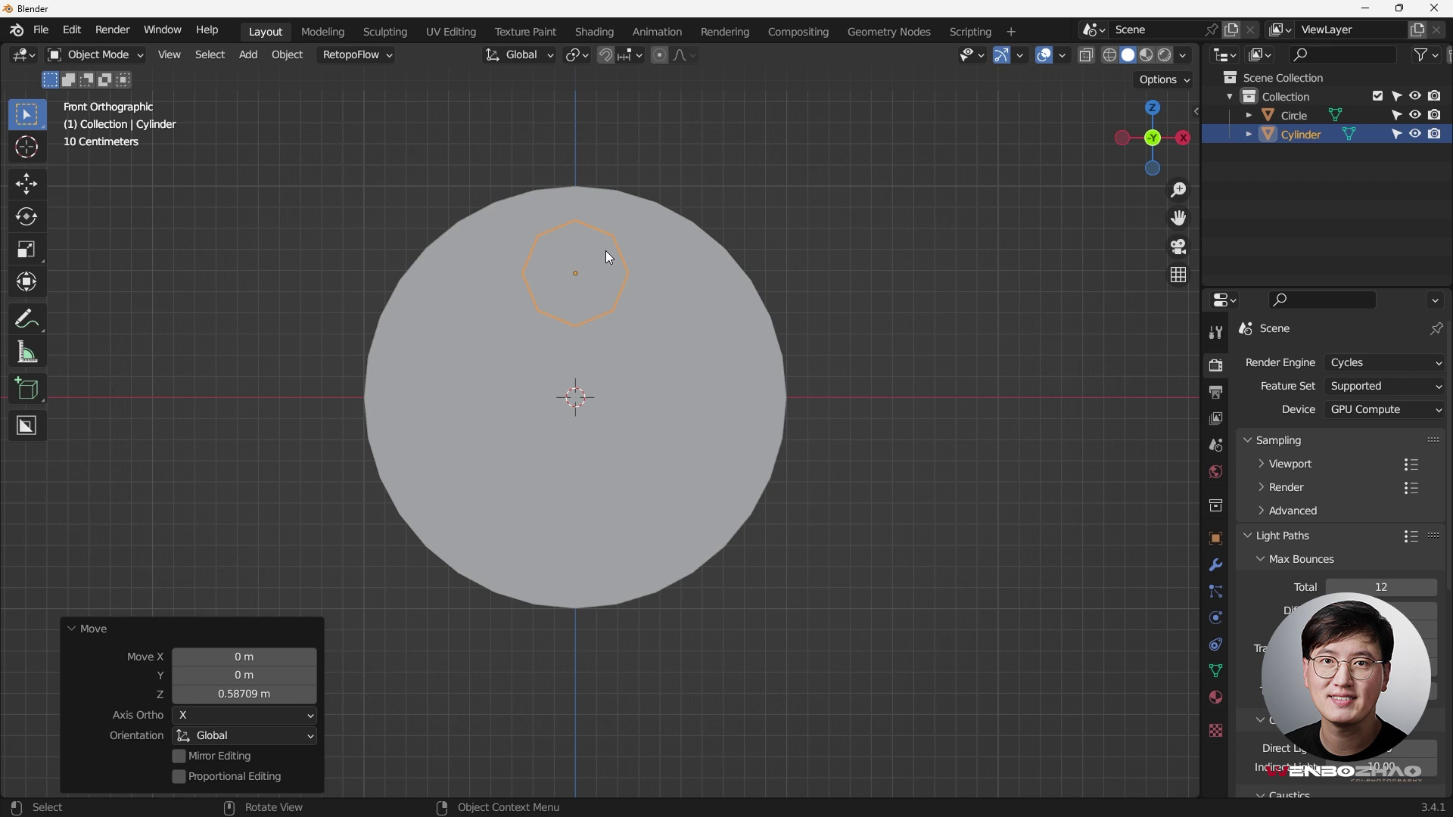
pyautogui.press('ctrl')
# - Apply All Transforms to the cylinder and check it from the front view
pyautogui.hotkey('ctrl', 'a')
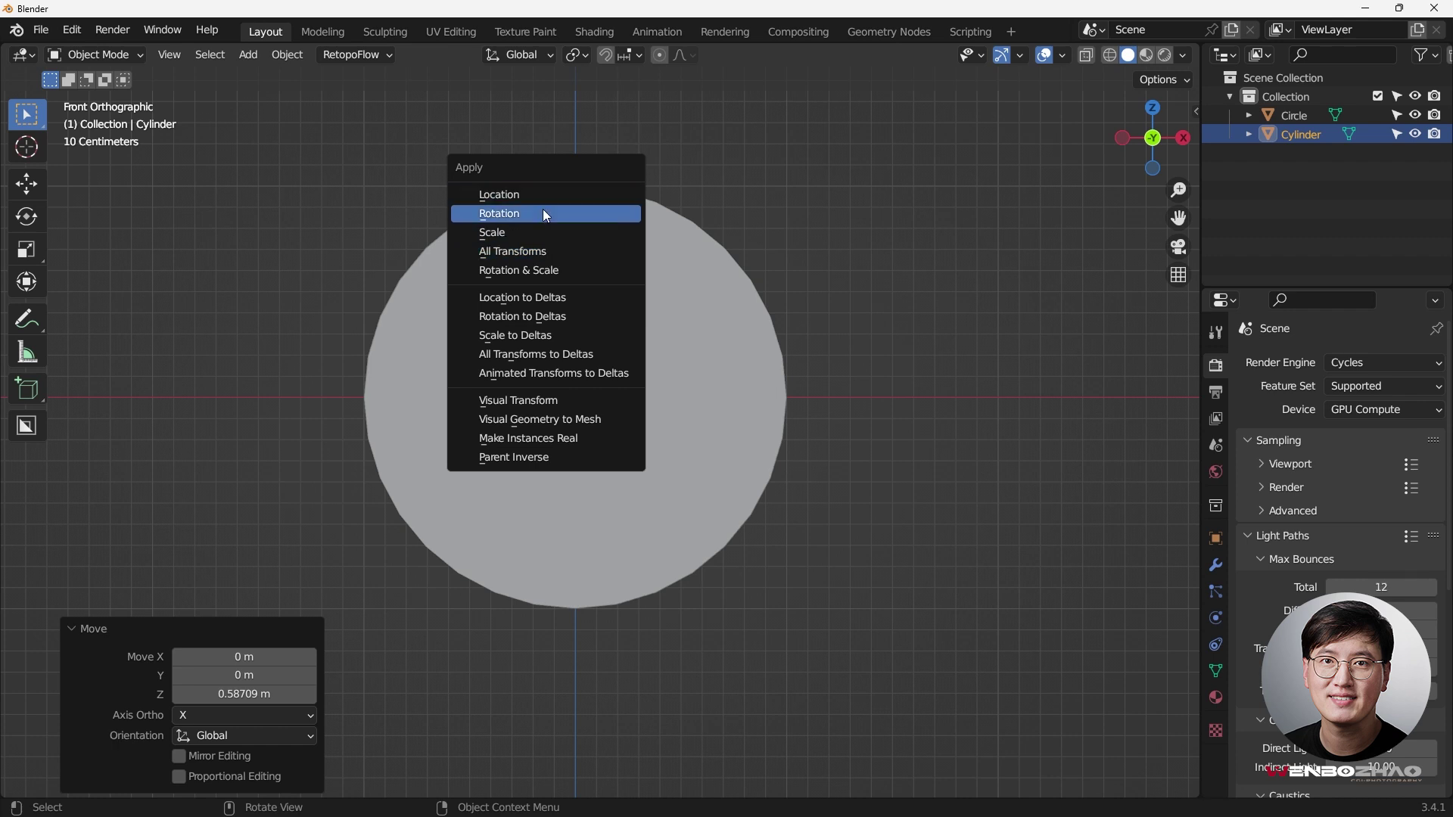
pyautogui.click(532, 252)
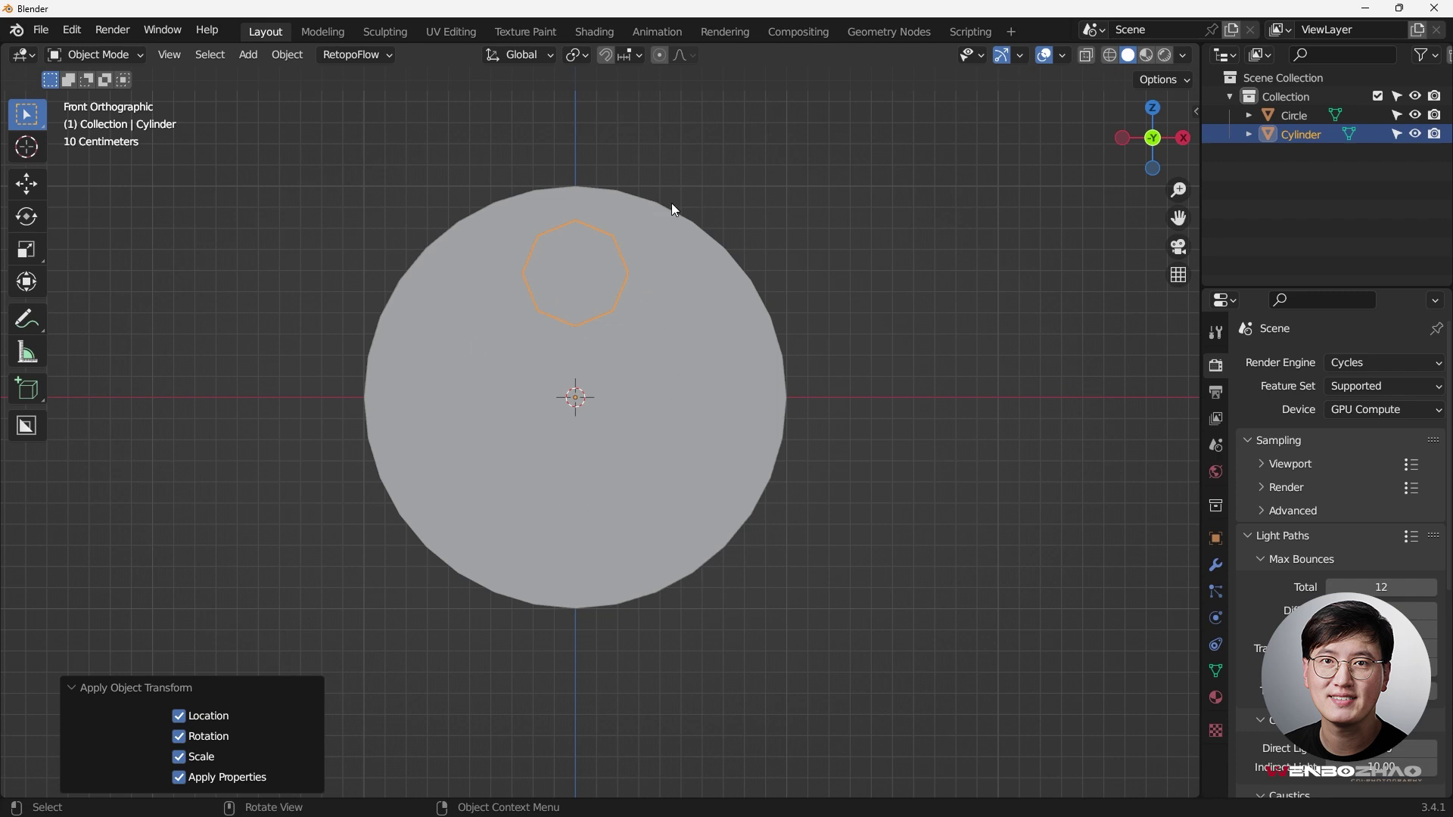
pyautogui.moveTo(662, 394); pyautogui.dragTo(474, 438, button='middle')
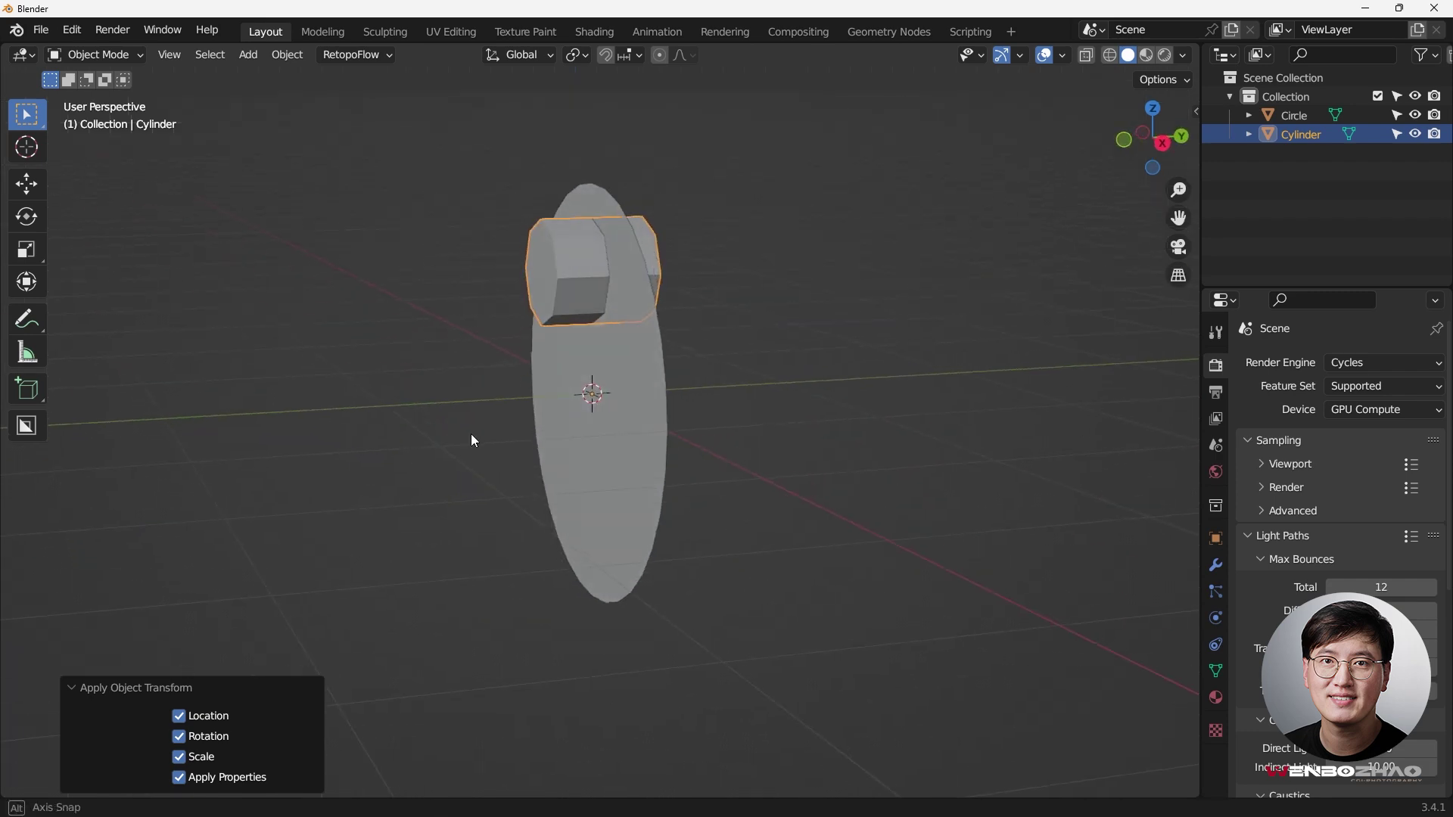
pyautogui.moveTo(575, 270); pyautogui.dragTo(618, 284, button='middle')
pyautogui.moveTo(606, 367); pyautogui.dragTo(686, 272, button='middle')
pyautogui.keyDown('shift'); pyautogui.click(663, 228); pyautogui.keyUp('shift')
pyautogui.press('KP_1')
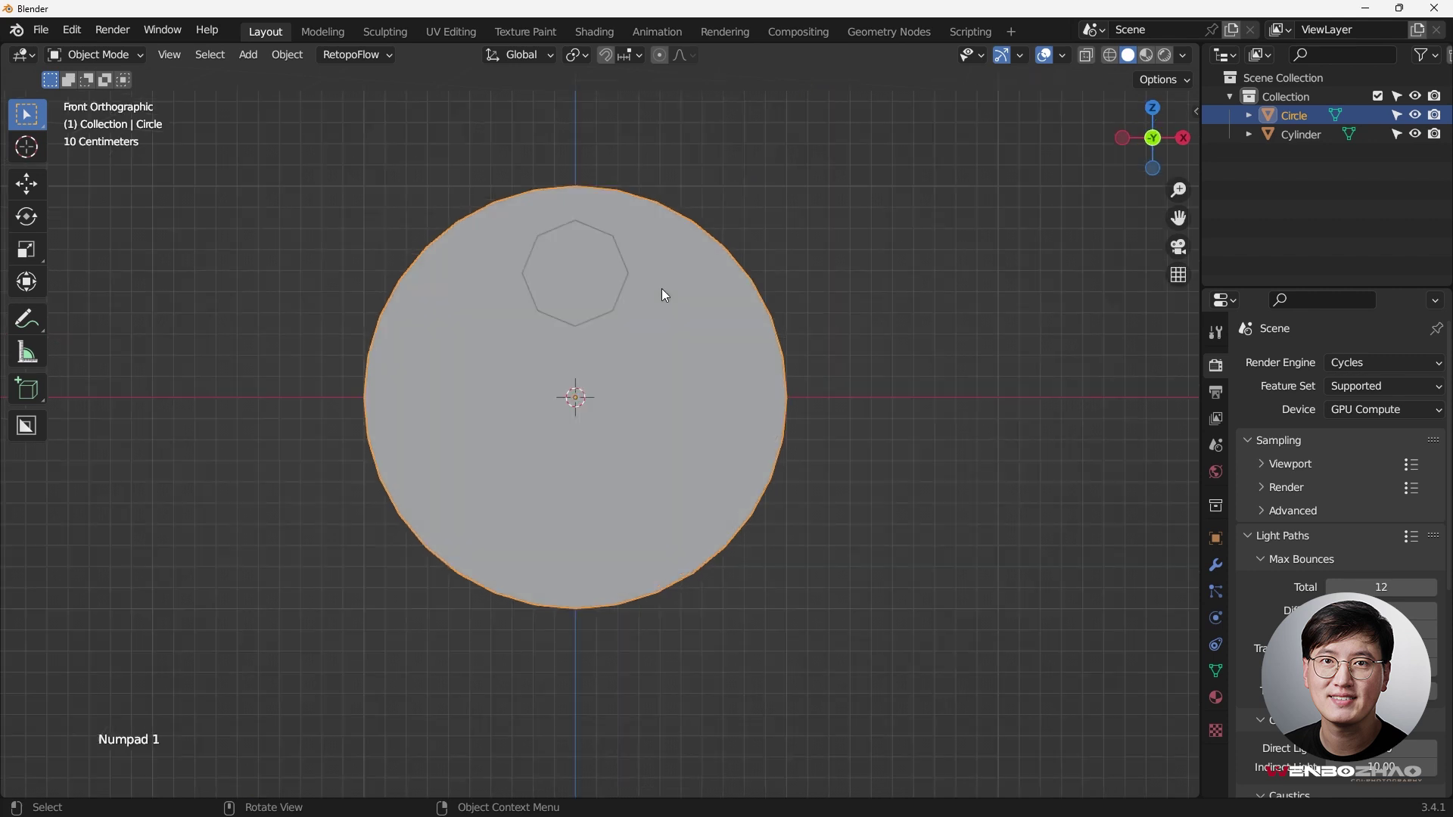
pyautogui.keyDown('shift'); pyautogui.click(595, 274); pyautogui.keyUp('shift')
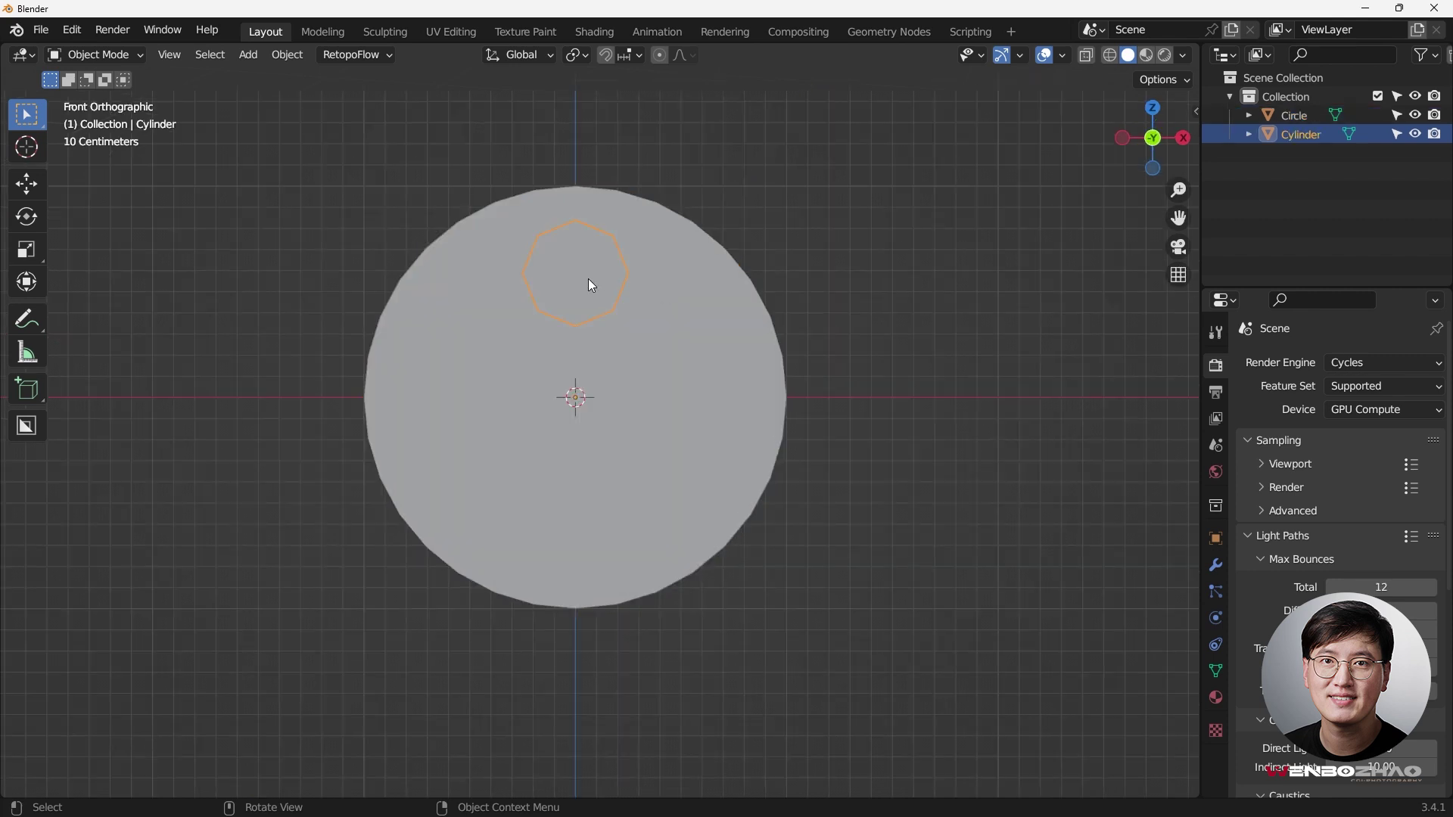
pyautogui.hotkey('shift', 'a')
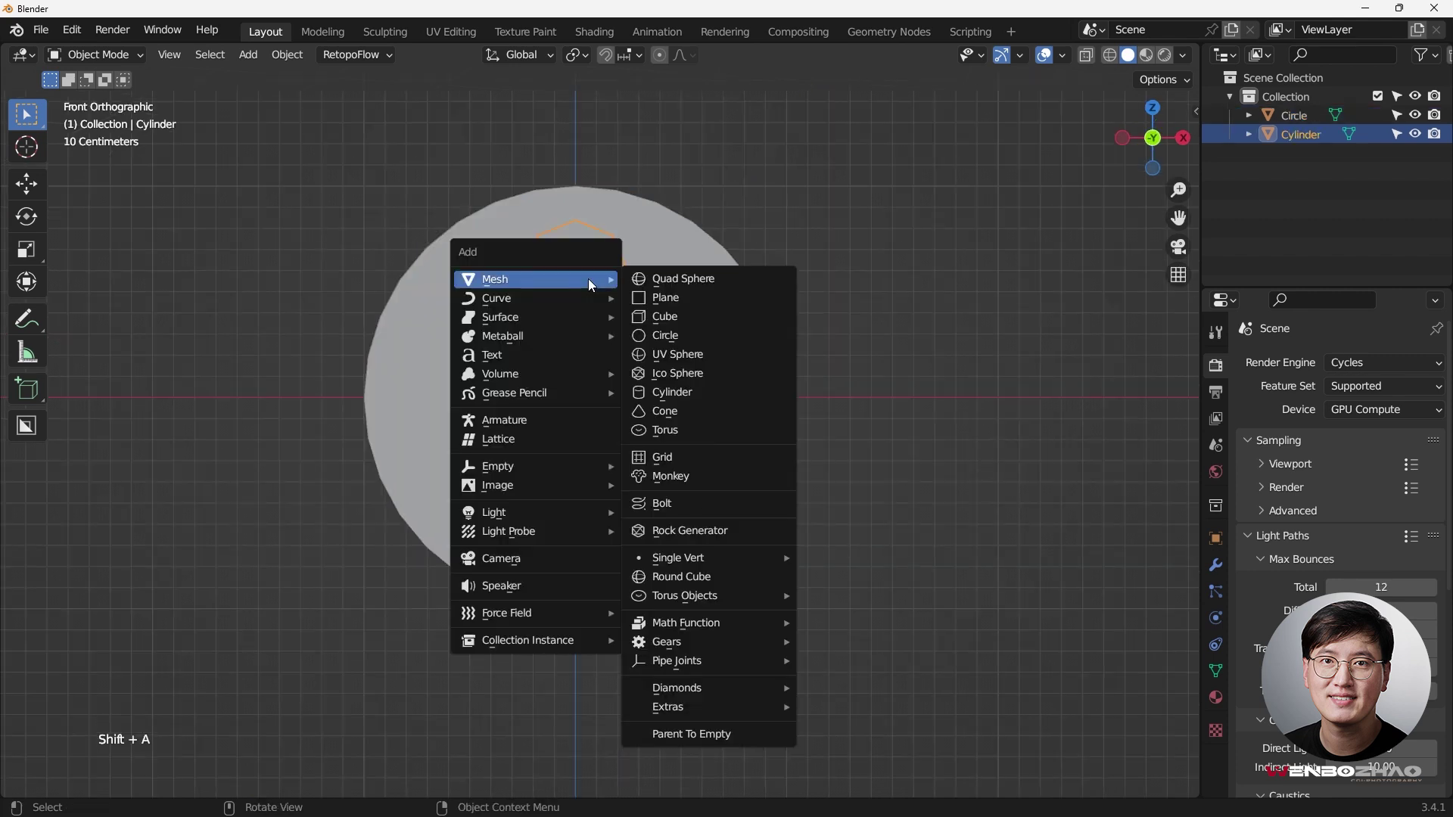
# - Add a Plain Axes empty at the origin and an Array modifier on the cylinder
pyautogui.moveTo(554, 477)
pyautogui.click(647, 467)
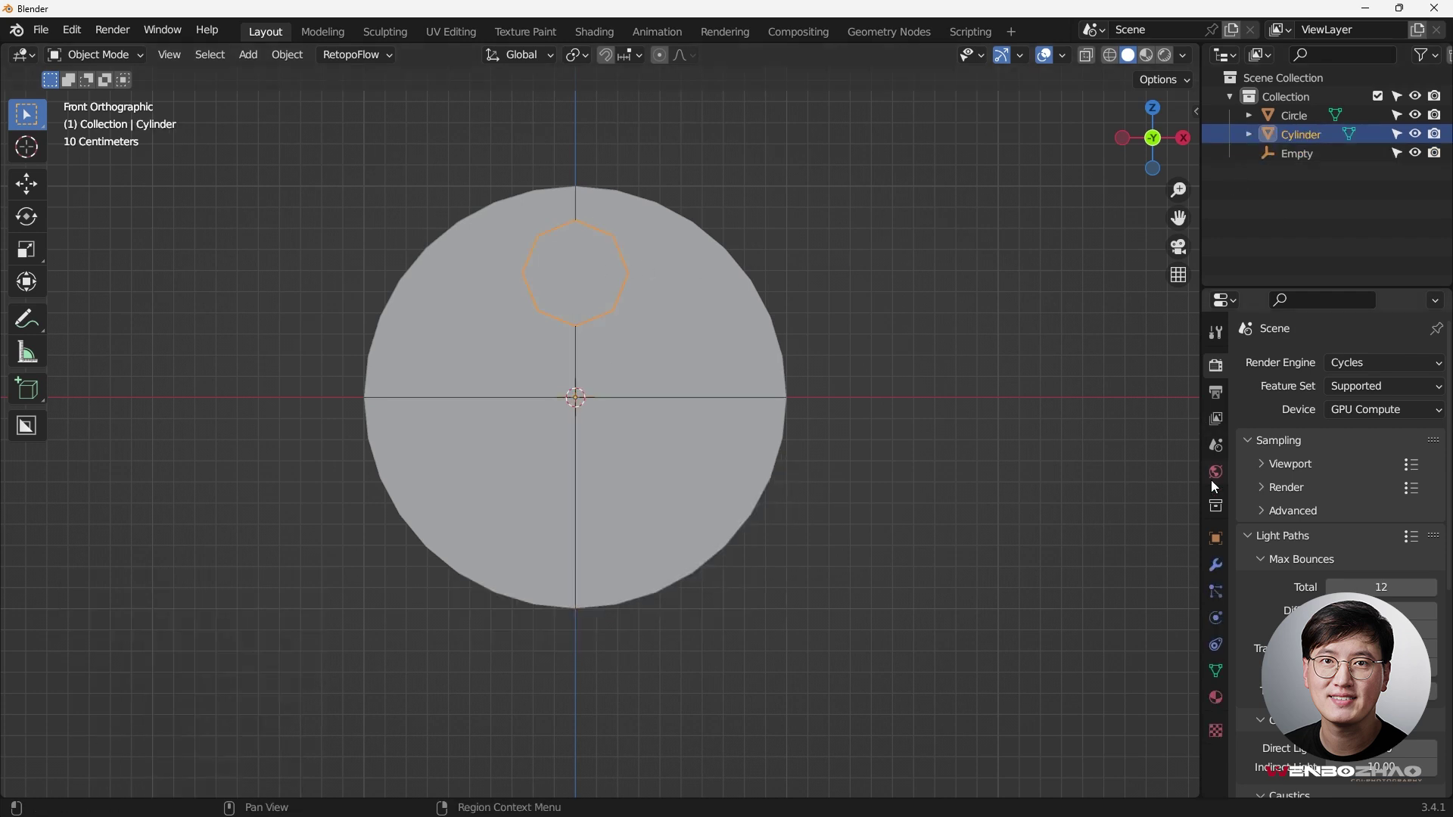
pyautogui.click(1215, 565)
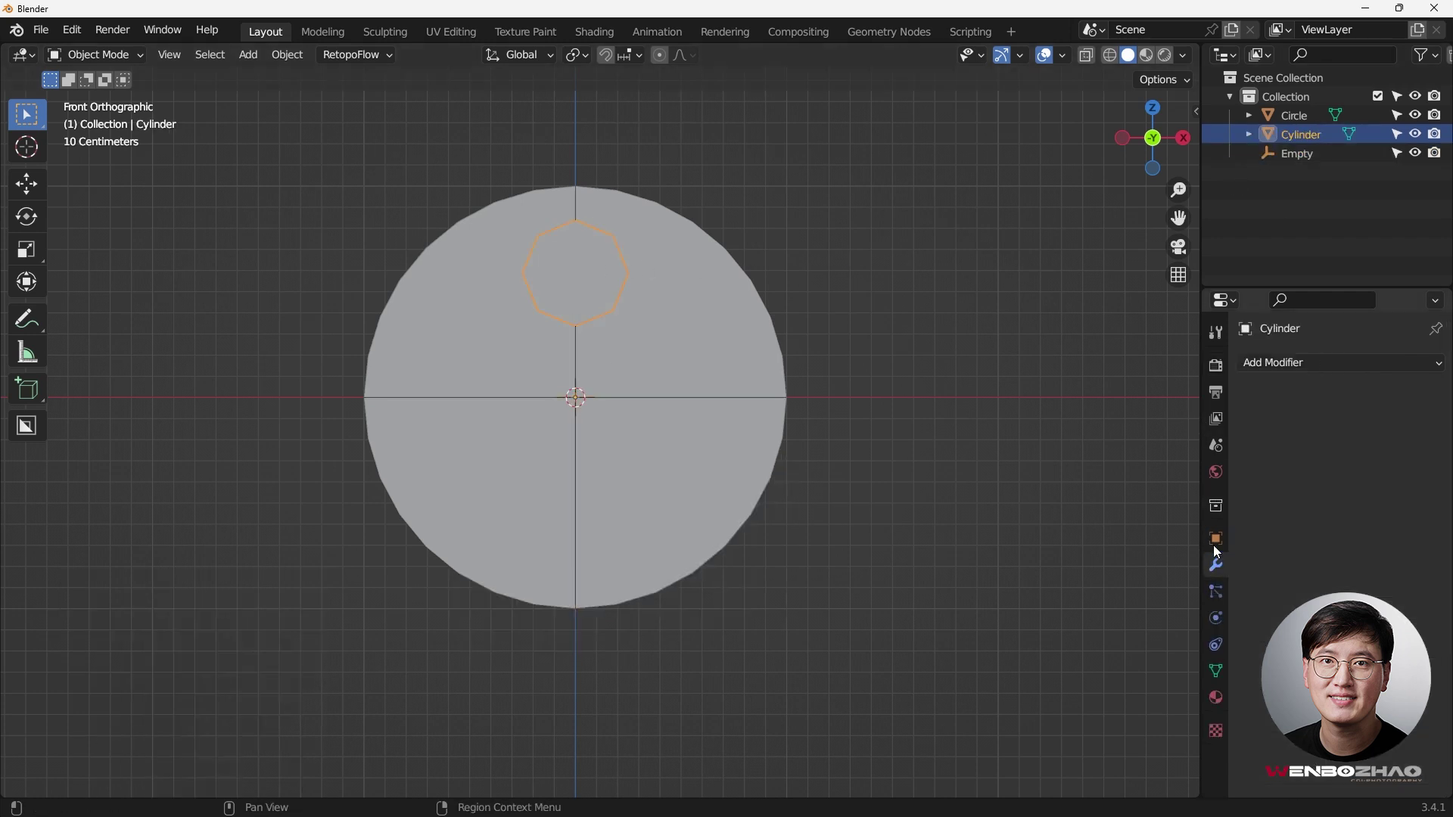
pyautogui.click(1314, 362)
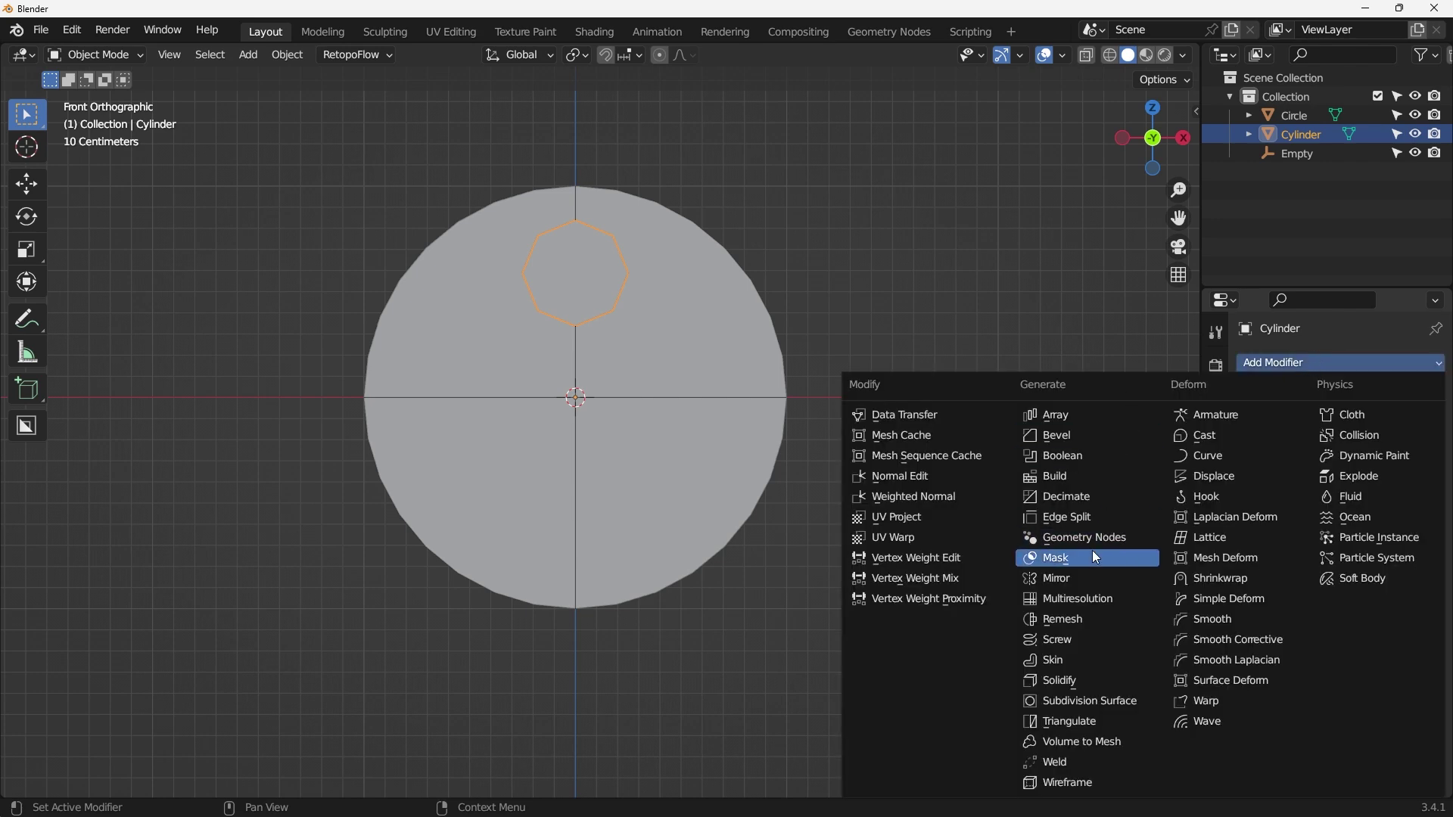
pyautogui.click(1067, 415)
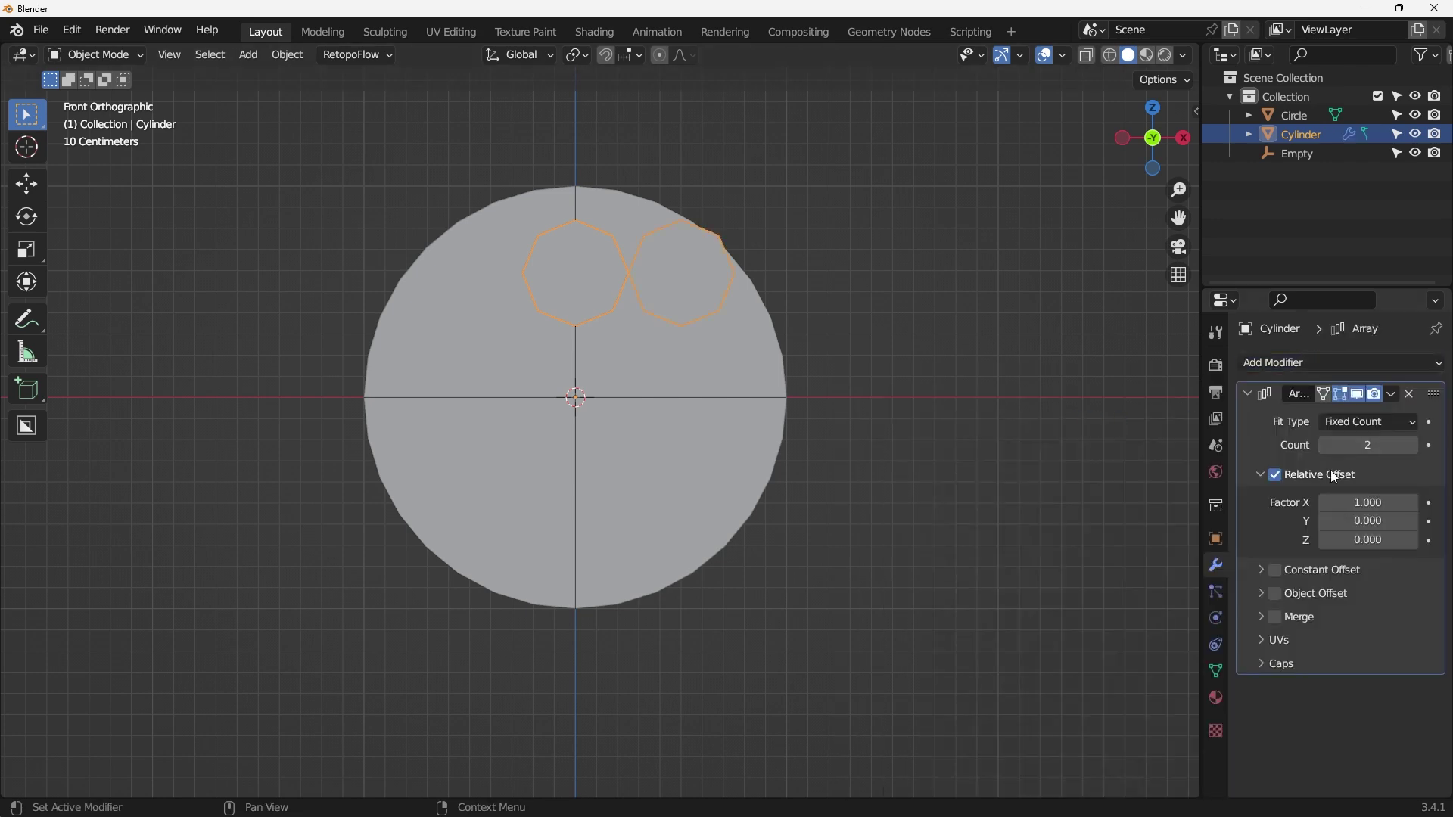
# - Set the array to count 6, relative offset off, object offset by the Empty
pyautogui.click(1274, 476)
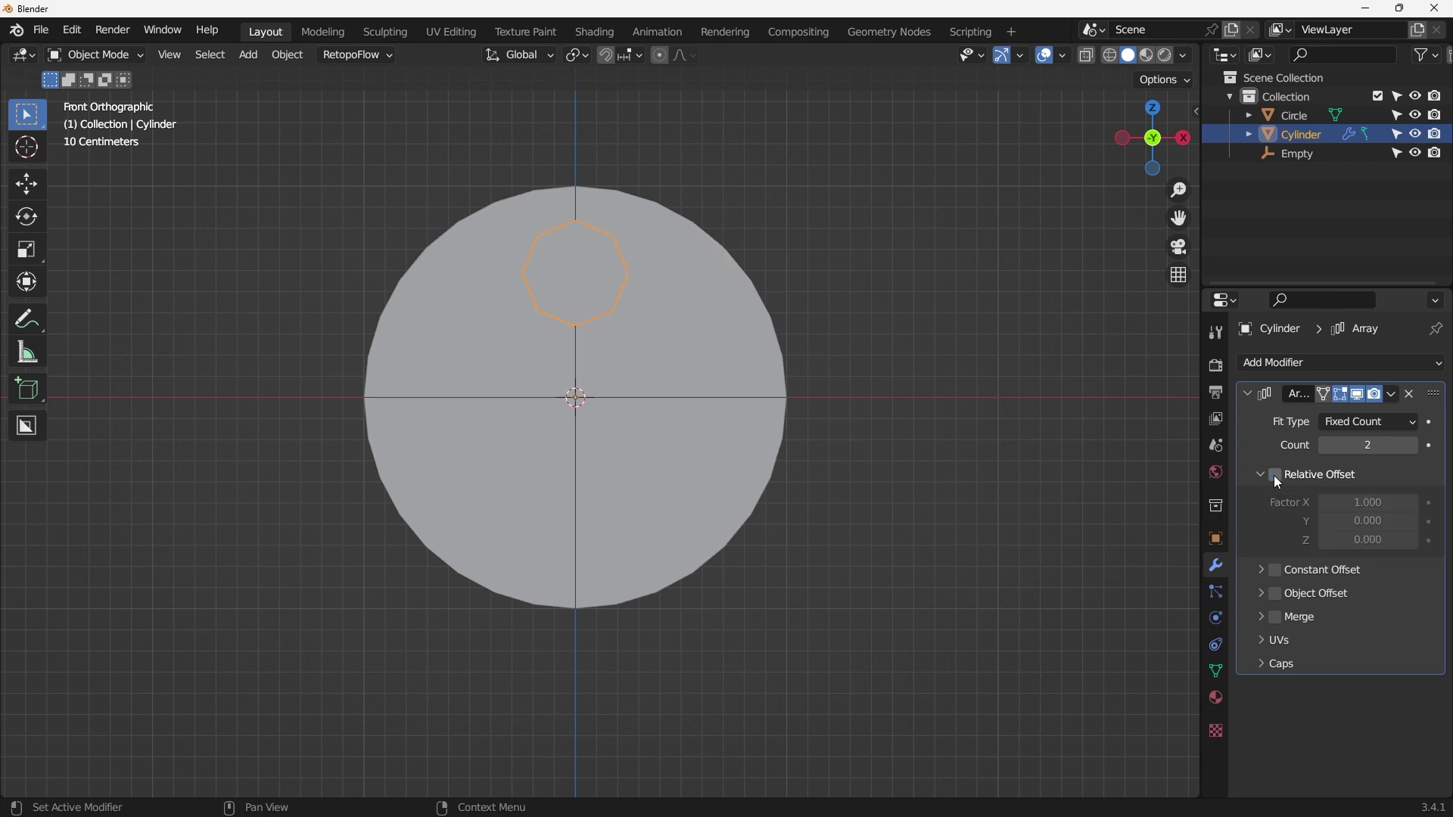
pyautogui.click(1414, 445)
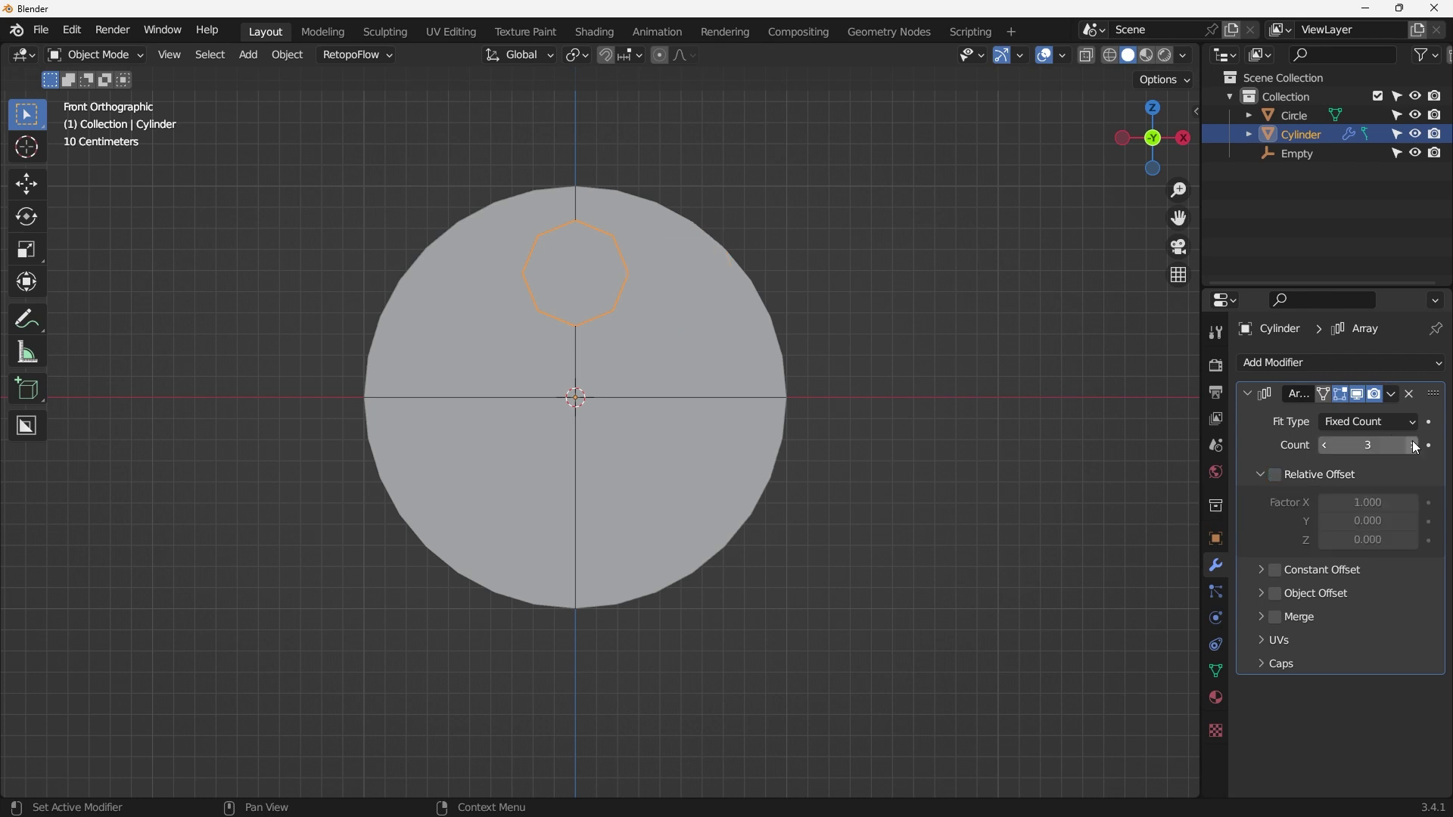
pyautogui.click(1414, 446)
pyautogui.click(1415, 446)
pyautogui.click(1266, 594)
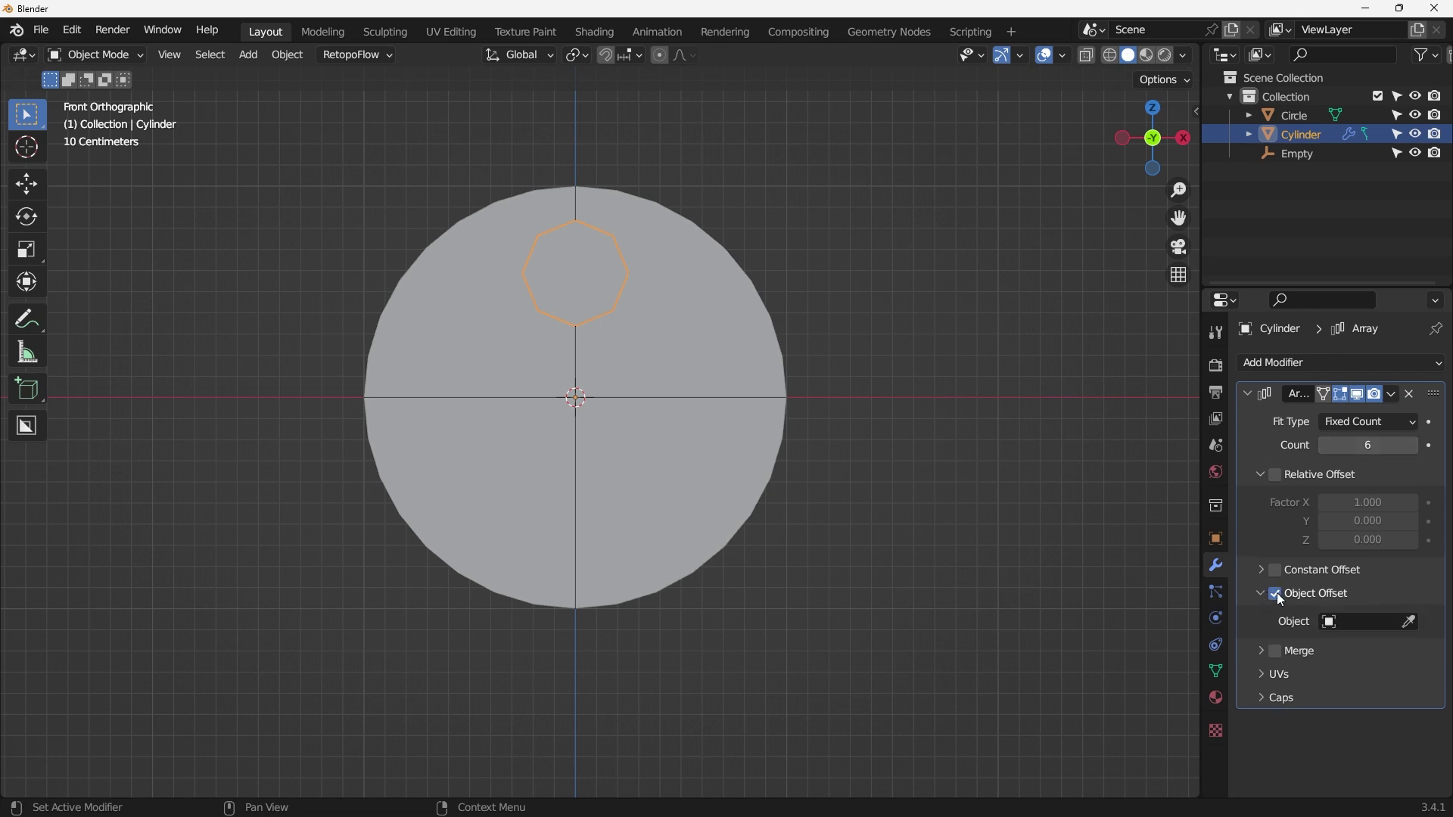
pyautogui.click(1409, 622)
pyautogui.click(1299, 153)
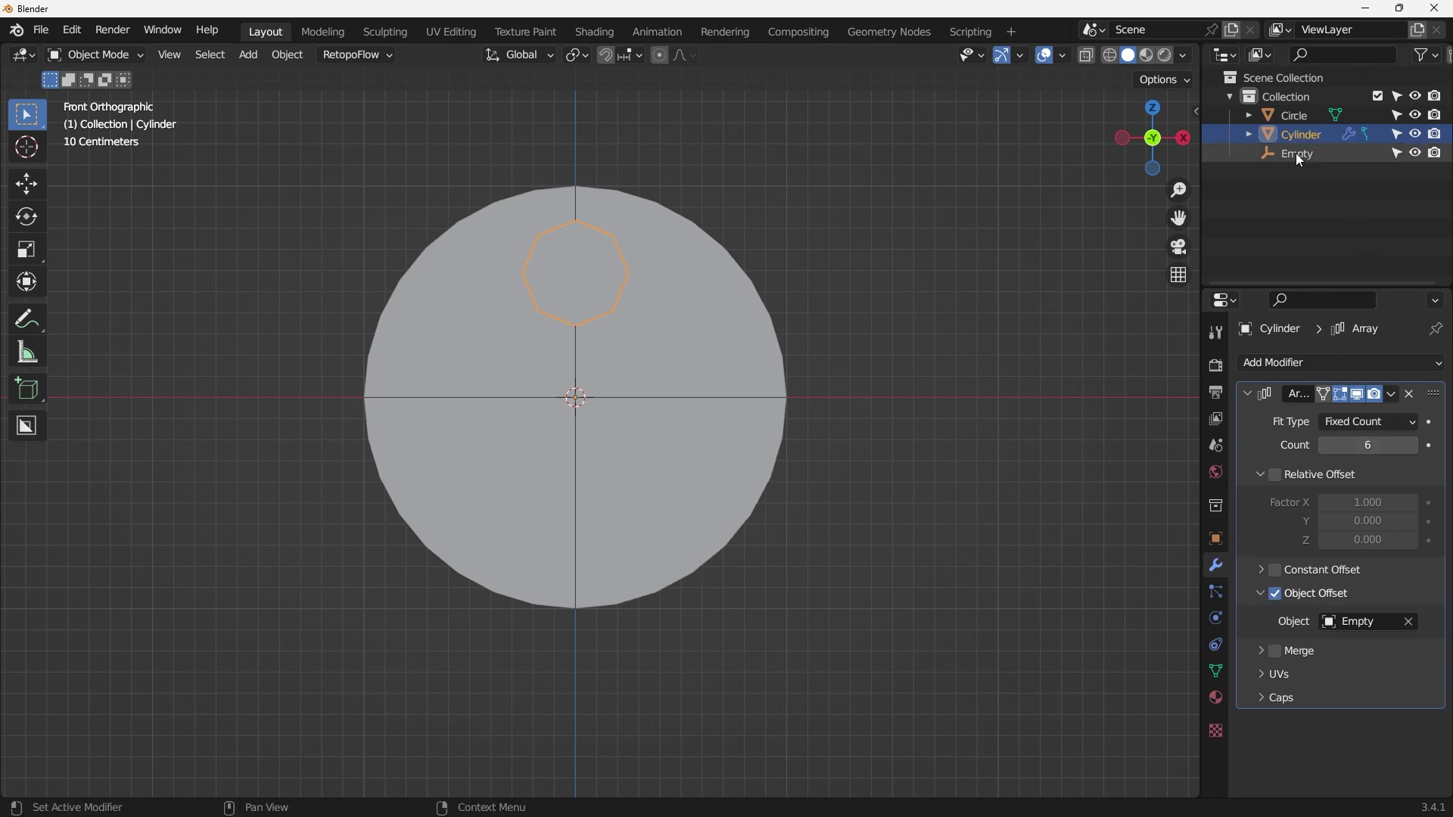
# - Rotate the Empty 60° so the six octagonal prisms ring the disc's centre
pyautogui.moveTo(649, 401); pyautogui.dragTo(591, 398, button='middle')
pyautogui.click(587, 401)
pyautogui.click(581, 398)
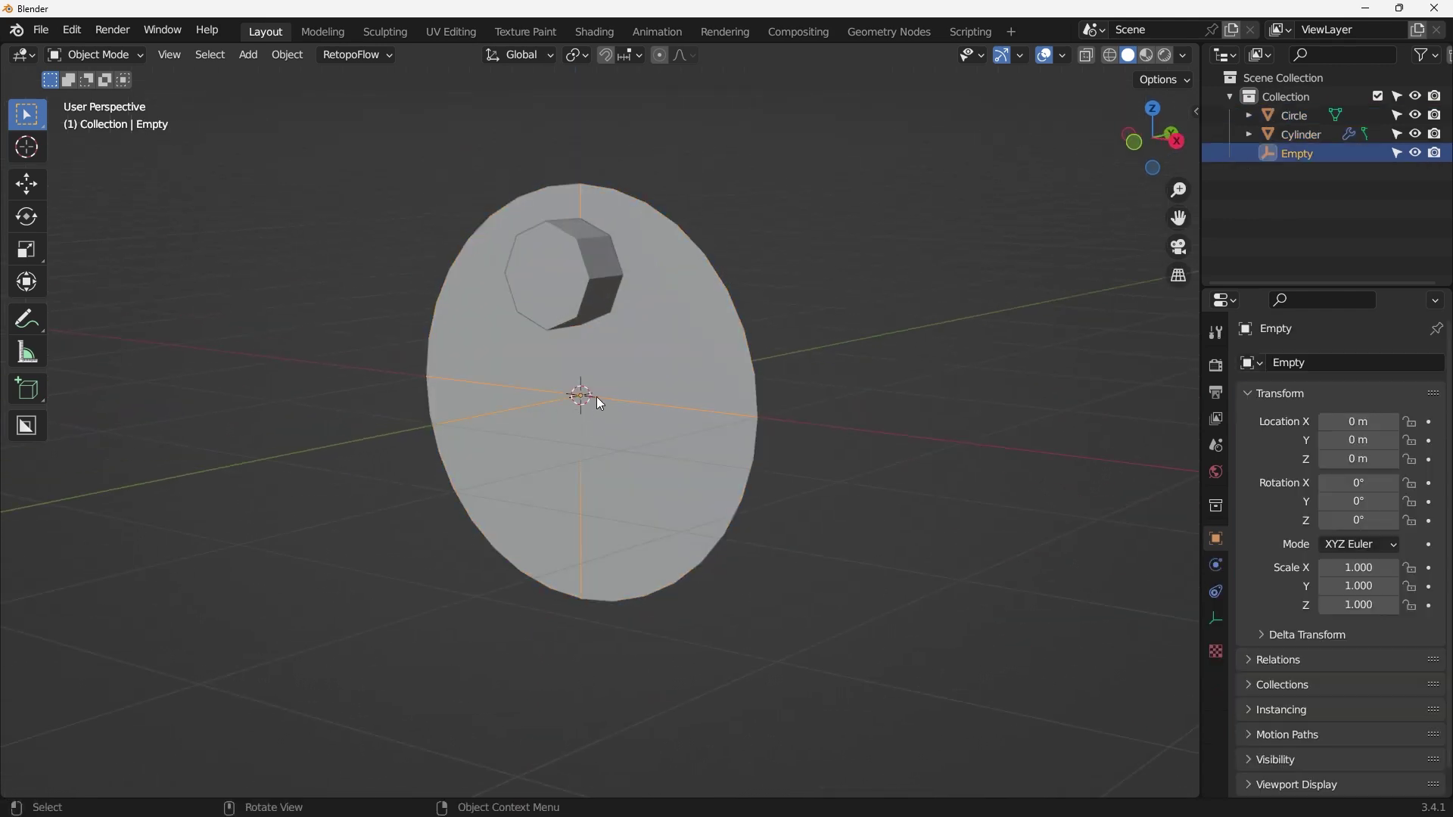
pyautogui.press('KP_1')
pyautogui.press('r')
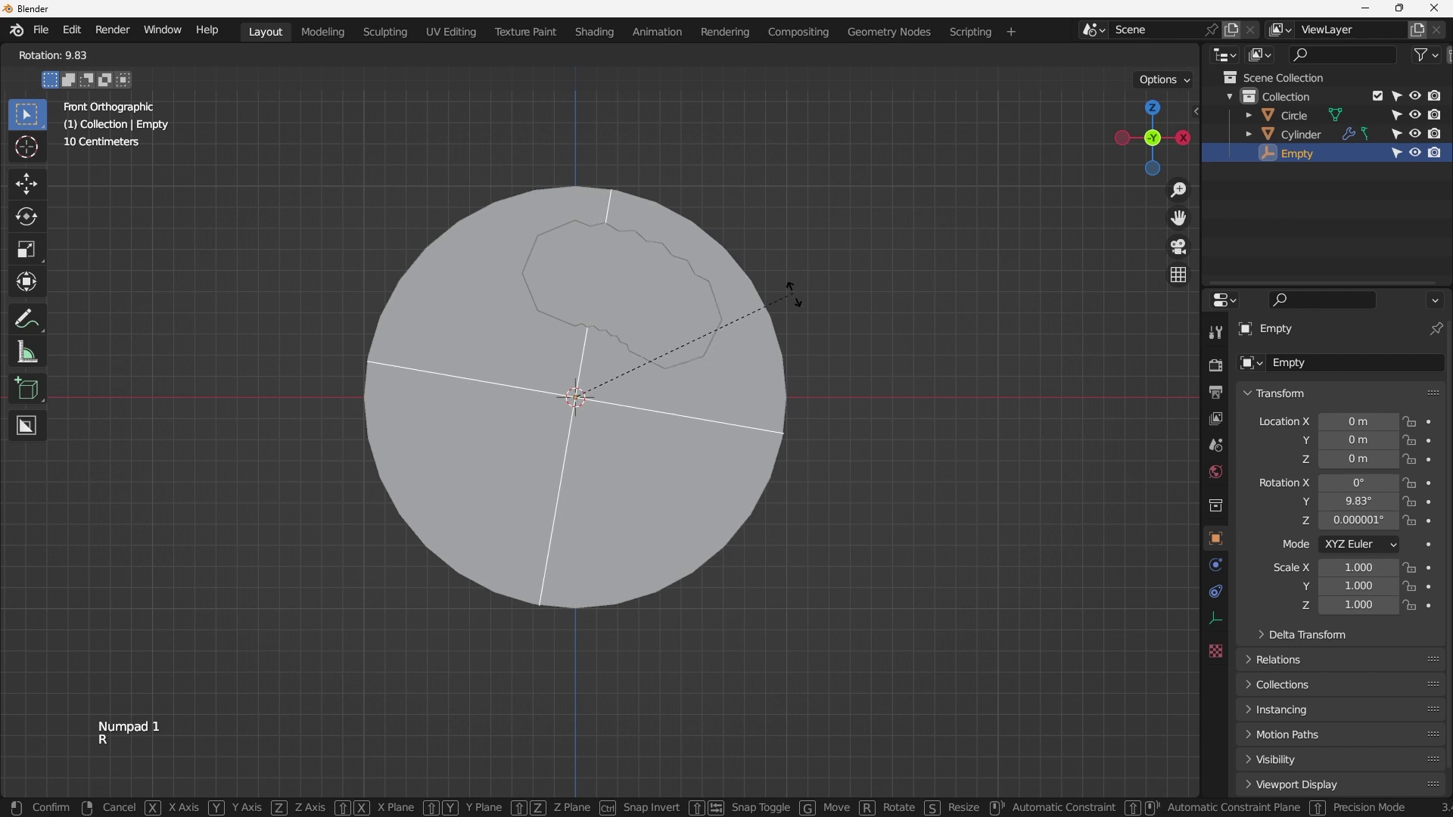
pyautogui.press('ctrl')
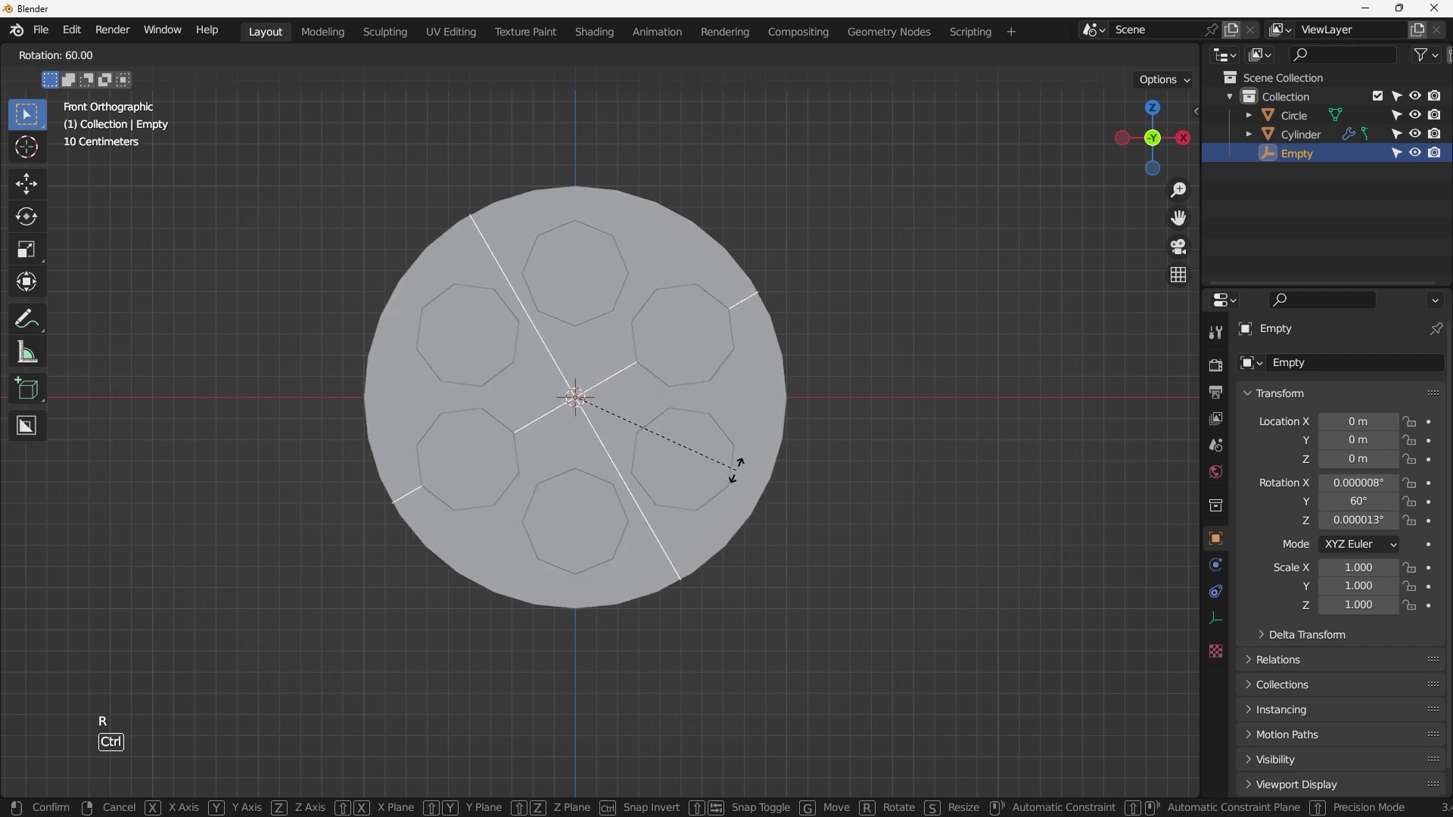
pyautogui.moveTo(736, 469)
pyautogui.keyDown('ctrl'); pyautogui.click(735, 470); pyautogui.keyUp('ctrl')
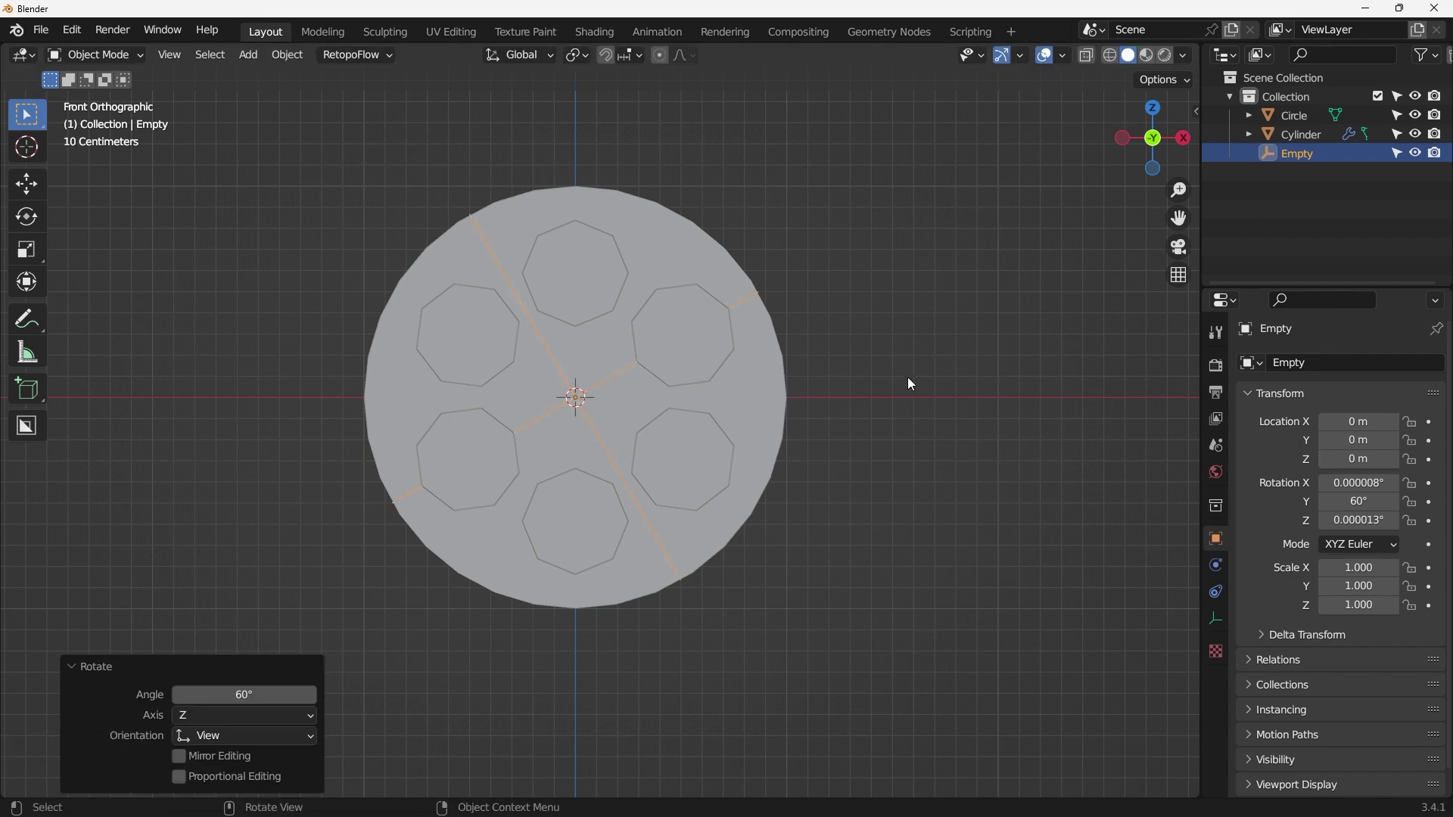
pyautogui.moveTo(539, 272); pyautogui.dragTo(622, 445, button='middle')
pyautogui.press('KP_1')
# - Add a Boolean Difference modifier on Circle with Cylinder as the cutter object
pyautogui.click(705, 261)
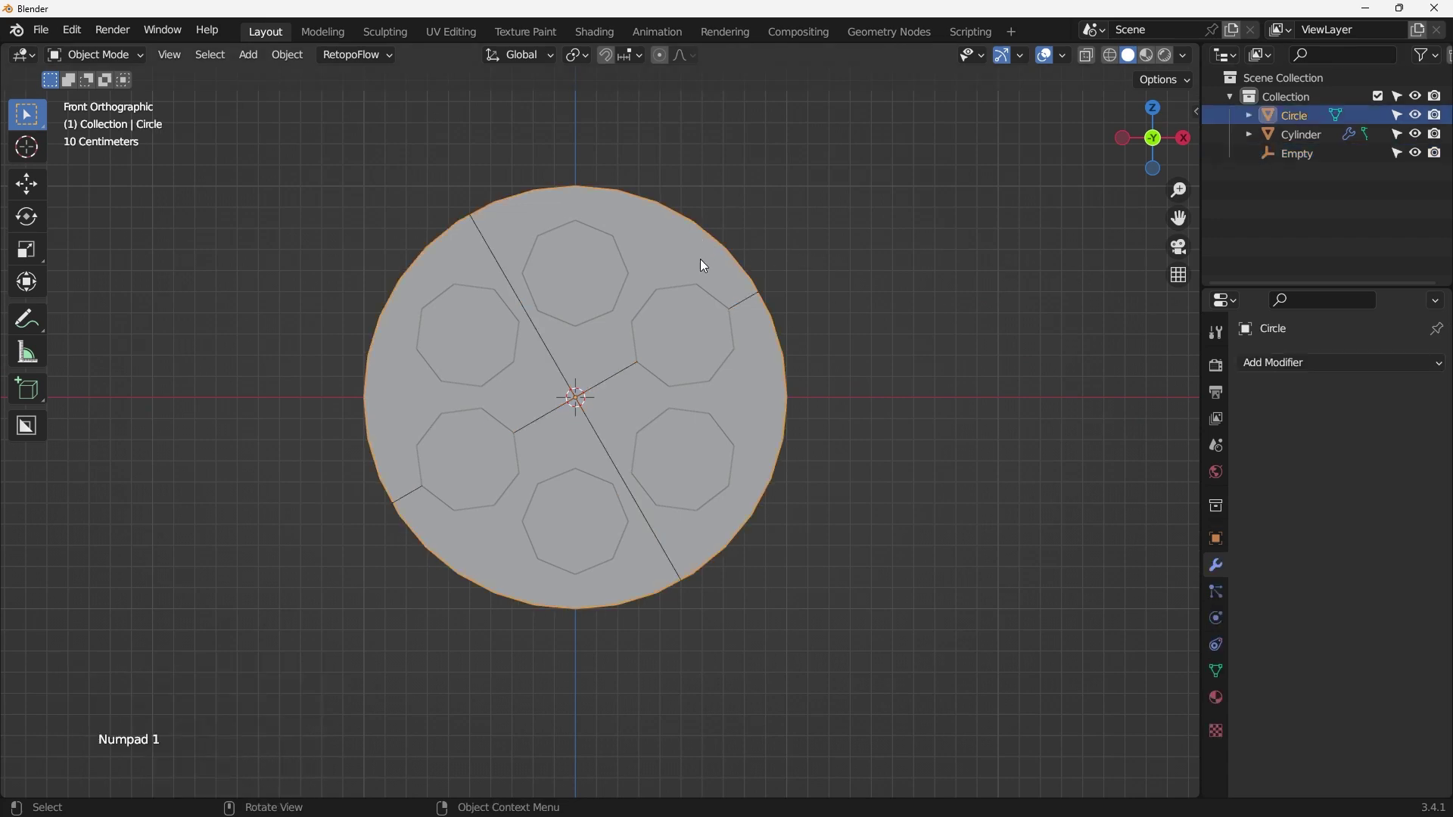
pyautogui.press('g')
pyautogui.rightClick(833, 270)
pyautogui.moveTo(833, 270); pyautogui.dragTo(552, 353, button='middle')
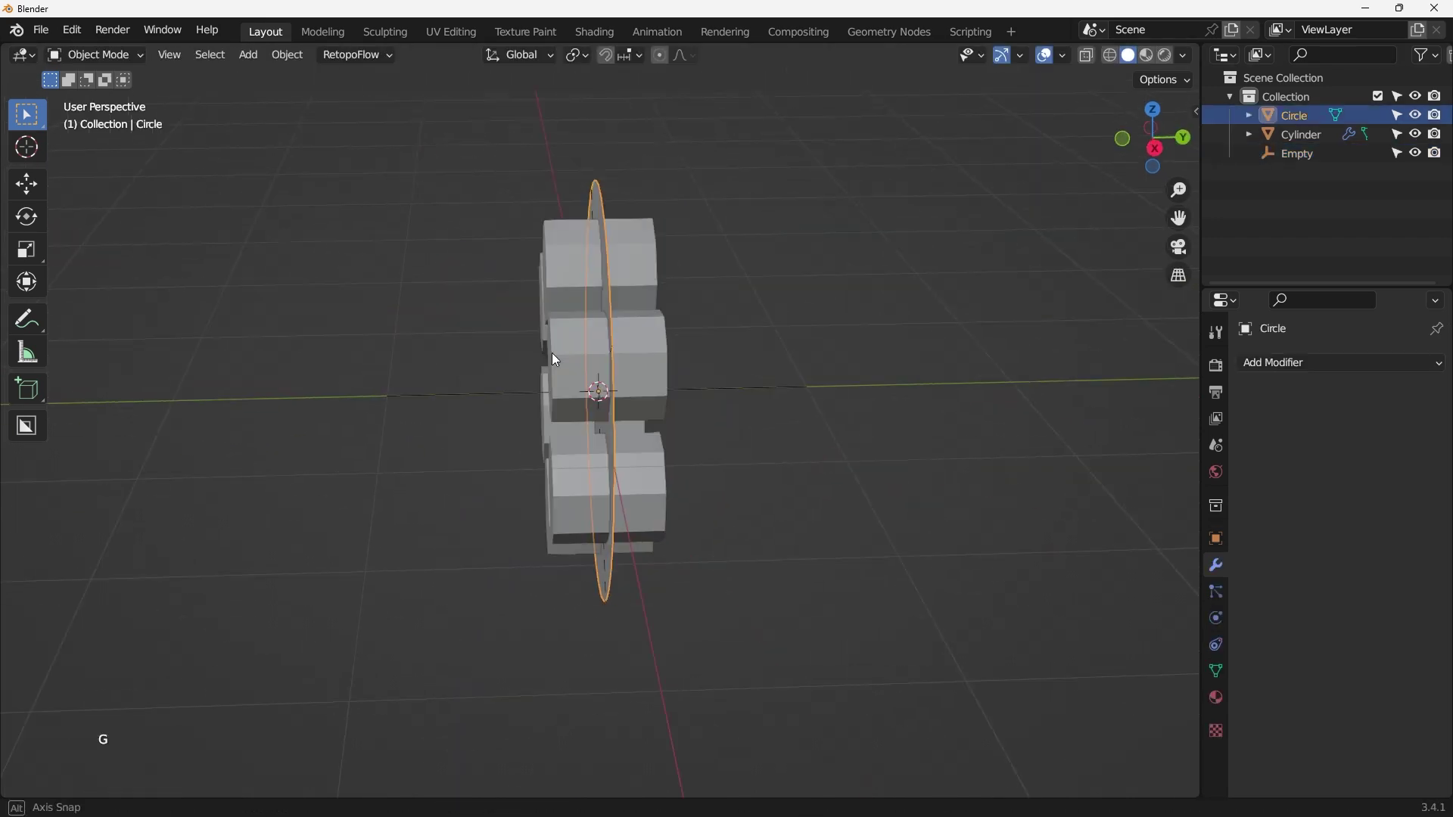
pyautogui.press('KP_1')
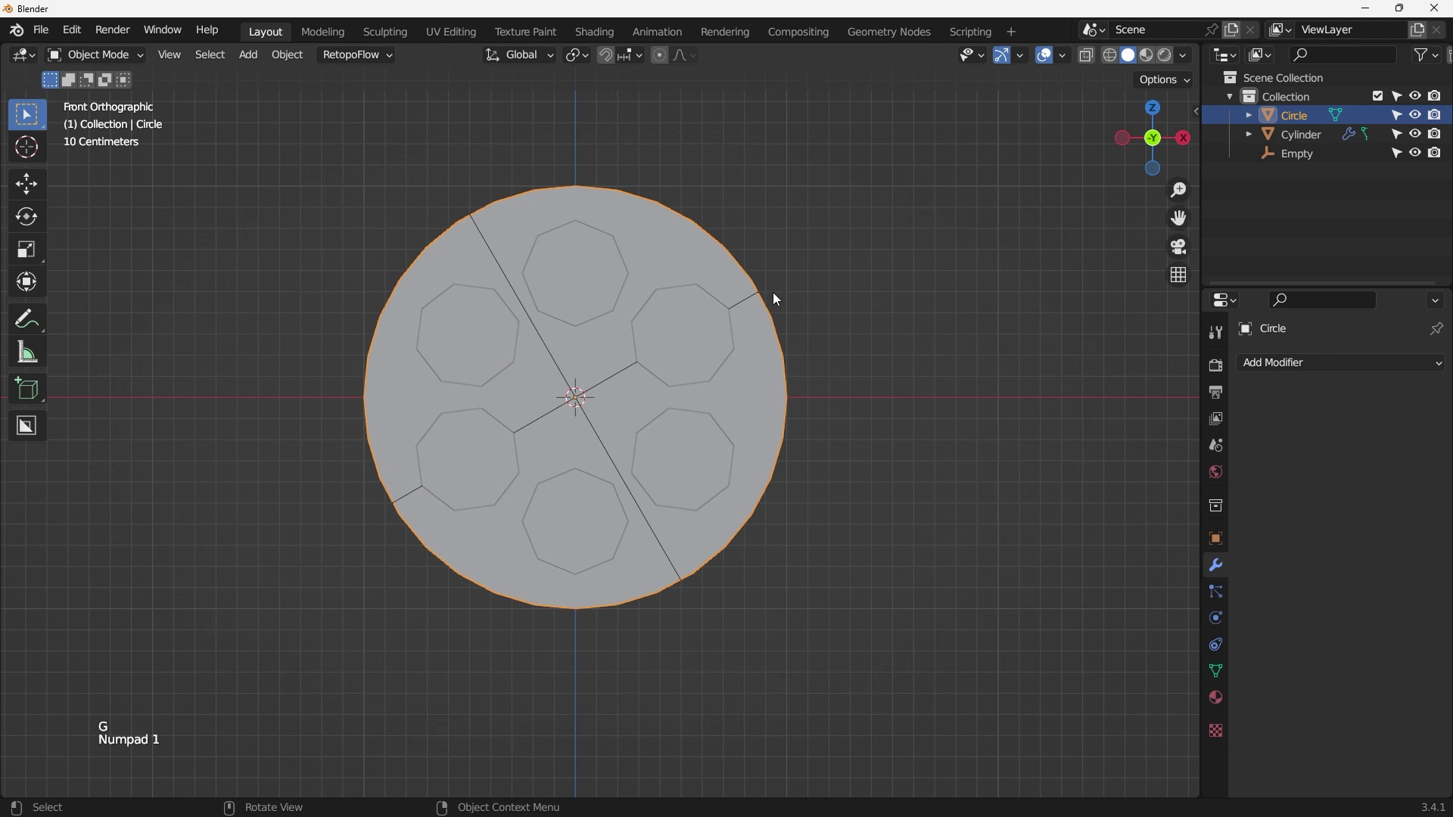
pyautogui.click(1248, 363)
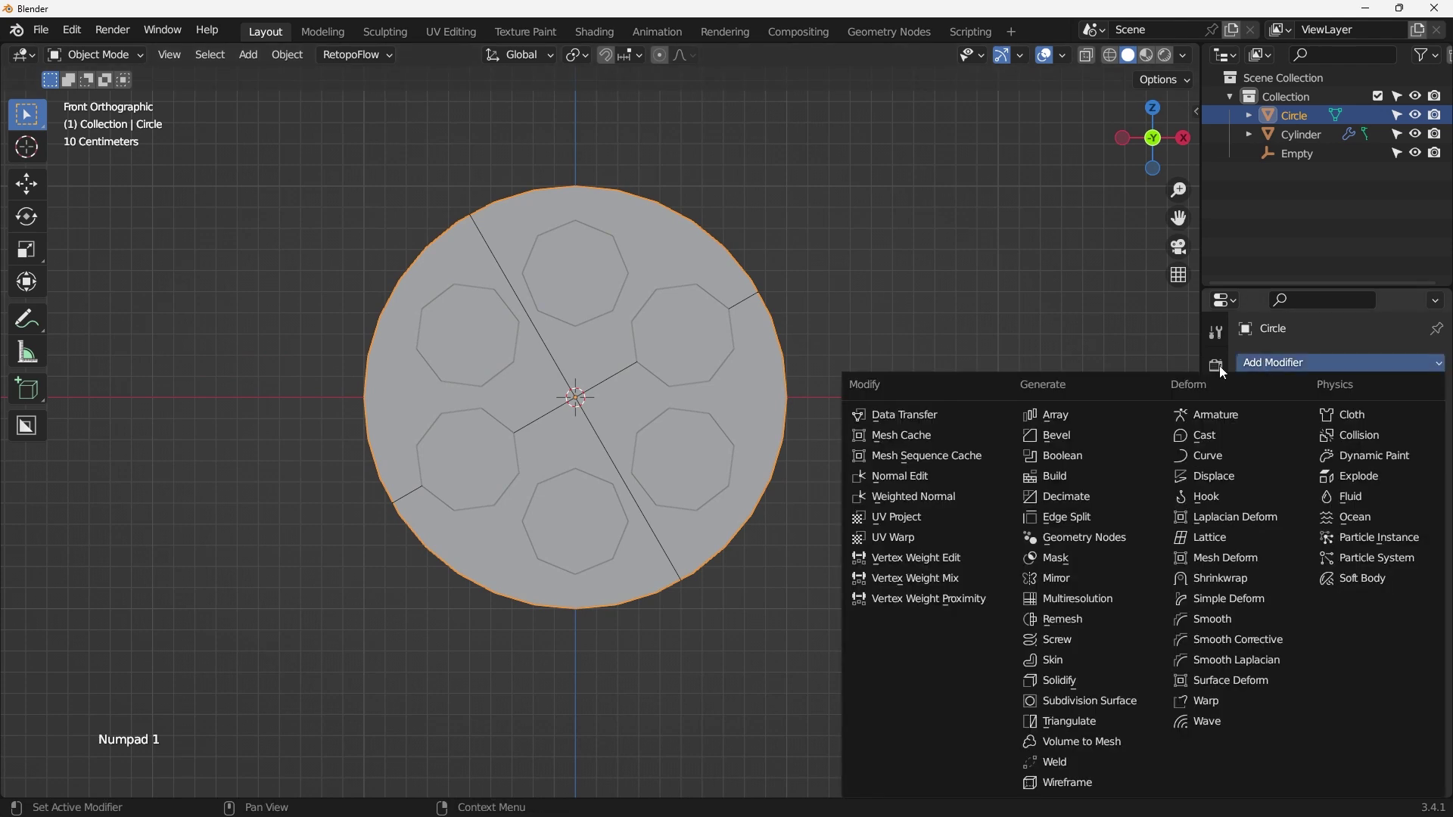
pyautogui.click(1075, 457)
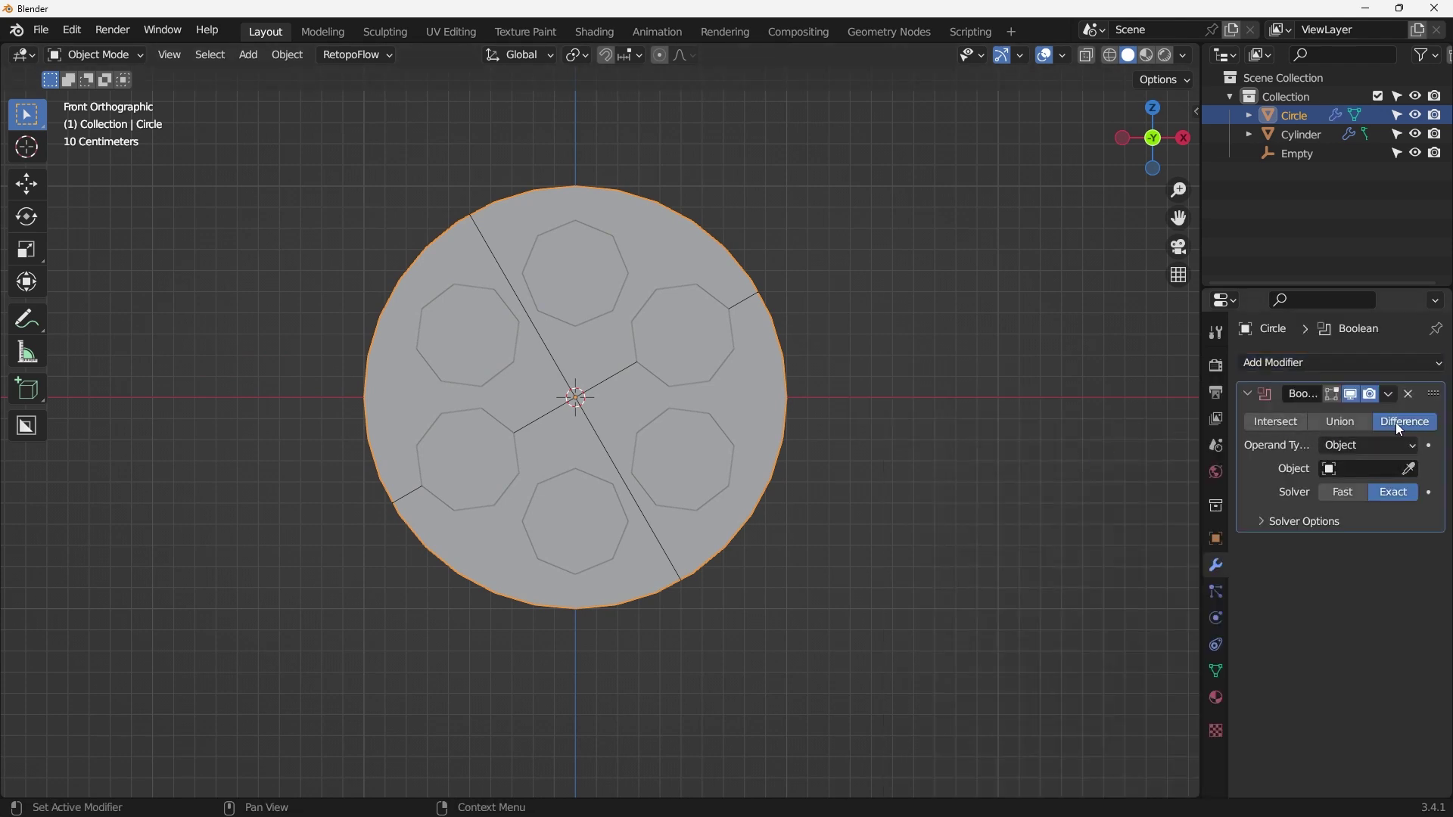
pyautogui.click(1409, 475)
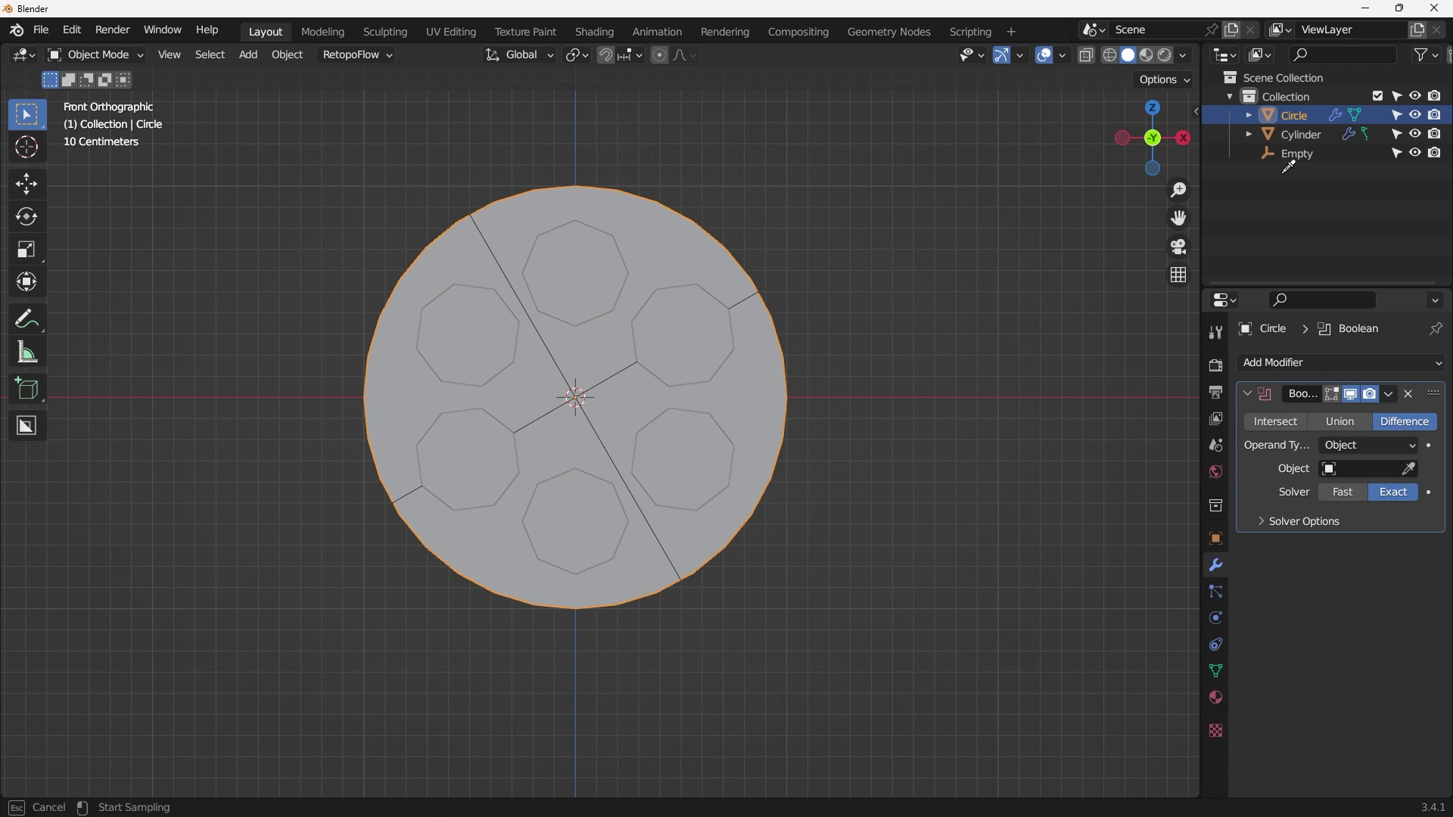
pyautogui.click(1313, 130)
pyautogui.moveTo(545, 364); pyautogui.dragTo(579, 378, button='middle')
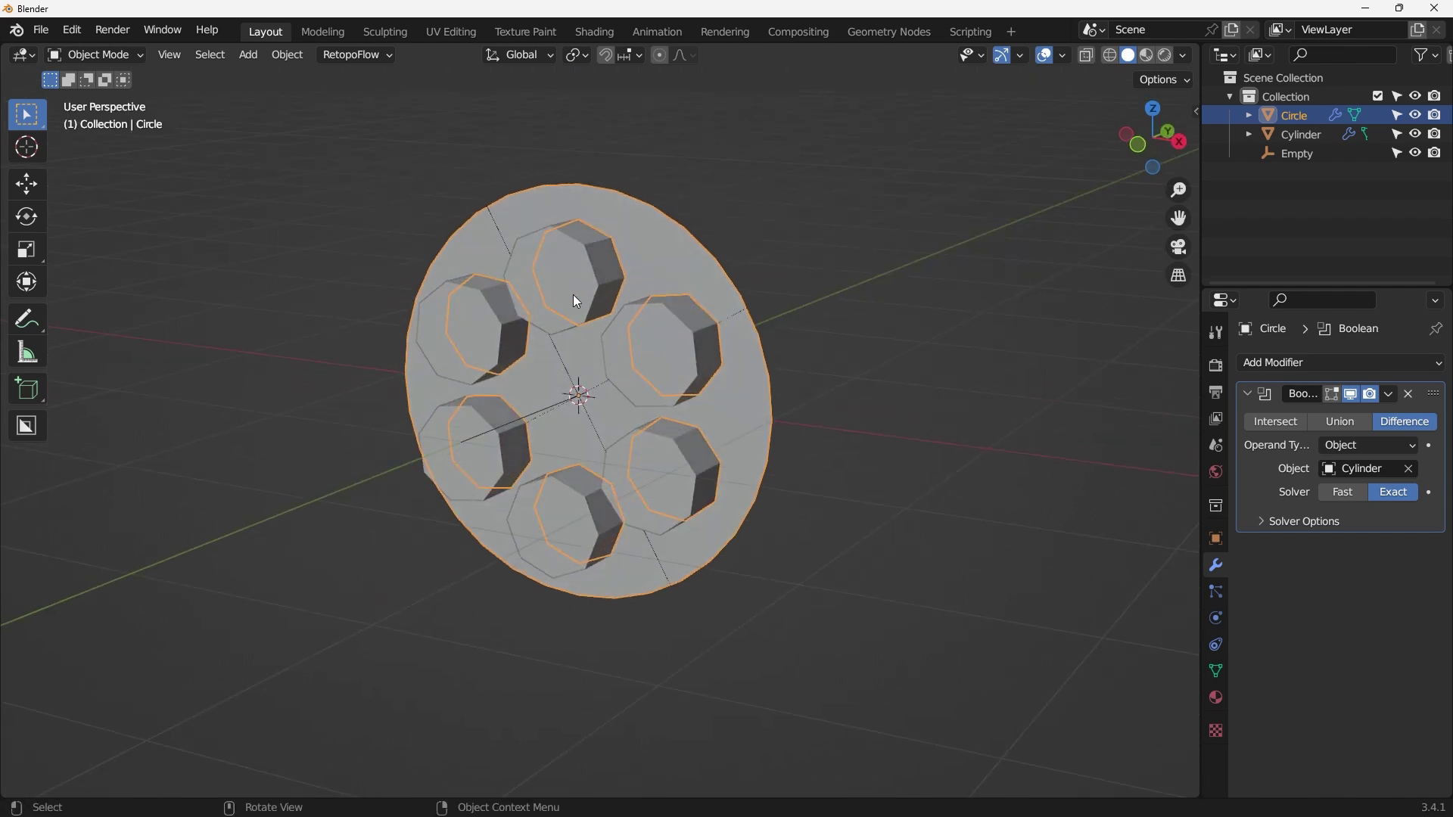
pyautogui.moveTo(577, 301); pyautogui.dragTo(612, 321, button='middle')
pyautogui.press('KP_1')
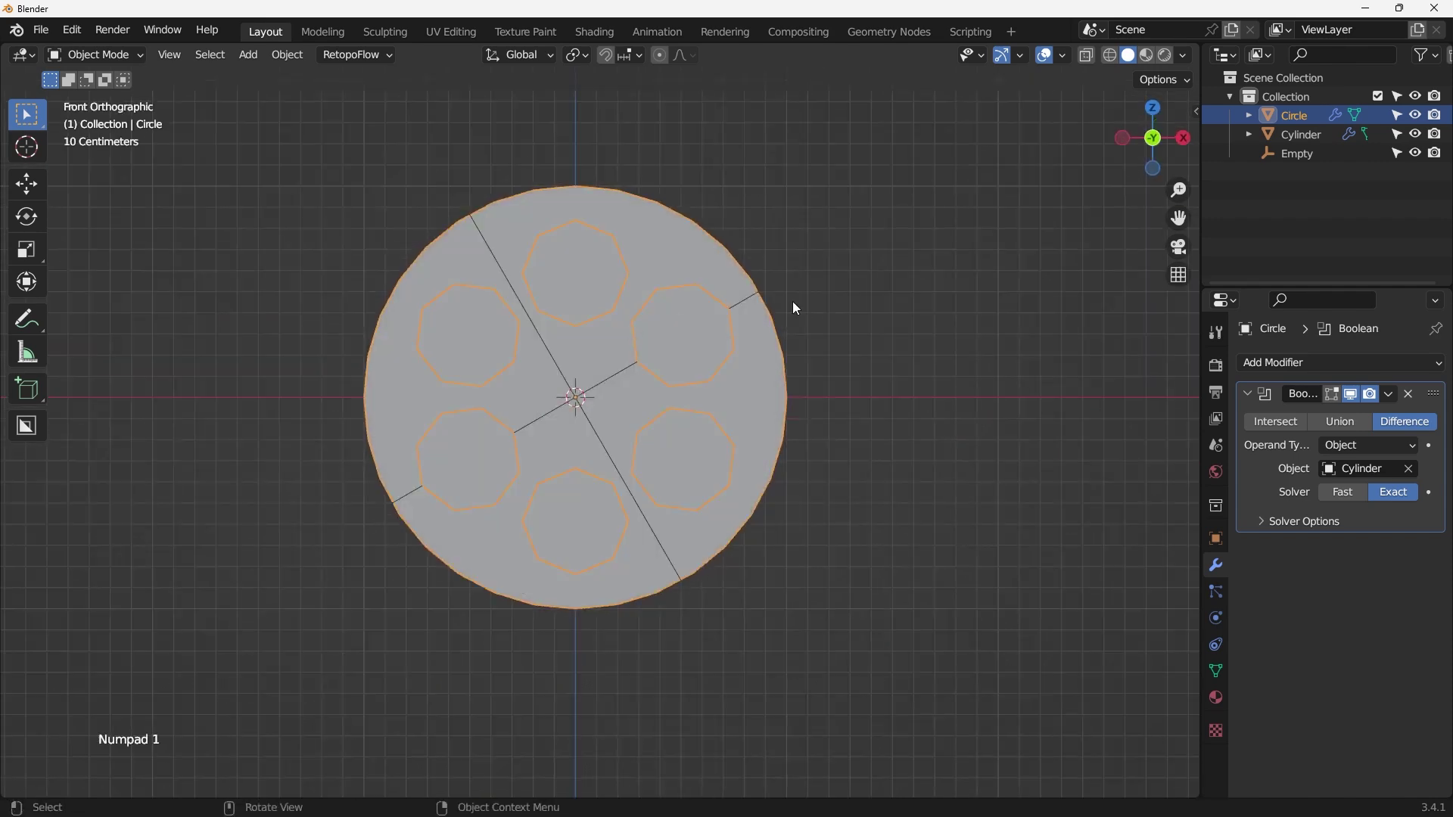
# - Apply the Boolean modifier and hide the Cylinder and Empty in the outliner
pyautogui.click(1388, 394)
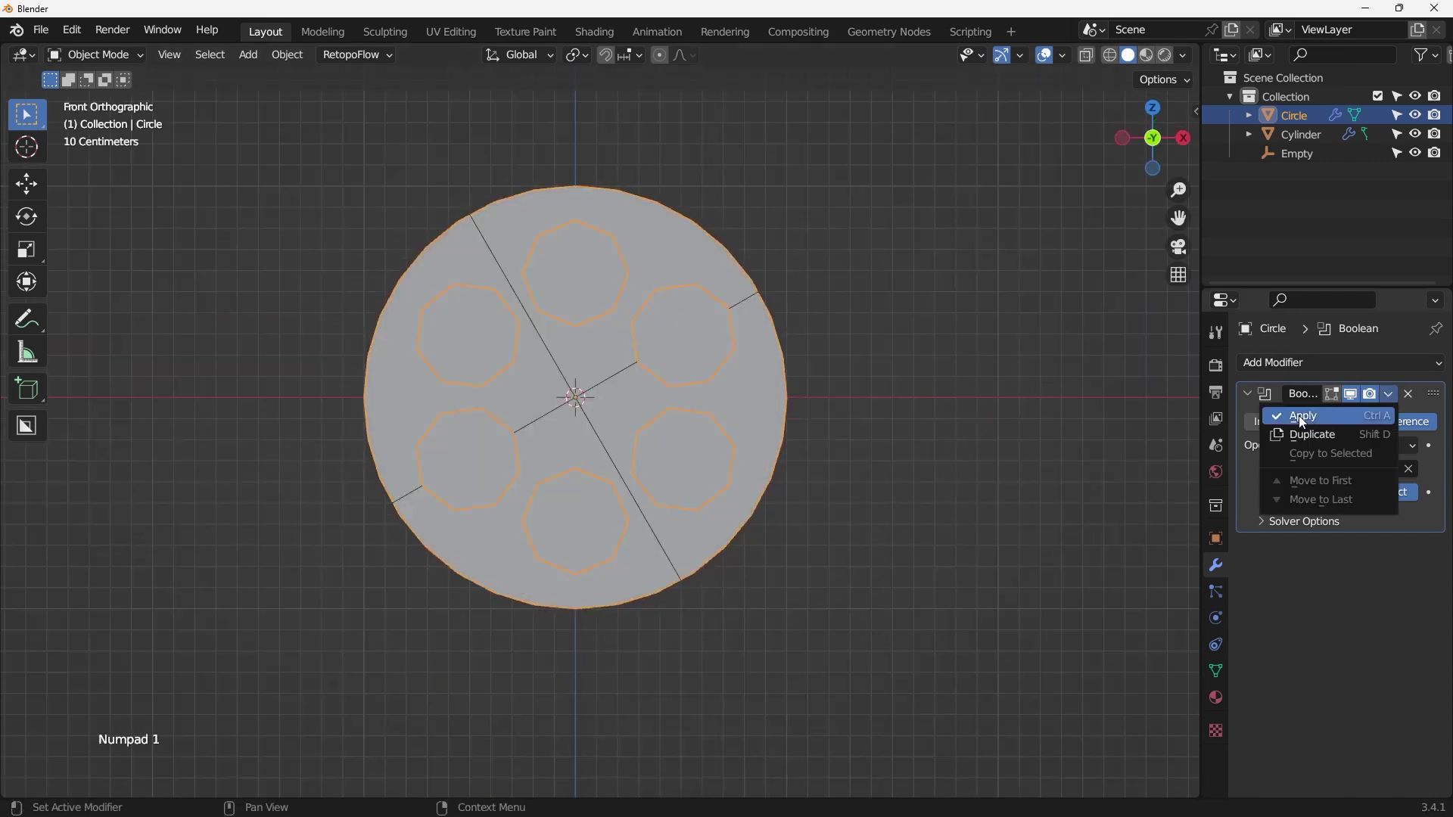
pyautogui.click(1298, 416)
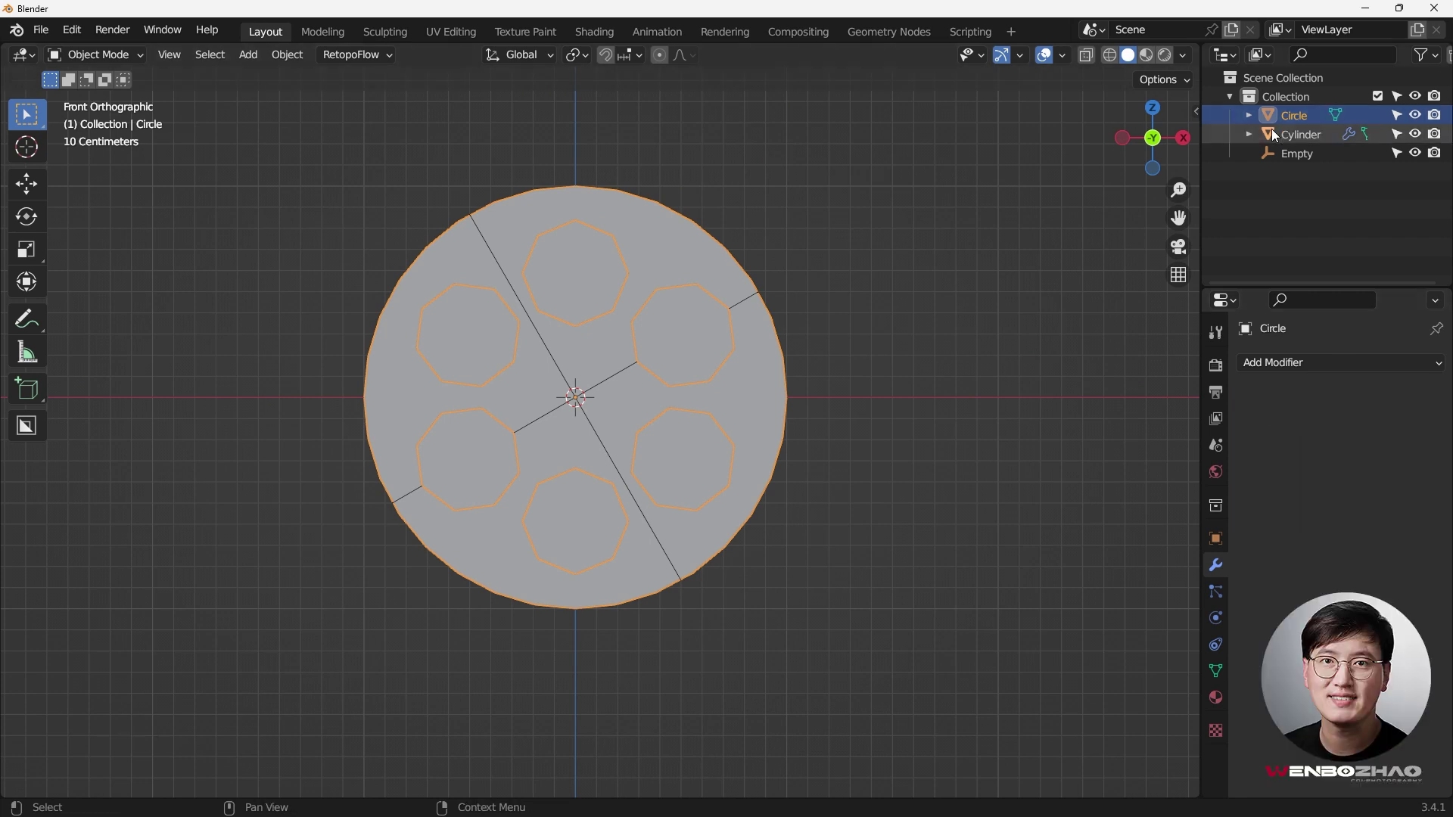
pyautogui.click(1415, 134)
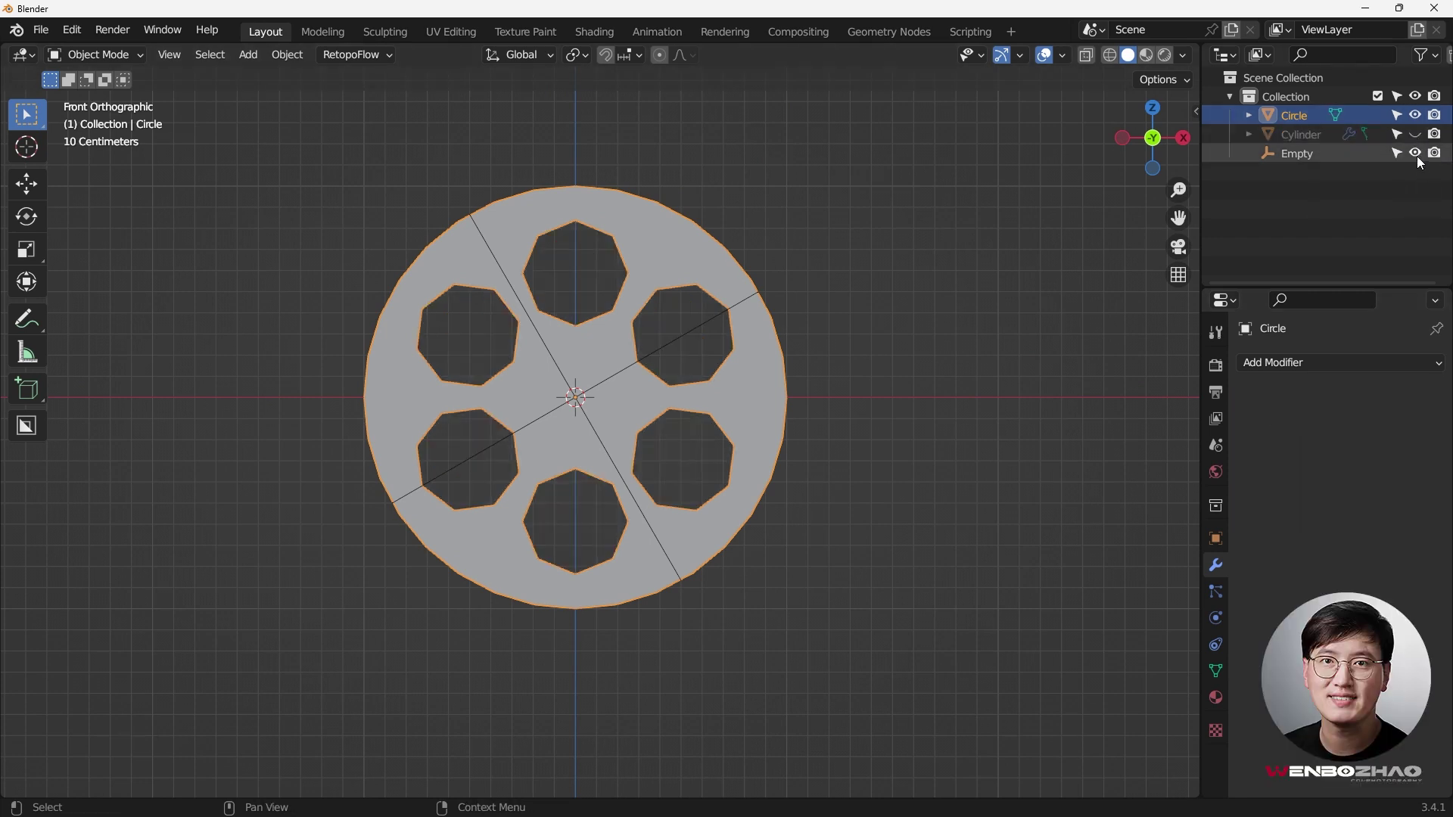
pyautogui.click(1415, 153)
# - Enter Edit Mode on the holed disc from the front view
pyautogui.moveTo(703, 267); pyautogui.dragTo(677, 318, button='middle')
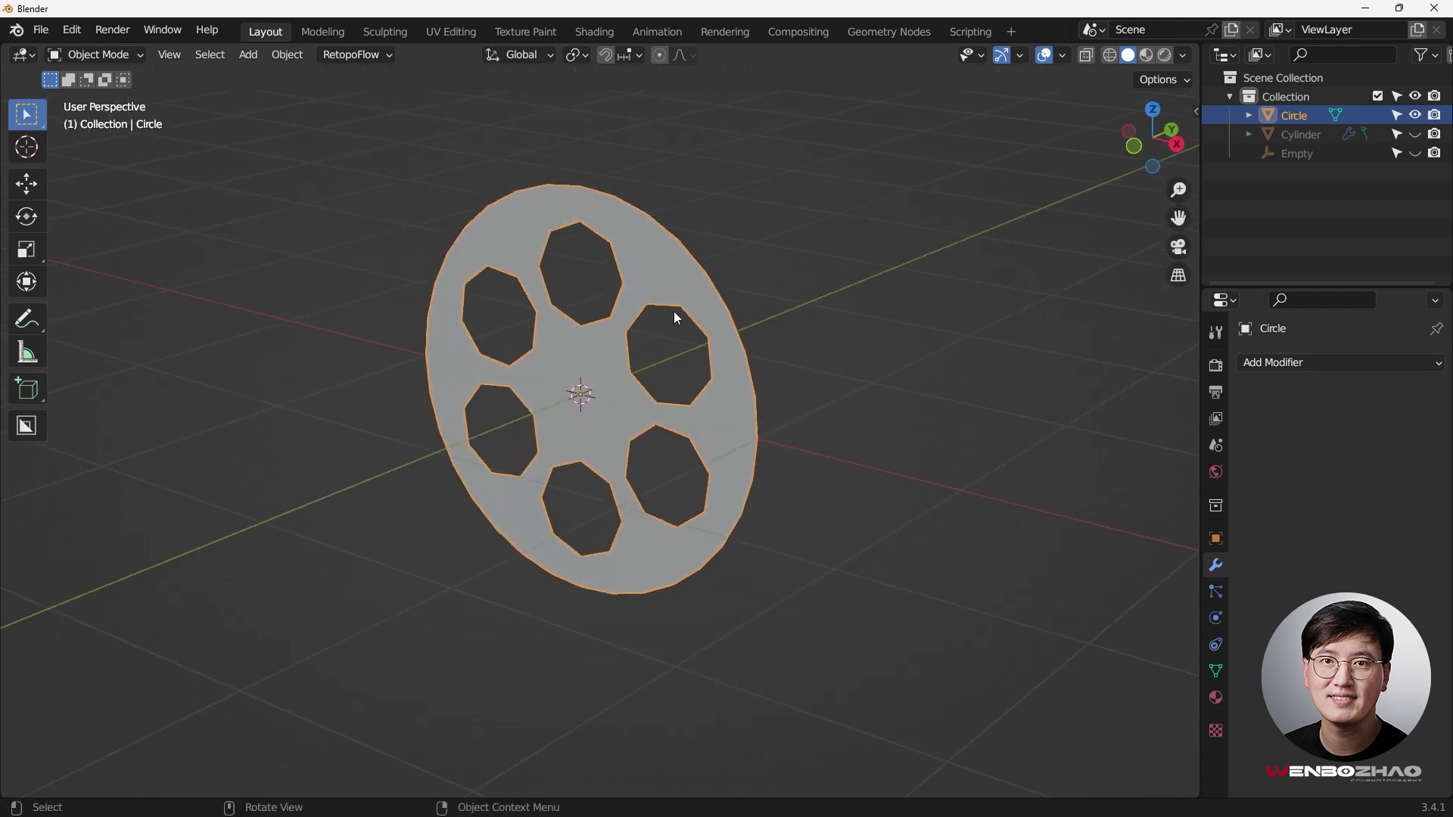
pyautogui.moveTo(660, 266)
pyautogui.mouseDown(button='middle')
pyautogui.moveTo(775, 293)
pyautogui.moveTo(659, 250)
pyautogui.mouseUp(button='middle')
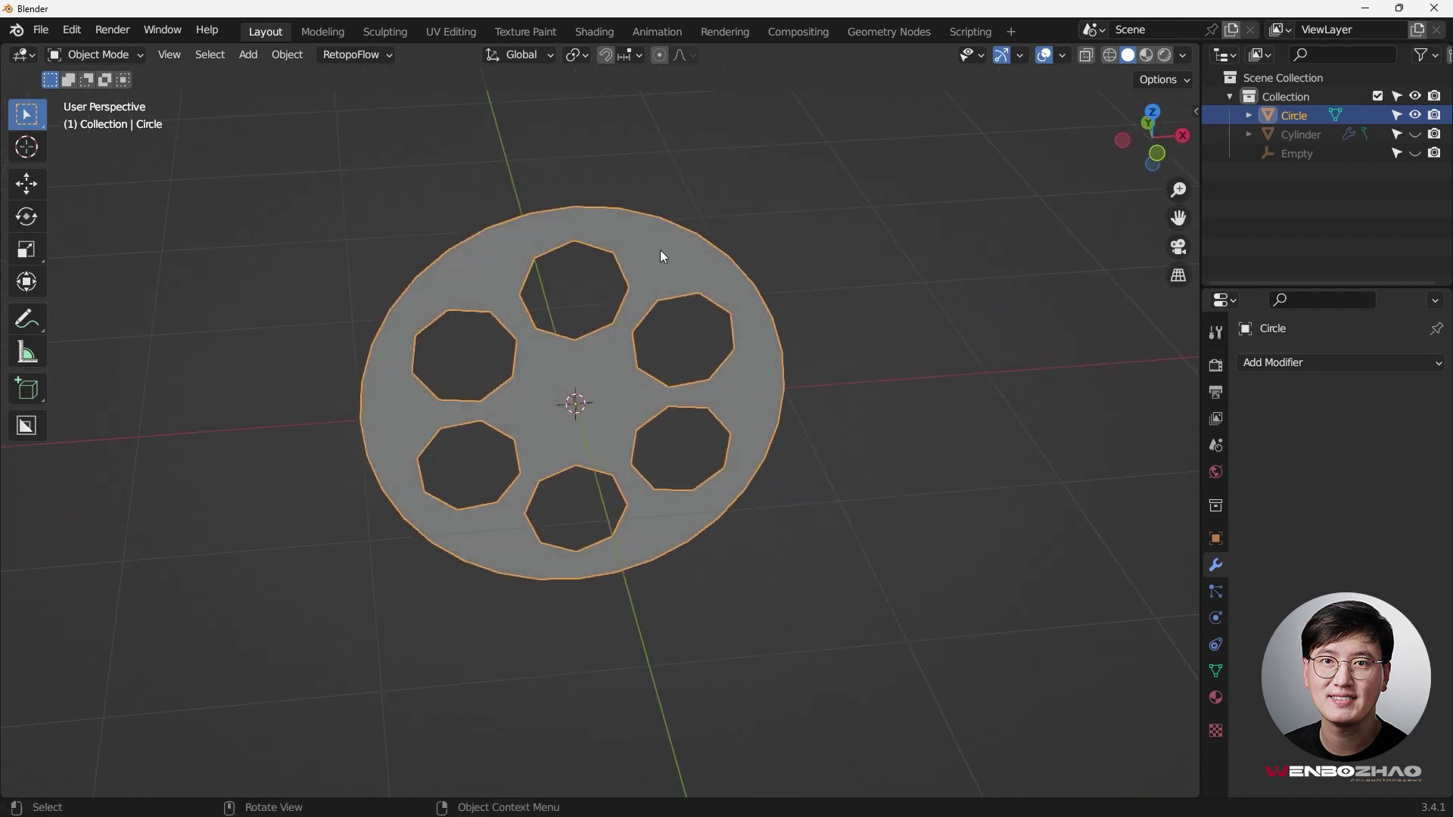
pyautogui.press('KP_1')
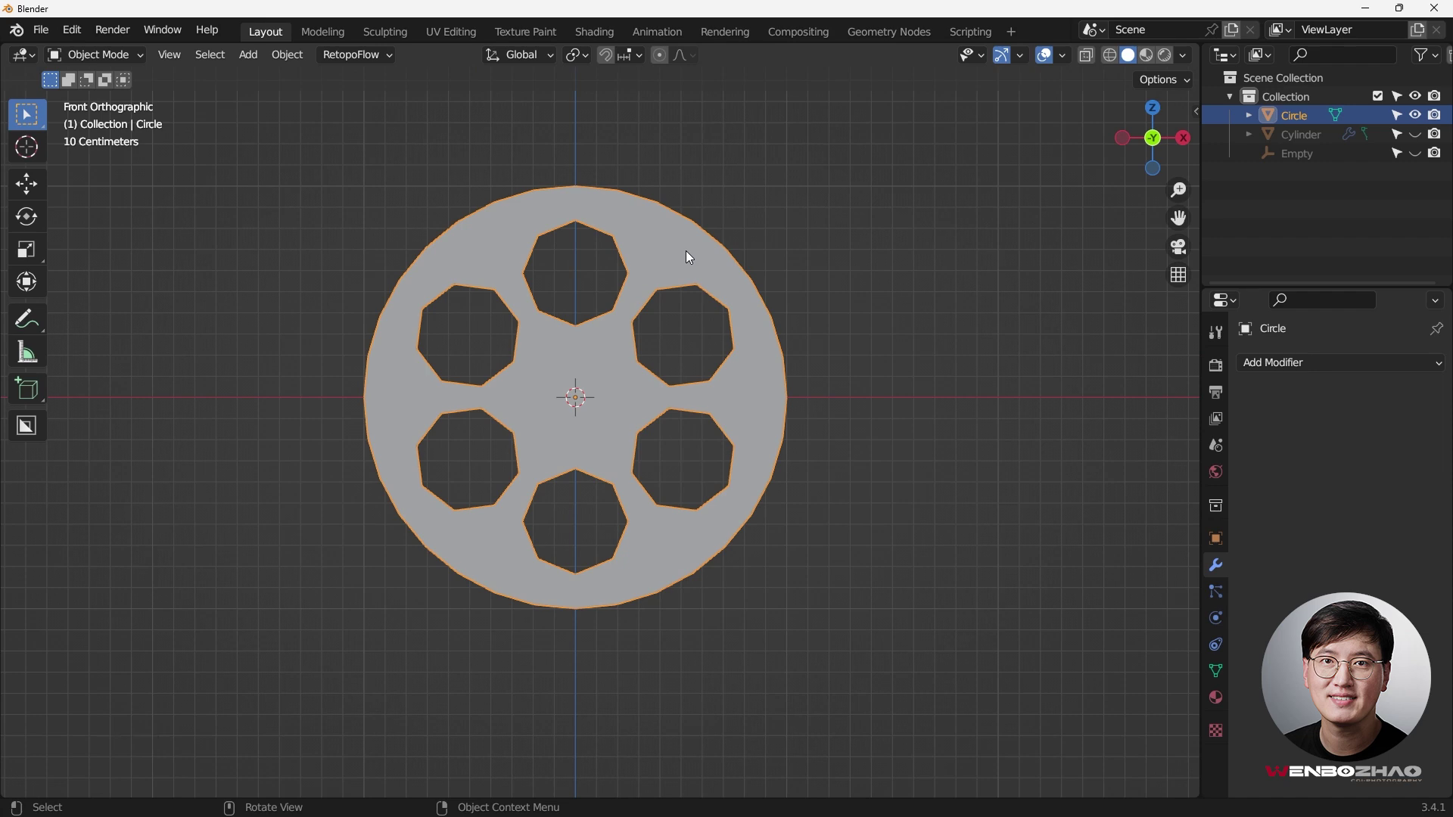
pyautogui.press('Tab')
pyautogui.moveTo(681, 252); pyautogui.dragTo(724, 252, button='middle')
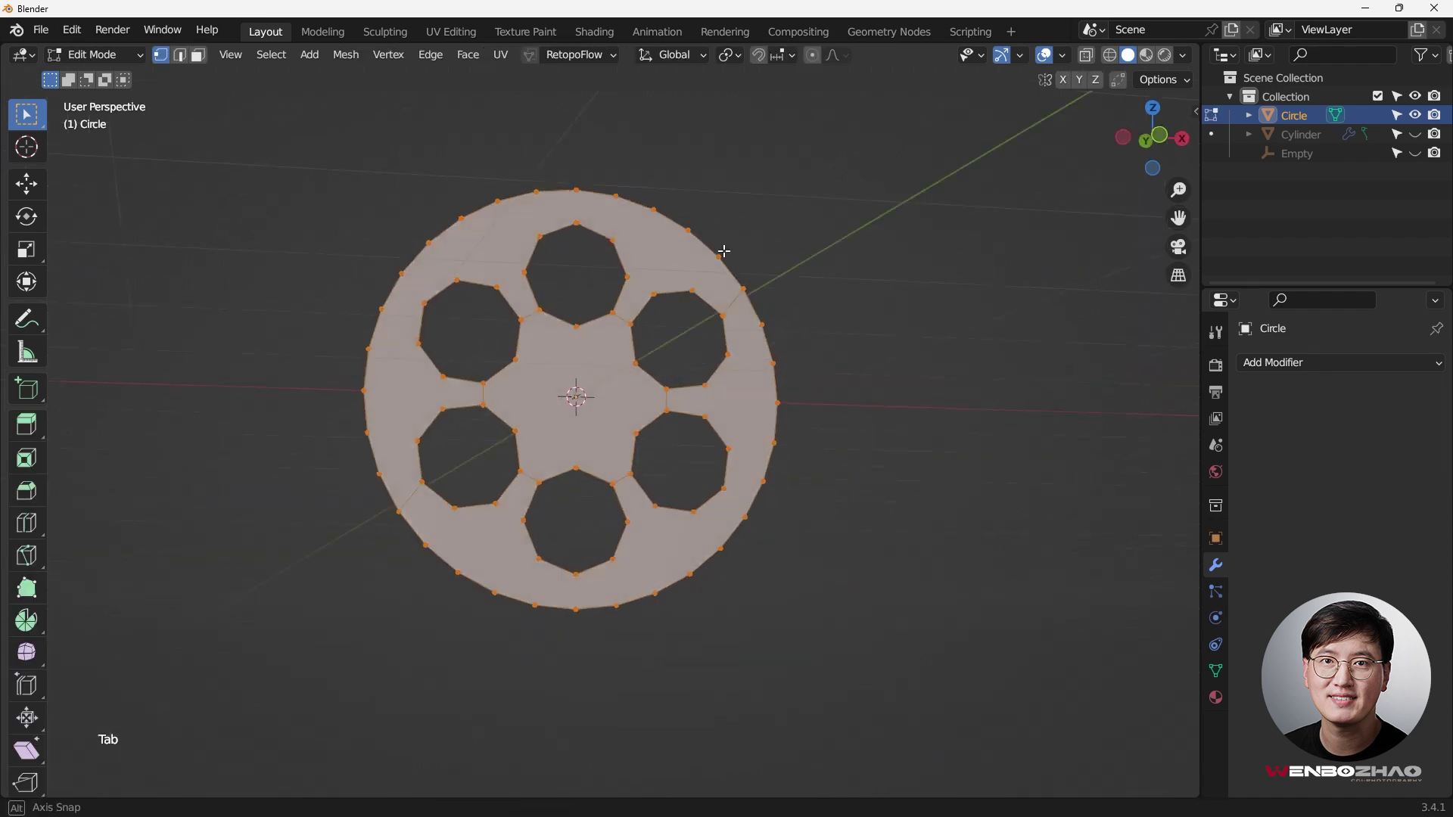
# - Connect the leftmost and rightmost rim vertices with an edge across the disc
pyautogui.press('KP_1')
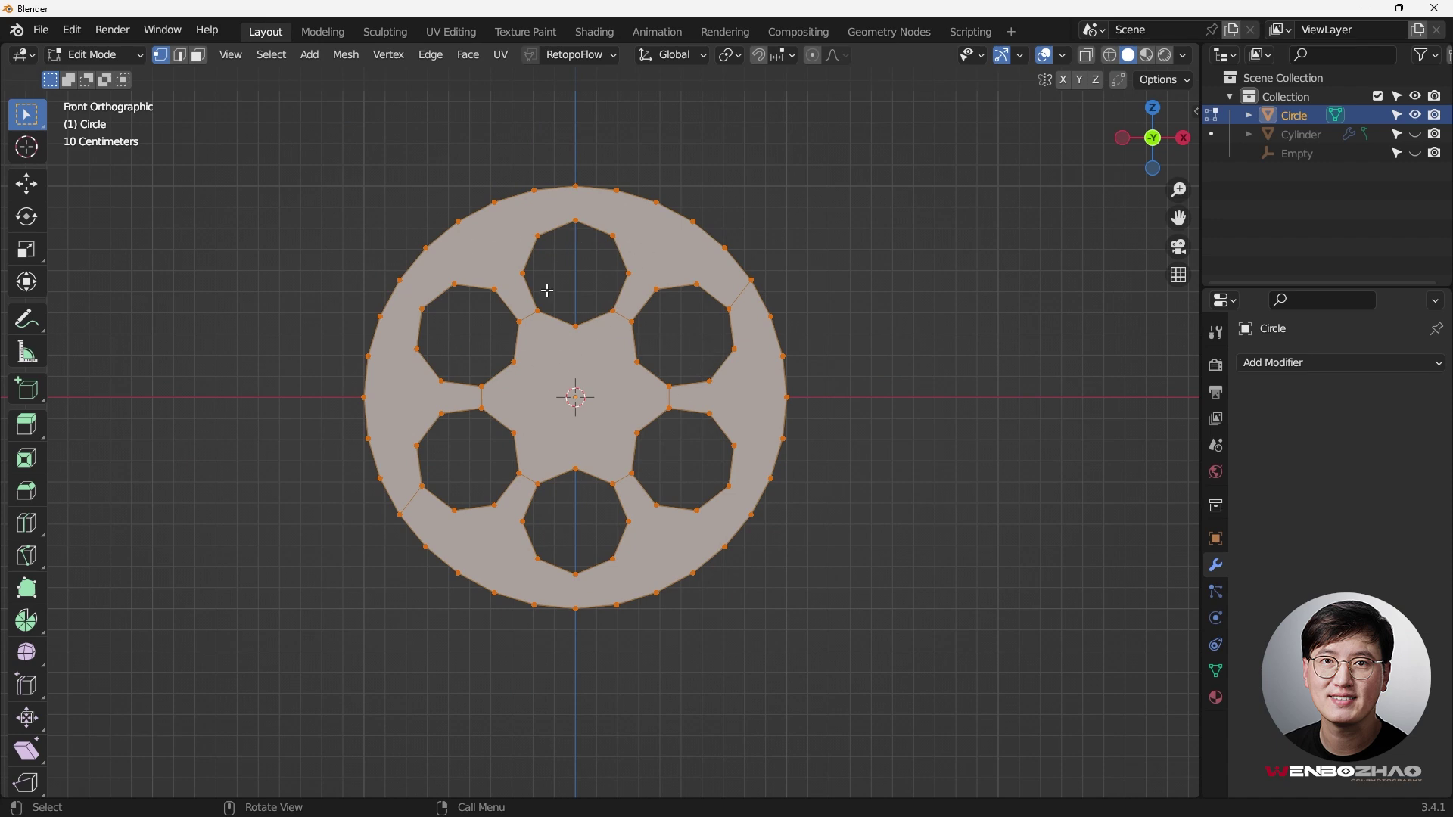
pyautogui.scroll(2, 530, 265)
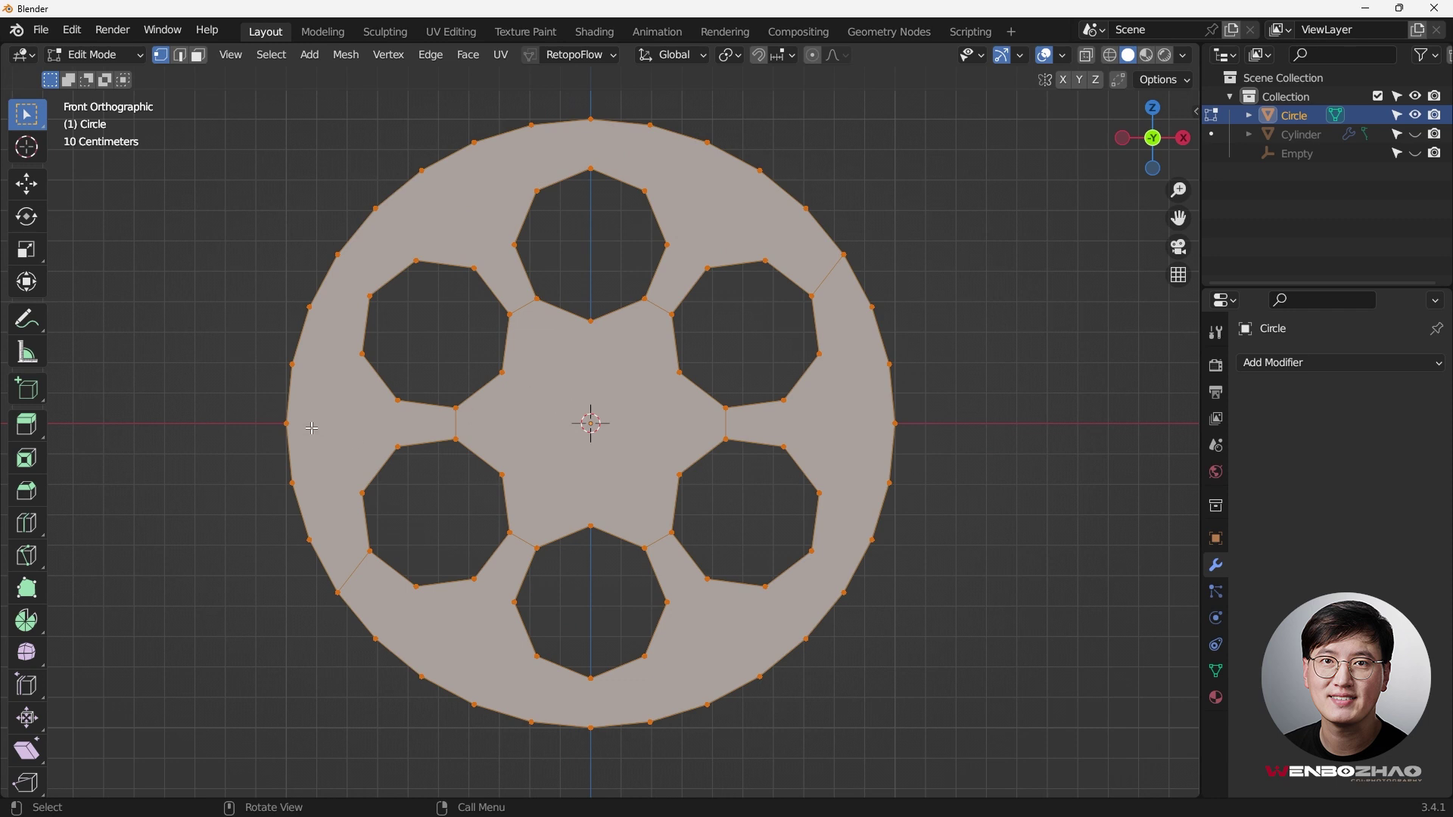
pyautogui.click(277, 423)
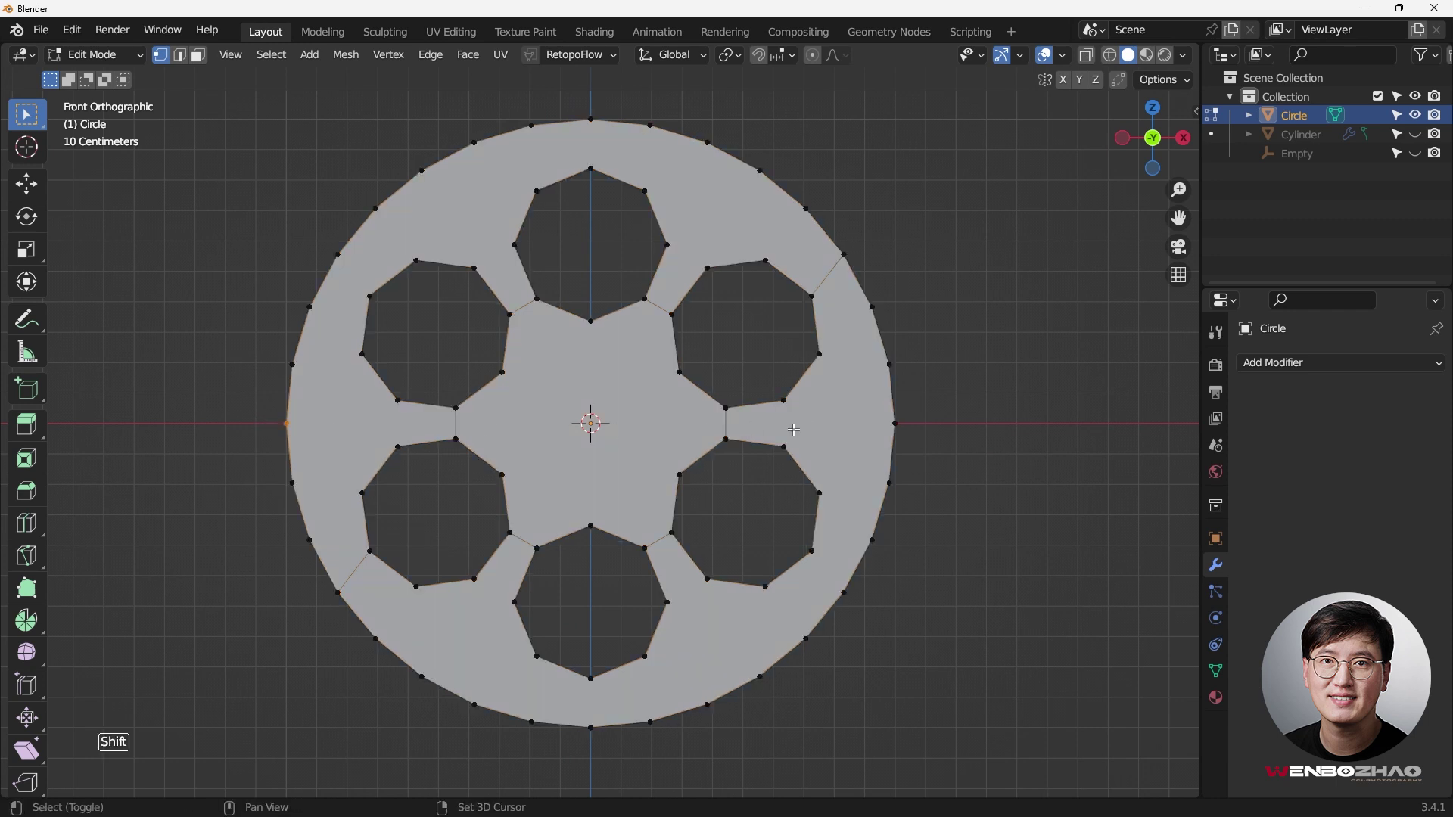
pyautogui.keyDown('shift'); pyautogui.click(896, 423); pyautogui.keyUp('shift')
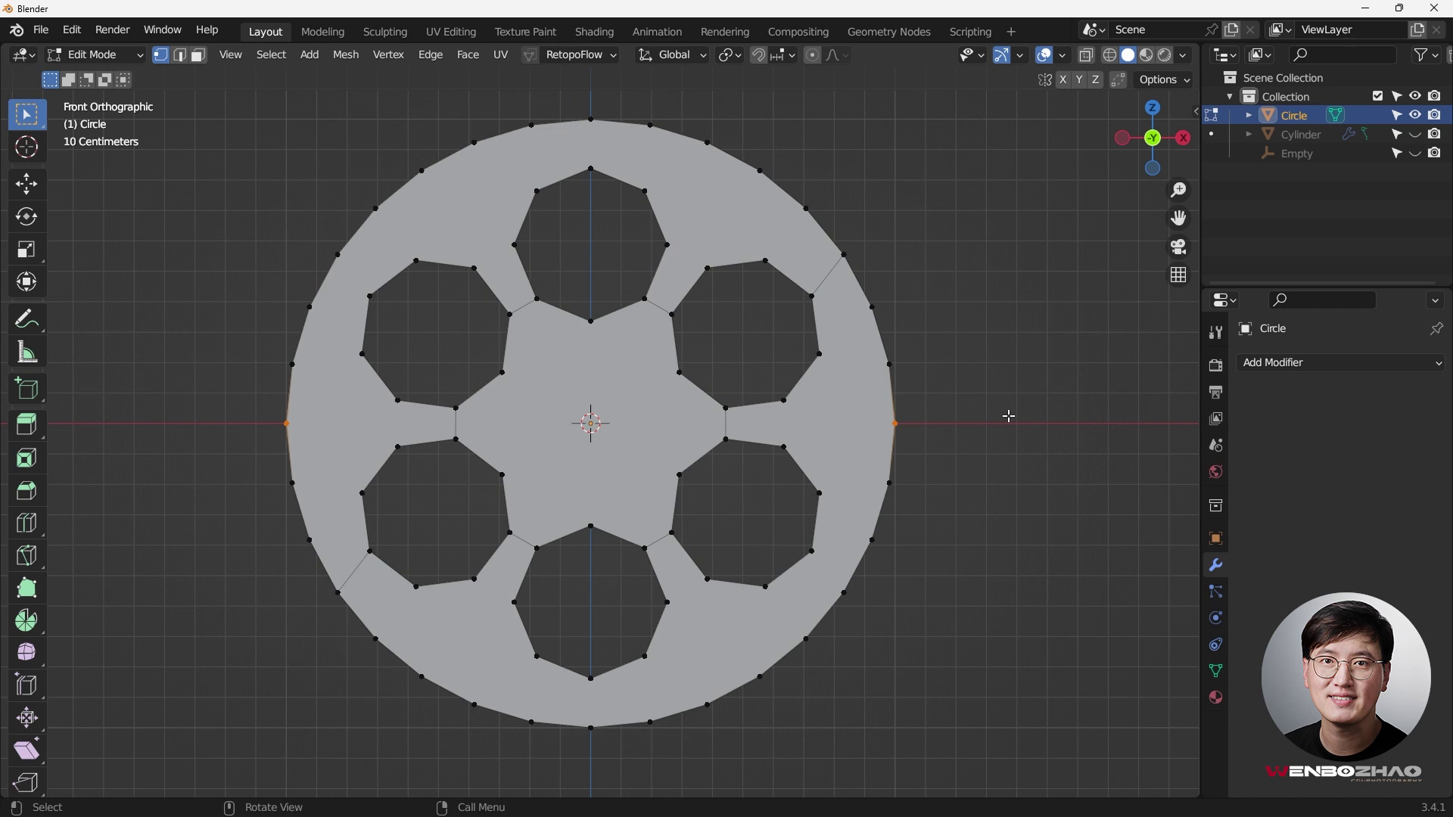
pyautogui.press('j')
# - Join the vertex pairs in the left, right, top and bottom gaps
pyautogui.moveTo(386, 386); pyautogui.dragTo(428, 488)
pyautogui.press('j')
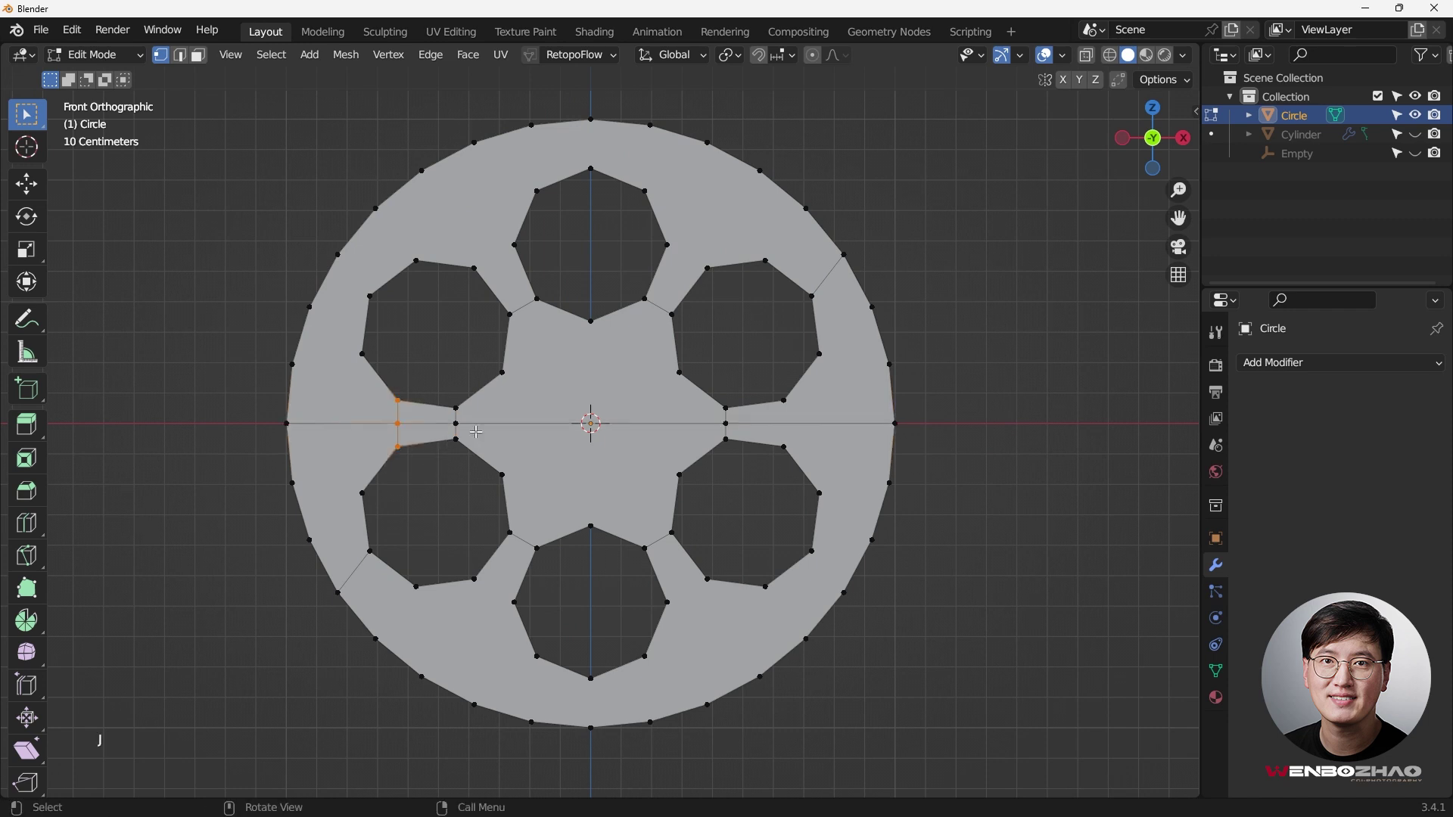
pyautogui.moveTo(772, 389); pyautogui.dragTo(814, 462)
pyautogui.press('j')
pyautogui.moveTo(585, 111); pyautogui.dragTo(597, 275)
pyautogui.press('j')
pyautogui.moveTo(584, 655); pyautogui.dragTo(609, 745)
pyautogui.press('j')
pyautogui.keyDown('shift'); pyautogui.scroll(2, 530, 223); pyautogui.keyUp('shift')
# - Join two top-hole corners to the rim vertices above them
pyautogui.click(519, 167)
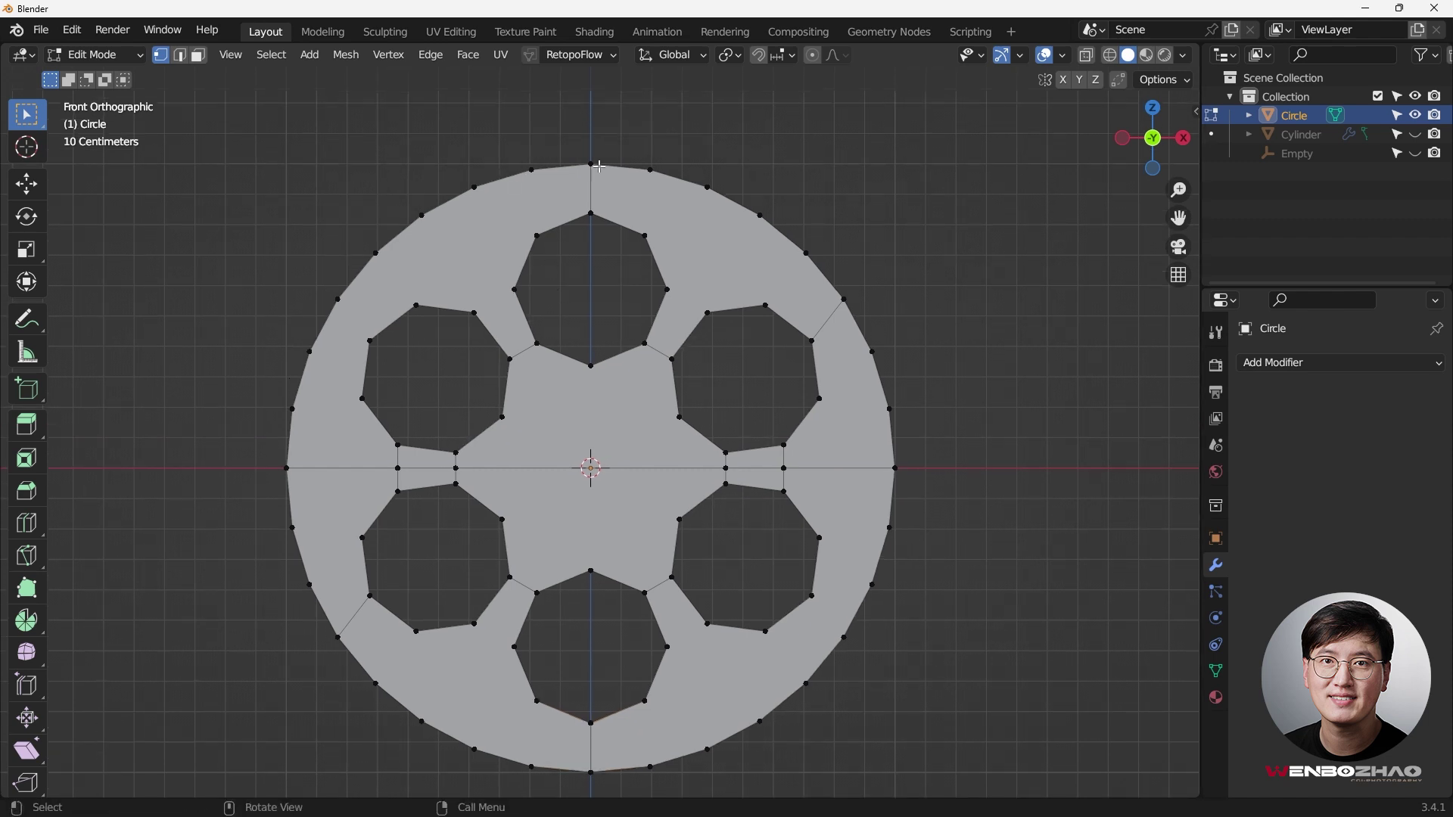
pyautogui.moveTo(631, 156); pyautogui.dragTo(680, 261)
pyautogui.press('j')
pyautogui.keyDown('shift'); pyautogui.click(707, 187); pyautogui.keyUp('shift')
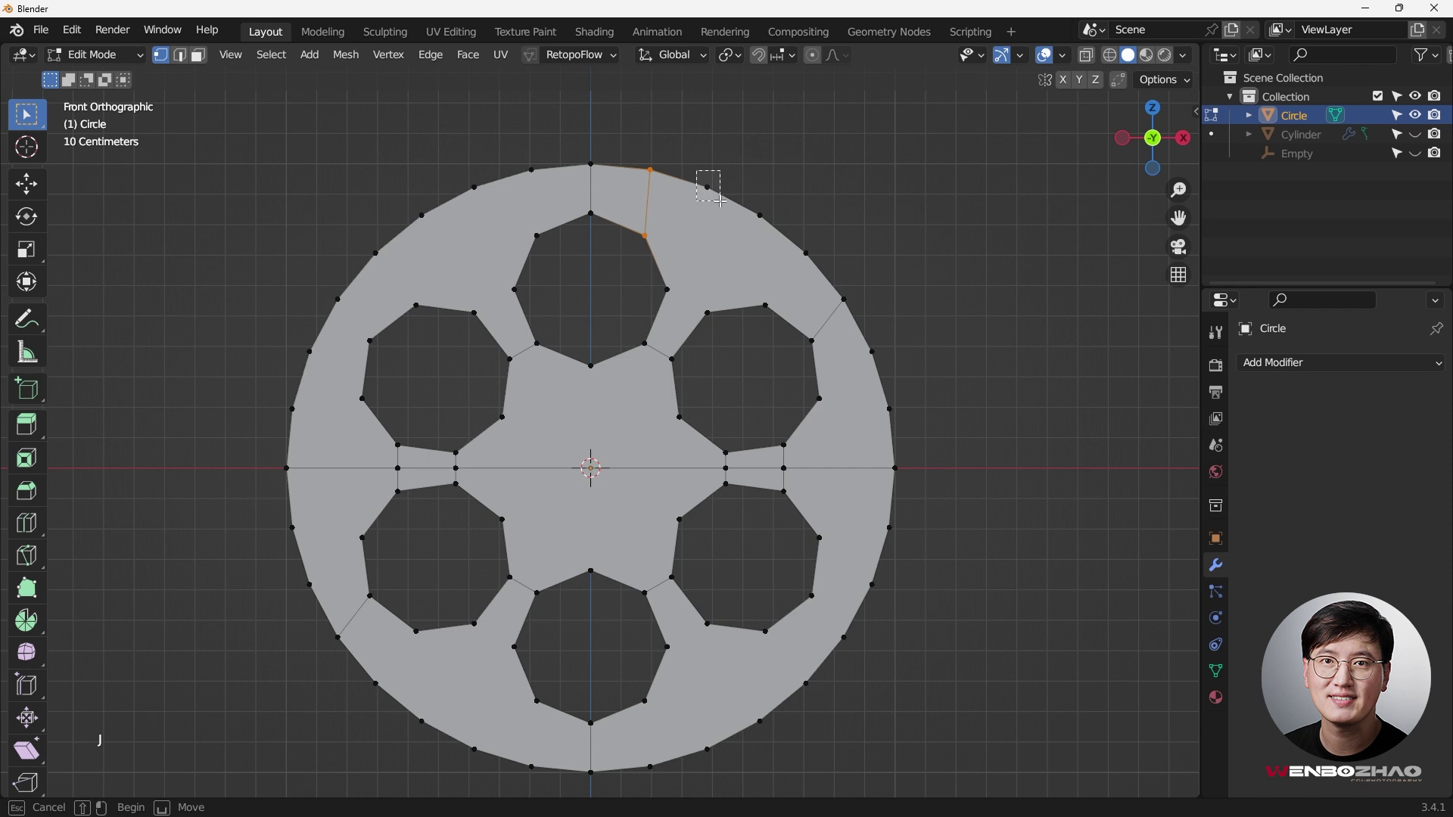
pyautogui.keyDown('shift'); pyautogui.click(664, 286); pyautogui.keyUp('shift')
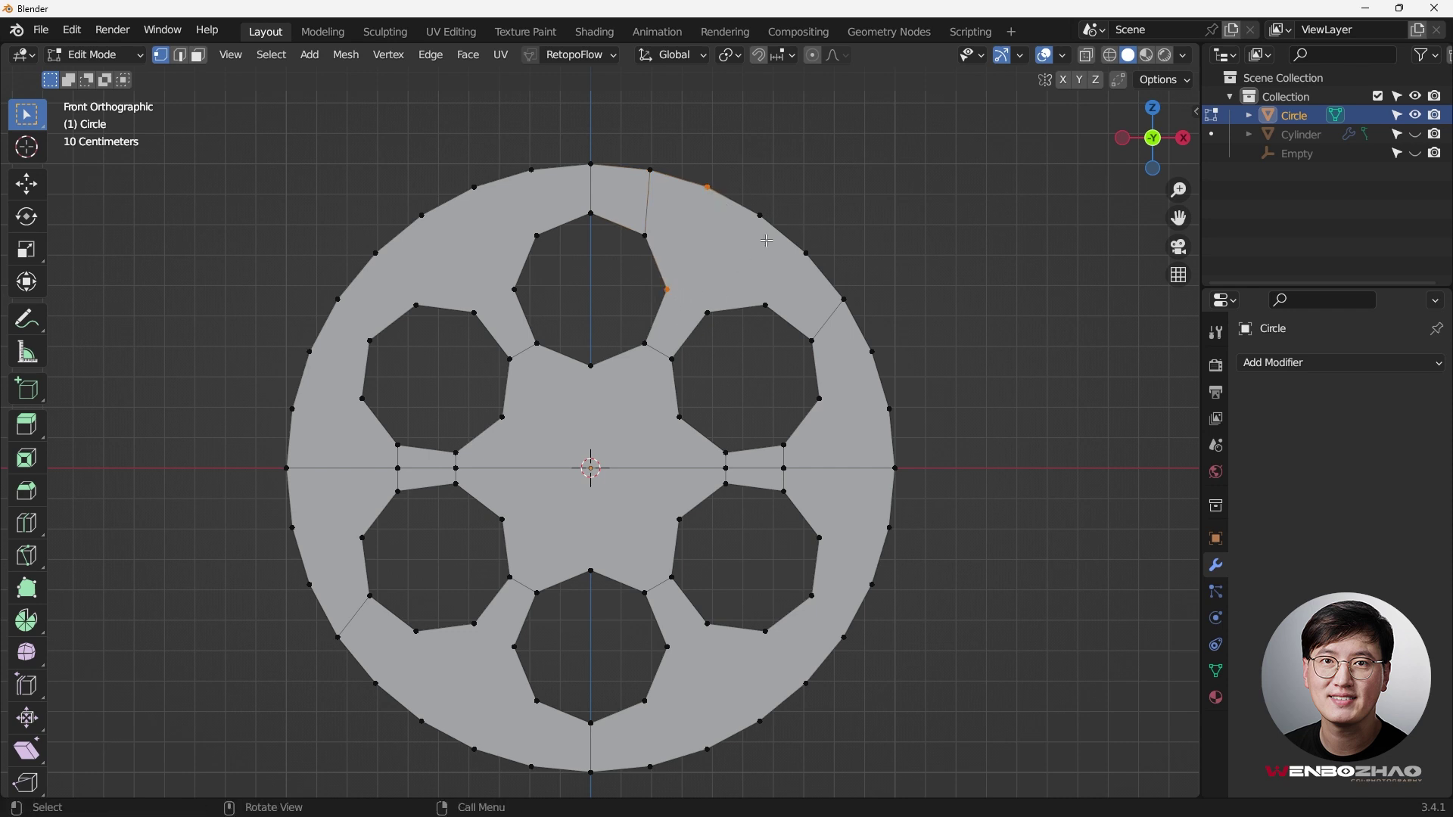
pyautogui.press('j')
# - Connect the next rim vertex to the upper-right hole's corner
pyautogui.click(760, 216)
pyautogui.keyDown('shift'); pyautogui.click(707, 312); pyautogui.keyUp('shift')
pyautogui.click(660, 290)
pyautogui.keyDown('shift'); pyautogui.click(713, 323); pyautogui.keyUp('shift')
pyautogui.click(802, 254)
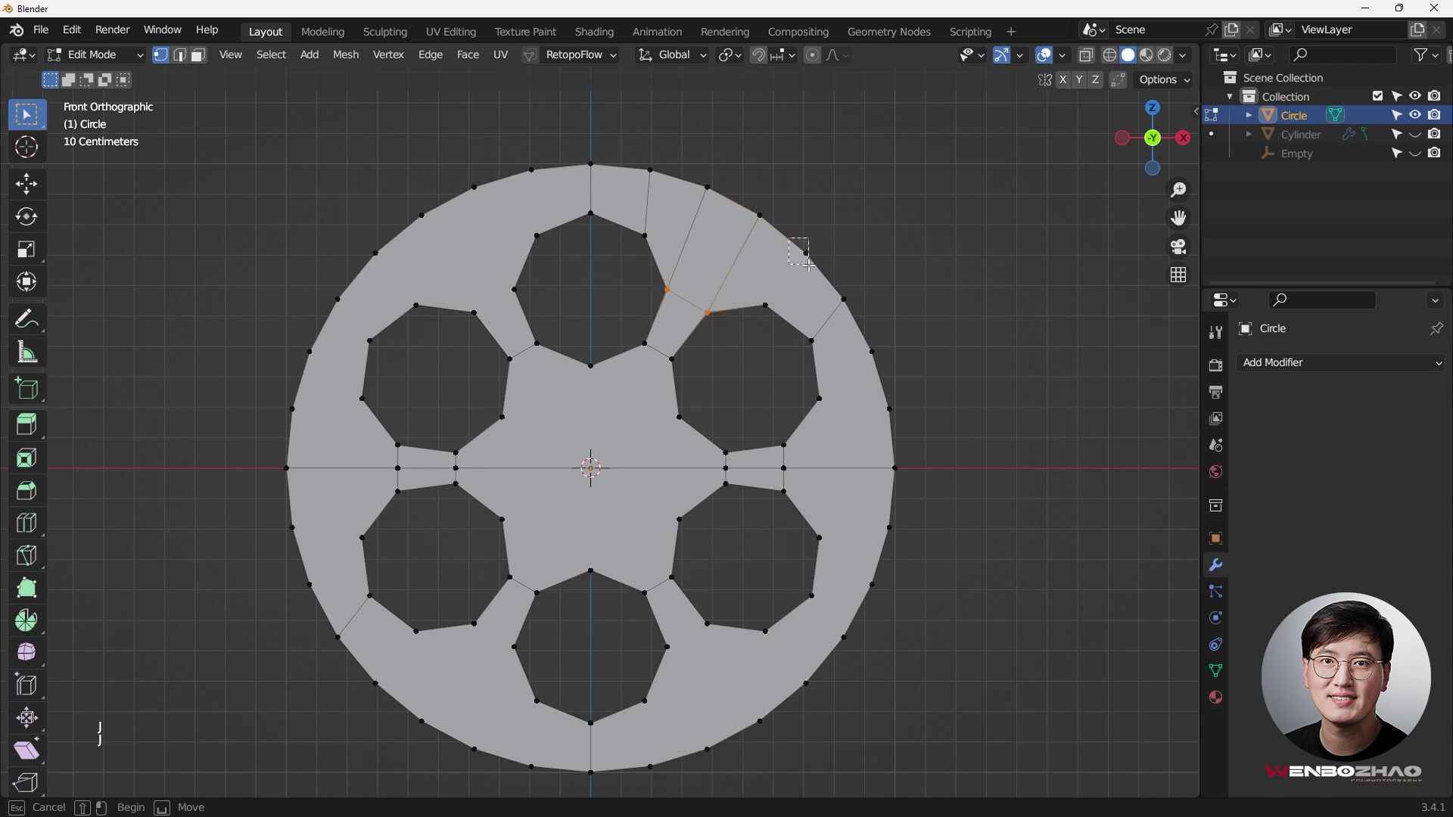
pyautogui.keyDown('shift'); pyautogui.click(769, 313); pyautogui.keyUp('shift')
pyautogui.press('j')
# - Add radial edges from the right-hand hole corners out to the rim
pyautogui.click(873, 352)
pyautogui.keyDown('shift'); pyautogui.moveTo(826, 409); pyautogui.dragTo(825, 409); pyautogui.keyUp('shift')
pyautogui.keyDown('shift'); pyautogui.click(826, 409); pyautogui.keyUp('shift')
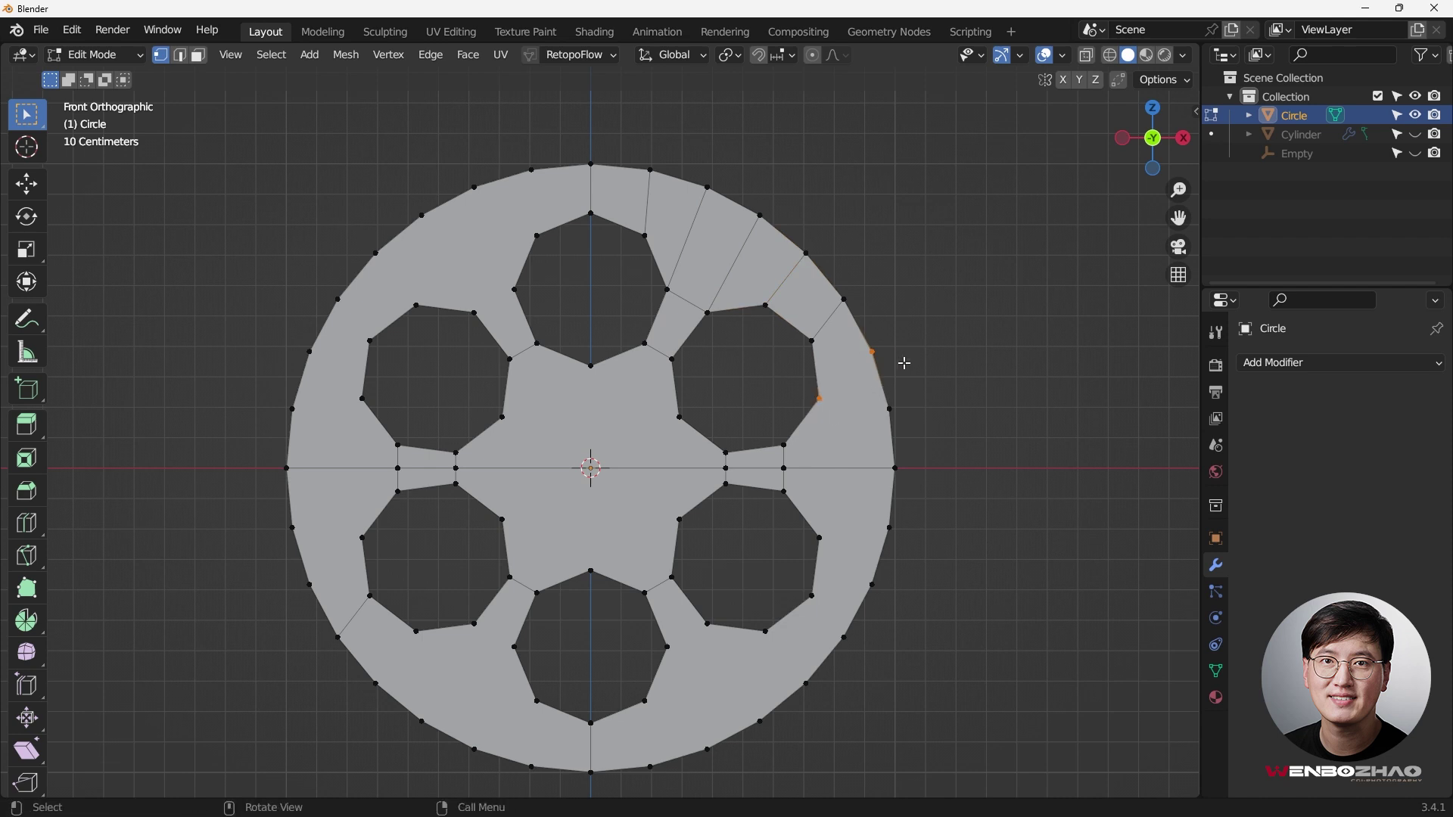
pyautogui.press('j')
pyautogui.click(891, 409)
pyautogui.scroll(-1, 952, 423)
pyautogui.keyDown('shift'); pyautogui.moveTo(924, 431); pyautogui.dragTo(782, 333, button='middle'); pyautogui.keyUp('shift')
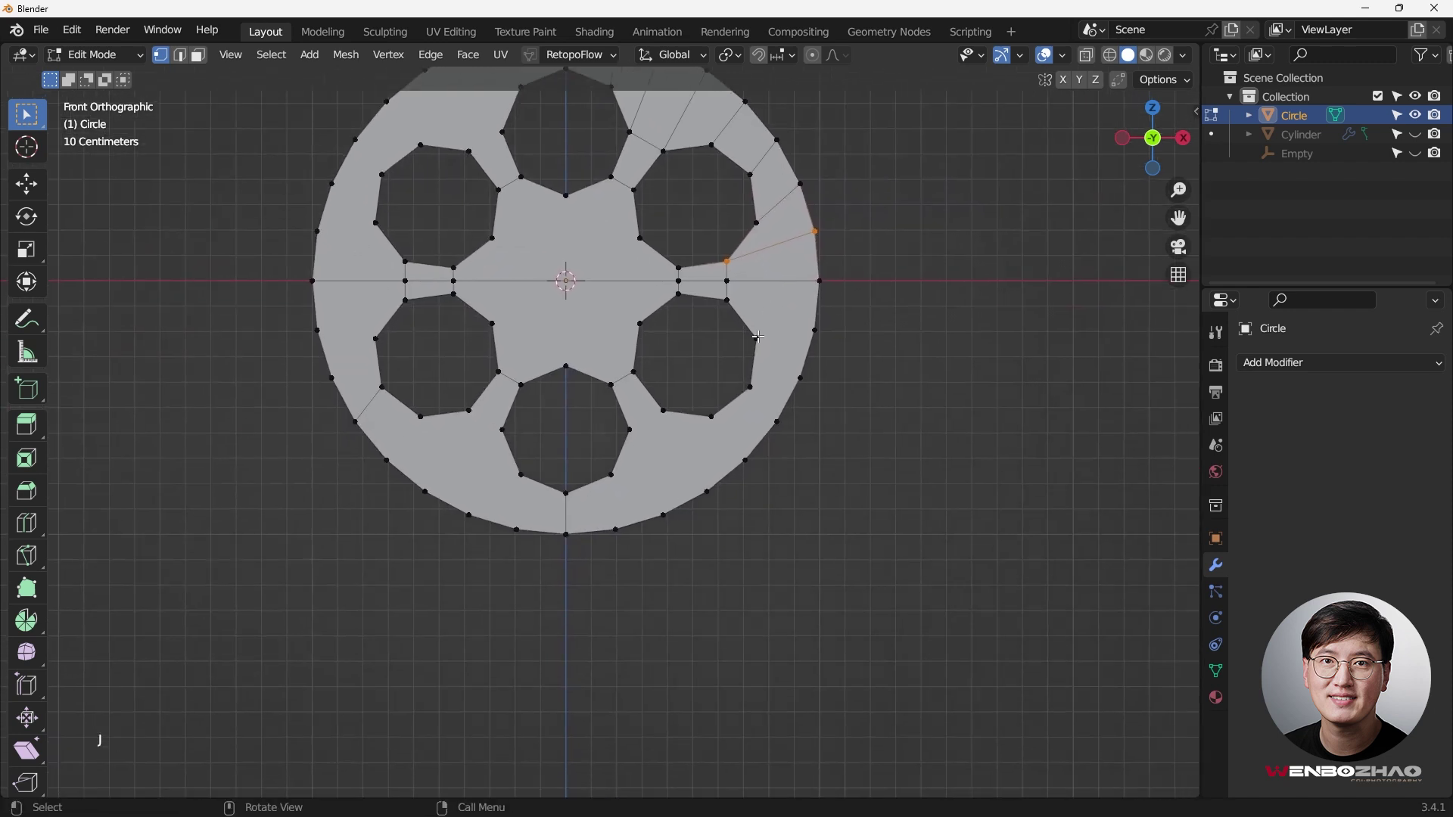
pyautogui.scroll(1, 782, 333)
pyautogui.click(756, 339)
pyautogui.keyDown('shift'); pyautogui.click(827, 329); pyautogui.keyUp('shift')
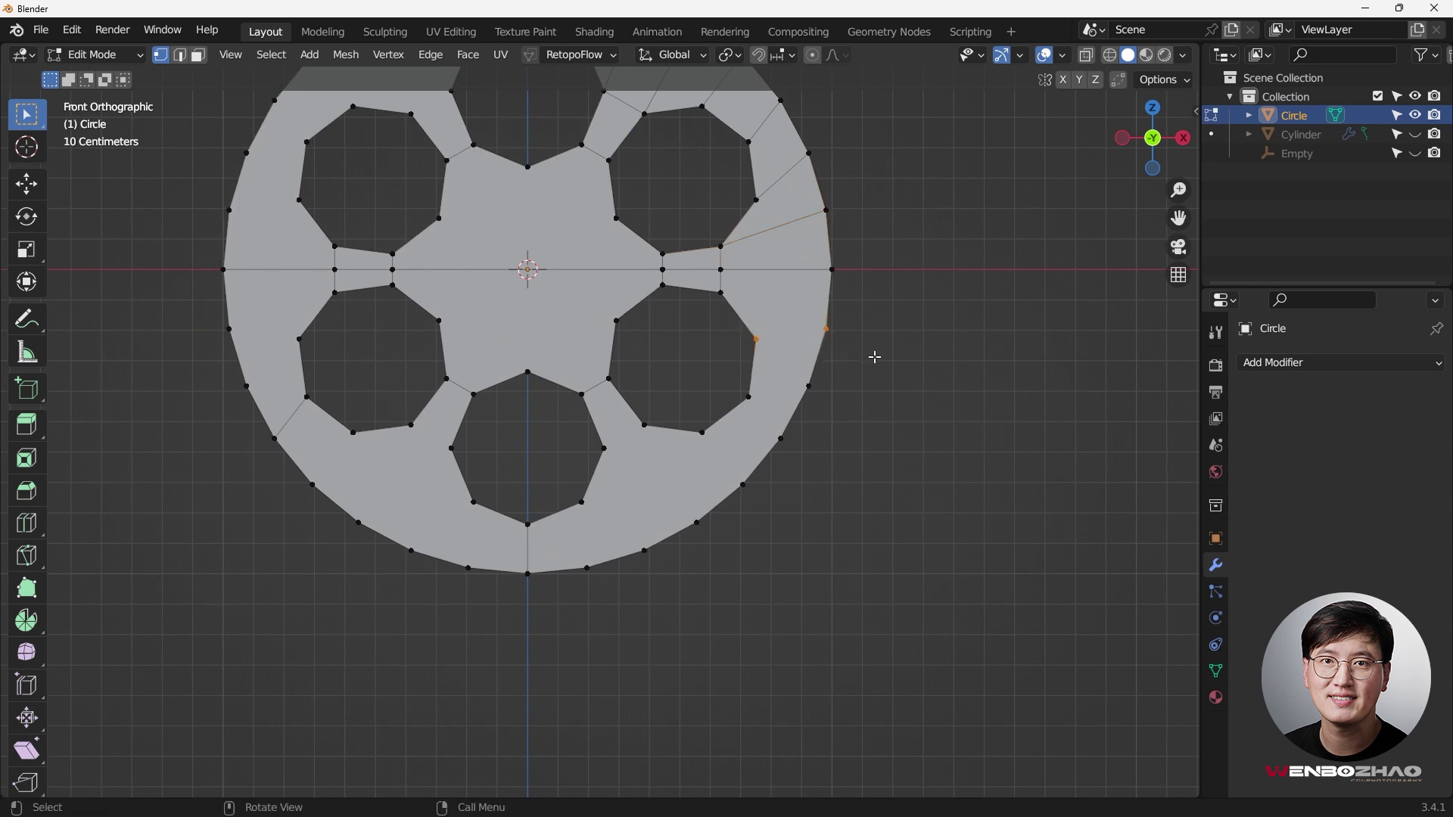
pyautogui.press('j')
# - Undo a mistaken join, reconnect the rim to its hole corner, and select bottom vertices
pyautogui.moveTo(730, 374); pyautogui.dragTo(830, 421)
pyautogui.hotkey('ctrl', 'z')
pyautogui.hotkey('ctrl', 'z')
pyautogui.keyDown('shift'); pyautogui.click(781, 438); pyautogui.keyUp('shift')
pyautogui.press('j')
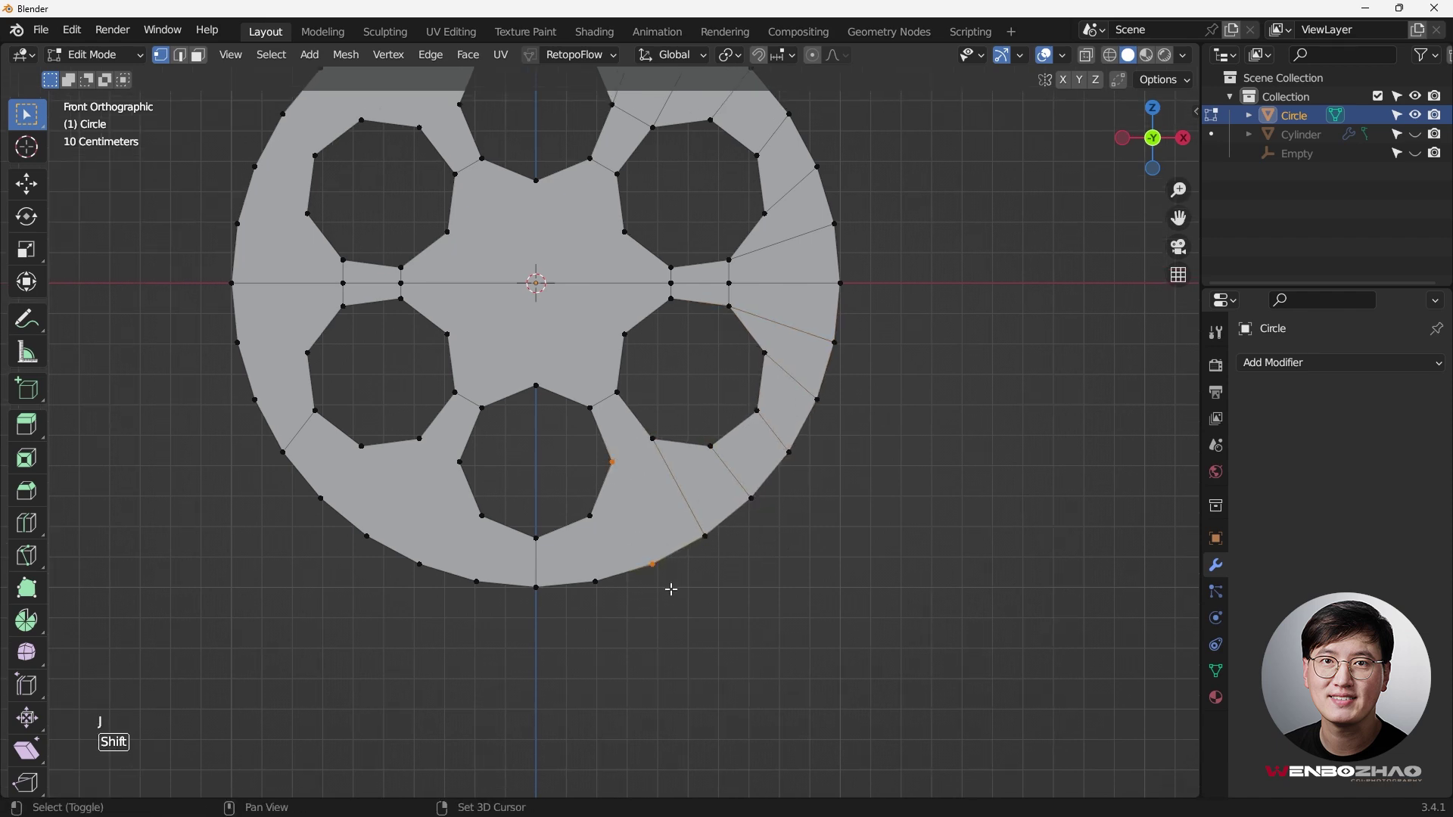
pyautogui.keyDown('shift'); pyautogui.click(615, 558); pyautogui.keyUp('shift')
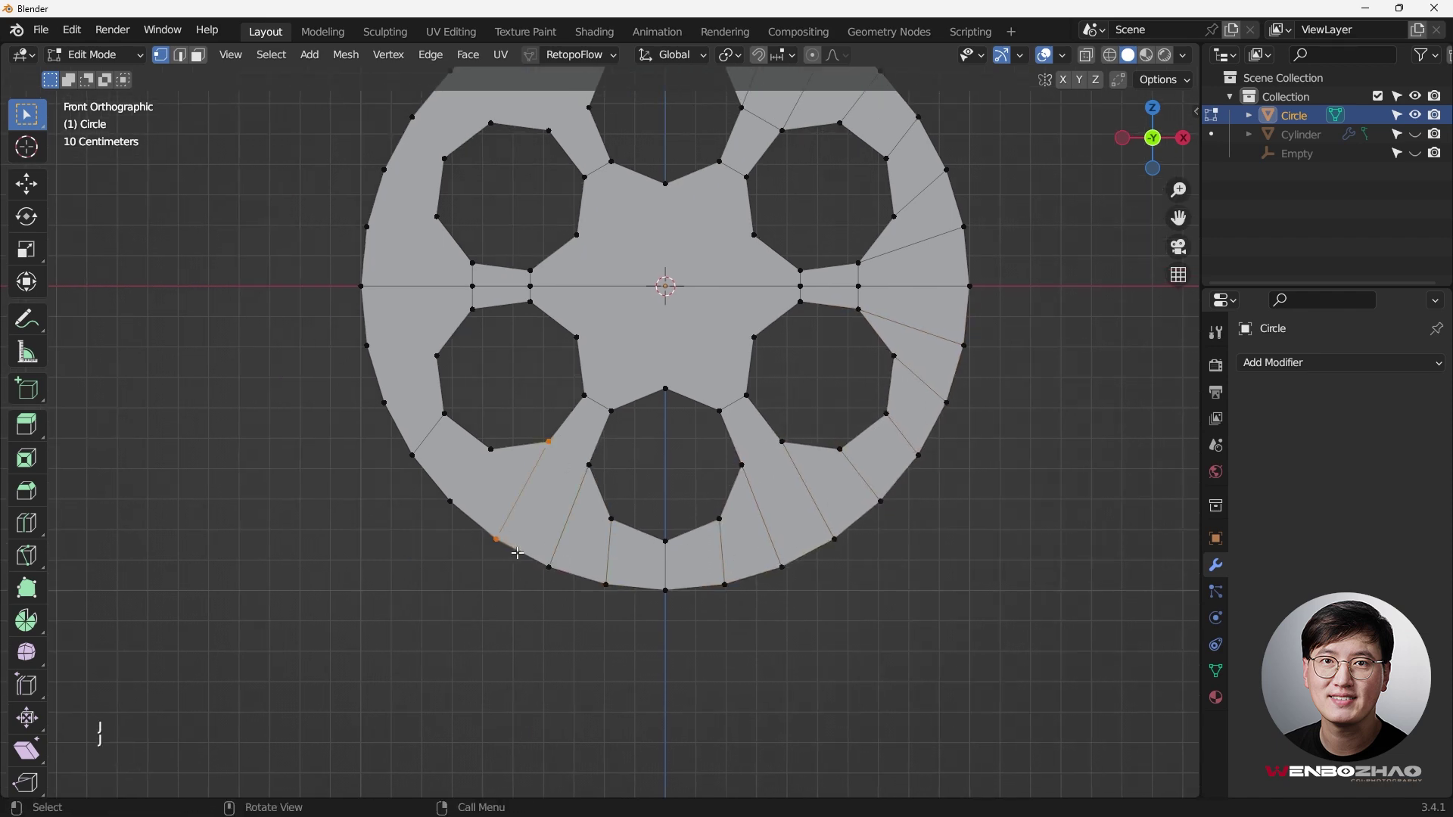
pyautogui.keyDown('shift'); pyautogui.click(525, 468); pyautogui.keyUp('shift')
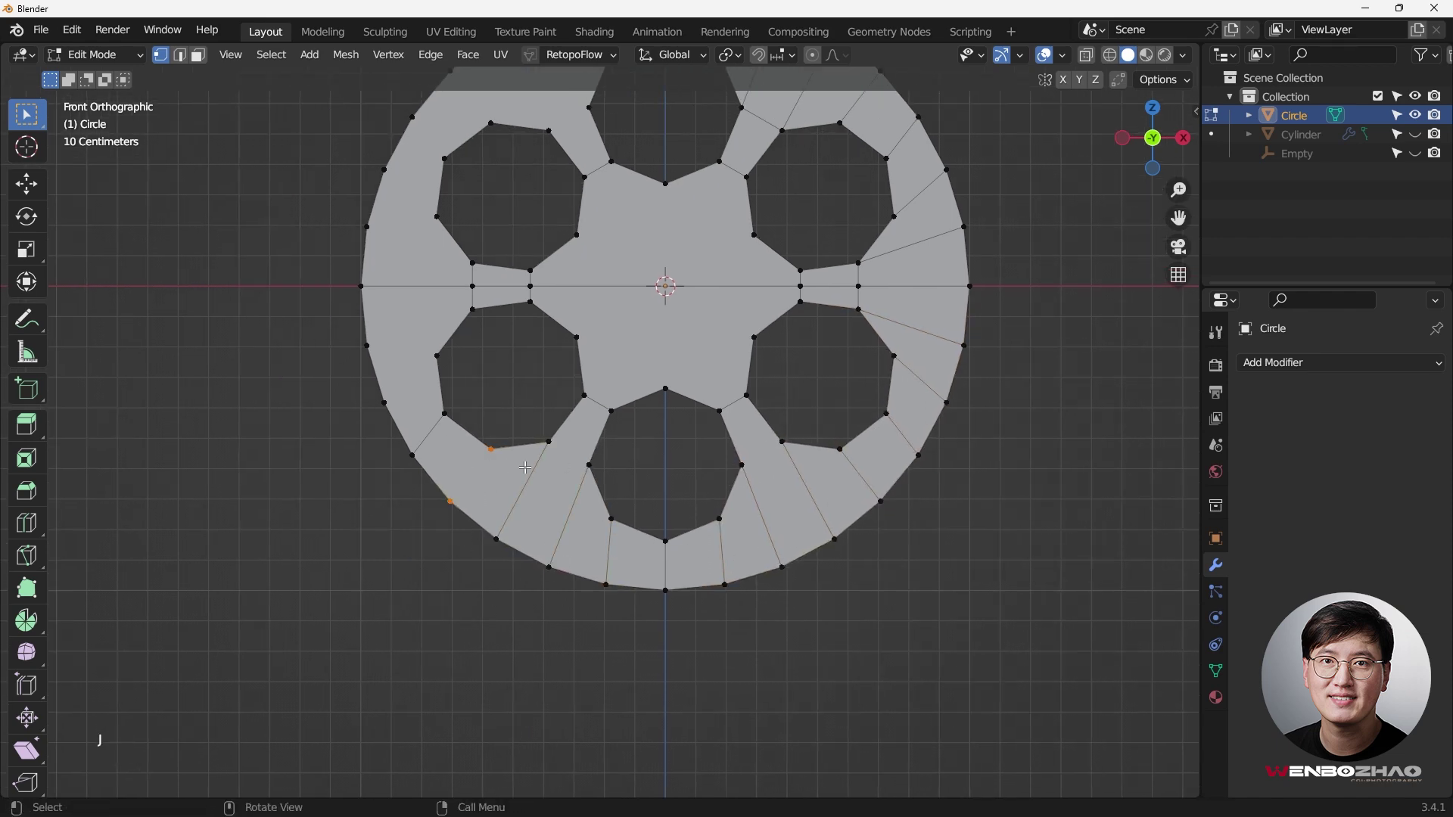
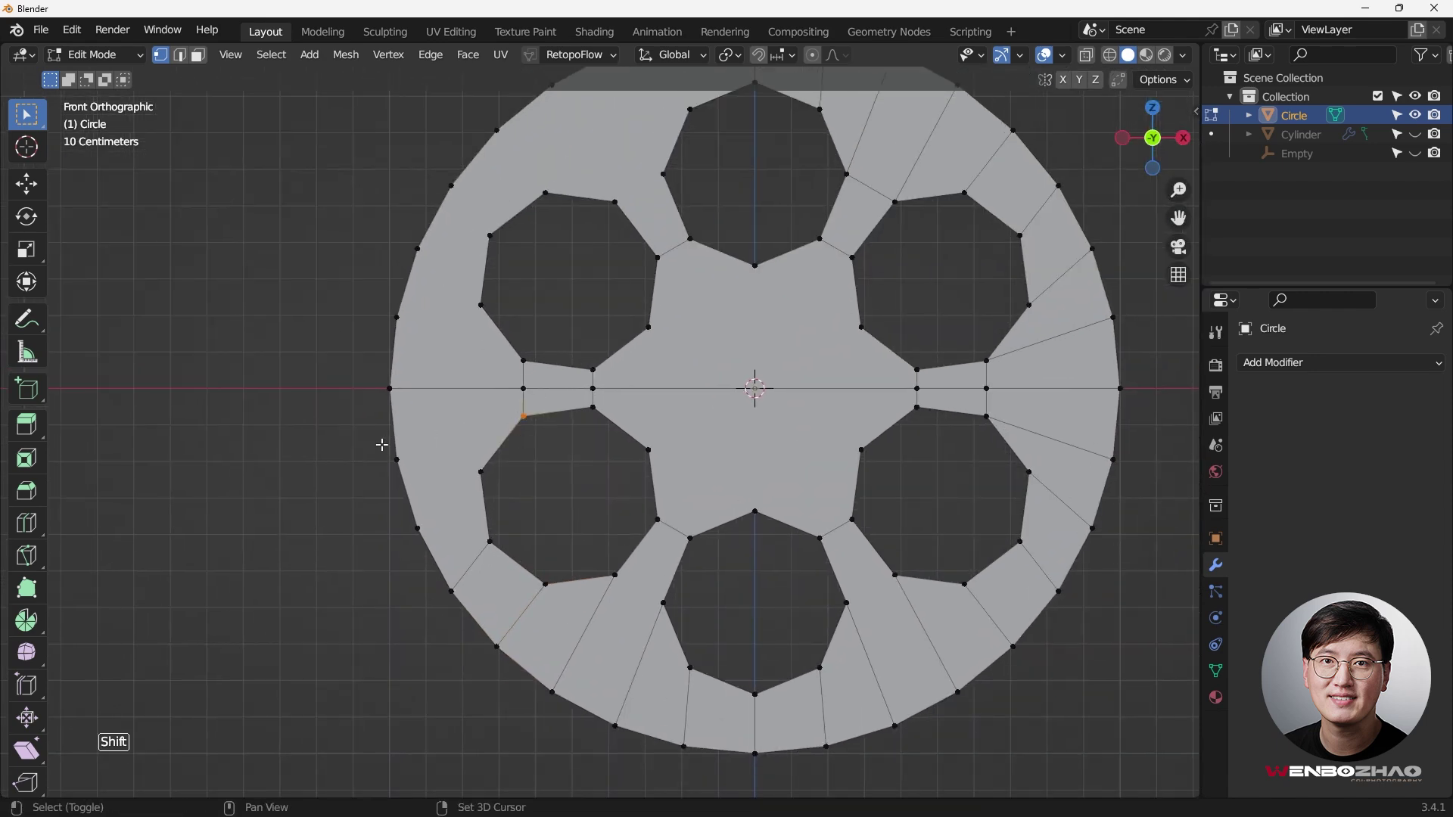
# - Join the top and lower-left hole vertices to their matching rim vertices with new edges
pyautogui.scroll(-2, 381, 445)
pyautogui.scroll(2, 357, 315)
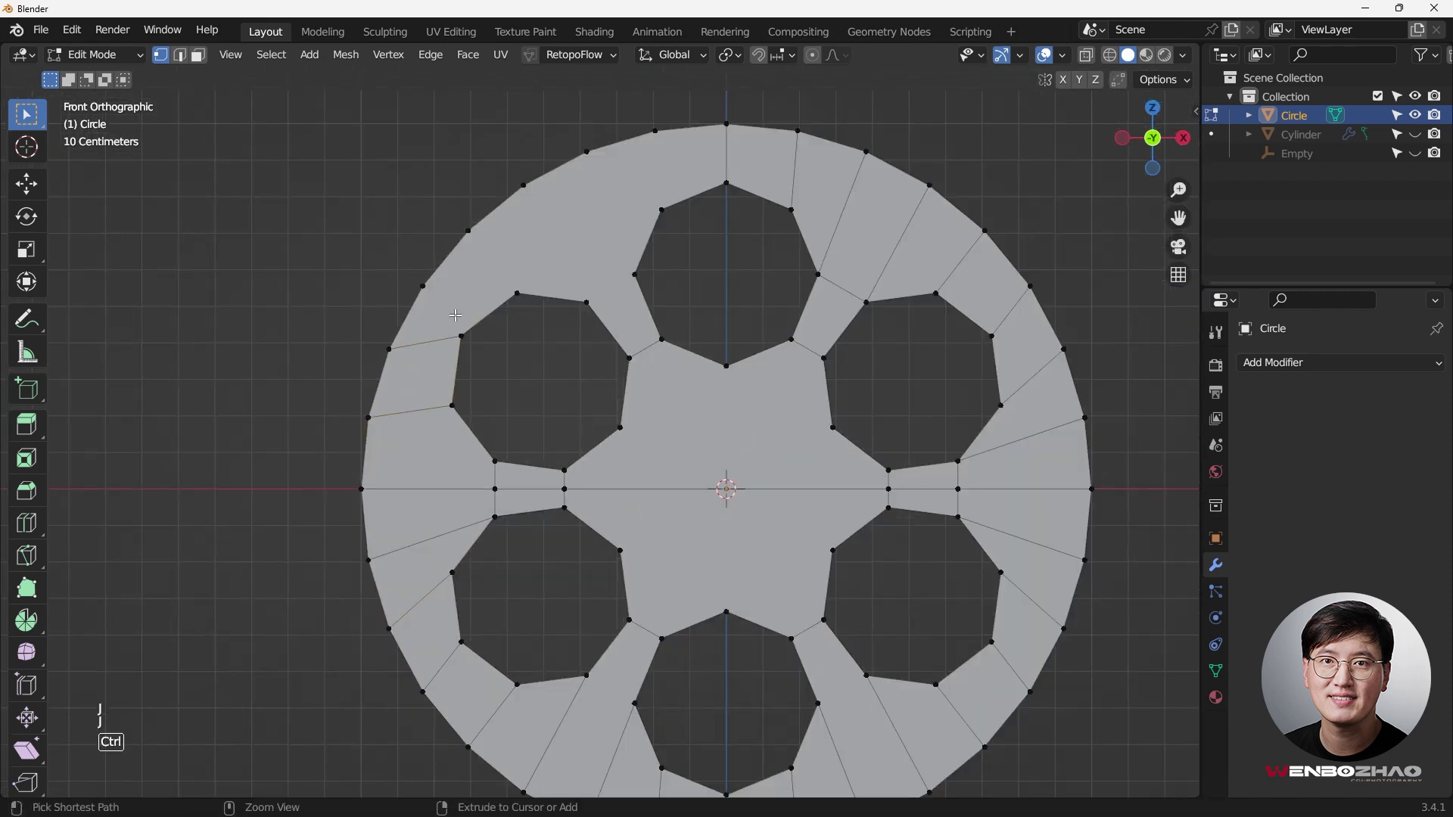
pyautogui.press('j')
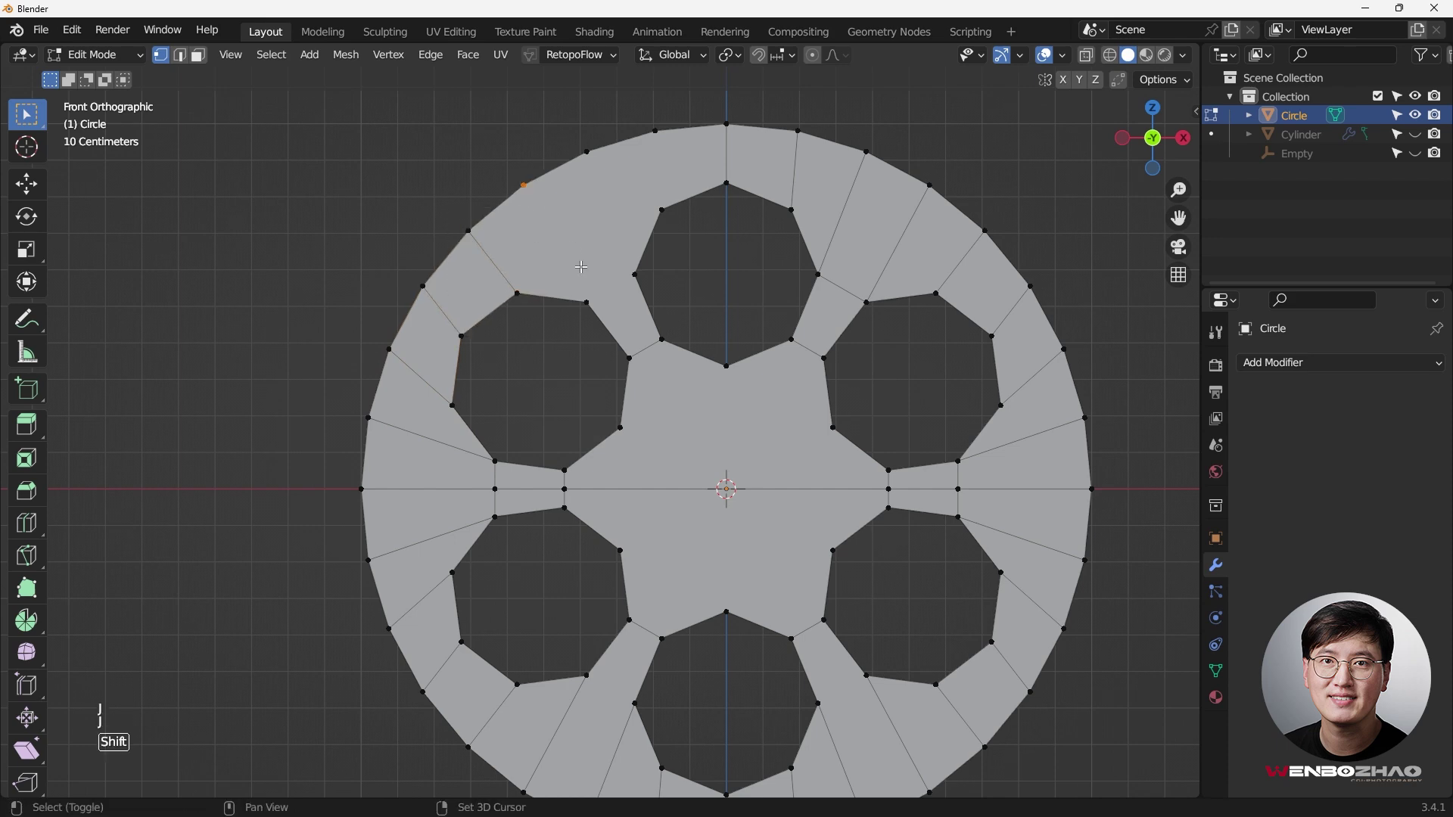
pyautogui.click(655, 131)
pyautogui.keyDown('shift'); pyautogui.click(662, 210); pyautogui.keyUp('shift')
pyautogui.scroll(-2, 720, 270)
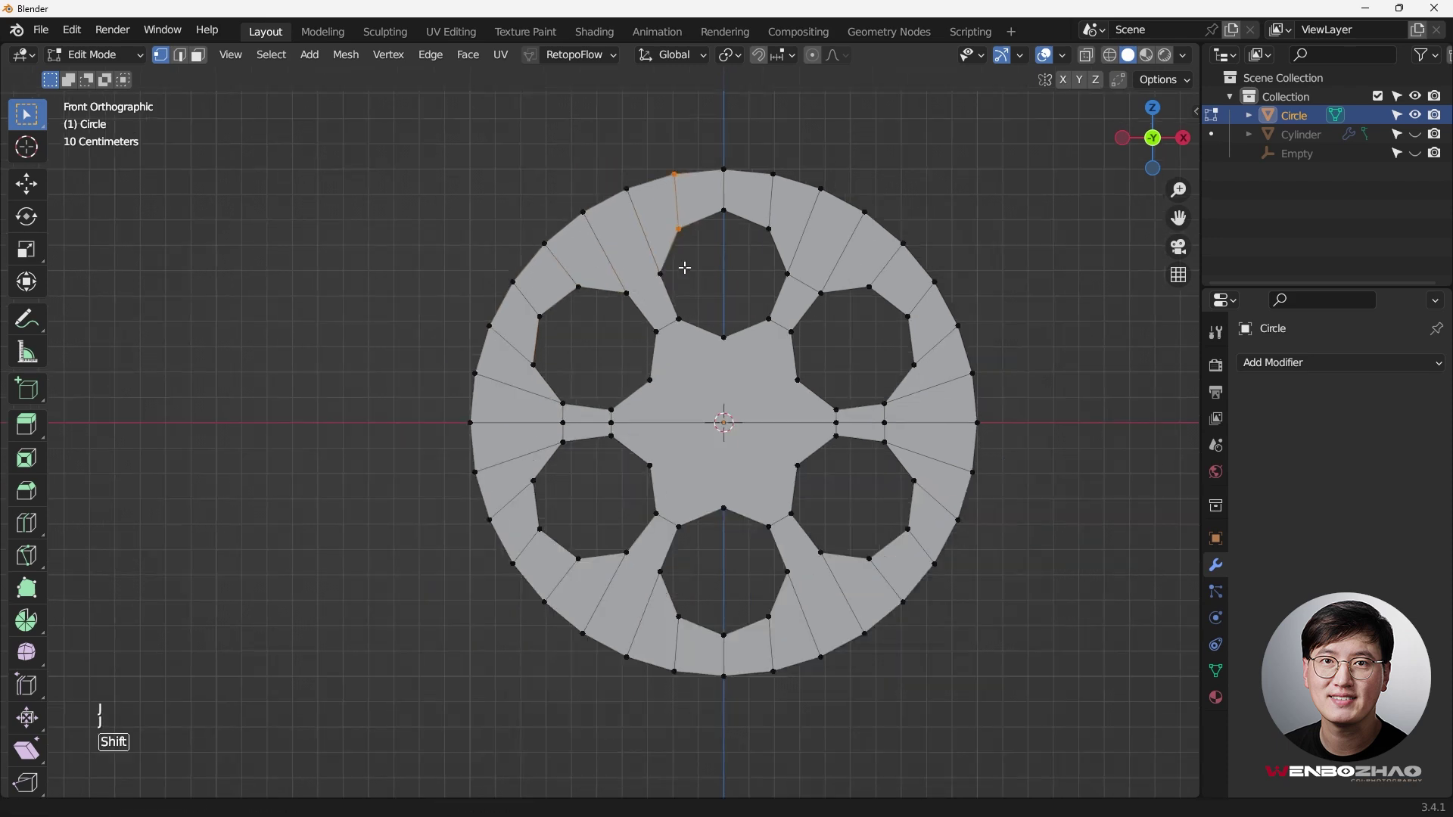
pyautogui.scroll(1, 685, 268)
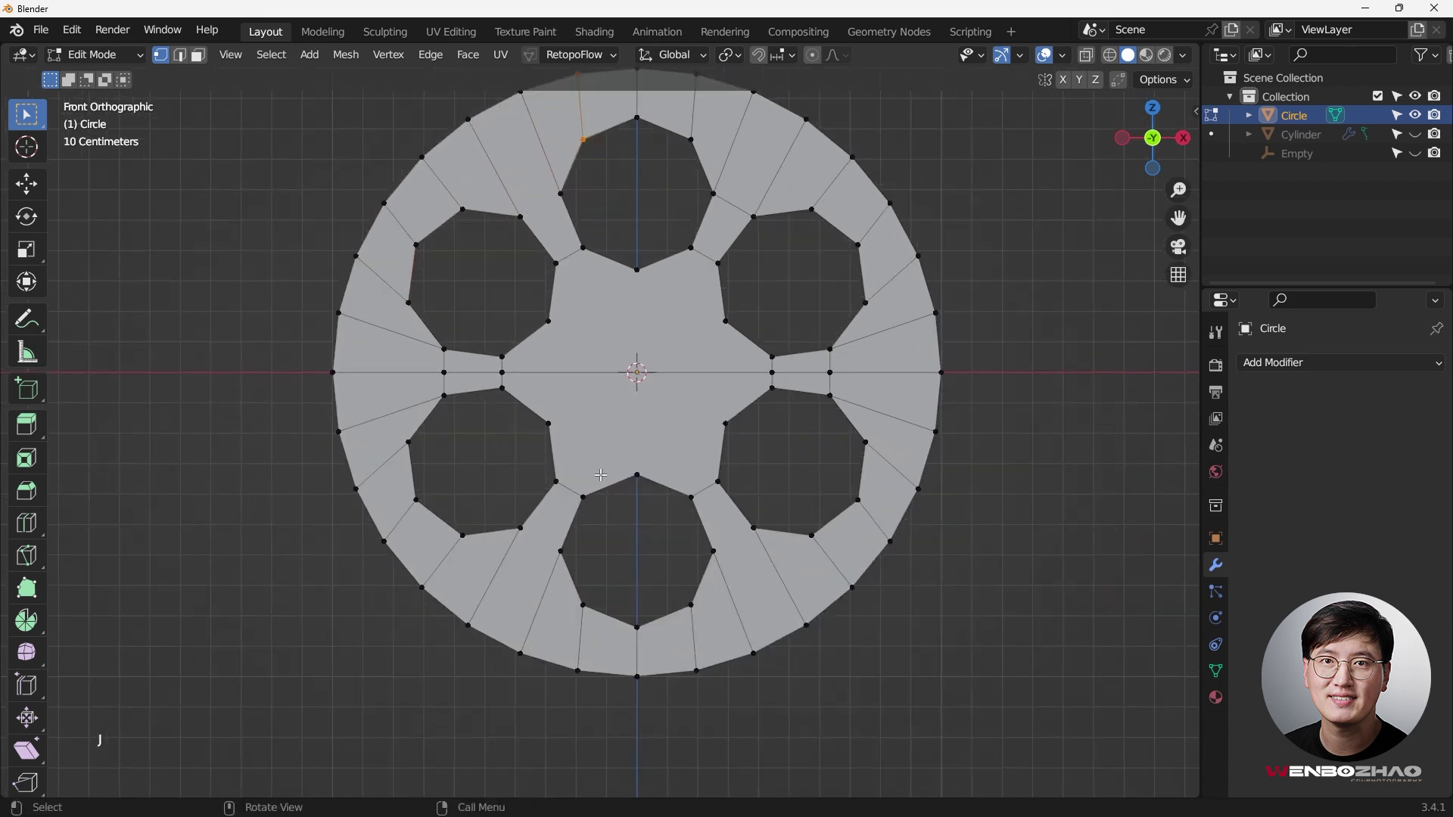
pyautogui.click(520, 527)
pyautogui.keyDown('shift'); pyautogui.click(561, 552); pyautogui.keyUp('shift')
pyautogui.press('j')
# - Connect the bottom and top-left hole vertices to their neighbouring rim vertices
pyautogui.press('b')
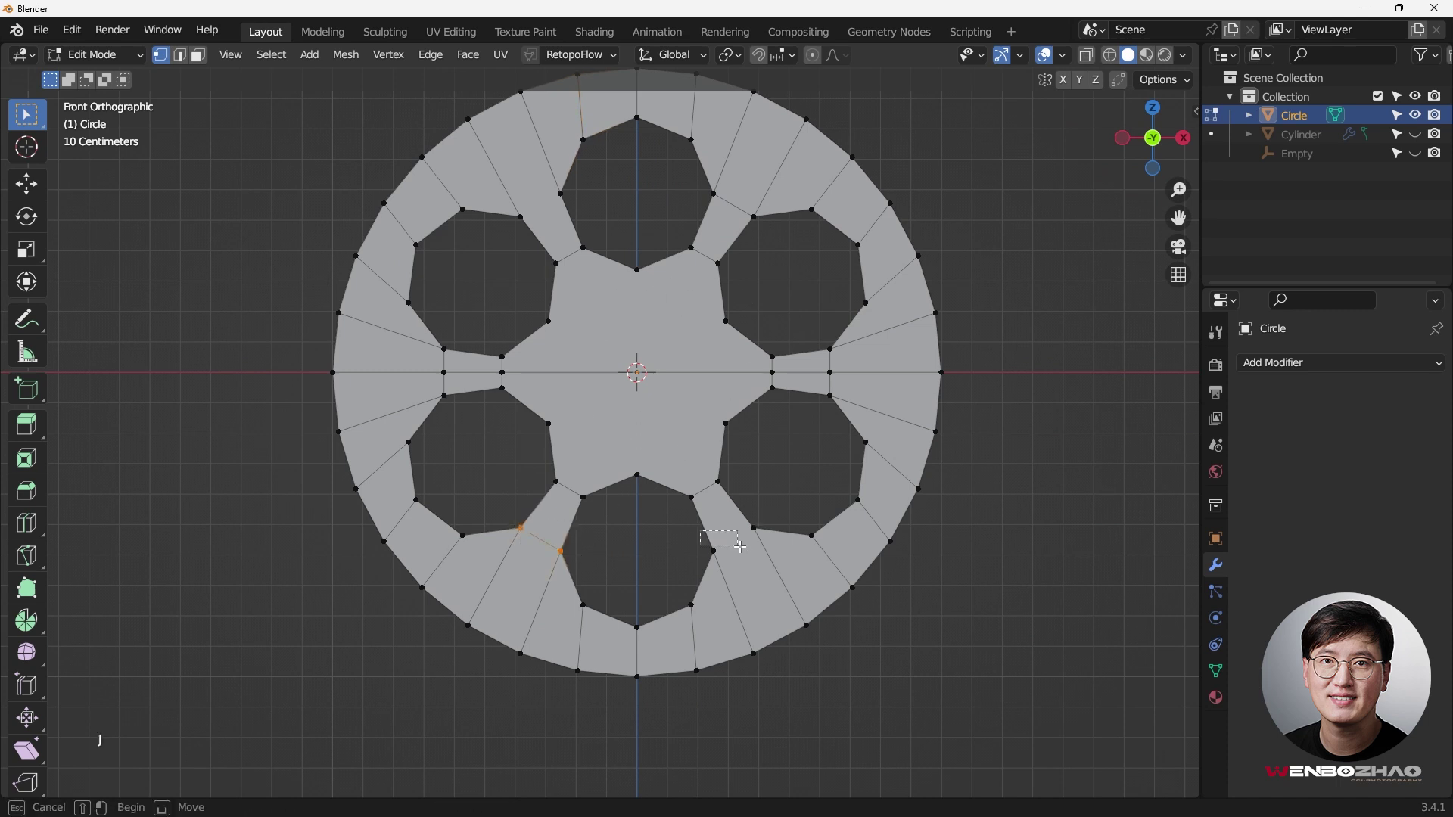
pyautogui.moveTo(700, 530); pyautogui.dragTo(759, 556)
pyautogui.keyDown('shift'); pyautogui.click(753, 528); pyautogui.keyUp('shift')
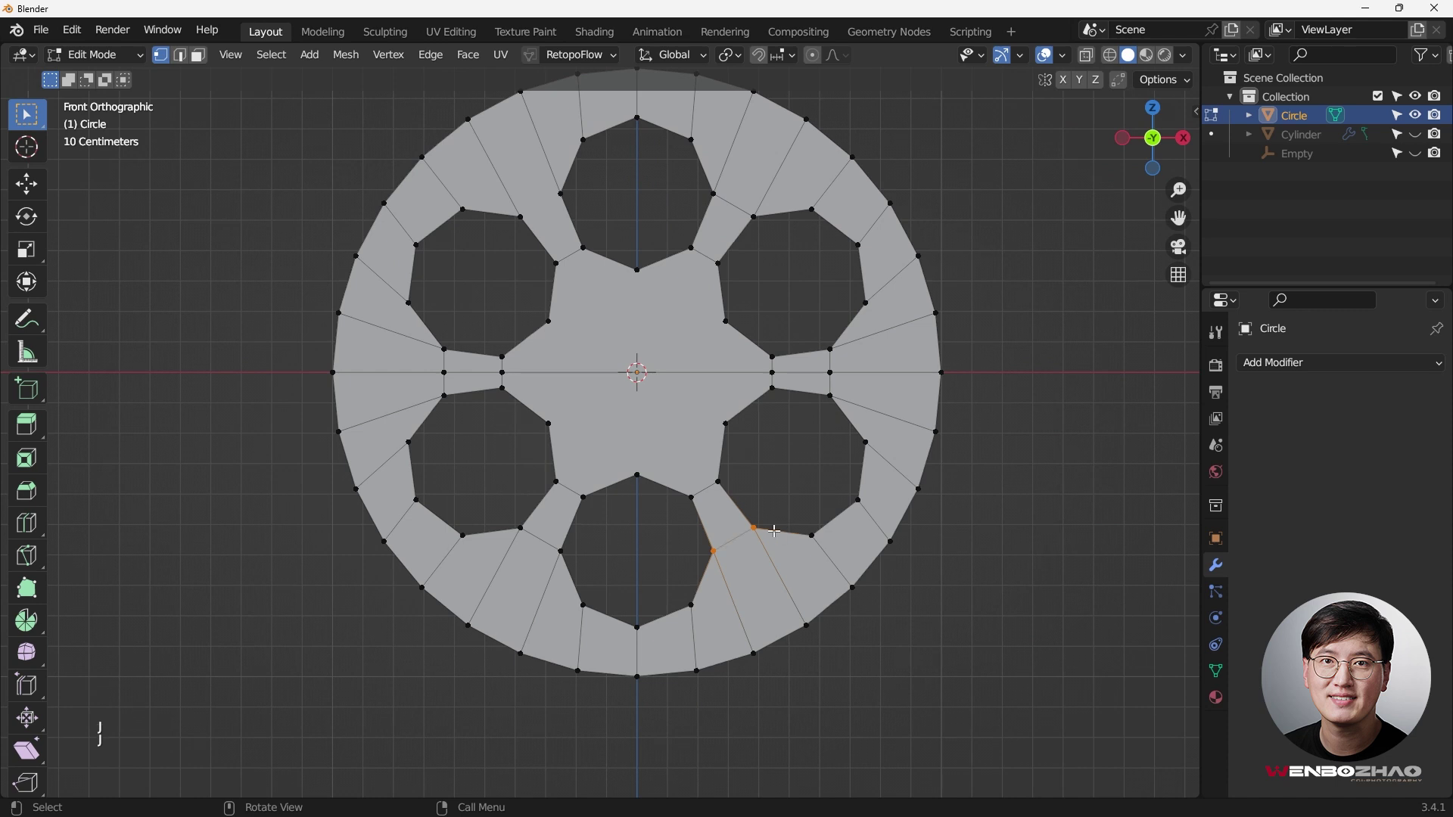
pyautogui.click(521, 217)
pyautogui.keyDown('shift'); pyautogui.click(561, 194); pyautogui.keyUp('shift')
pyautogui.press('j')
# - Clear the selection, recentre the disc, and preview a rim loop cut without applying it
pyautogui.hotkey('alt', 'a')
pyautogui.scroll(-2, 811, 372)
pyautogui.scroll(2, 736, 238)
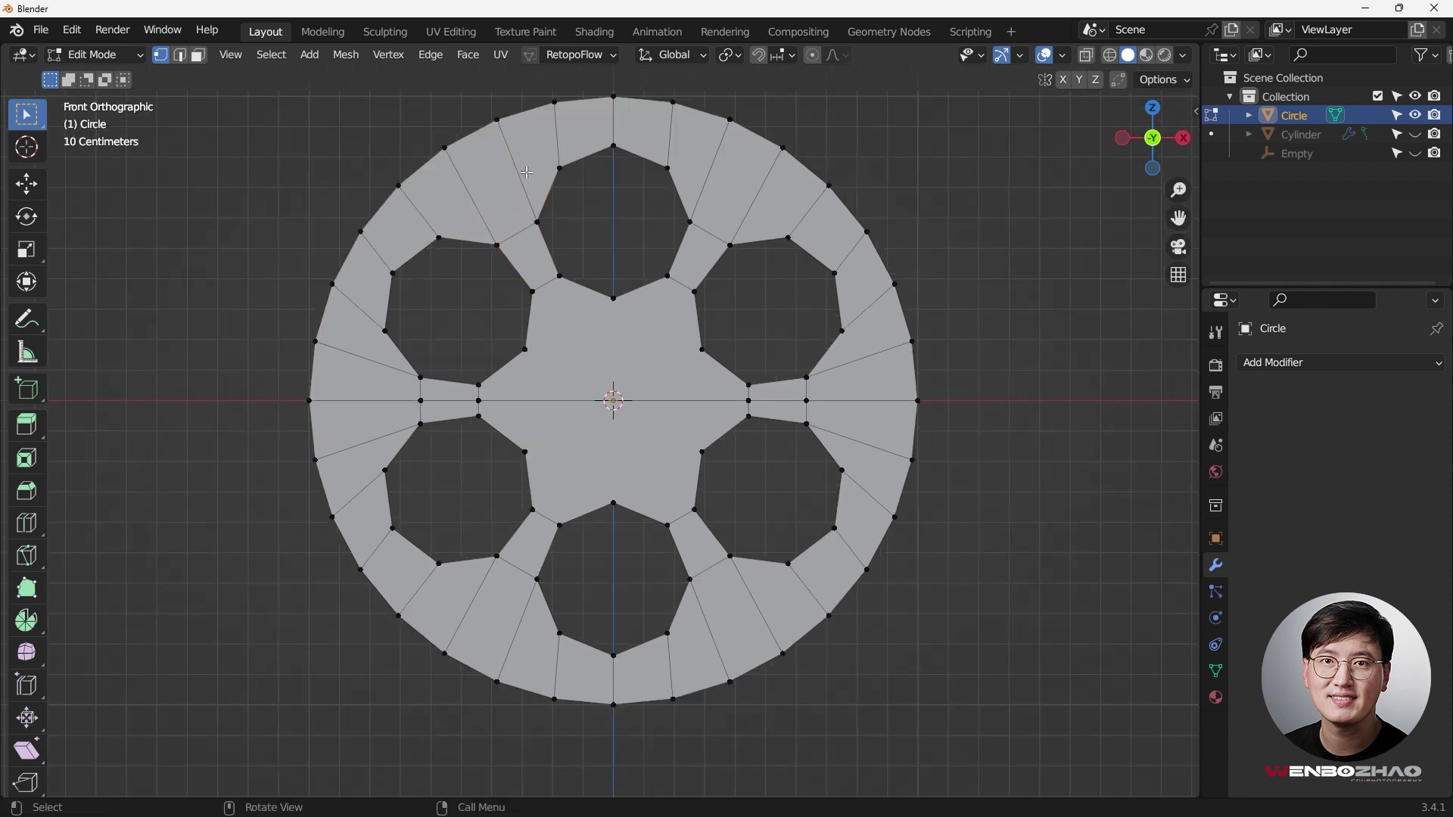
pyautogui.keyDown('shift'); pyautogui.moveTo(583, 227); pyautogui.dragTo(573, 254, button='middle'); pyautogui.keyUp('shift')
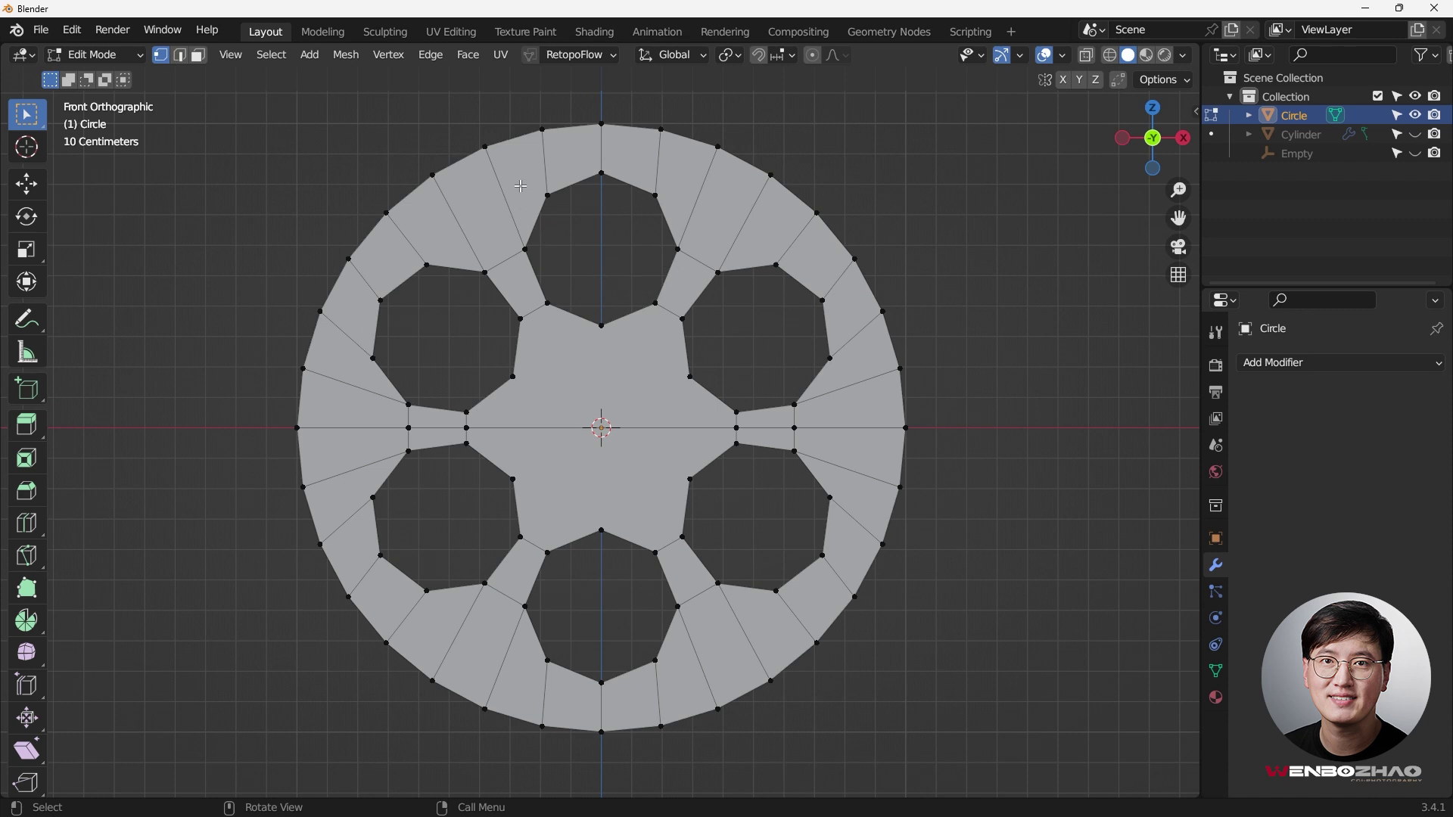
pyautogui.hotkey('ctrl', 'r')
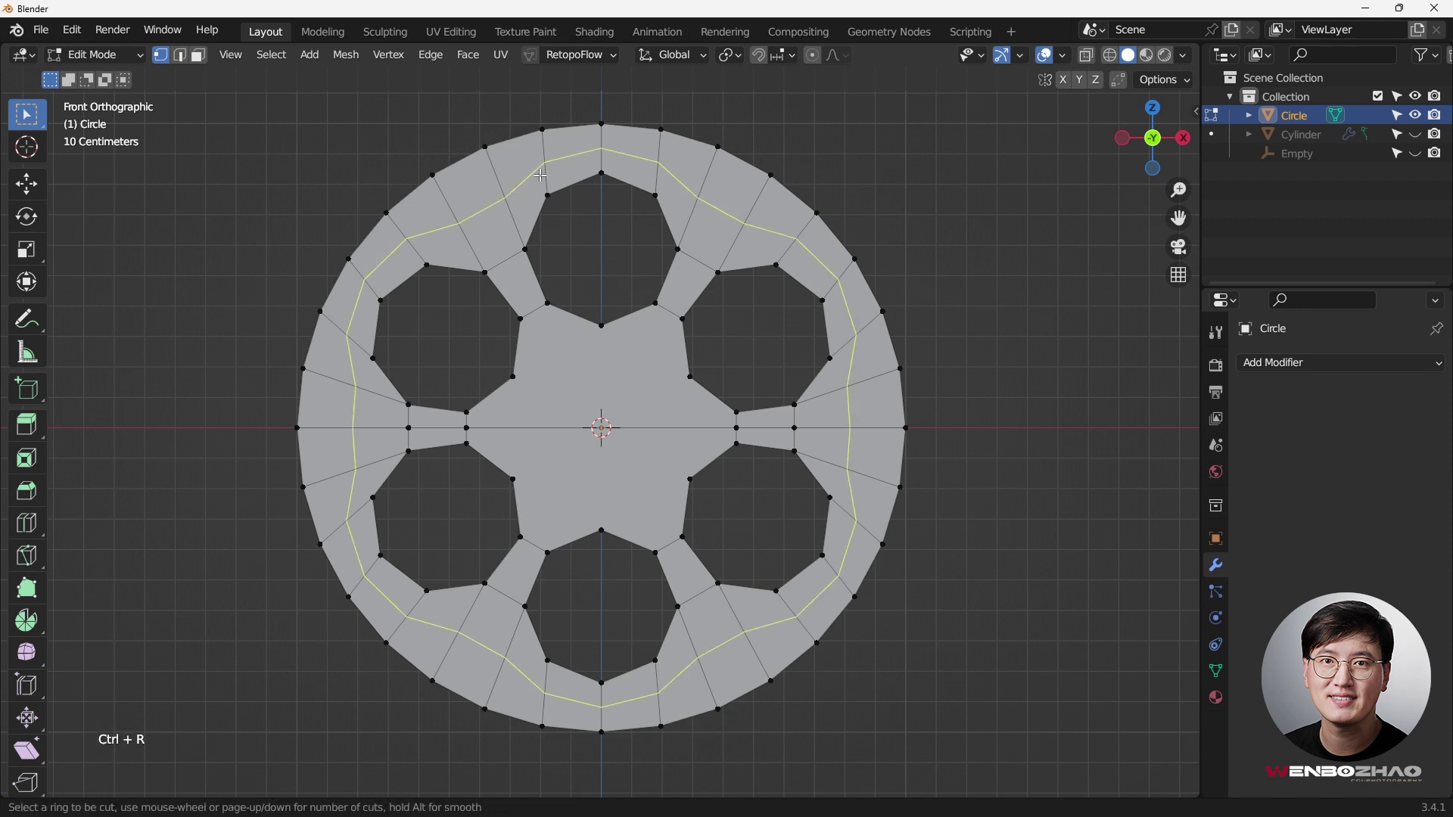
pyautogui.press('Escape')
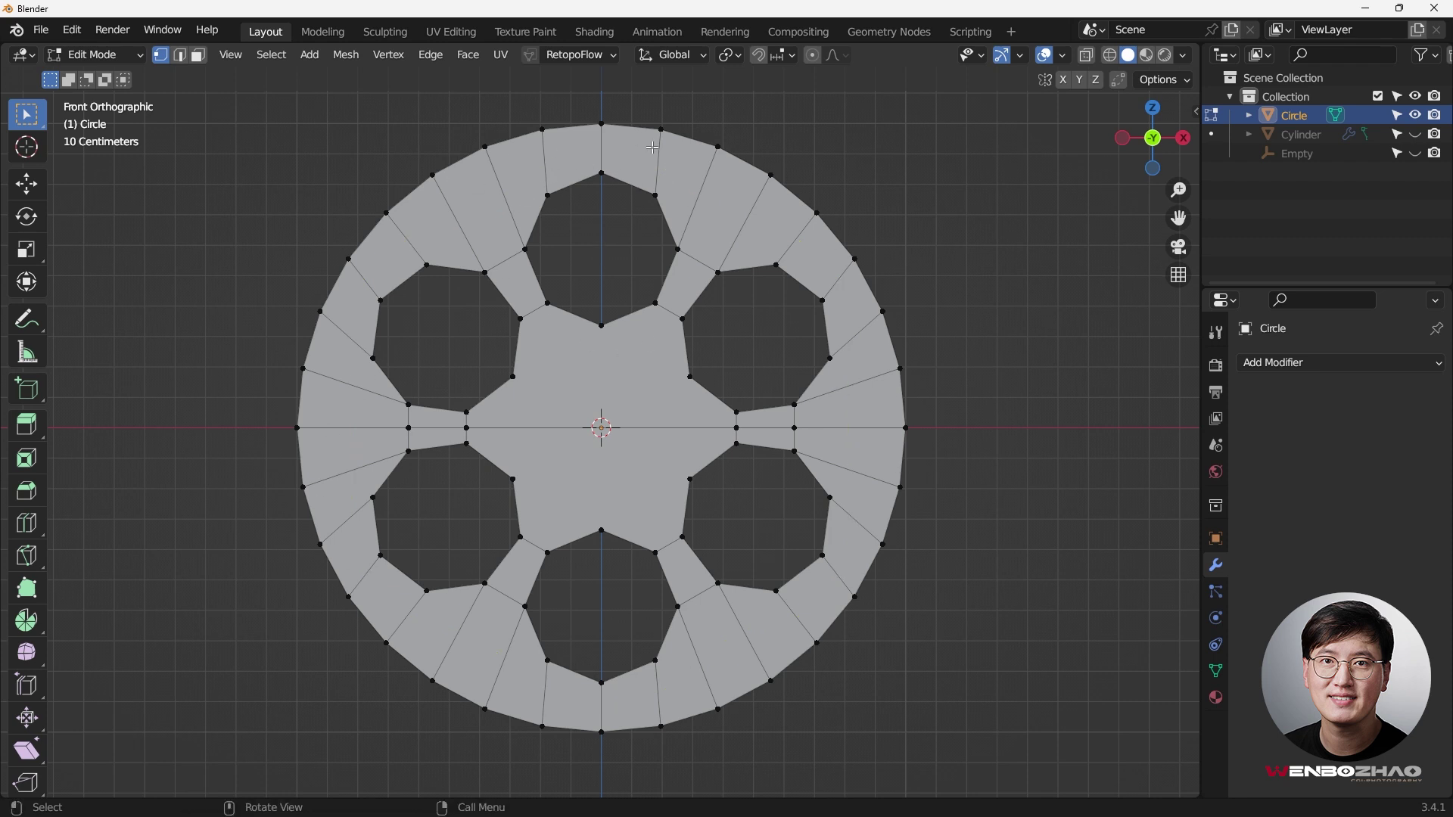
# - Fill the top hole with a face, discarding the trial insets
pyautogui.keyDown('alt'); pyautogui.click(534, 227); pyautogui.keyUp('alt')
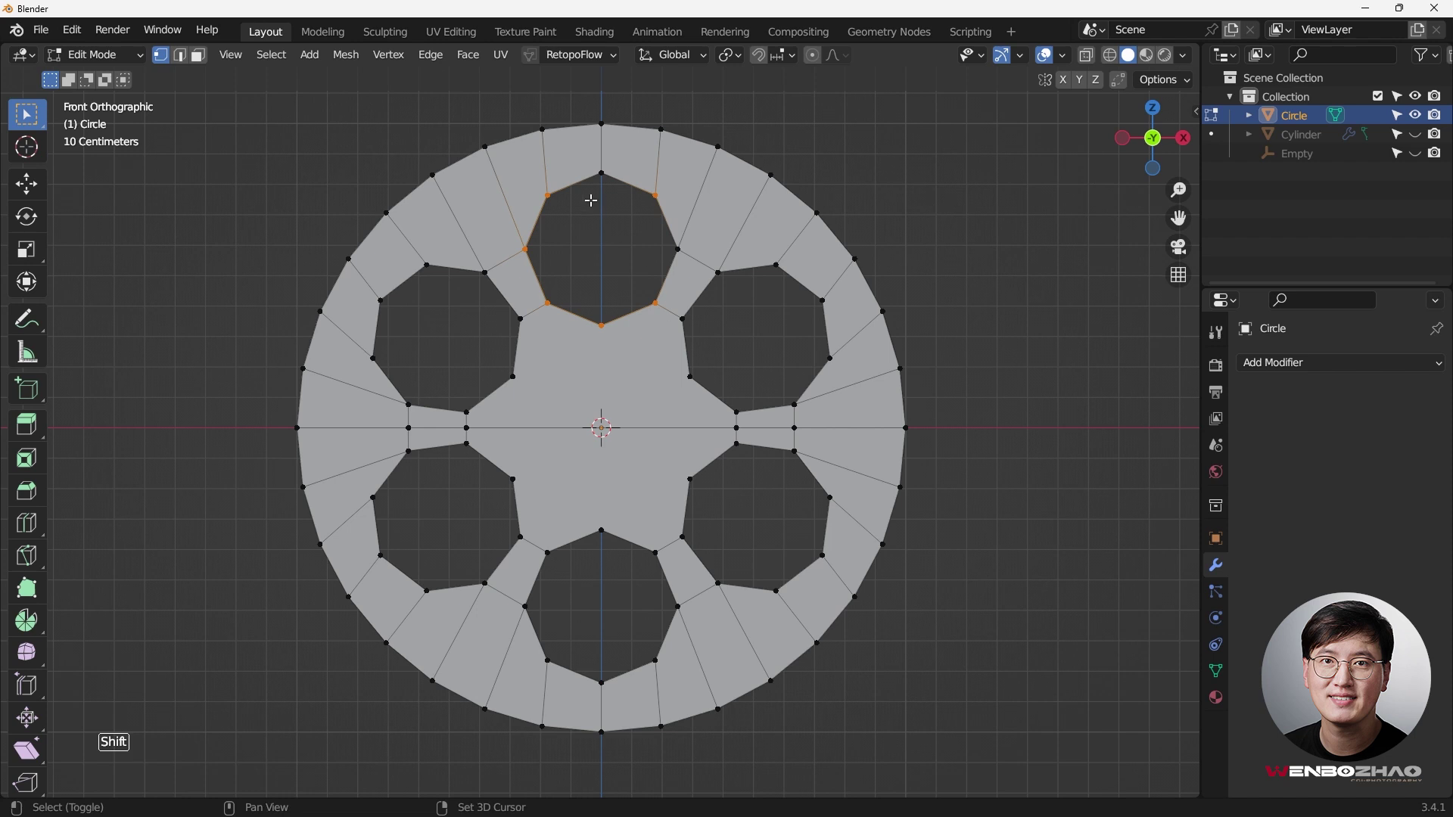
pyautogui.keyDown('shift'); pyautogui.moveTo(595, 190); pyautogui.dragTo(679, 283); pyautogui.keyUp('shift')
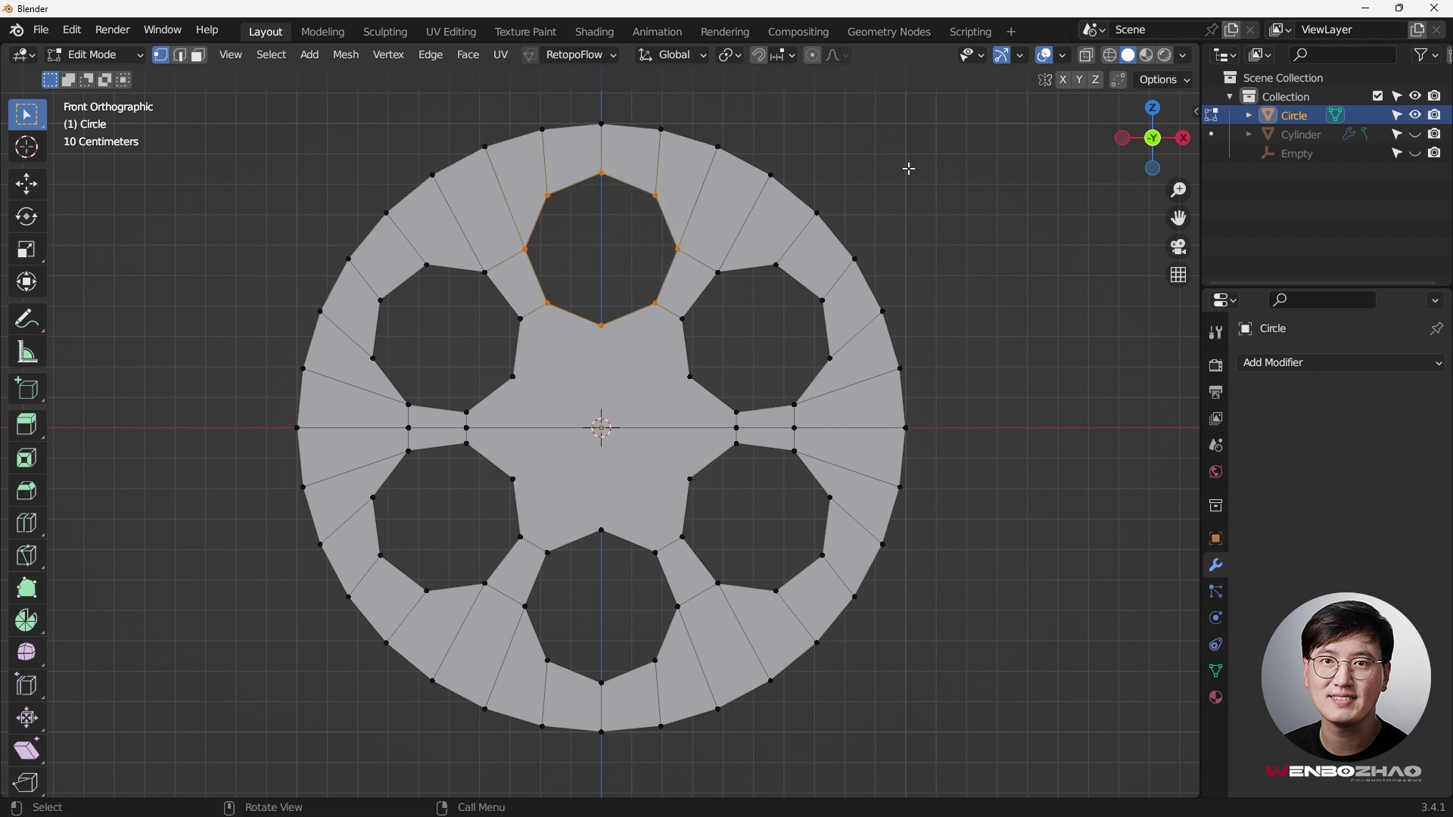
pyautogui.press('i')
pyautogui.rightClick(836, 188)
pyautogui.press('f')
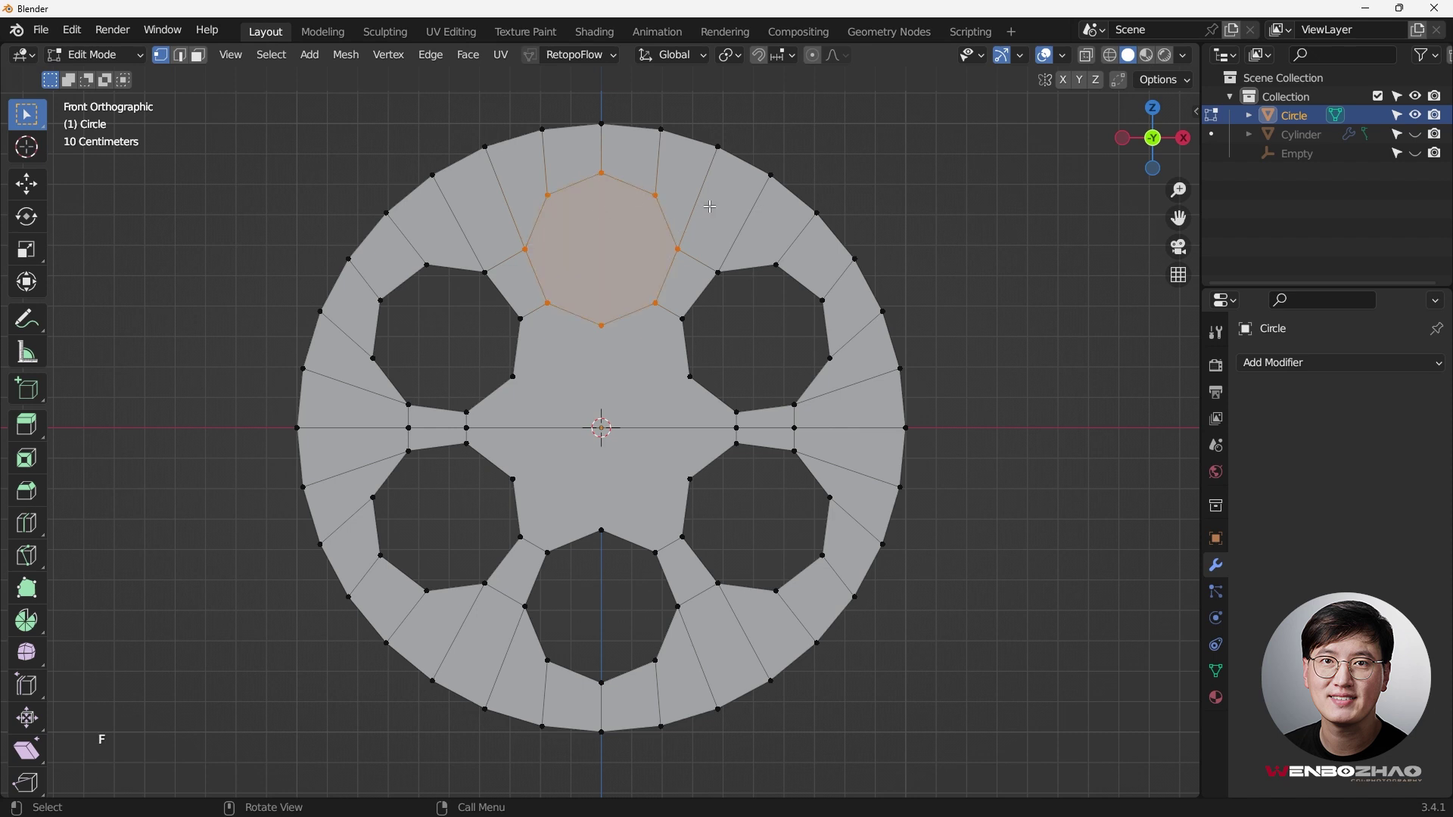
pyautogui.press('i')
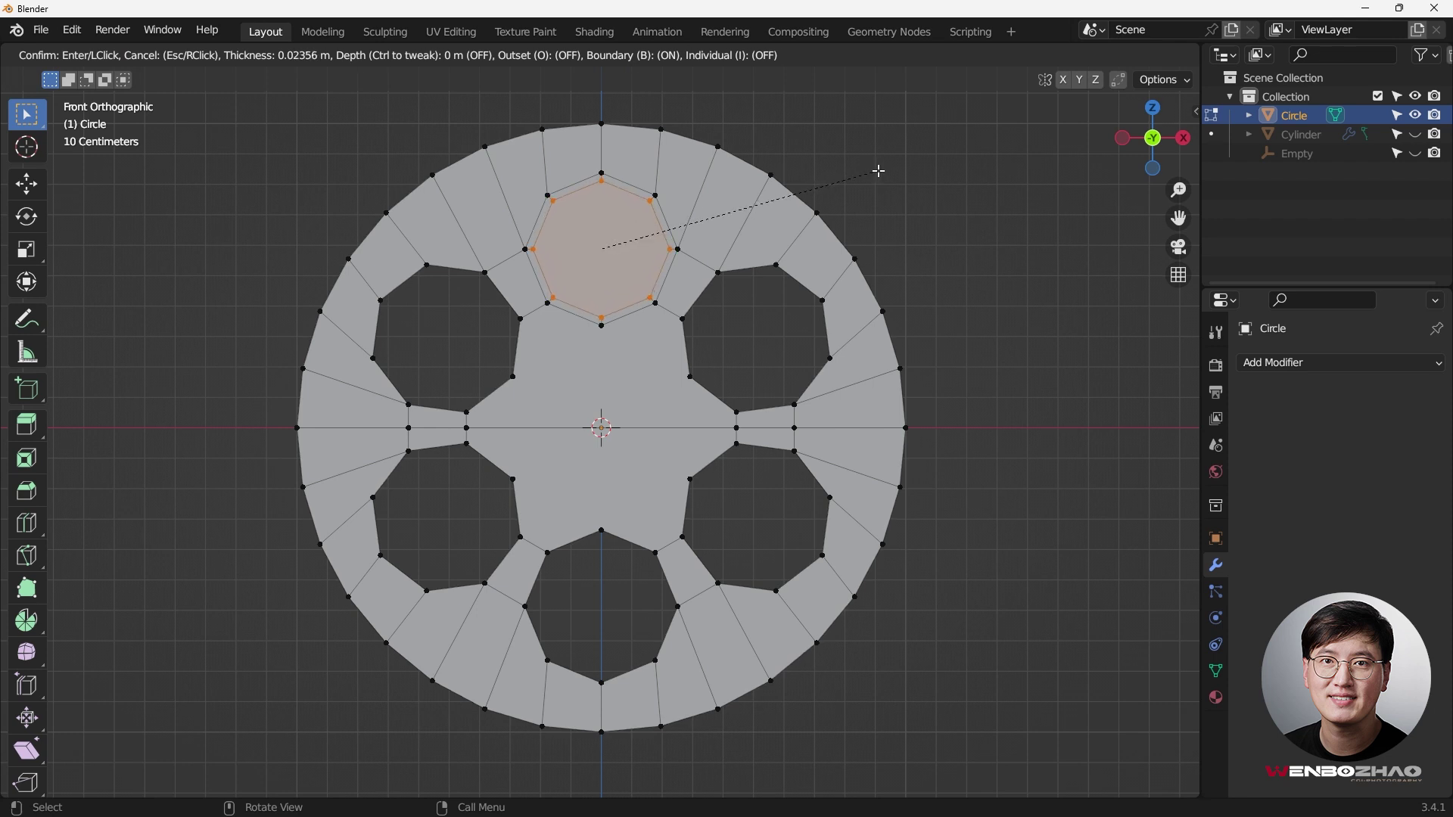
pyautogui.rightClick(878, 172)
pyautogui.hotkey('ctrl', 'z')
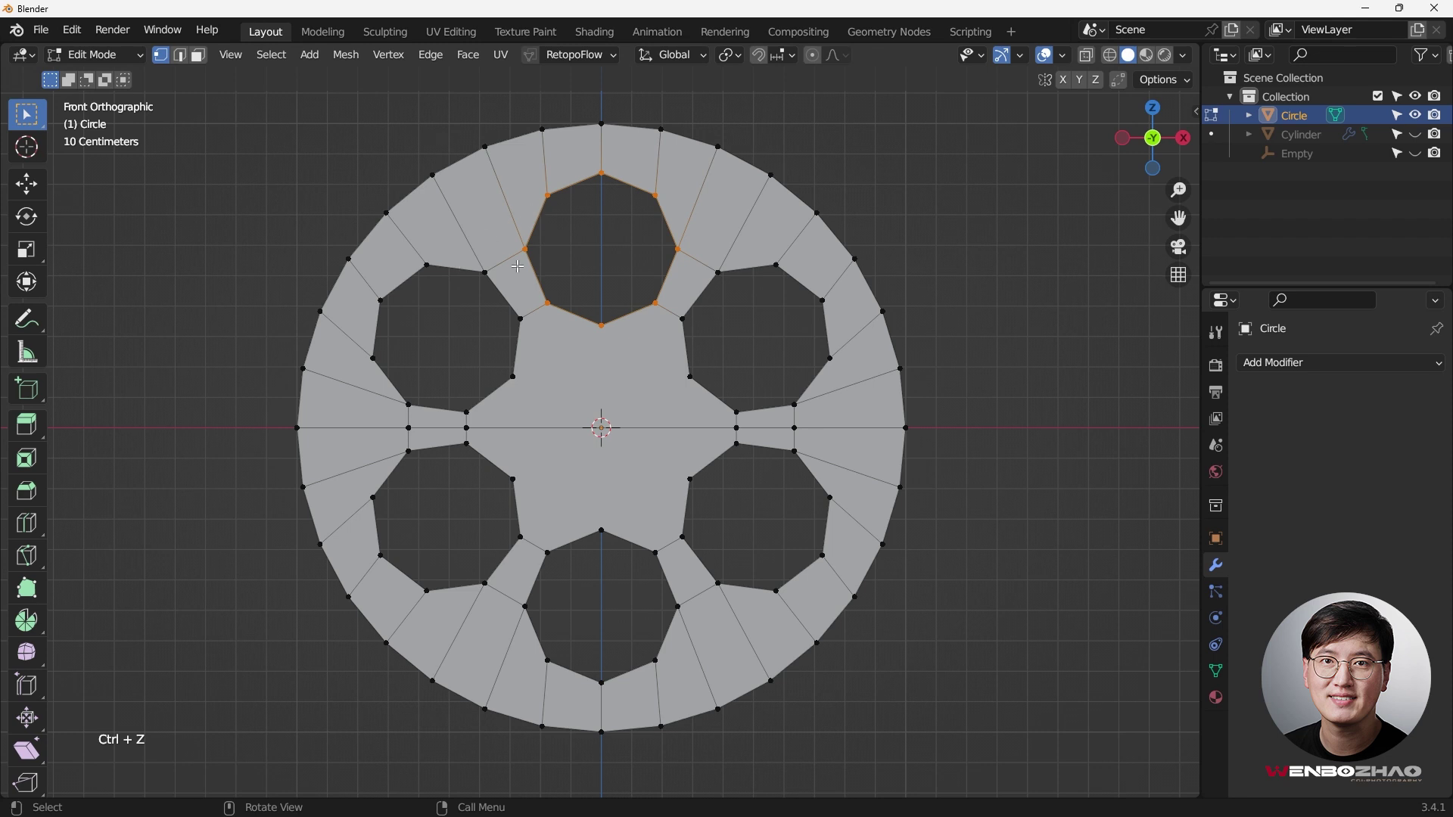
pyautogui.press('f')
# - Select the right hole's vertices and fill it with a face
pyautogui.moveTo(692, 265); pyautogui.dragTo(824, 410)
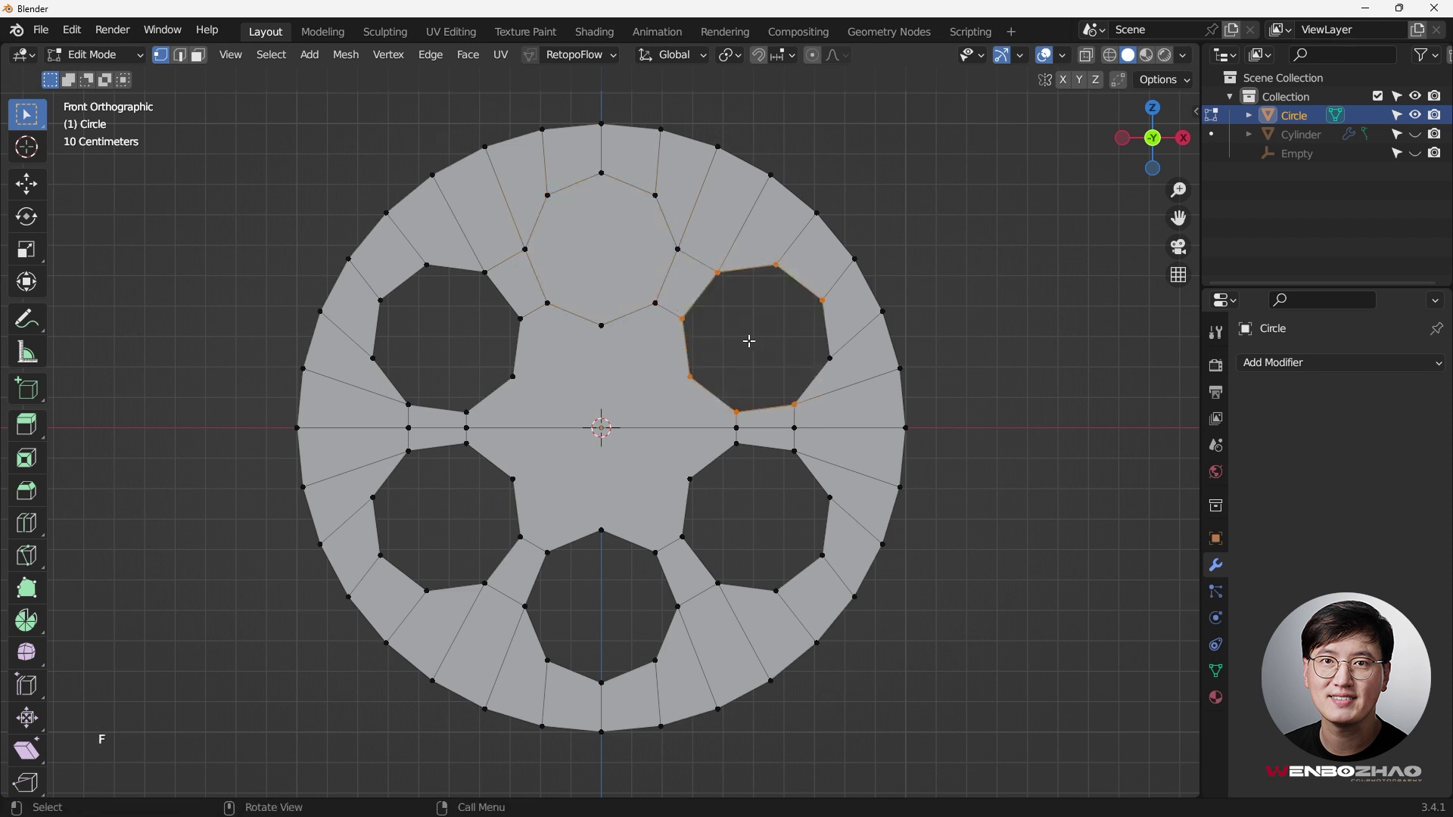
pyautogui.press('c')
pyautogui.rightClick(804, 377)
pyautogui.press('f')
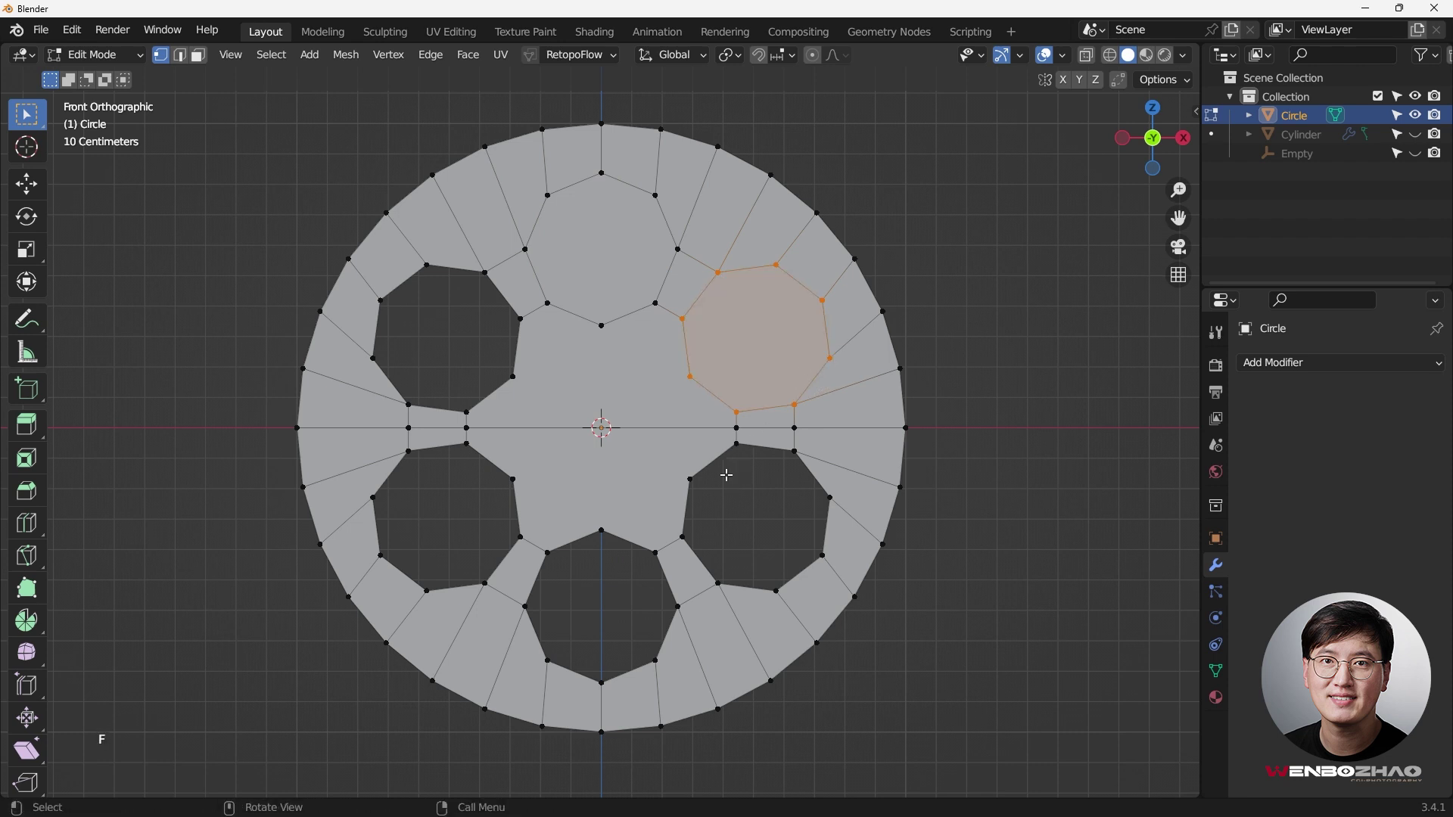
# - Fill the lower-right hole, then fill all remaining holes across the whole mesh
pyautogui.press('c')
pyautogui.moveTo(724, 474)
pyautogui.mouseDown()
pyautogui.moveTo(696, 533)
pyautogui.moveTo(754, 582)
pyautogui.moveTo(813, 544)
pyautogui.moveTo(779, 484)
pyautogui.moveTo(732, 463)
pyautogui.moveTo(798, 464)
pyautogui.moveTo(811, 525)
pyautogui.mouseUp()
pyautogui.rightClick(812, 523)
pyautogui.press('f')
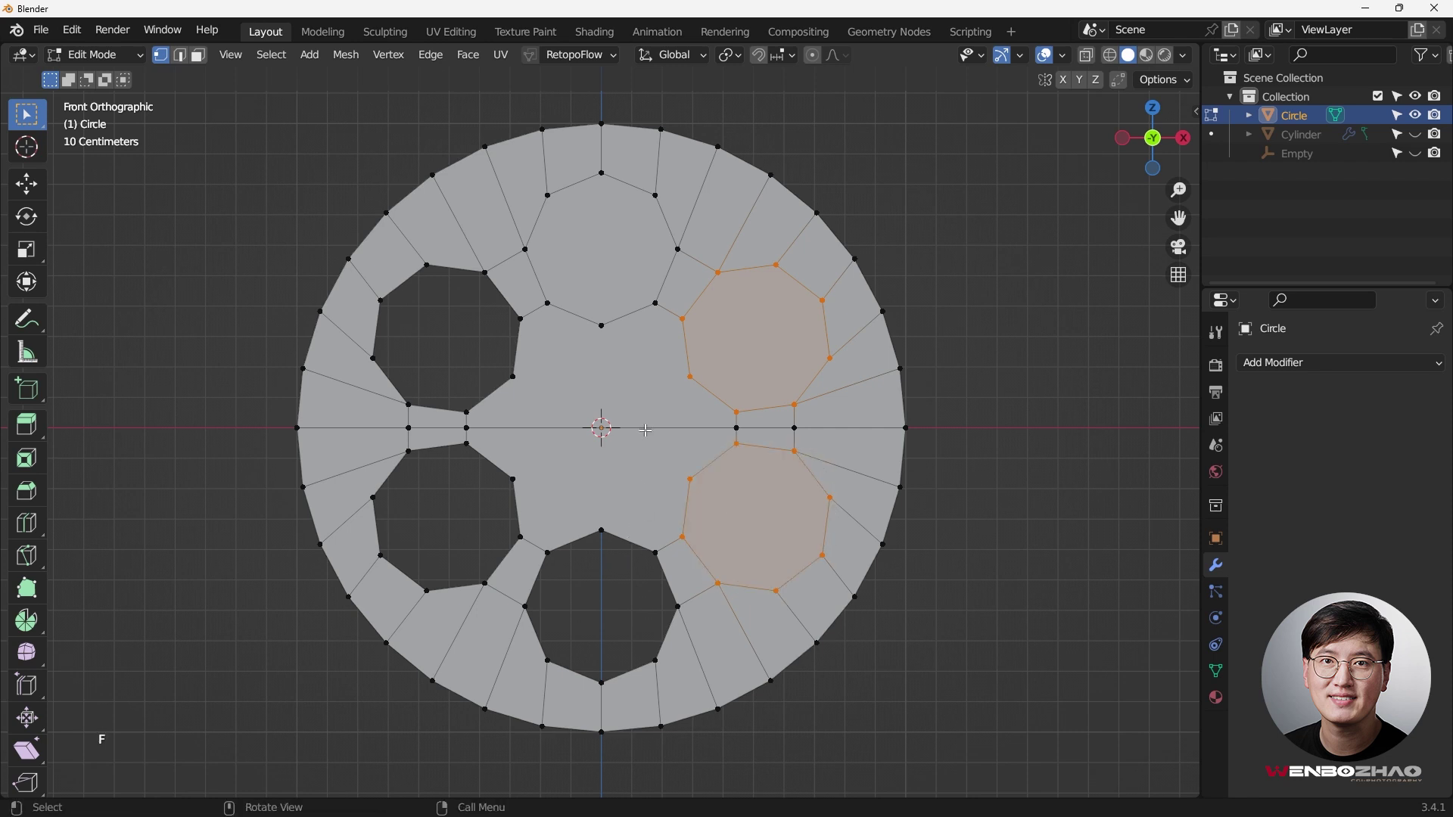
pyautogui.press('a')
pyautogui.press('f')
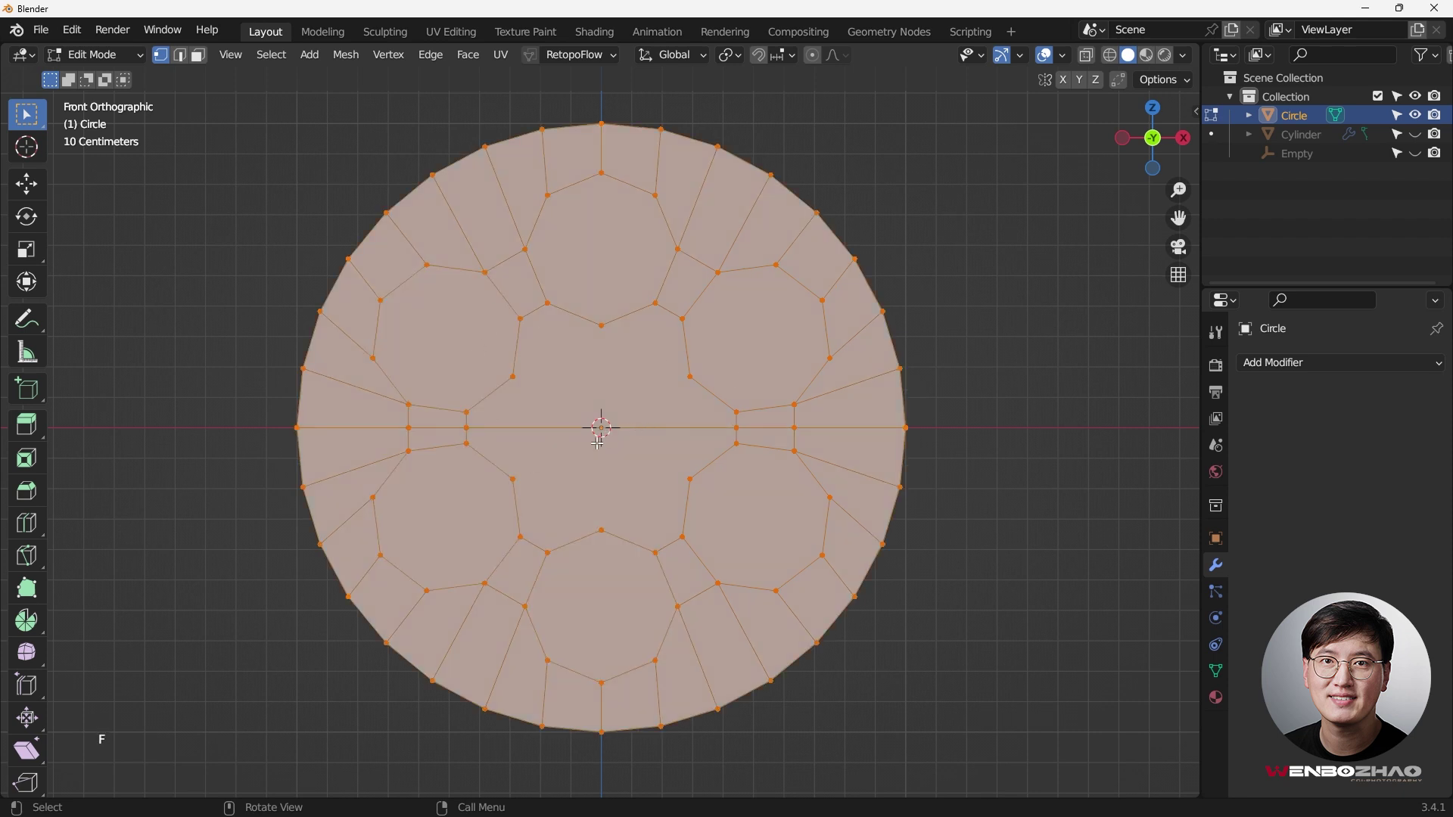
# - Orbit to a face-on view, switch to face select mode, and enable X-ray
pyautogui.moveTo(598, 442); pyautogui.dragTo(764, 484, button='middle')
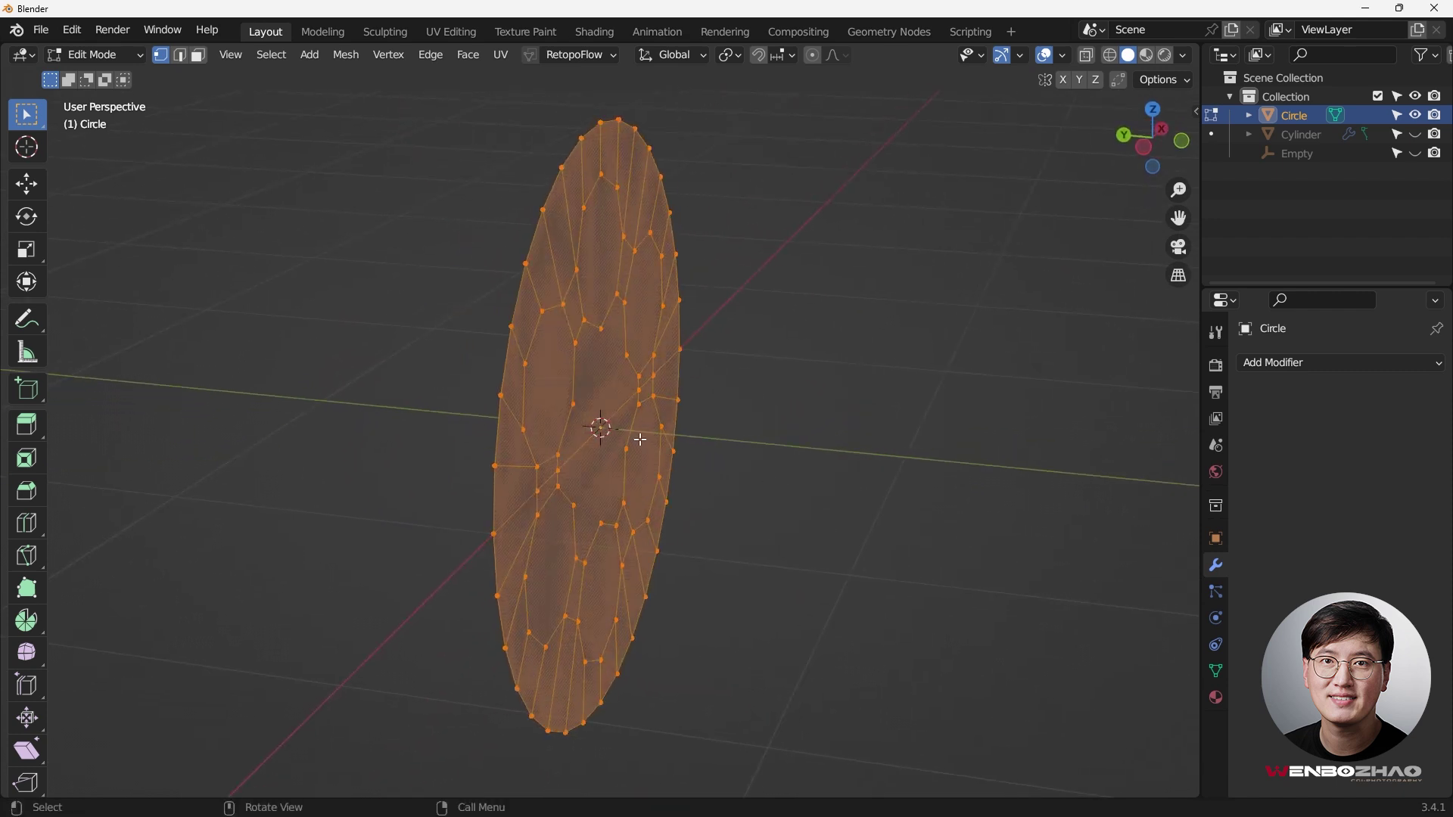
pyautogui.moveTo(645, 440); pyautogui.dragTo(523, 198, button='middle')
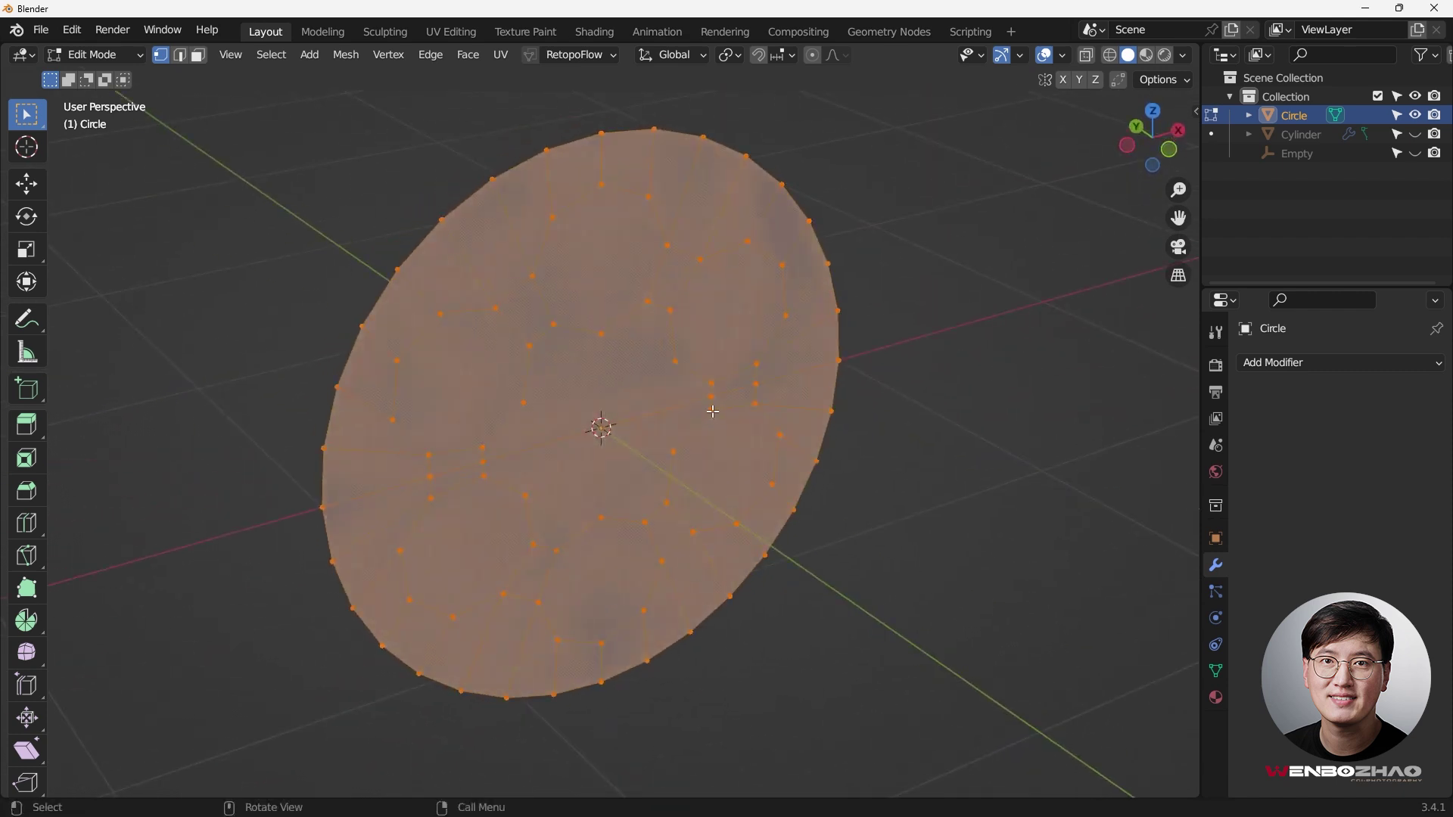
pyautogui.moveTo(713, 412); pyautogui.dragTo(393, 282, button='middle')
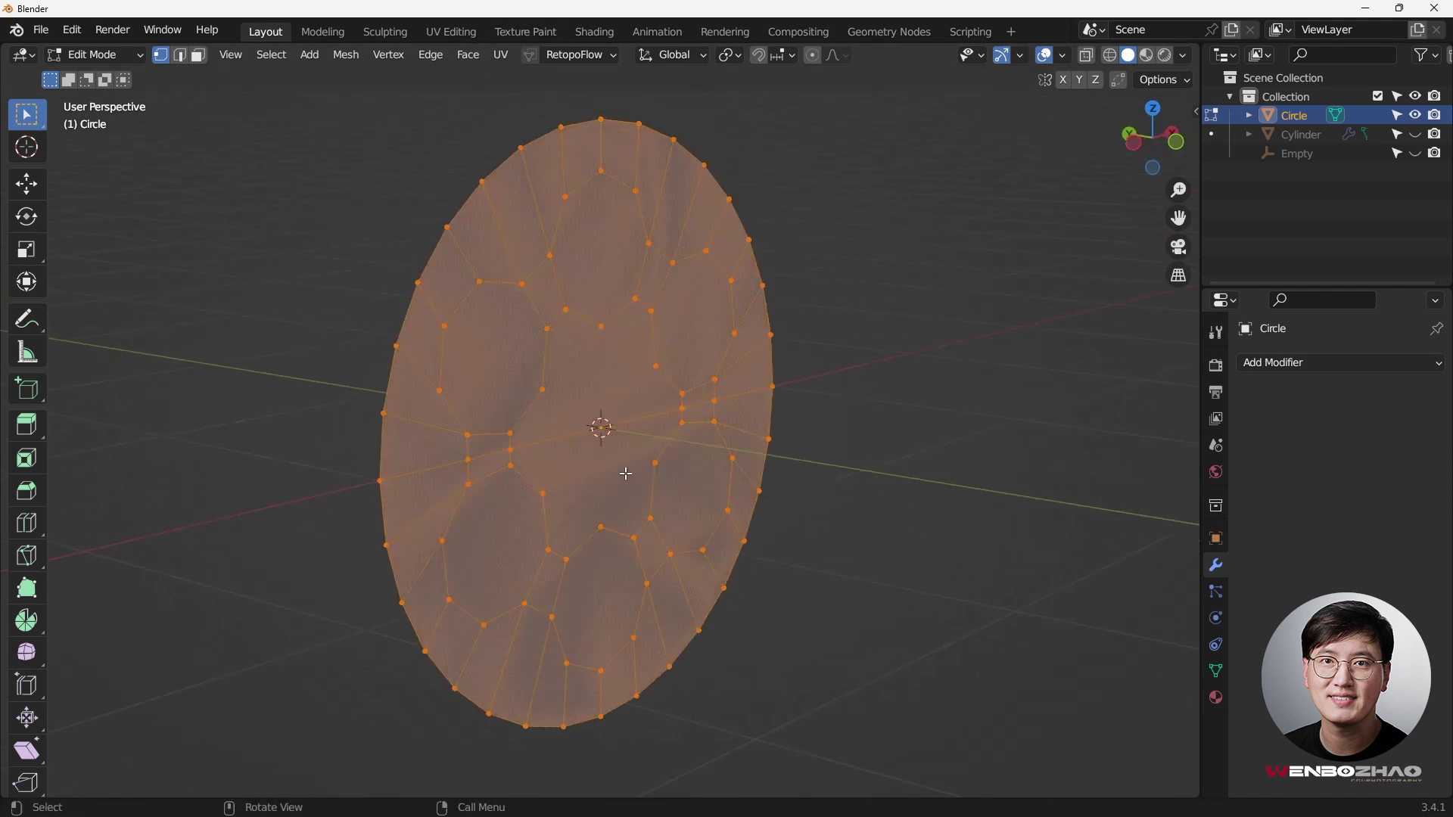
pyautogui.moveTo(648, 448); pyautogui.dragTo(598, 373, button='middle')
pyautogui.press('3')
pyautogui.hotkey('alt', 'z')
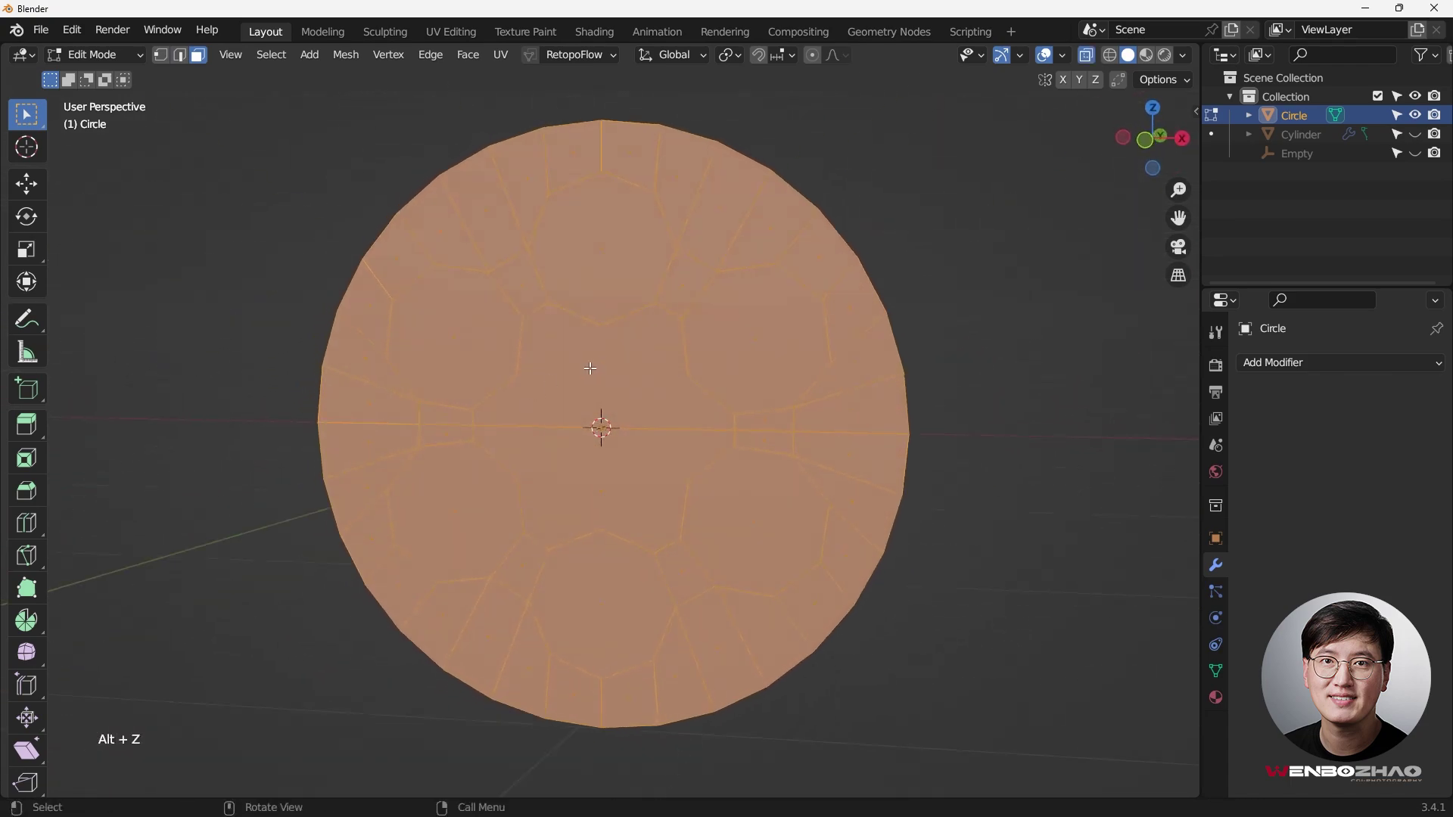
pyautogui.scroll(3, 598, 372)
# - Select the central star-shaped faces of the disc
pyautogui.moveTo(599, 353); pyautogui.dragTo(639, 381)
pyautogui.scroll(-3, 619, 414)
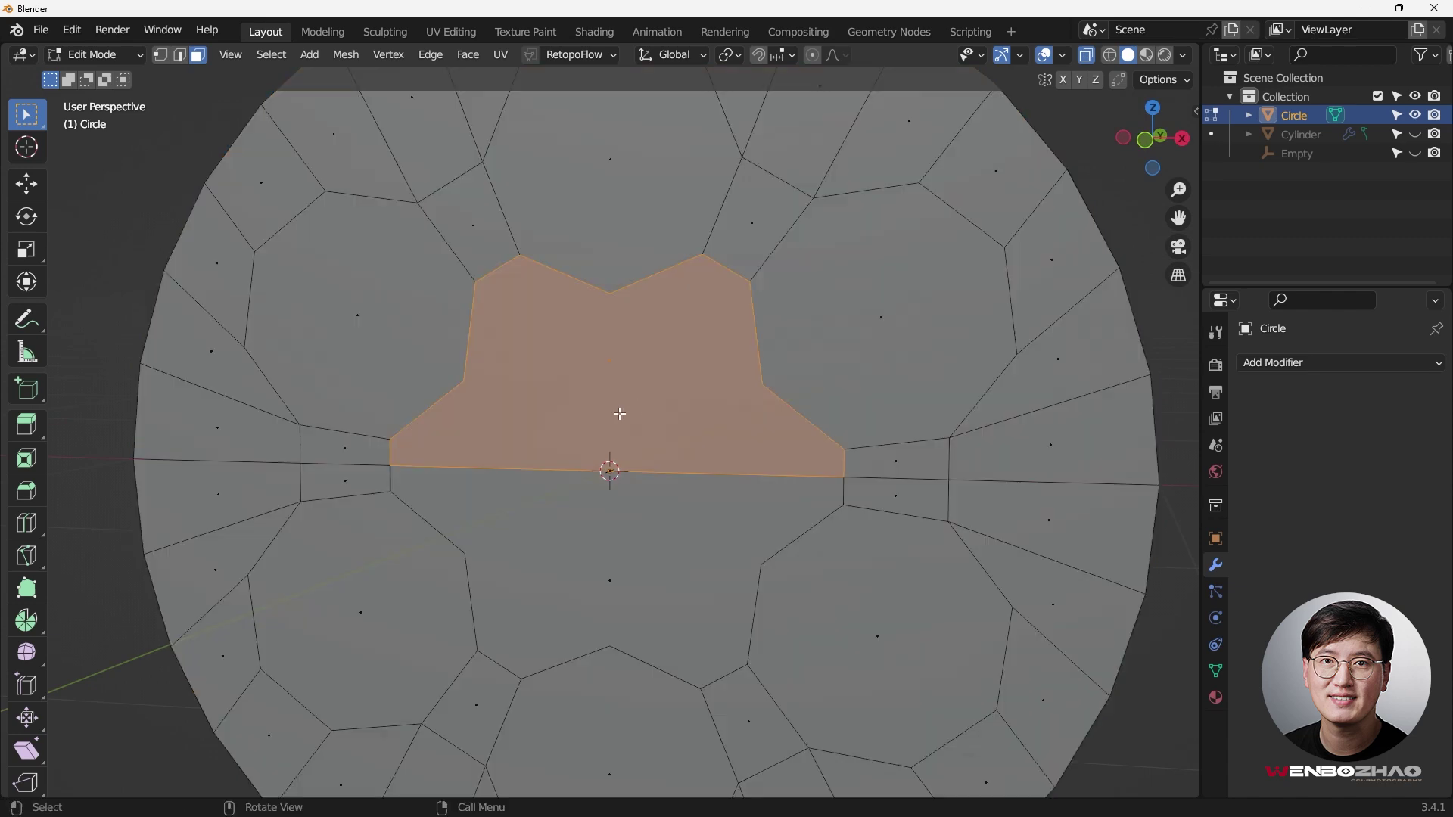
pyautogui.keyDown('shift'); pyautogui.click(638, 560); pyautogui.keyUp('shift')
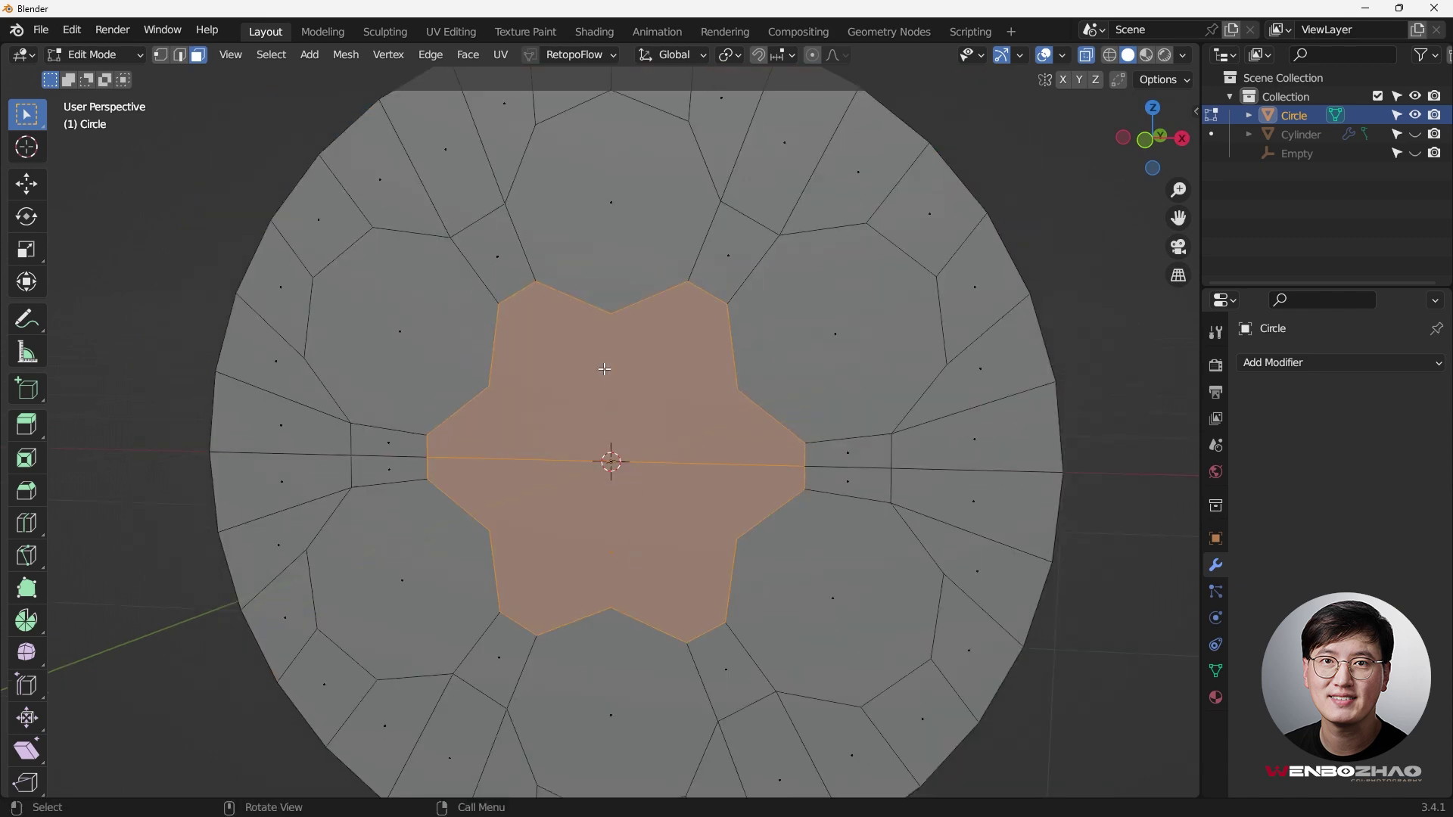
pyautogui.keyDown('shift'); pyautogui.click(603, 470); pyautogui.keyUp('shift')
pyautogui.moveTo(603, 470); pyautogui.dragTo(607, 454, button='middle')
pyautogui.hotkey('ctrl', 'i')
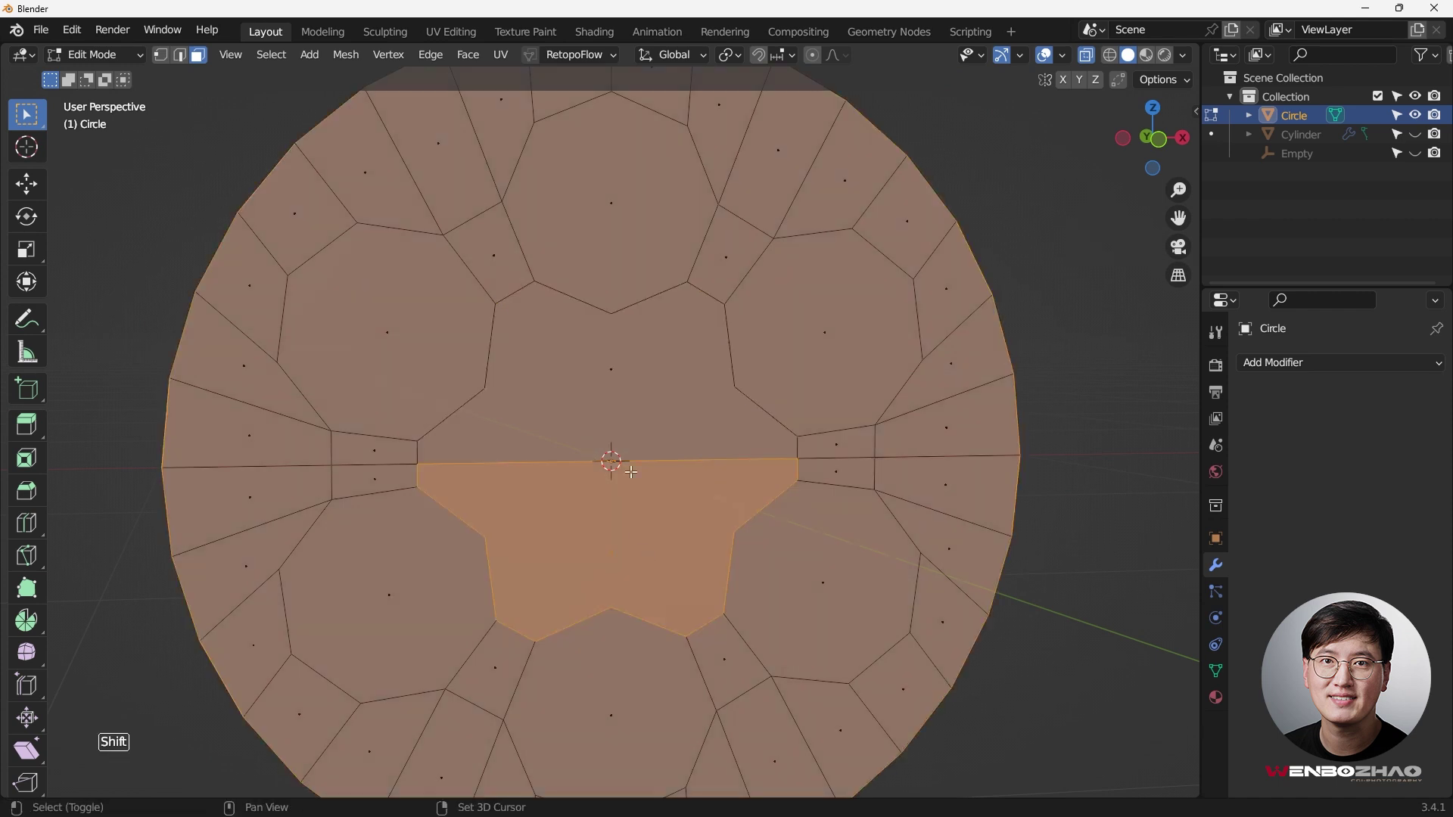
pyautogui.keyDown('shift'); pyautogui.moveTo(594, 353); pyautogui.dragTo(641, 436); pyautogui.keyUp('shift')
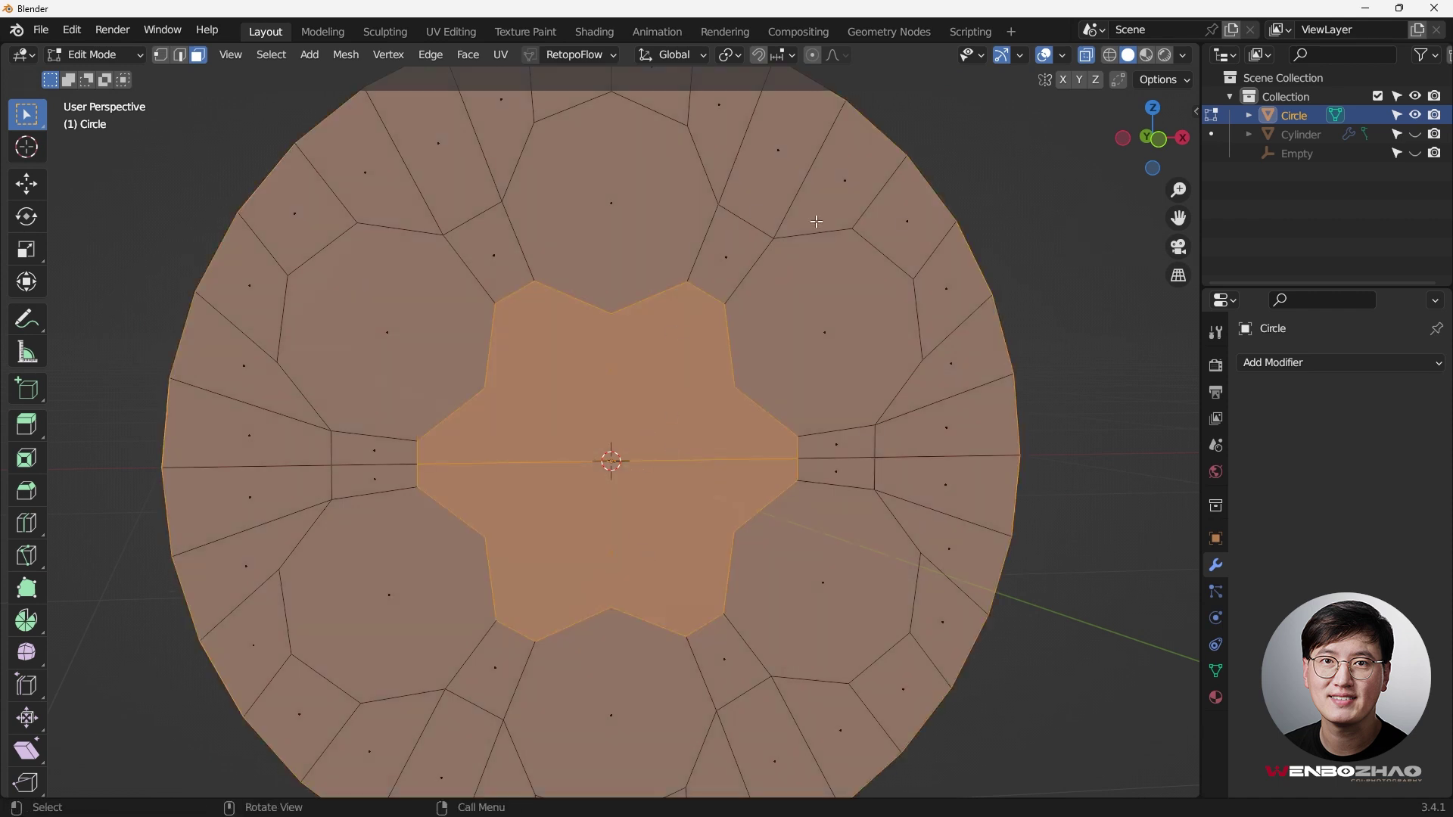
pyautogui.scroll(-2, 682, 429)
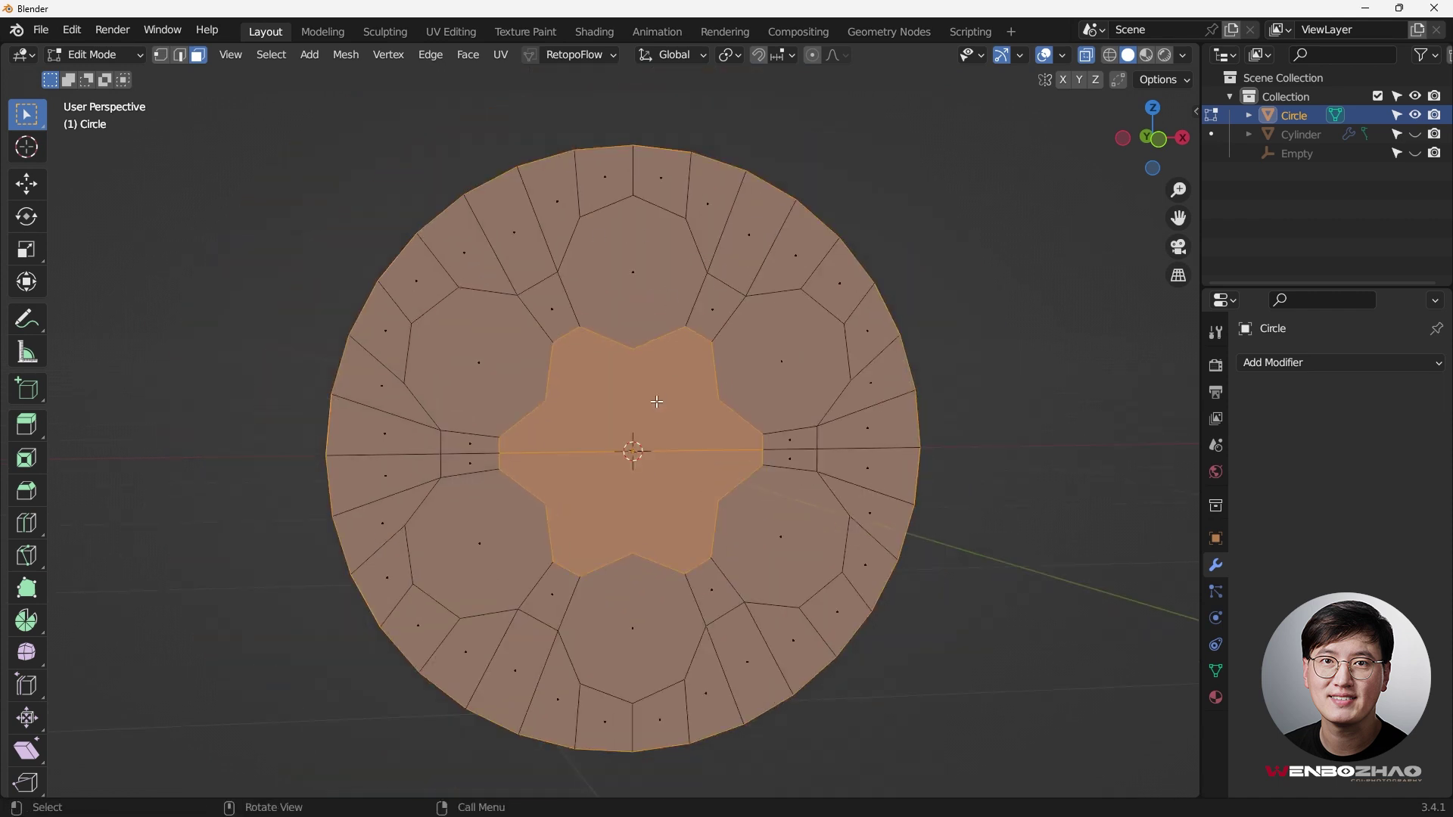
# - Delete the star-shaped faces, view from the front, and turn X-ray off
pyautogui.press('x')
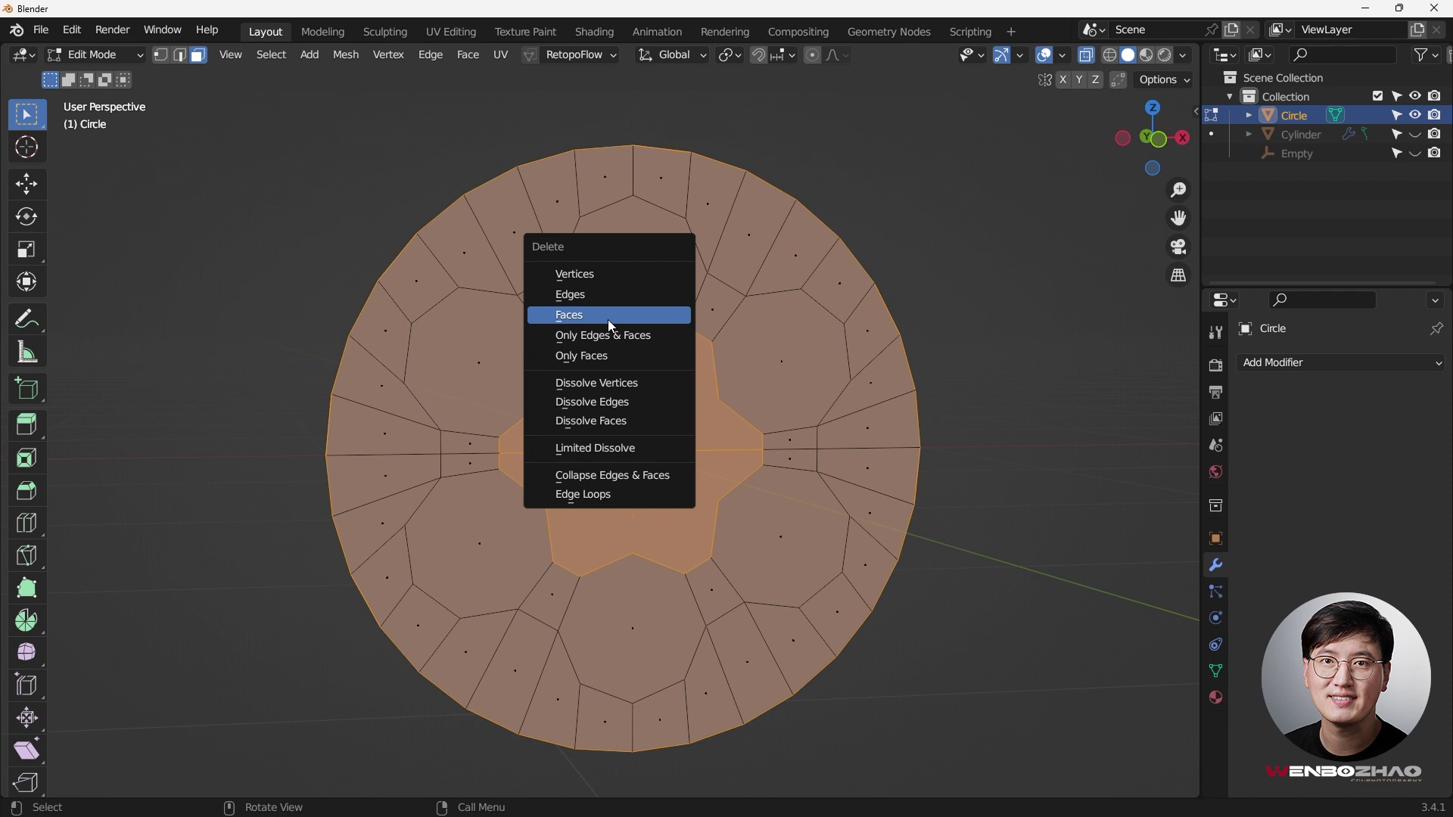
pyautogui.click(608, 321)
pyautogui.press('KP_1')
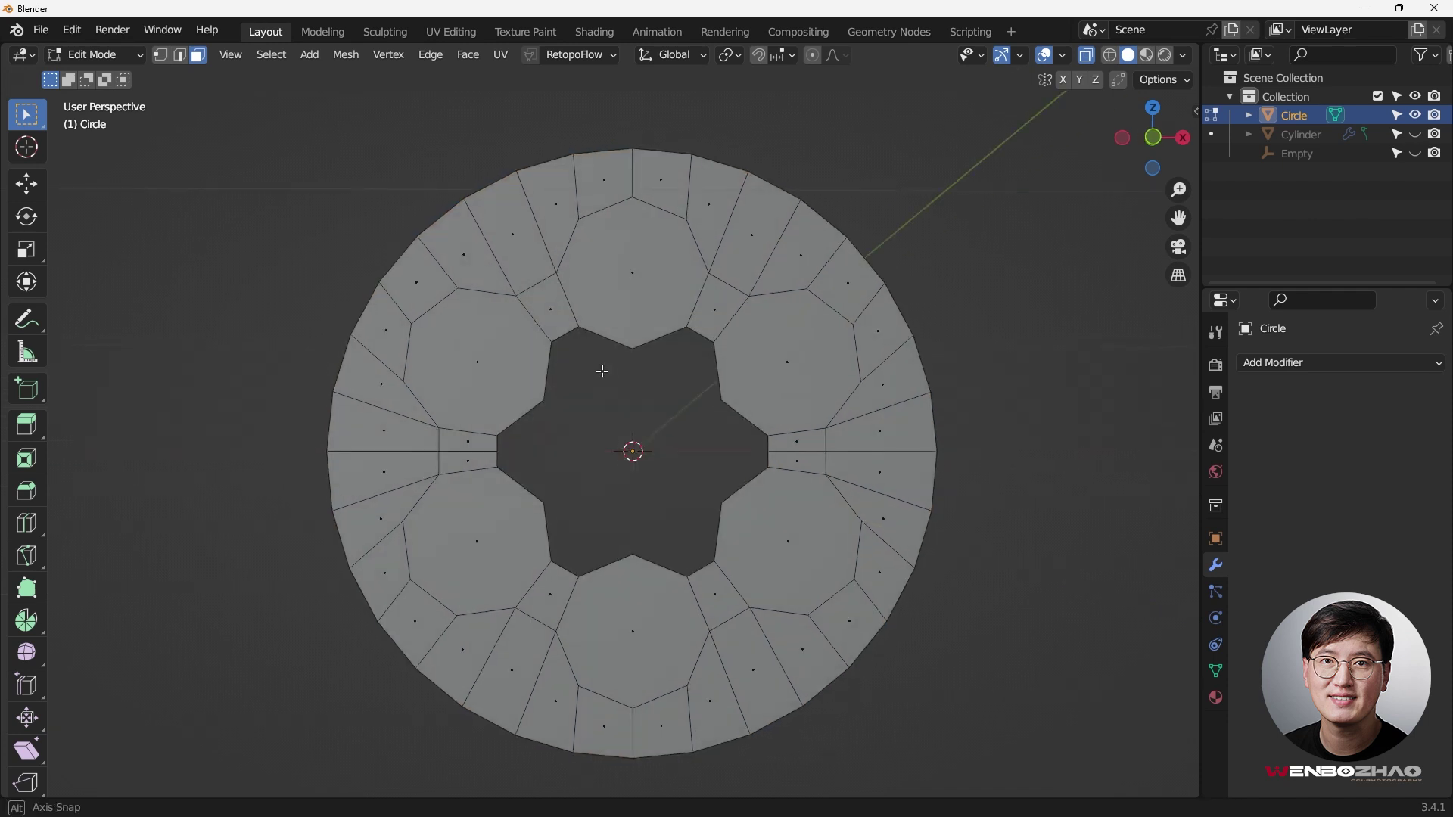
pyautogui.hotkey('alt', 'z')
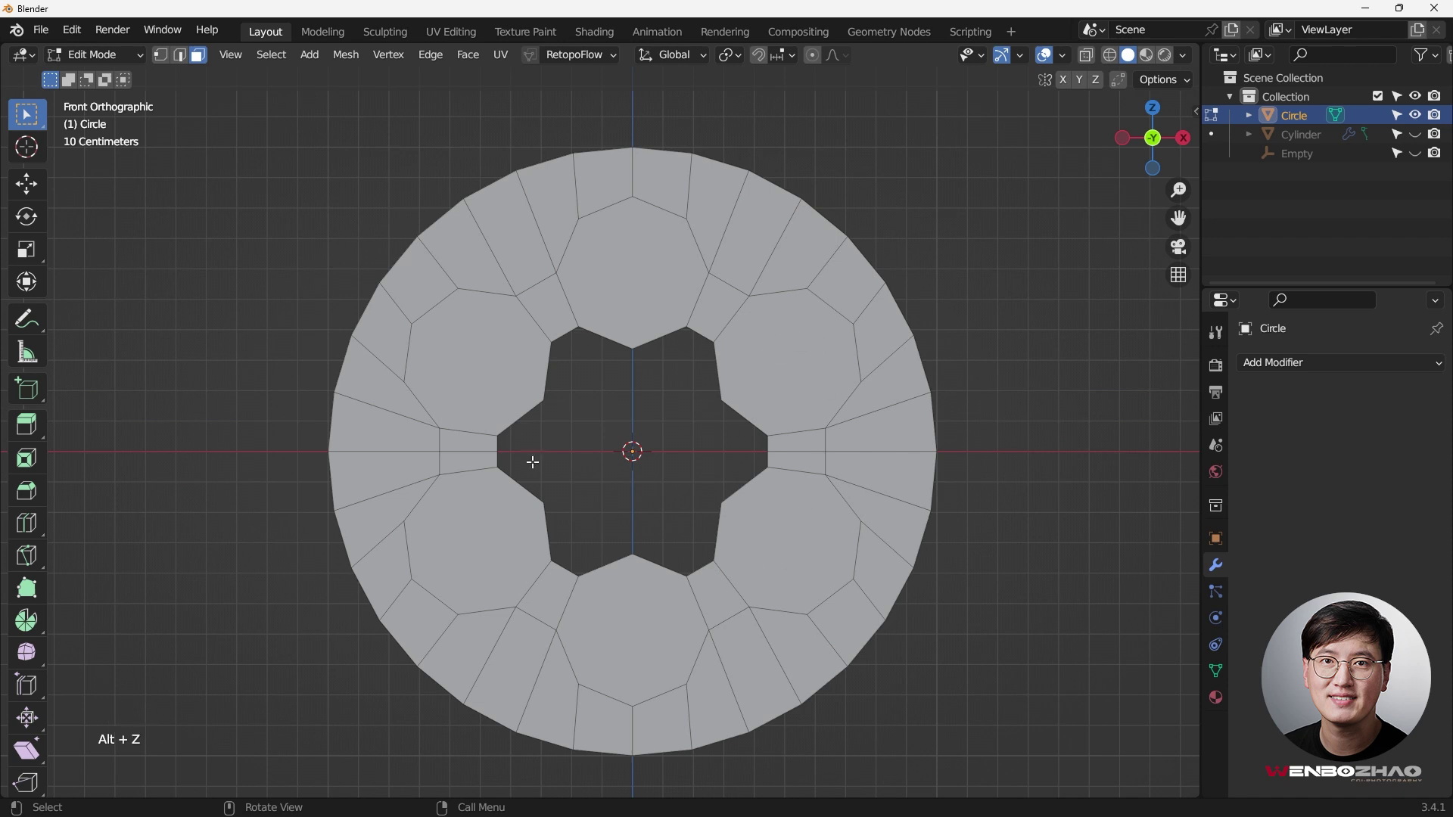
# - In face mode, select the six octagon faces around the centre
pyautogui.press('1')
pyautogui.press('3')
pyautogui.click(484, 363)
pyautogui.keyDown('shift'); pyautogui.click(633, 272); pyautogui.keyUp('shift')
pyautogui.keyDown('shift'); pyautogui.click(787, 363); pyautogui.keyUp('shift')
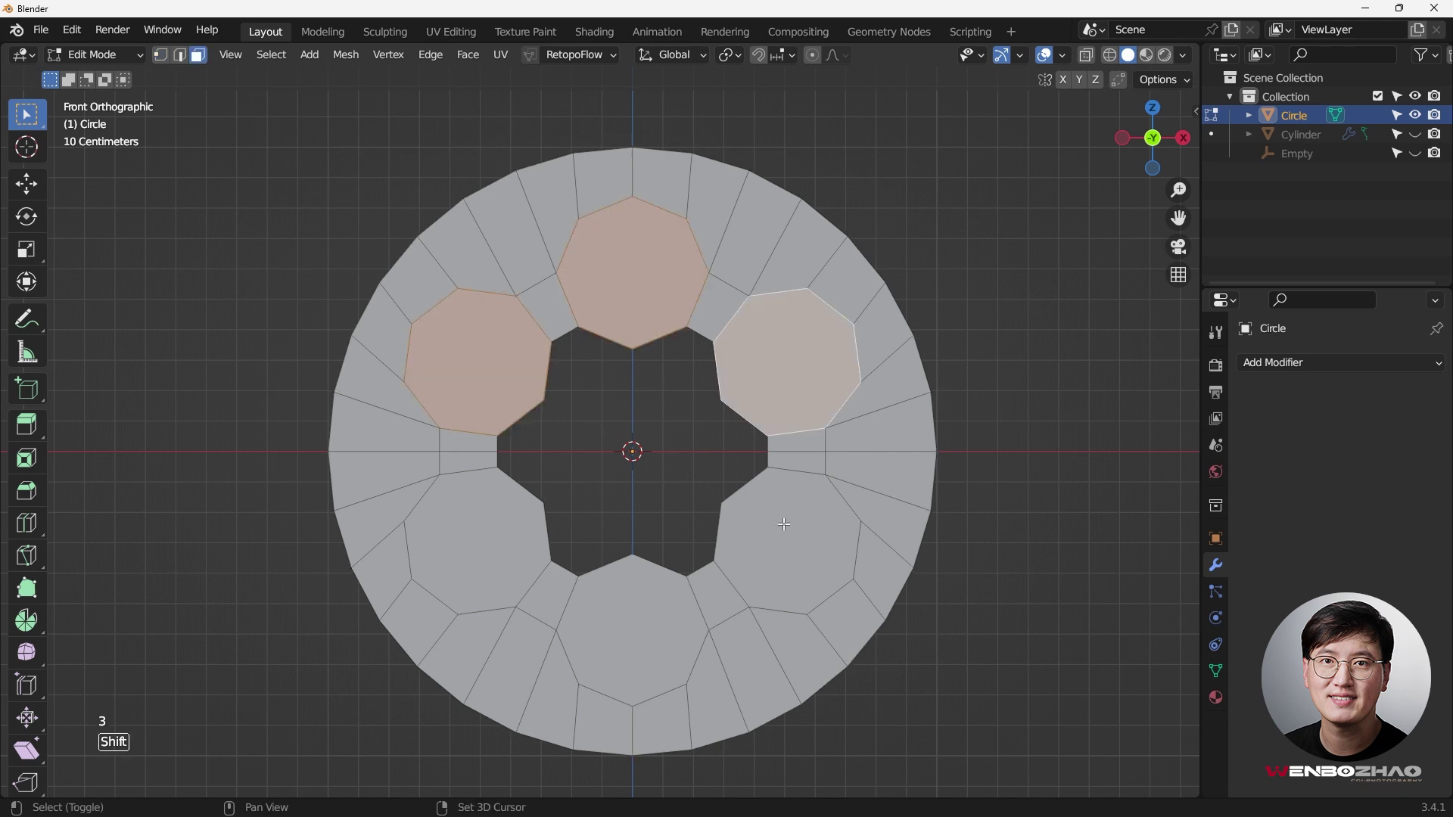
pyautogui.keyDown('shift'); pyautogui.click(784, 524); pyautogui.keyUp('shift')
pyautogui.keyDown('shift'); pyautogui.click(653, 599); pyautogui.keyUp('shift')
pyautogui.keyDown('shift'); pyautogui.click(477, 543); pyautogui.keyUp('shift')
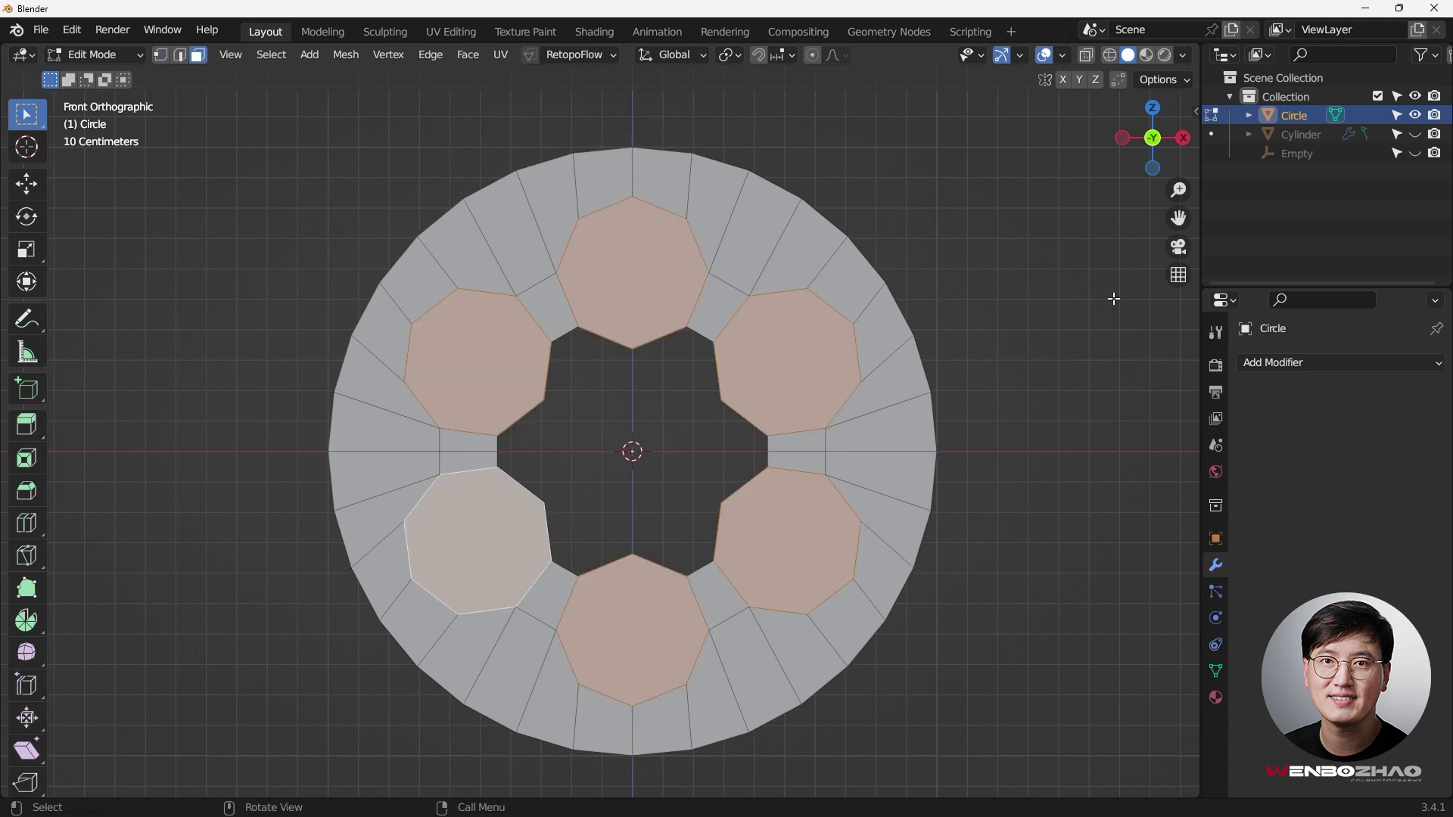
# - Inset the six octagons by 0.02206 m and delete their faces to make holes
pyautogui.press('i')
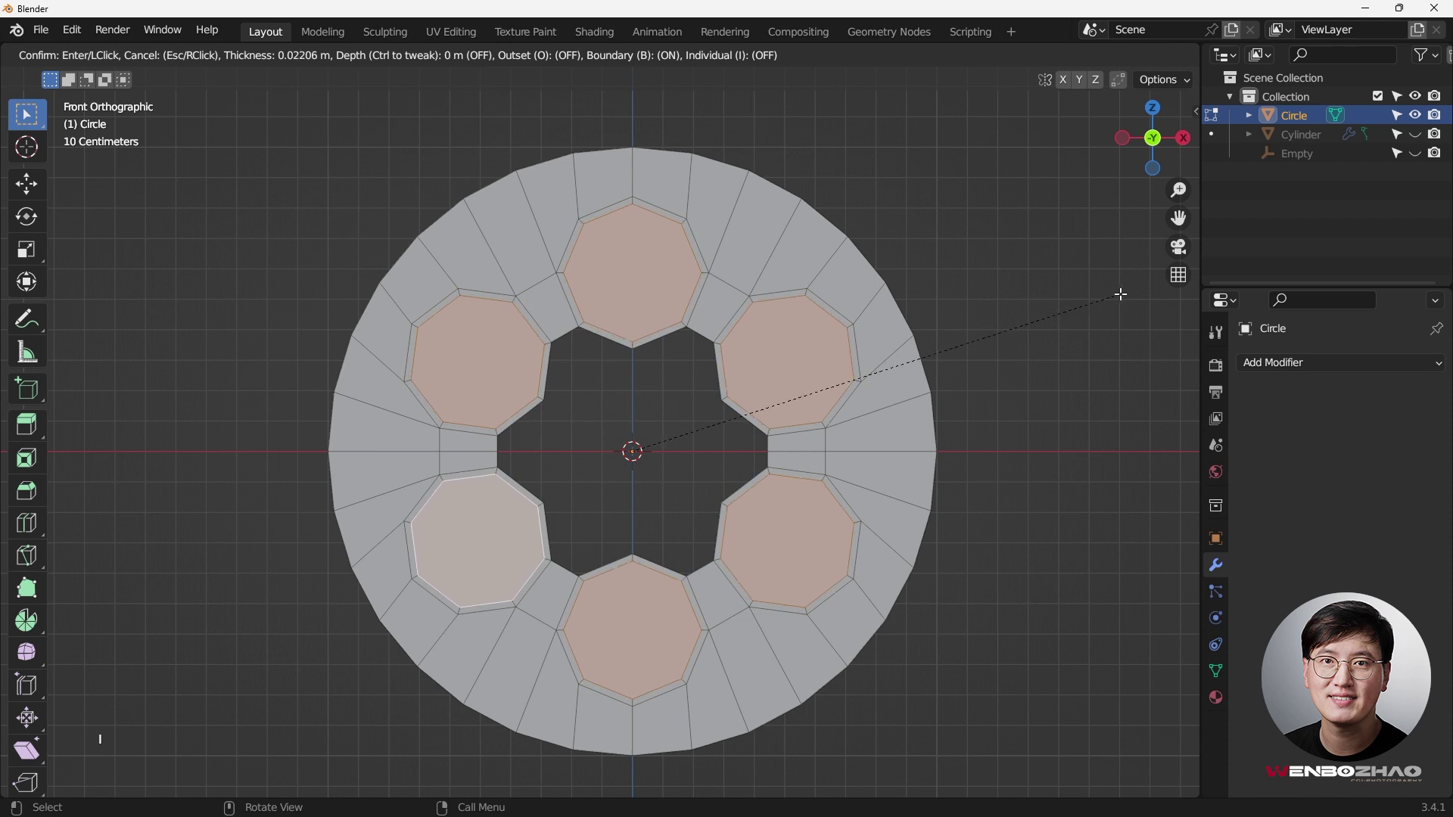
pyautogui.click(1121, 295)
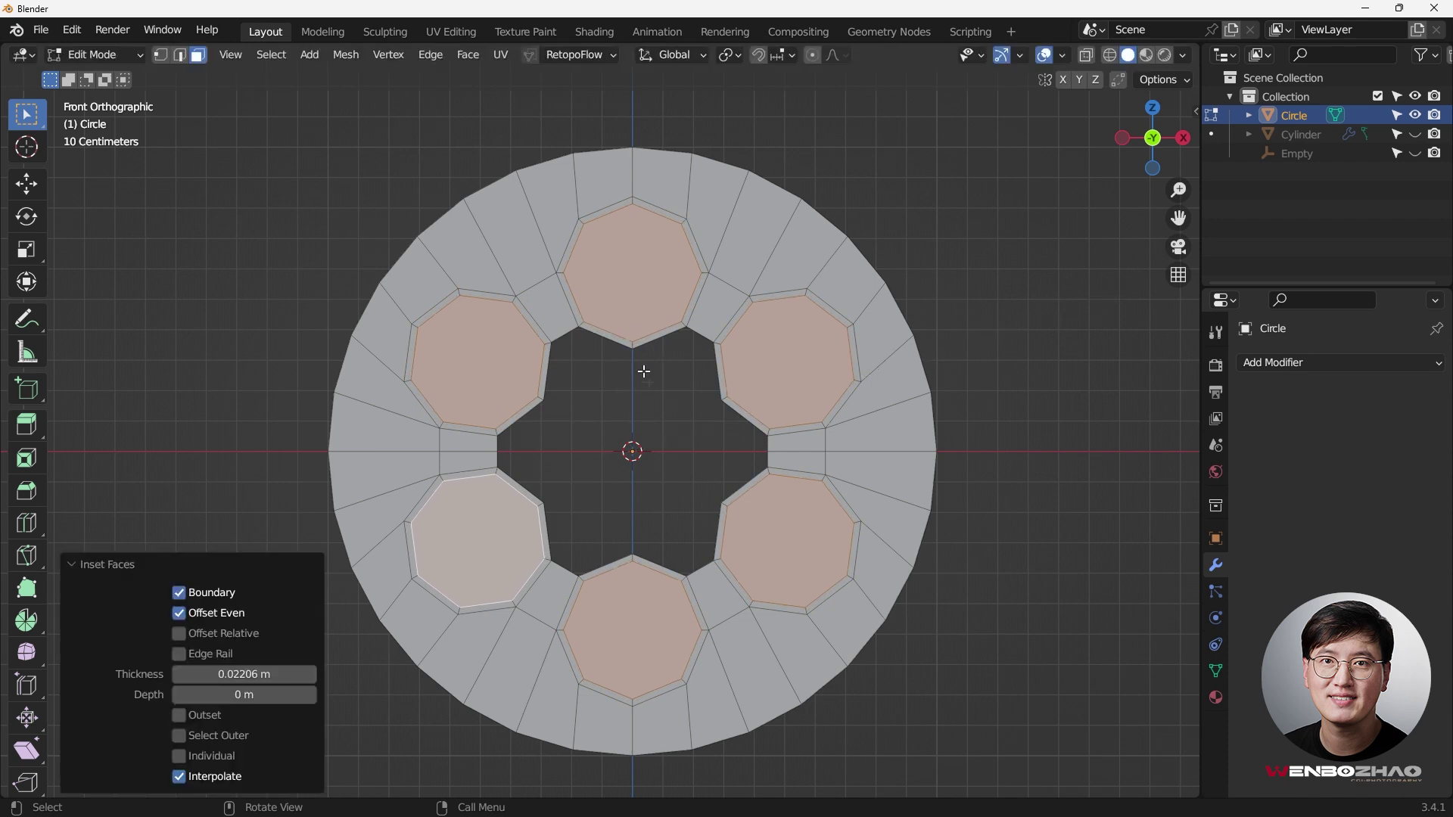
pyautogui.press('x')
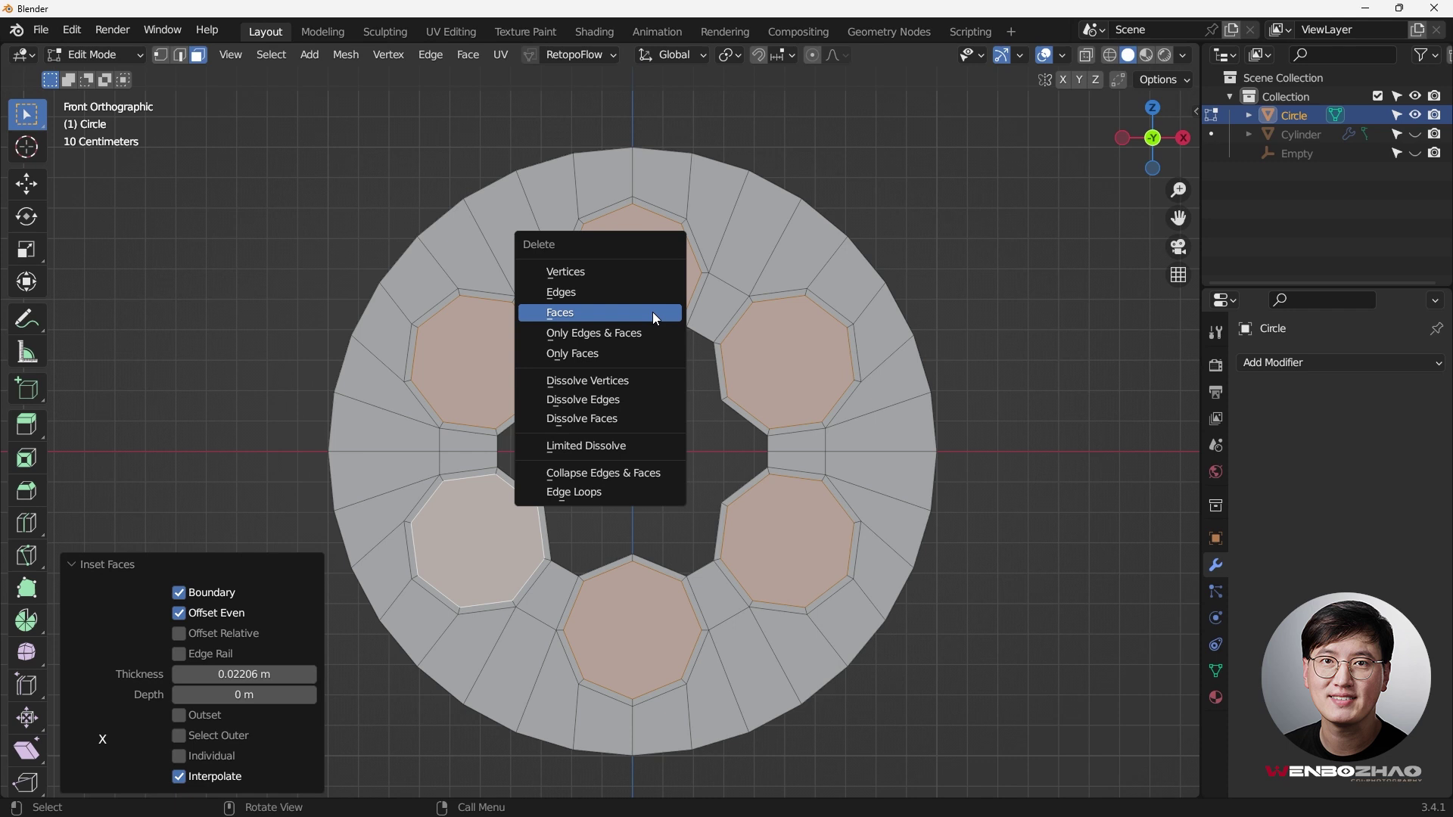
pyautogui.click(625, 313)
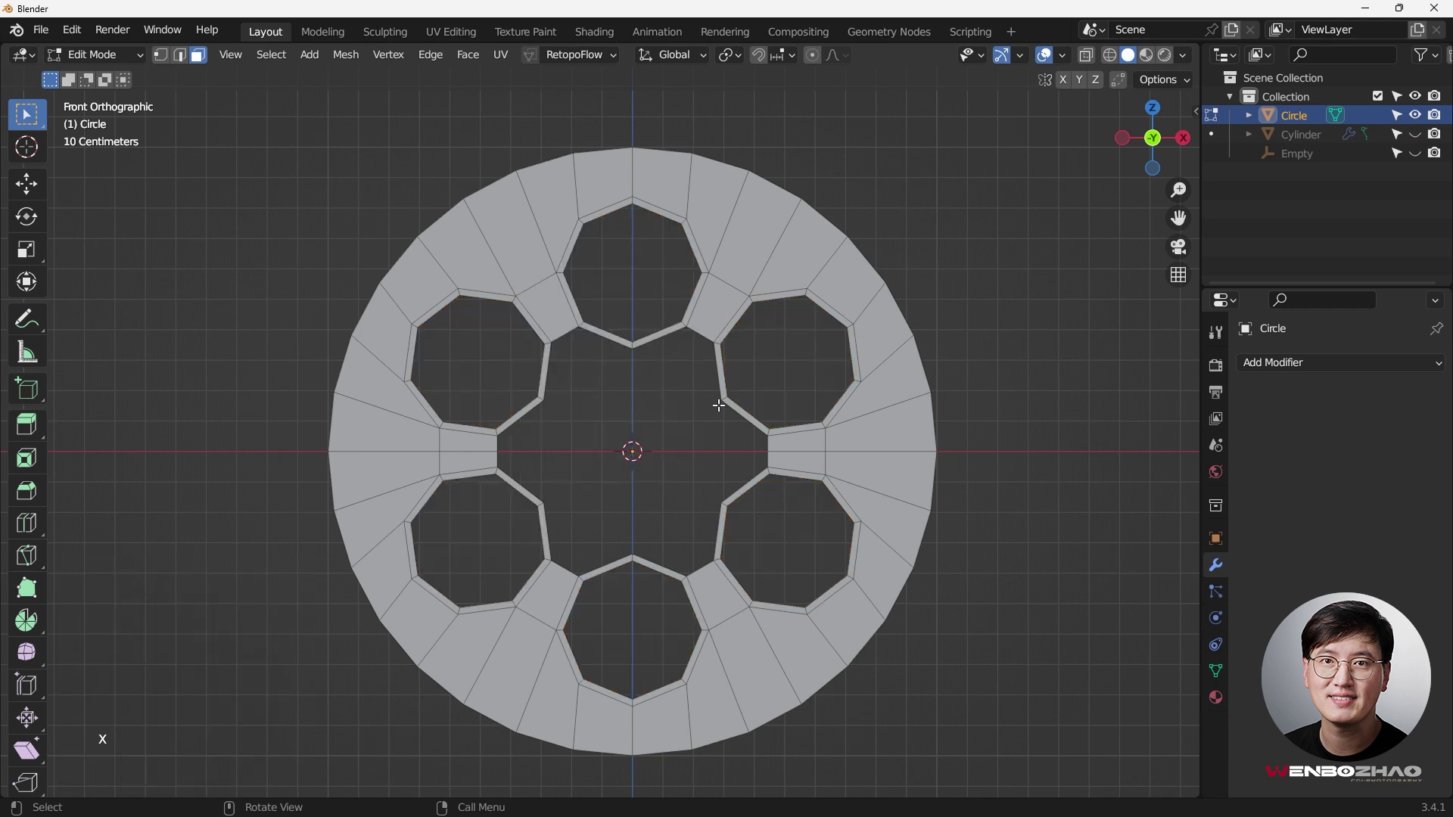
# - In vertex mode, select the edge loop around the centre opening
pyautogui.scroll(1, 625, 358)
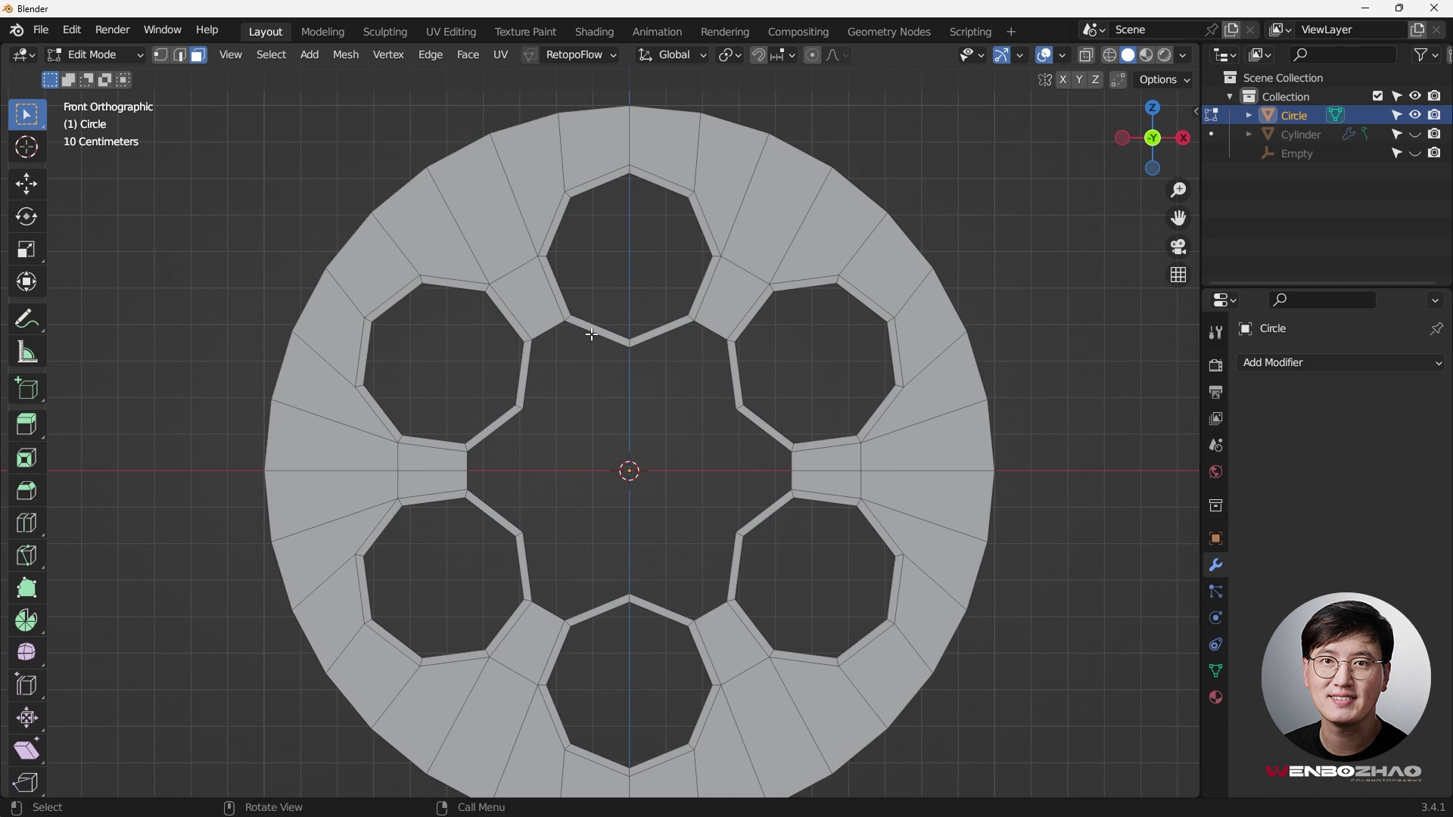
pyautogui.press('1')
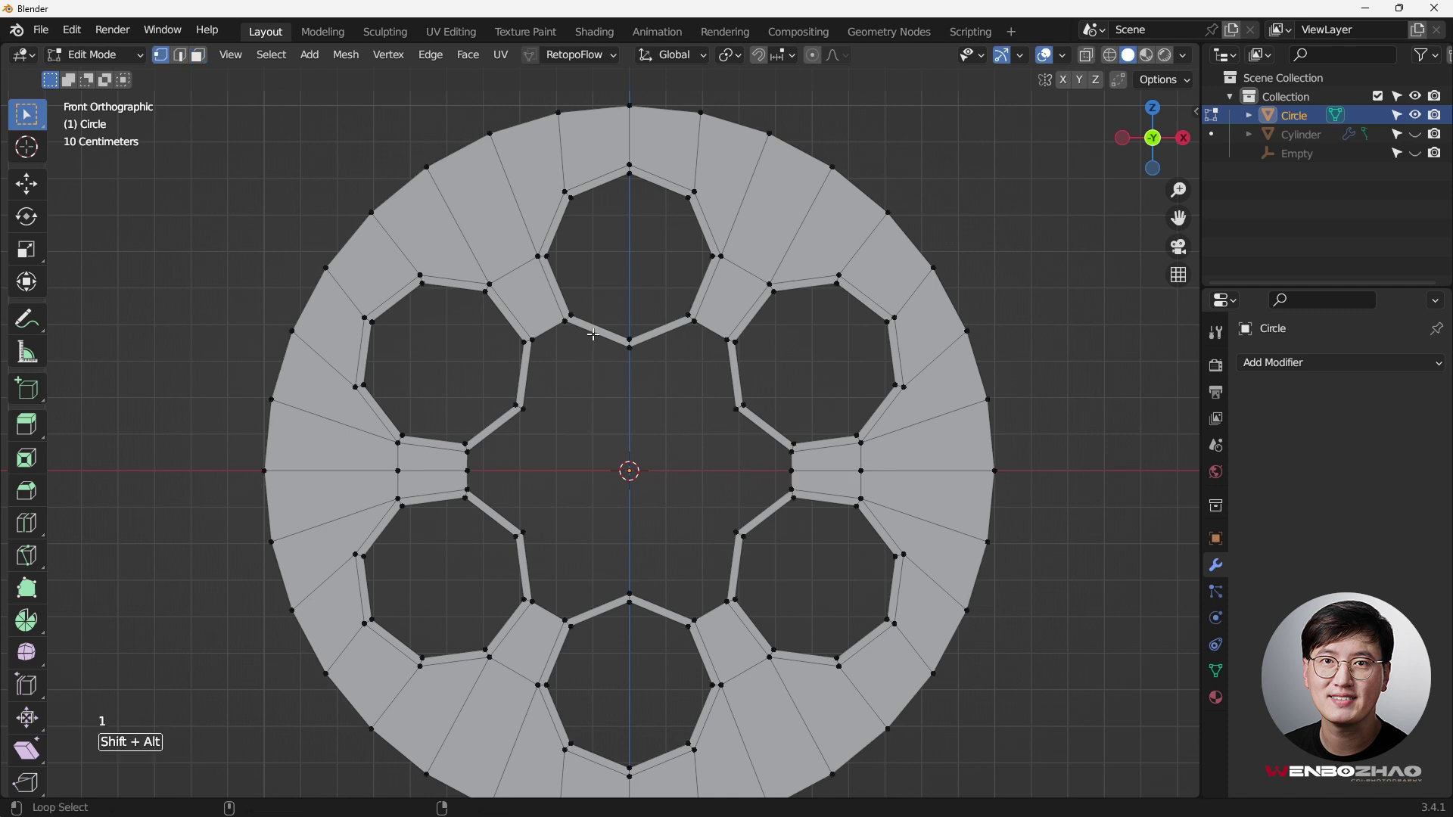
pyautogui.keyDown('alt'); pyautogui.keyDown('shift'); pyautogui.click(593, 334); pyautogui.keyUp('shift'); pyautogui.keyUp('alt')
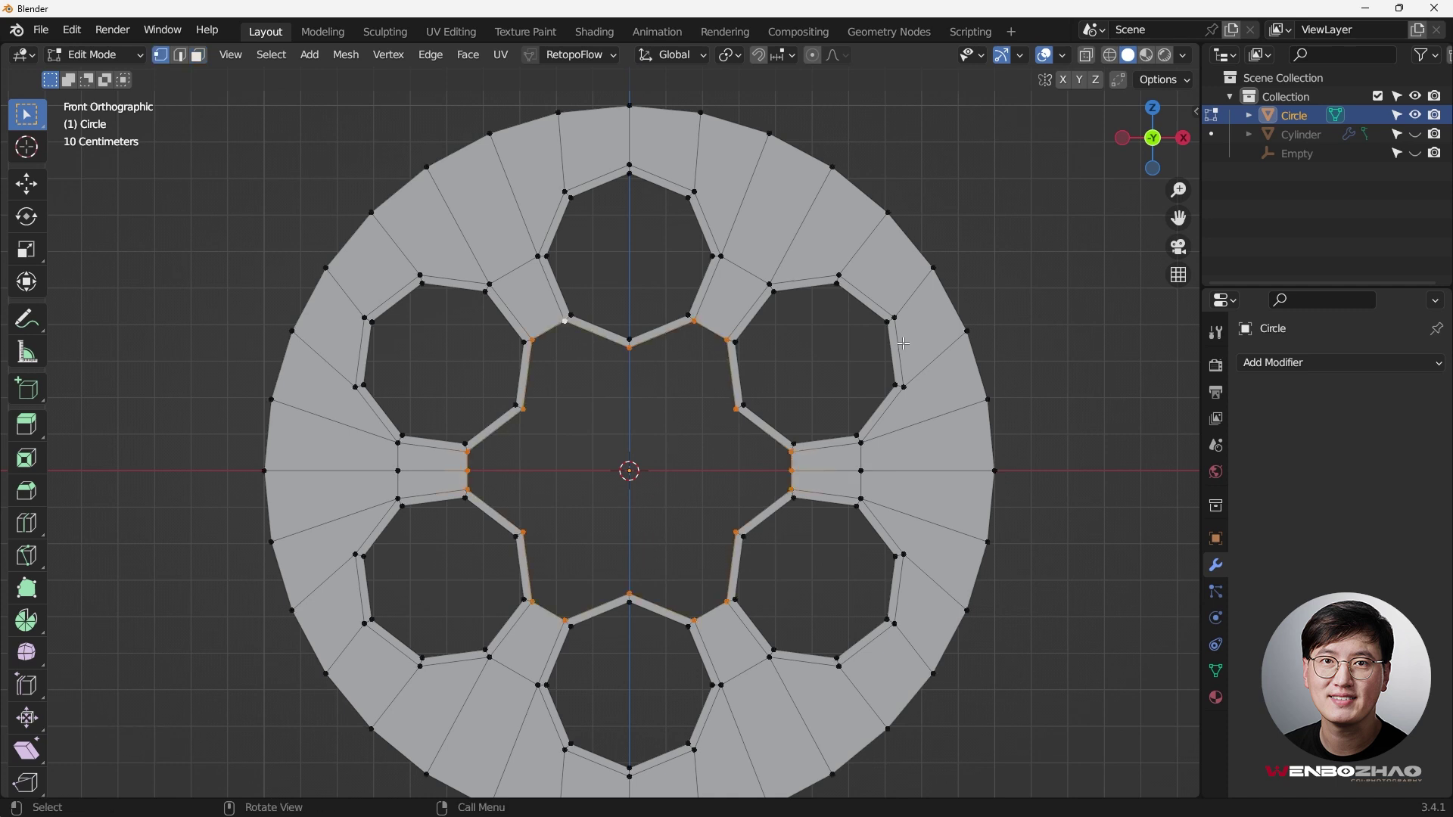
# - Fill the centre opening with one face and inset it twice
pyautogui.press('f')
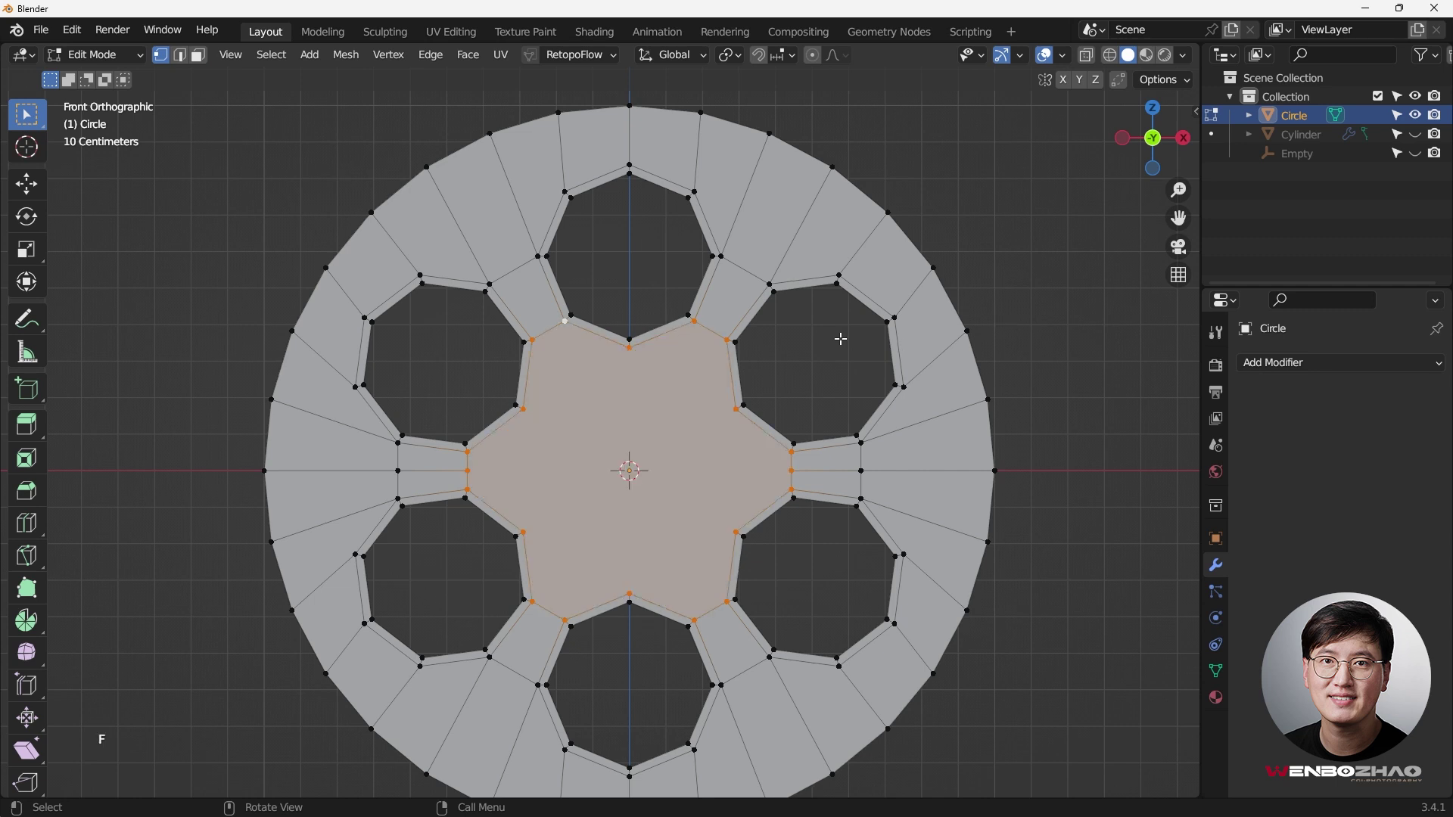
pyautogui.press('i')
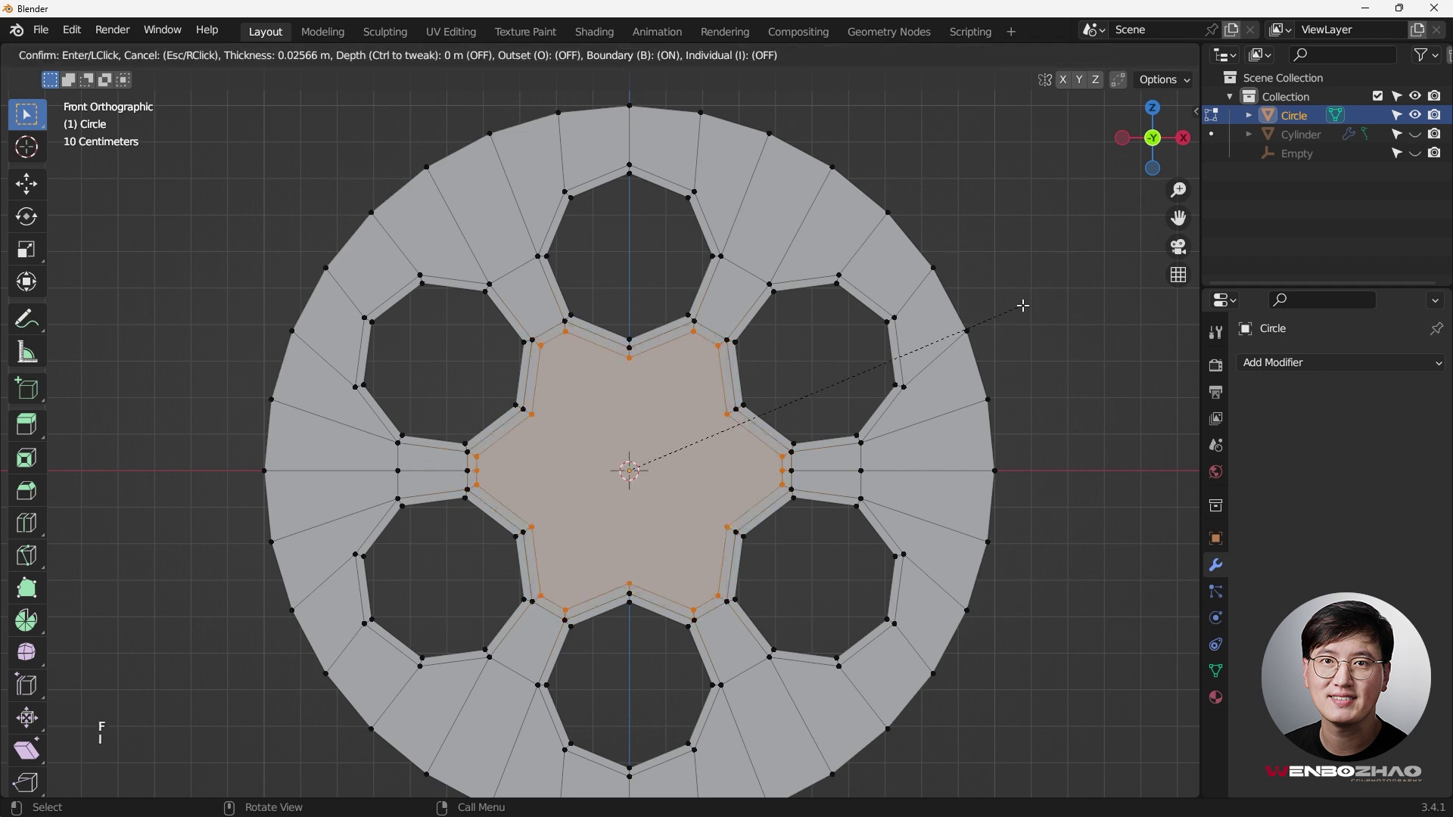
pyautogui.click(1024, 306)
pyautogui.press('i')
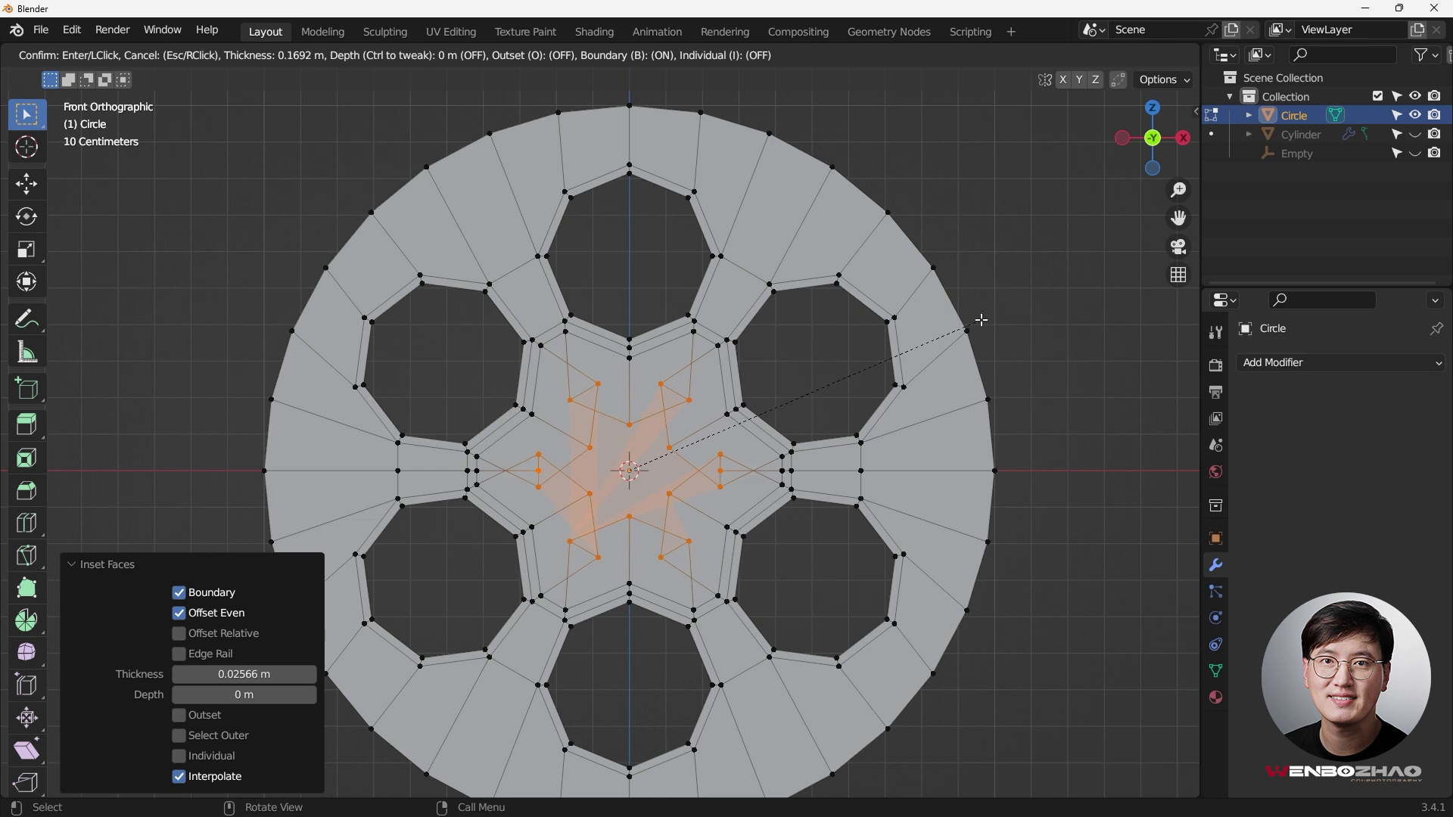
pyautogui.click(981, 320)
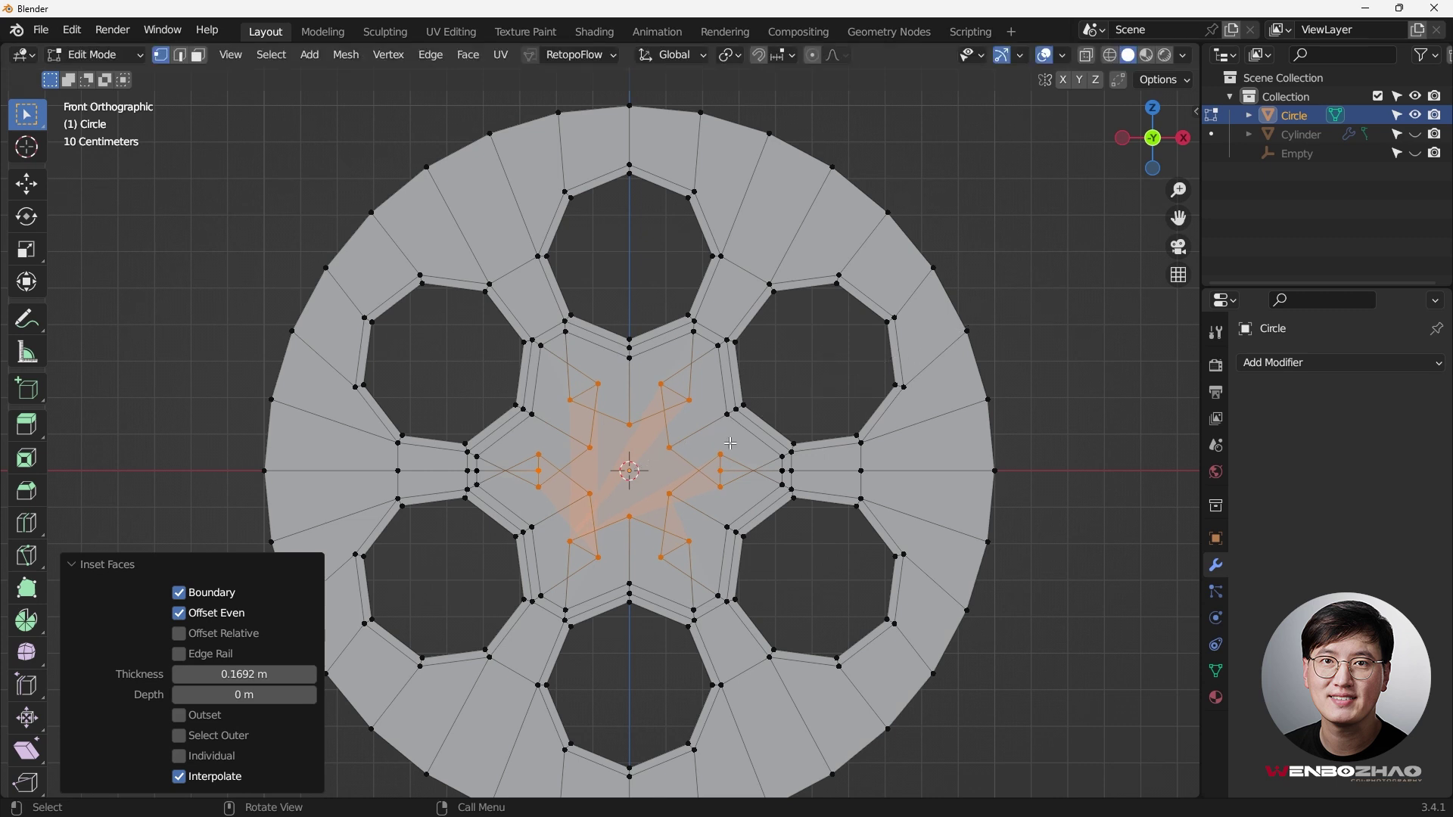
# - Make the inner vertices a perfect circle with LoopTools Circle and scale it to 1.183
pyautogui.rightClick(669, 401)
pyautogui.moveTo(642, 341)
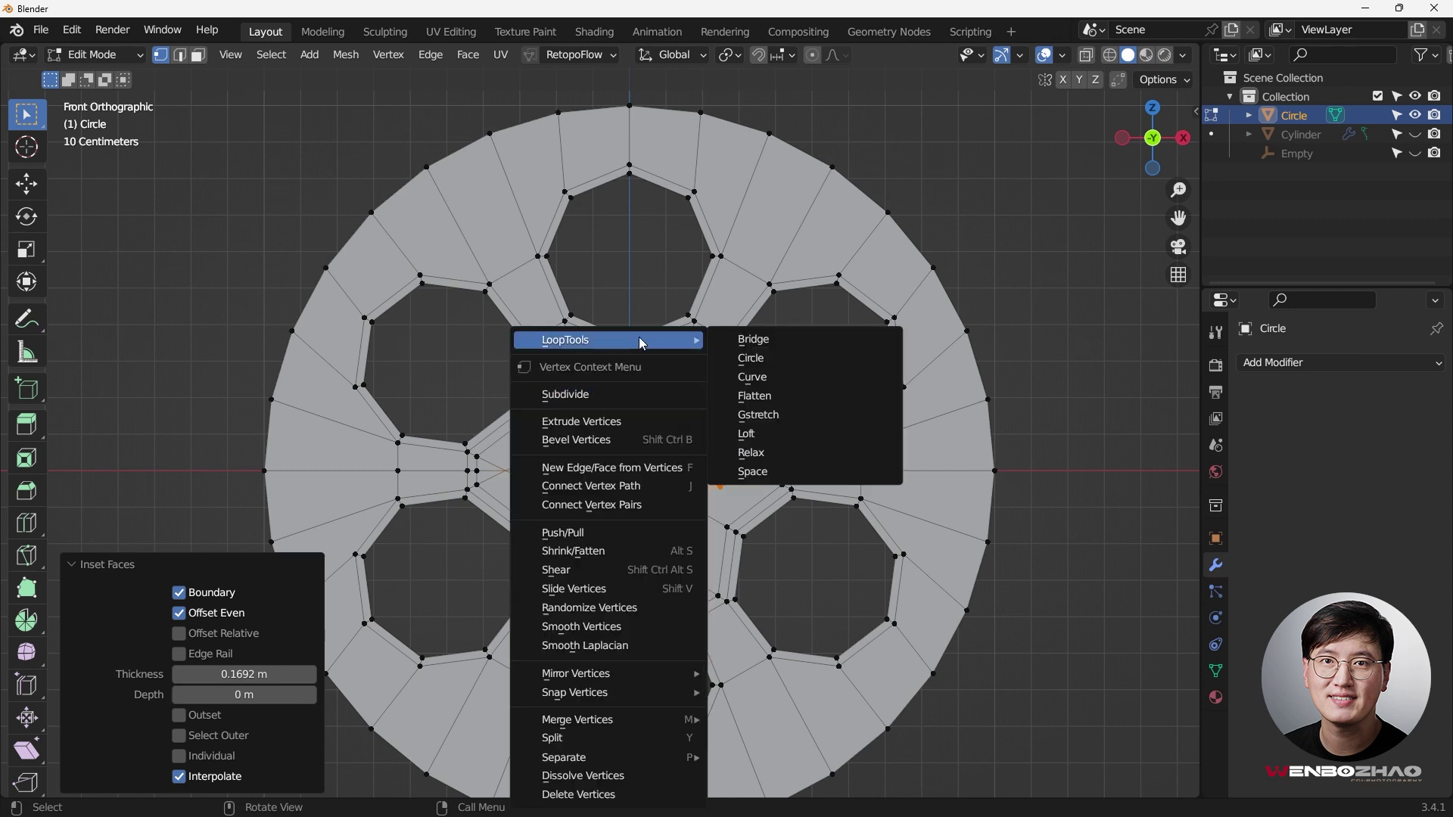
pyautogui.click(752, 358)
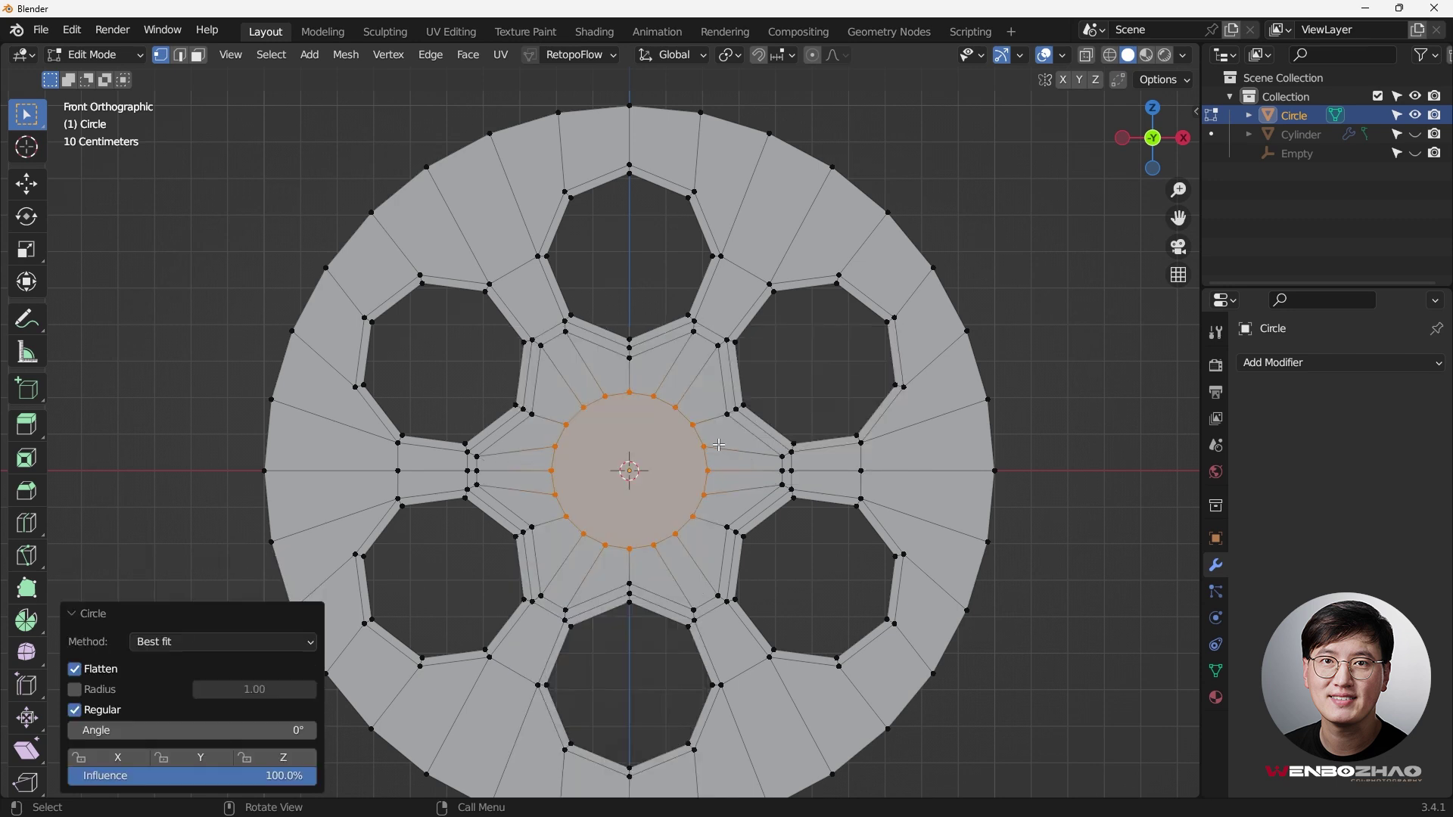
pyautogui.press('s')
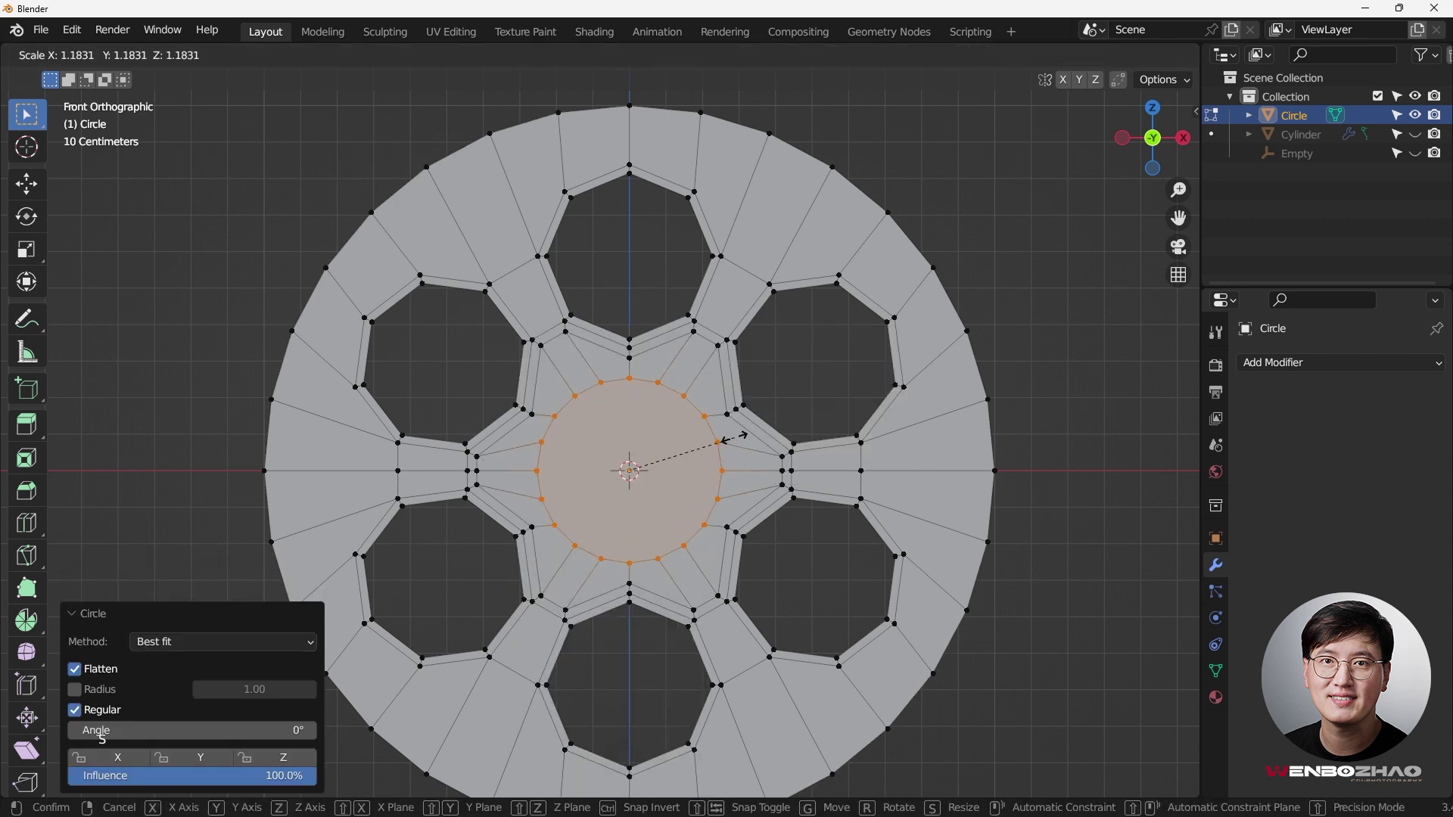
pyautogui.click(734, 438)
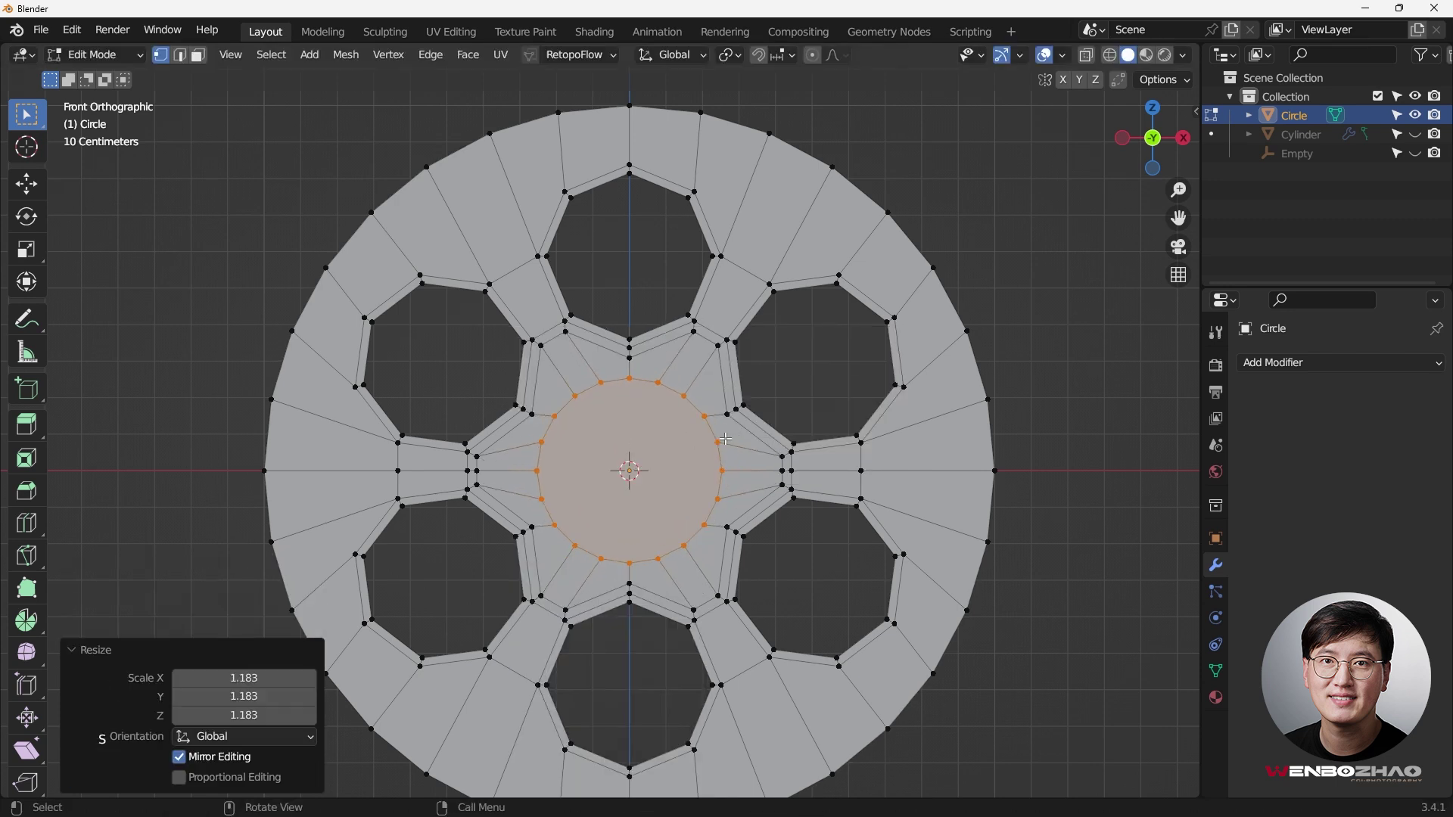
# - Inset a thin ring, delete the centre faces to open a round hole, and exit Edit Mode
pyautogui.press('i')
pyautogui.click(838, 406)
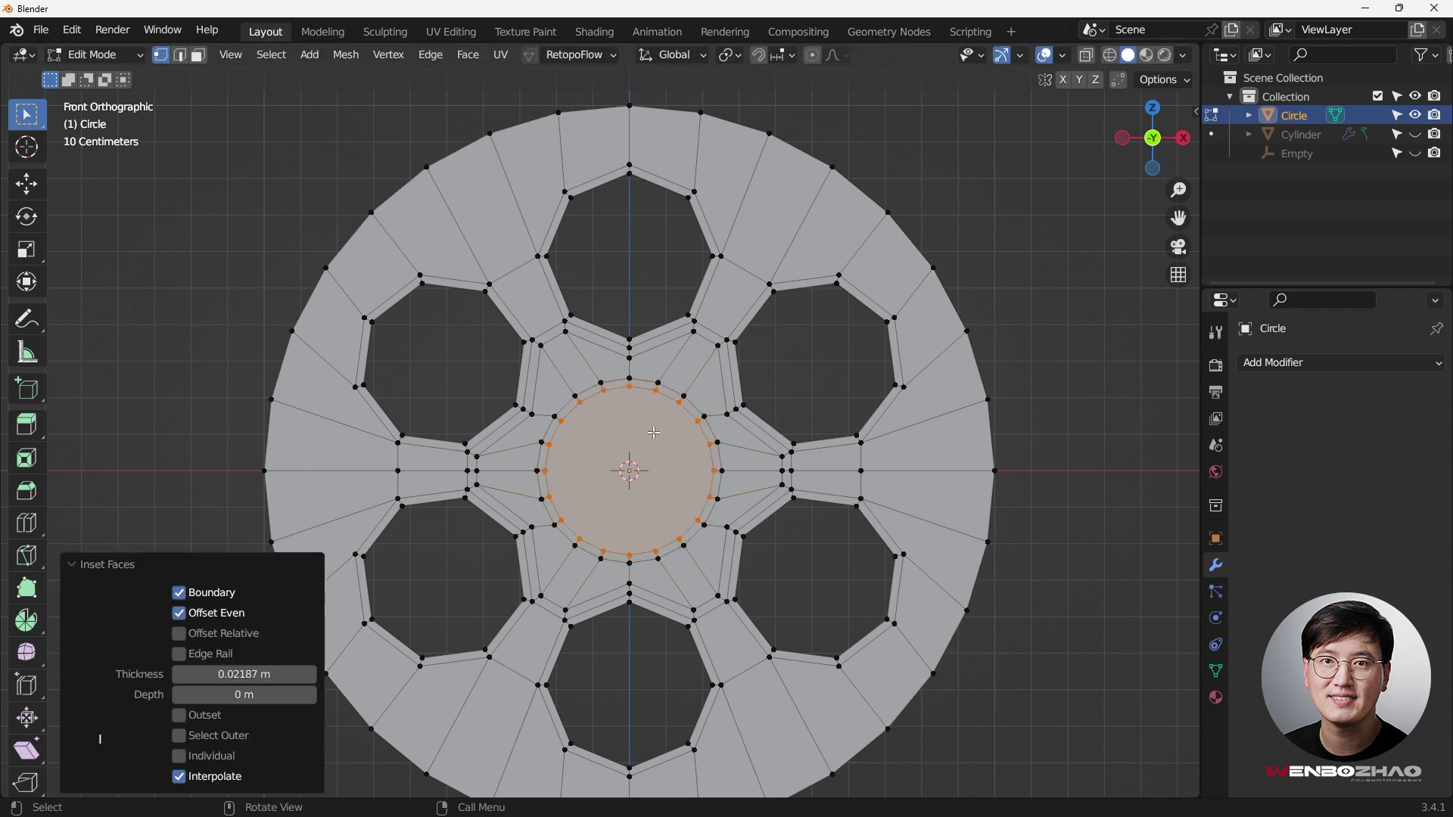
pyautogui.press('x')
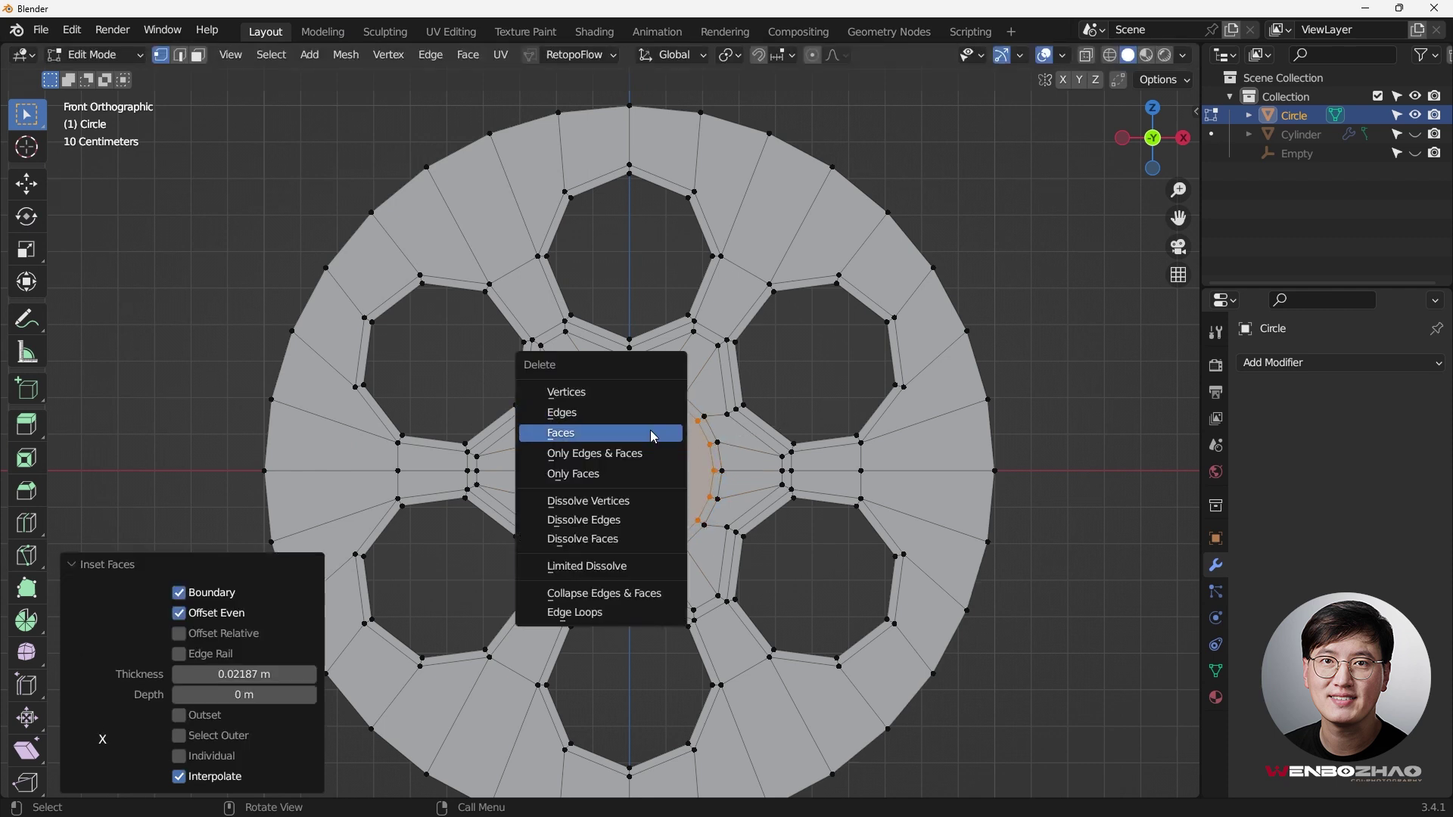
pyautogui.click(653, 435)
pyautogui.press('Tab')
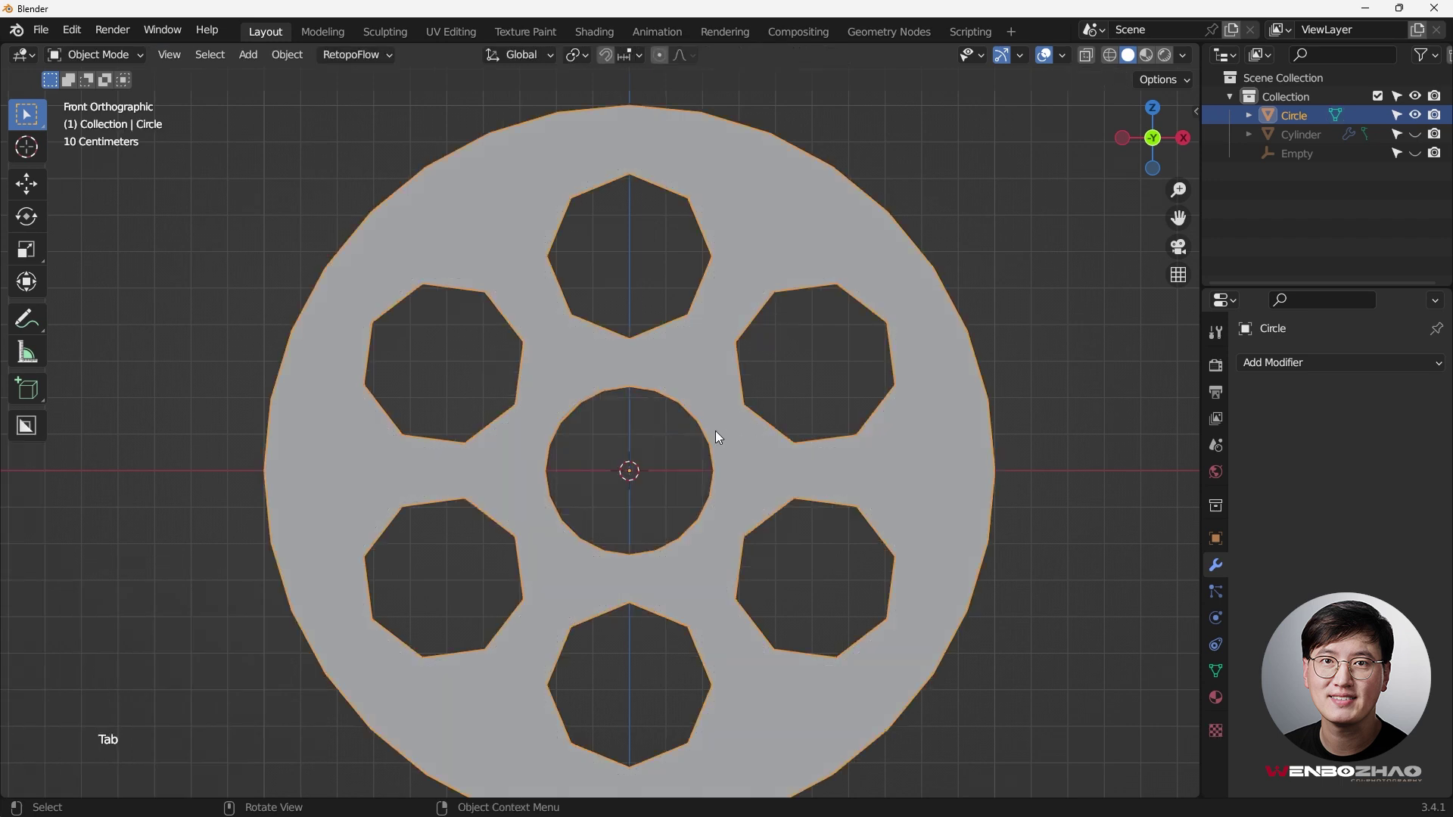
# - Check the disc in Object and Edit Mode, then frame it in Front Orthographic view
pyautogui.press('Tab')
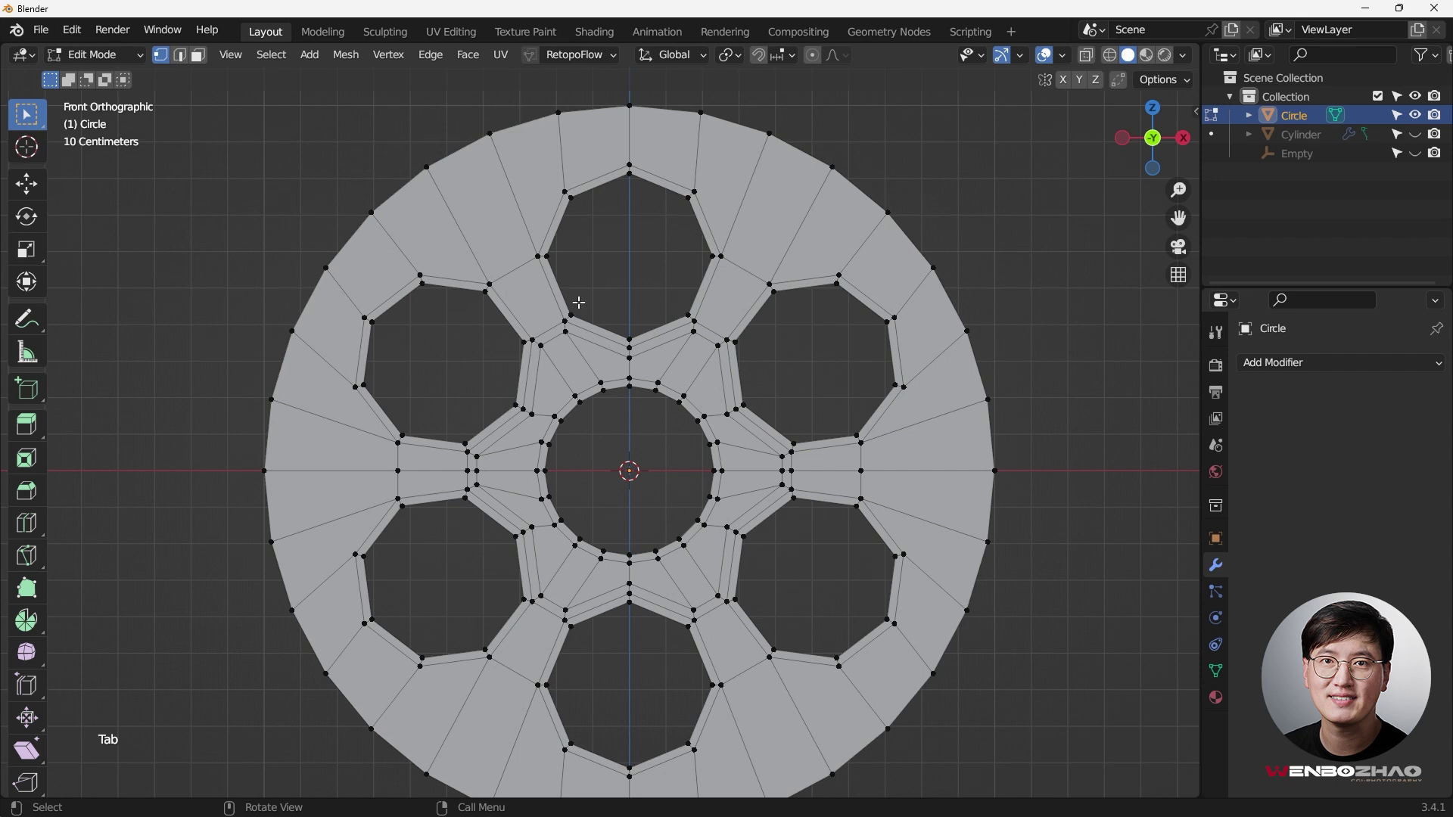
pyautogui.press('Tab')
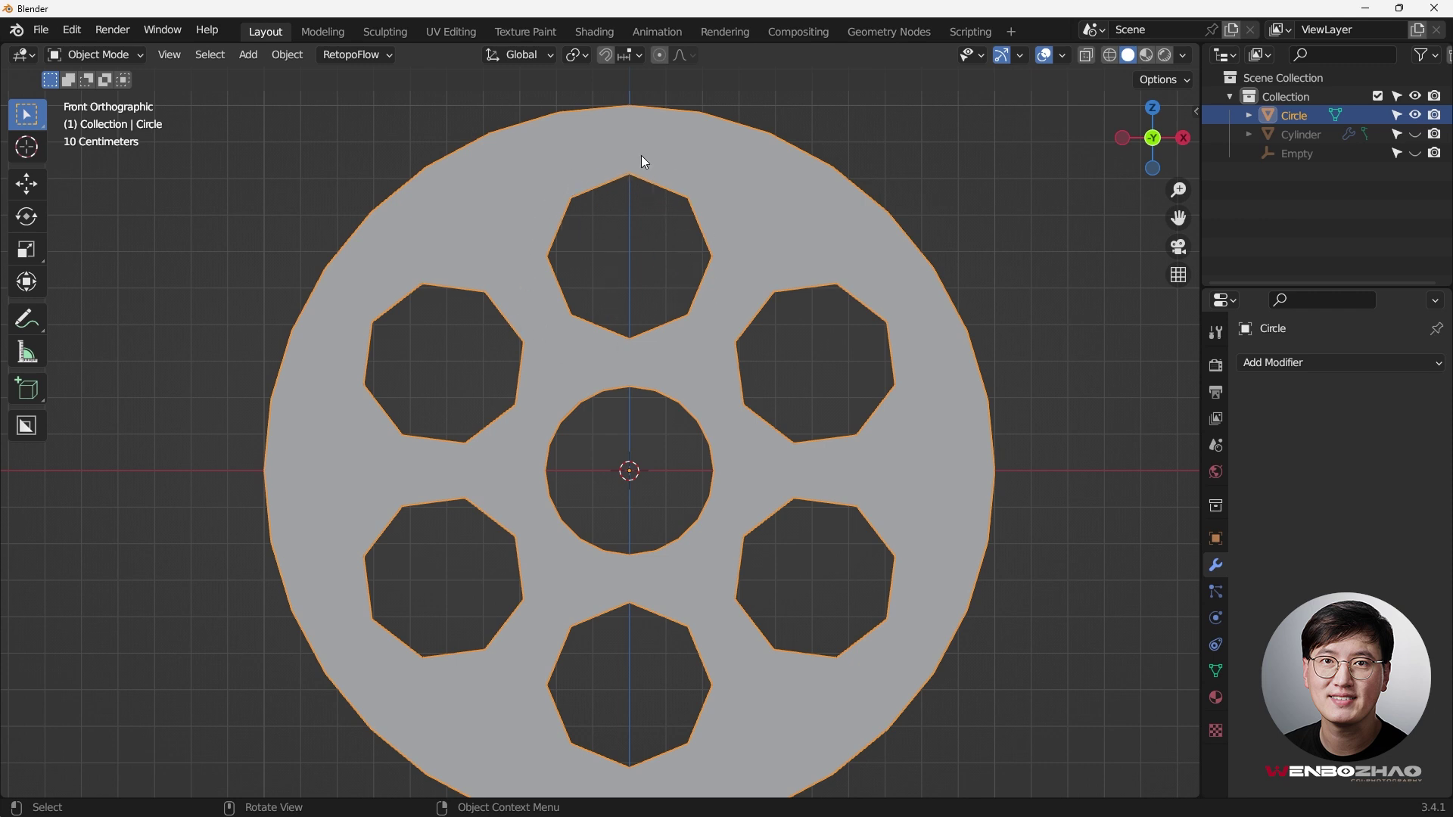
pyautogui.press('Tab')
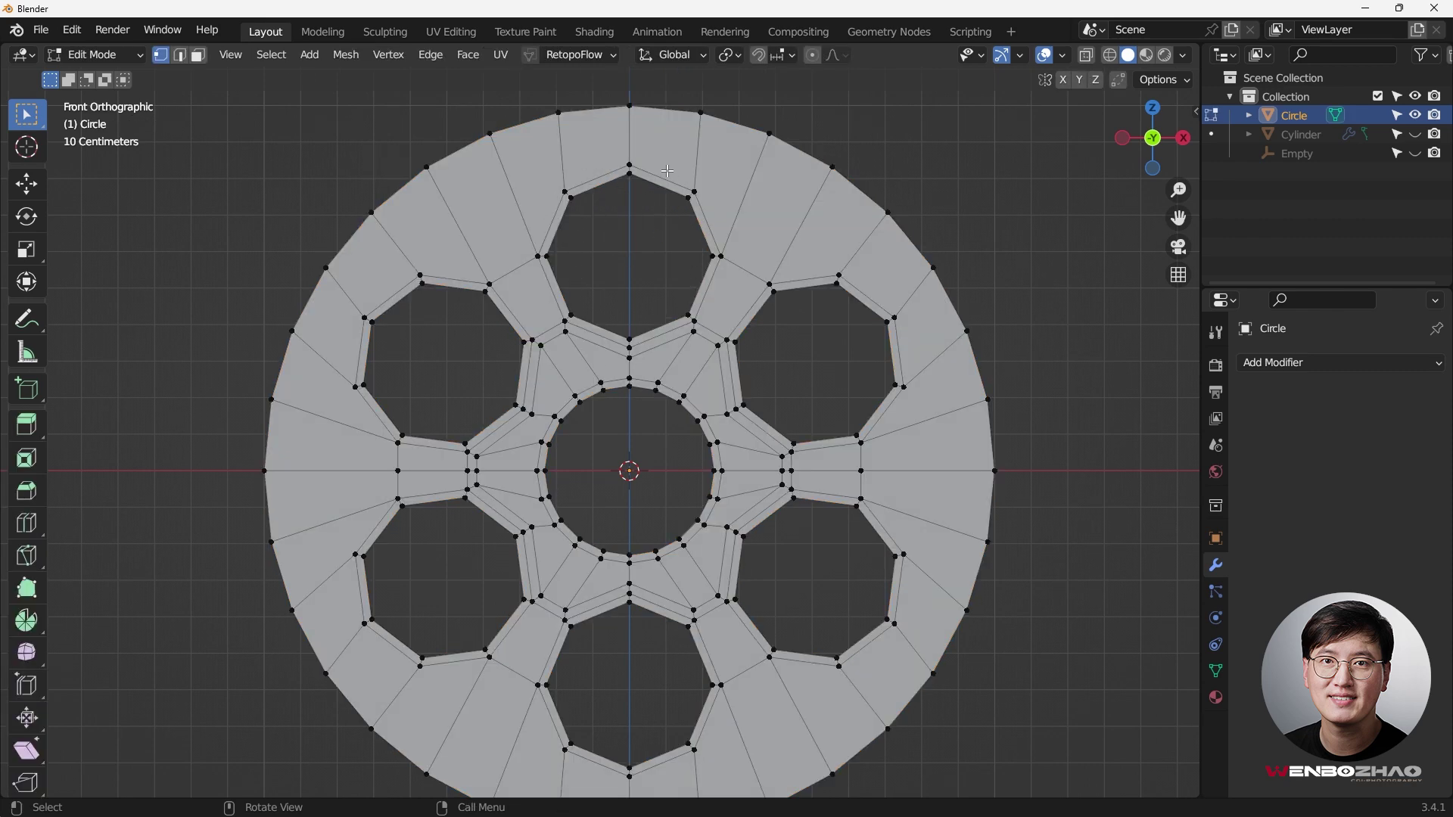
pyautogui.keyDown('shift'); pyautogui.moveTo(576, 387); pyautogui.dragTo(612, 335, button='middle'); pyautogui.keyUp('shift')
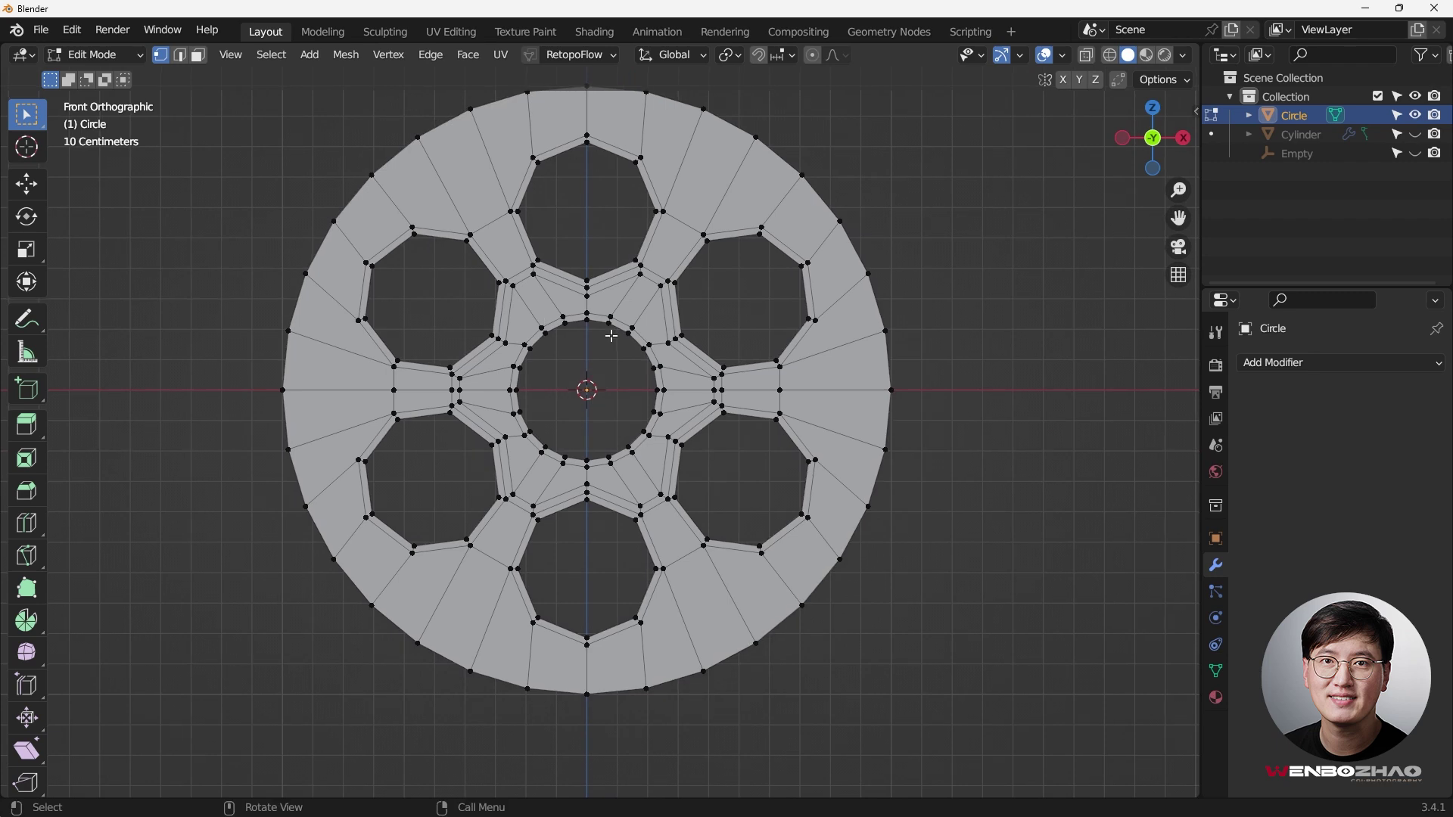
pyautogui.moveTo(703, 290); pyautogui.dragTo(550, 330, button='middle')
pyautogui.press('KP_1')
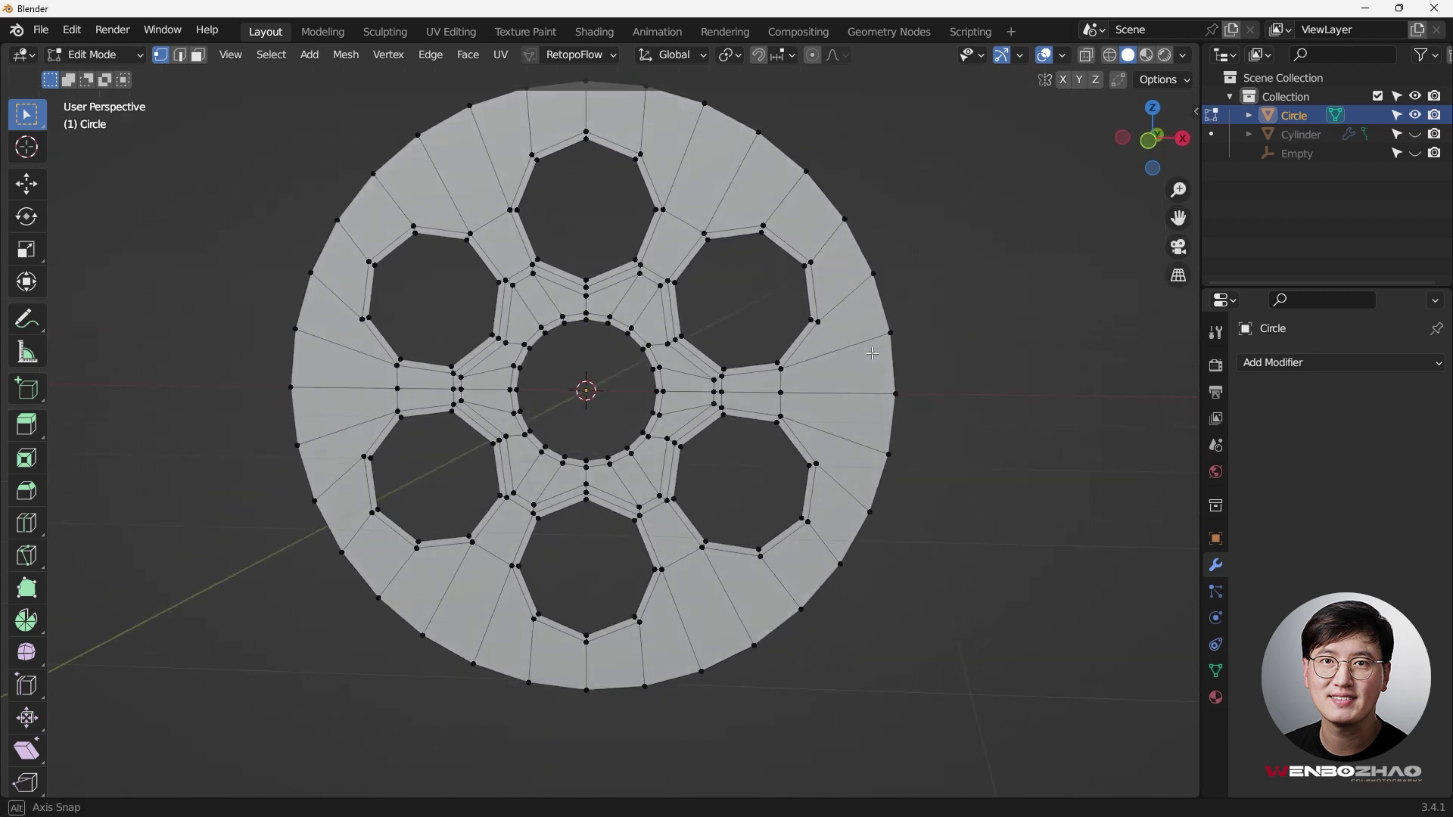
pyautogui.scroll(-2, 838, 339)
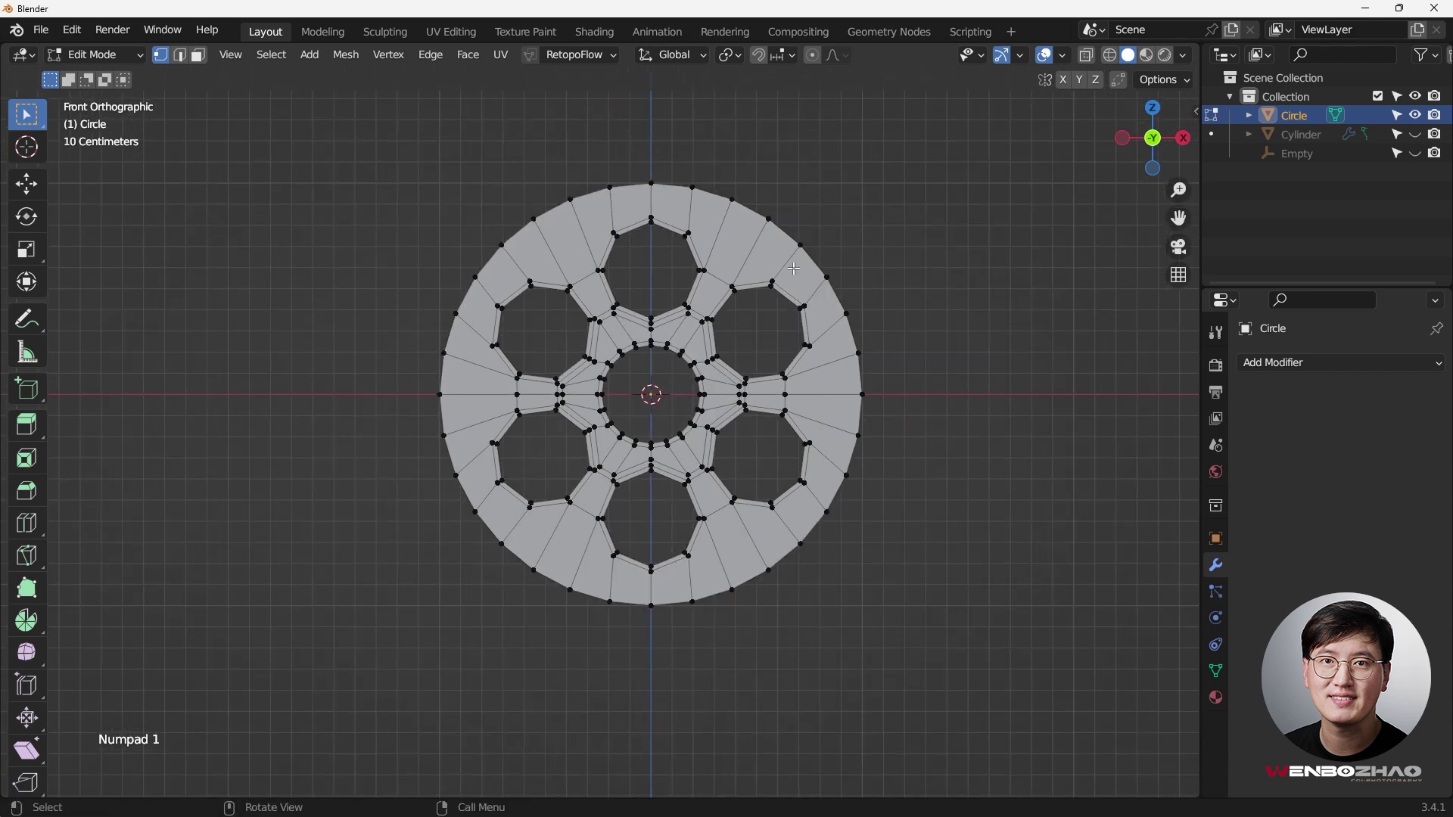
# - Scale the outer edge loop to 0.92, then extrude it and scale to 1.177 for an outer ring
pyautogui.keyDown('alt'); pyautogui.click(808, 251); pyautogui.keyUp('alt')
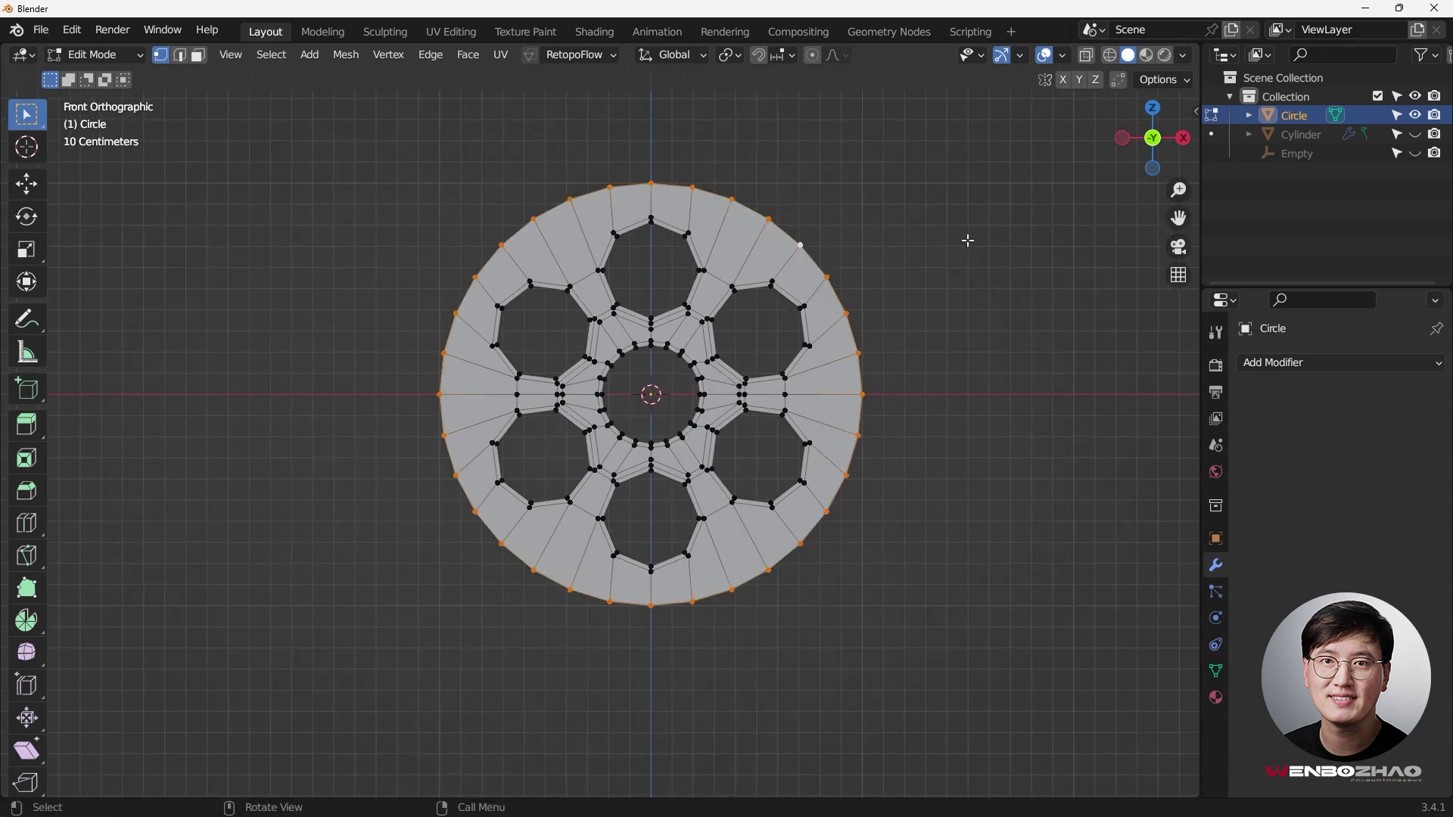
pyautogui.press('s')
pyautogui.click(942, 252)
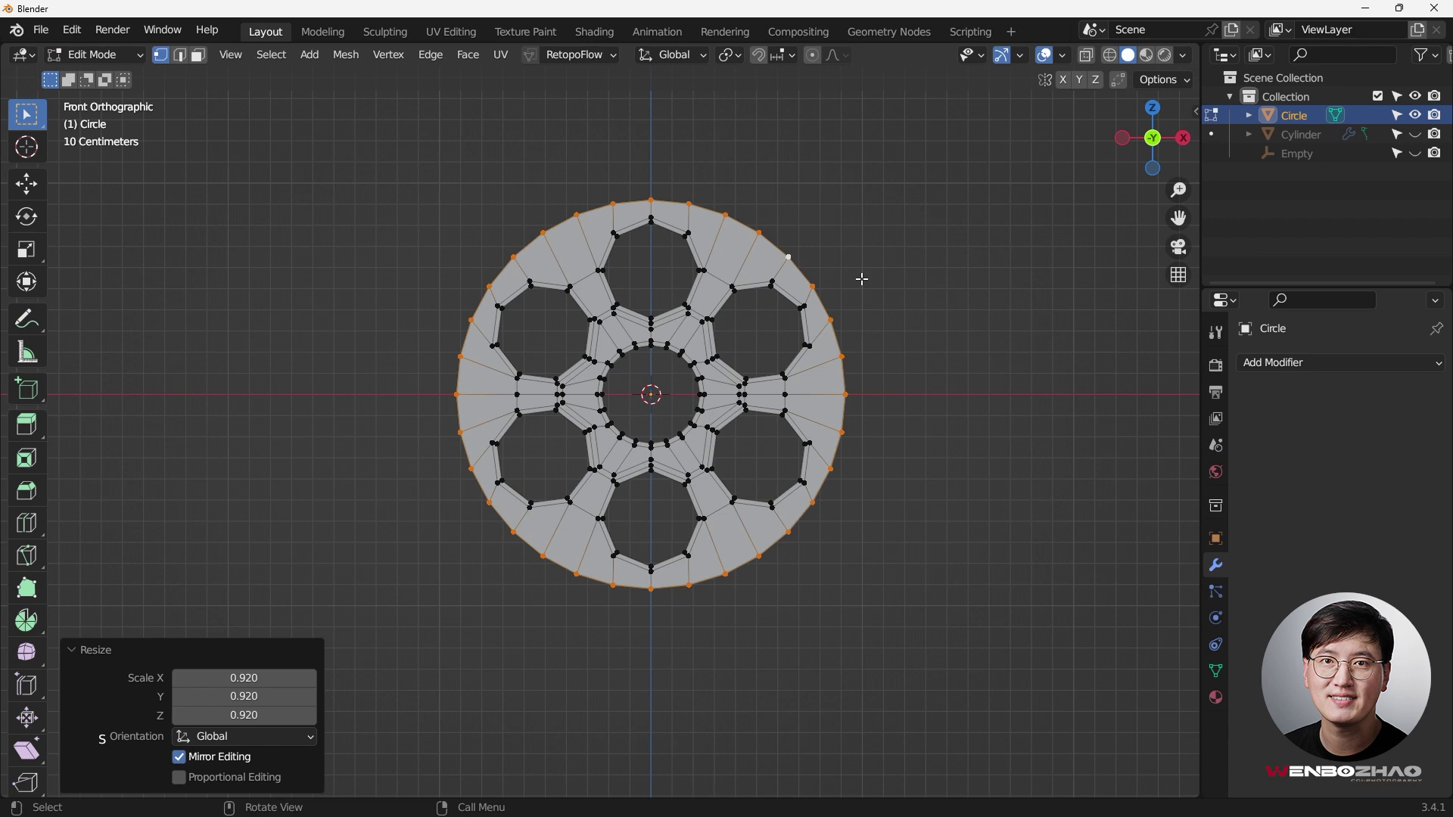
pyautogui.press('e')
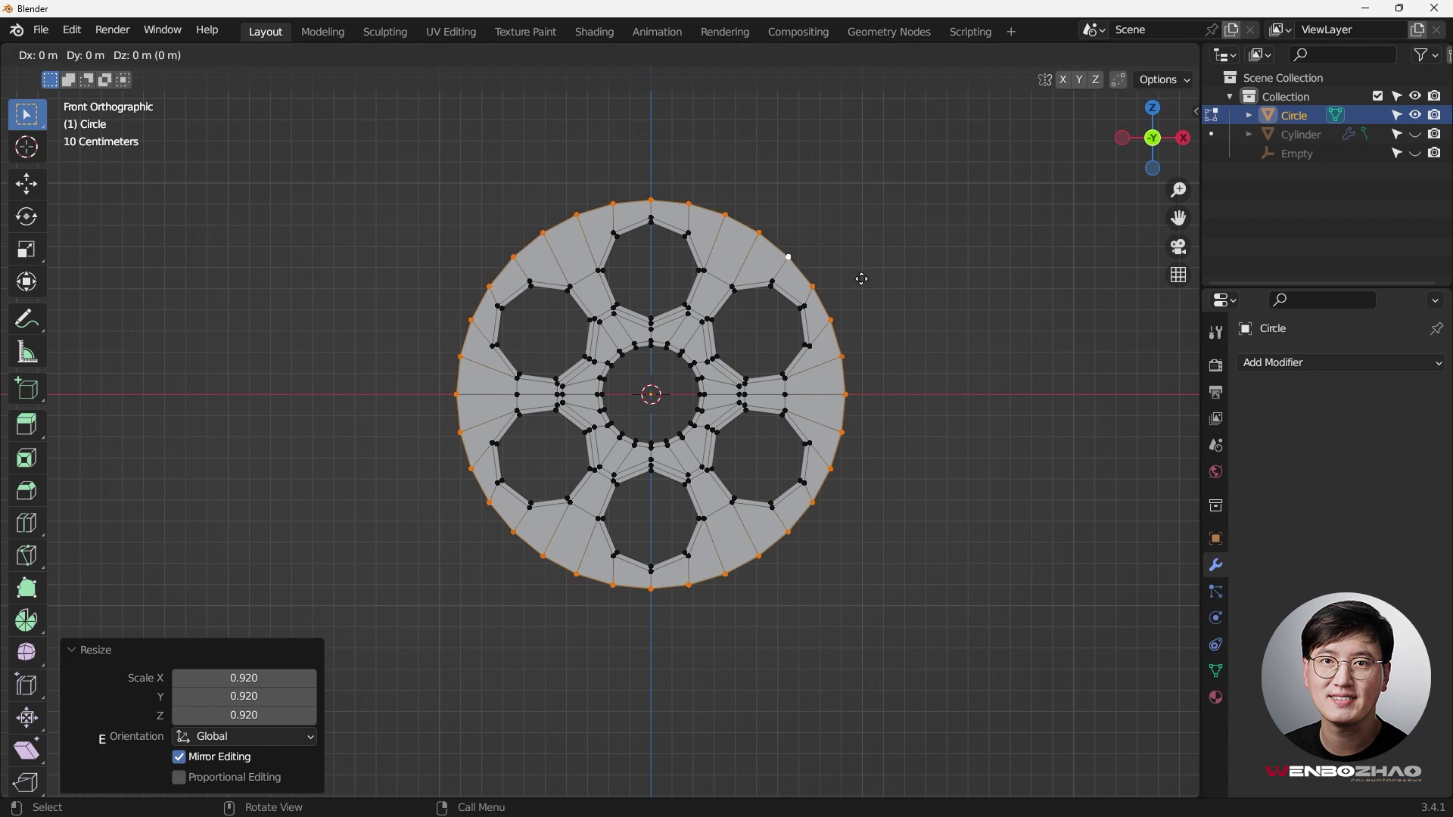
pyautogui.press('s')
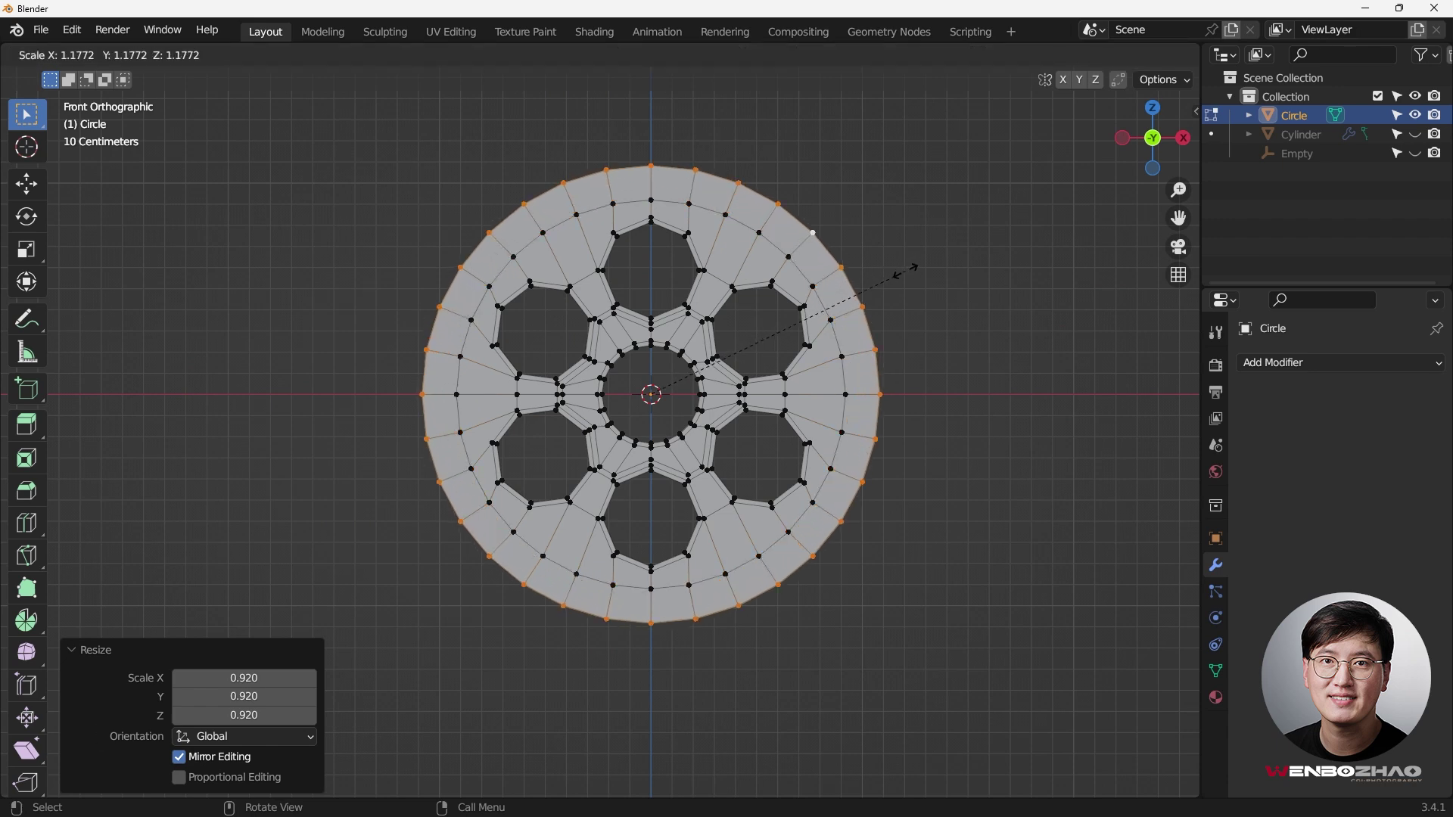
pyautogui.click(908, 270)
# - Select the whole mesh and extrude it along Y by about 0.487 m from side view
pyautogui.moveTo(908, 270); pyautogui.dragTo(801, 312, button='middle')
pyautogui.press('KP_1')
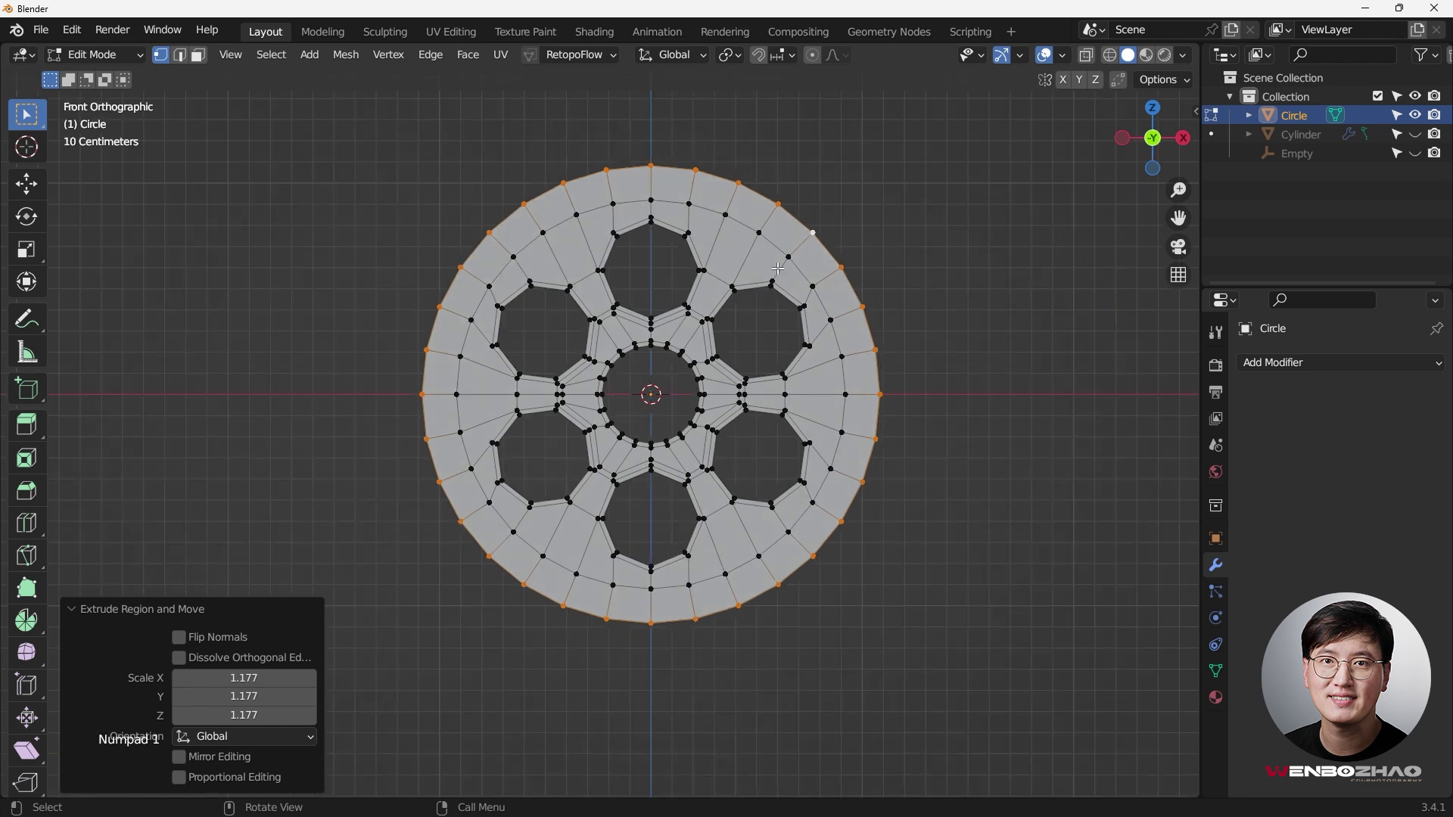
pyautogui.press('a')
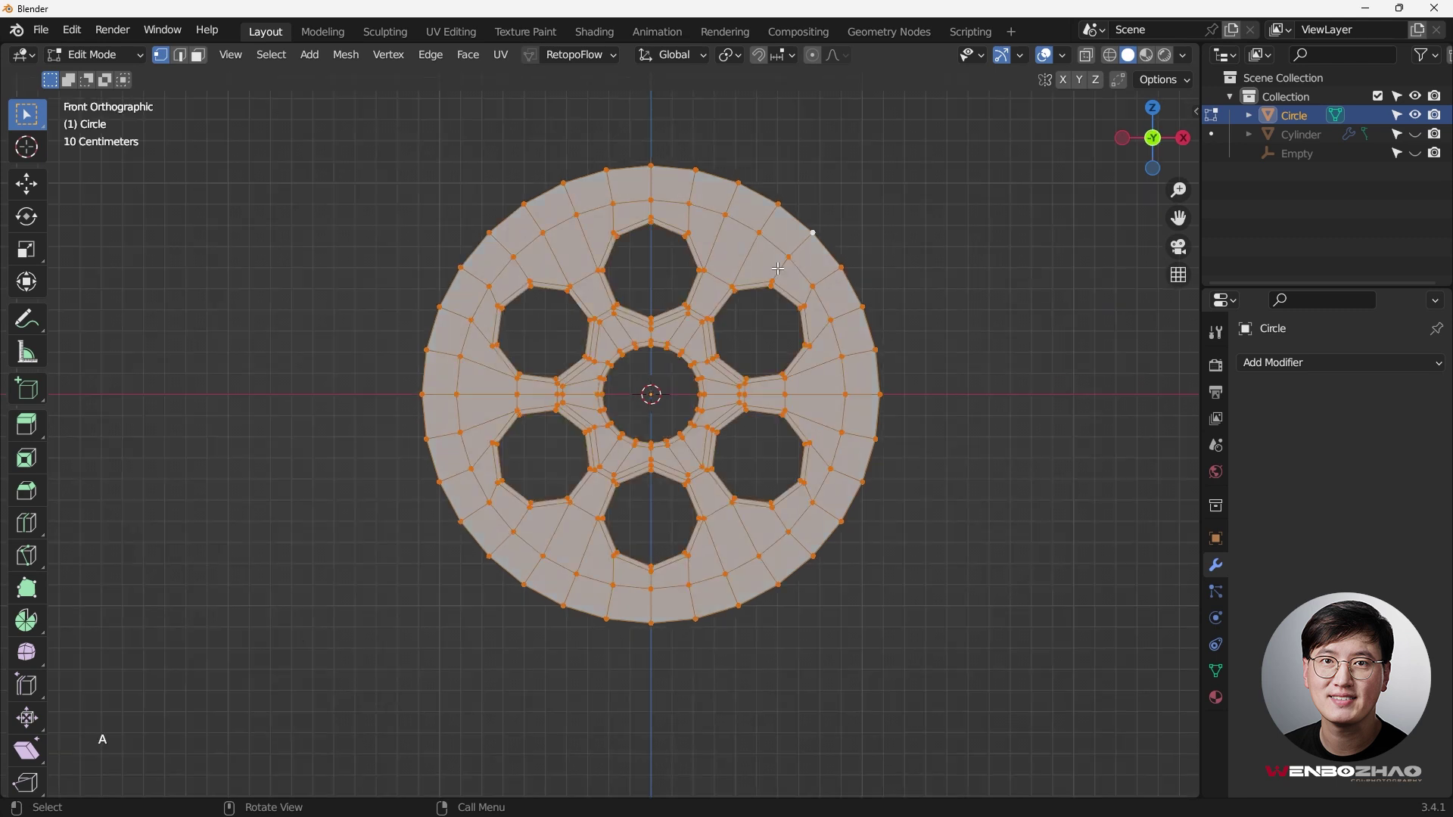
pyautogui.moveTo(779, 270); pyautogui.dragTo(561, 282, button='middle')
pyautogui.press('KP_3')
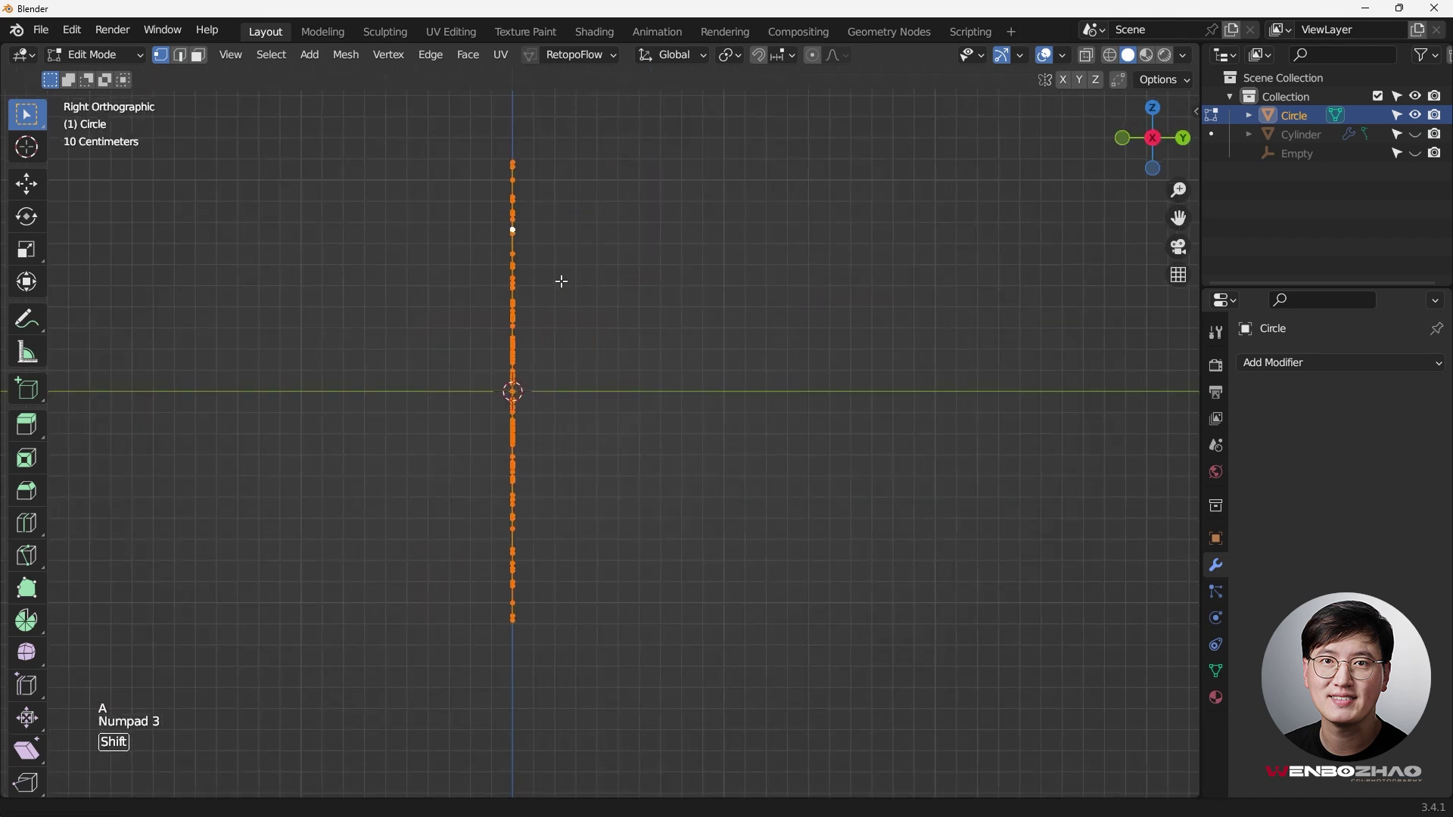
pyautogui.press('e')
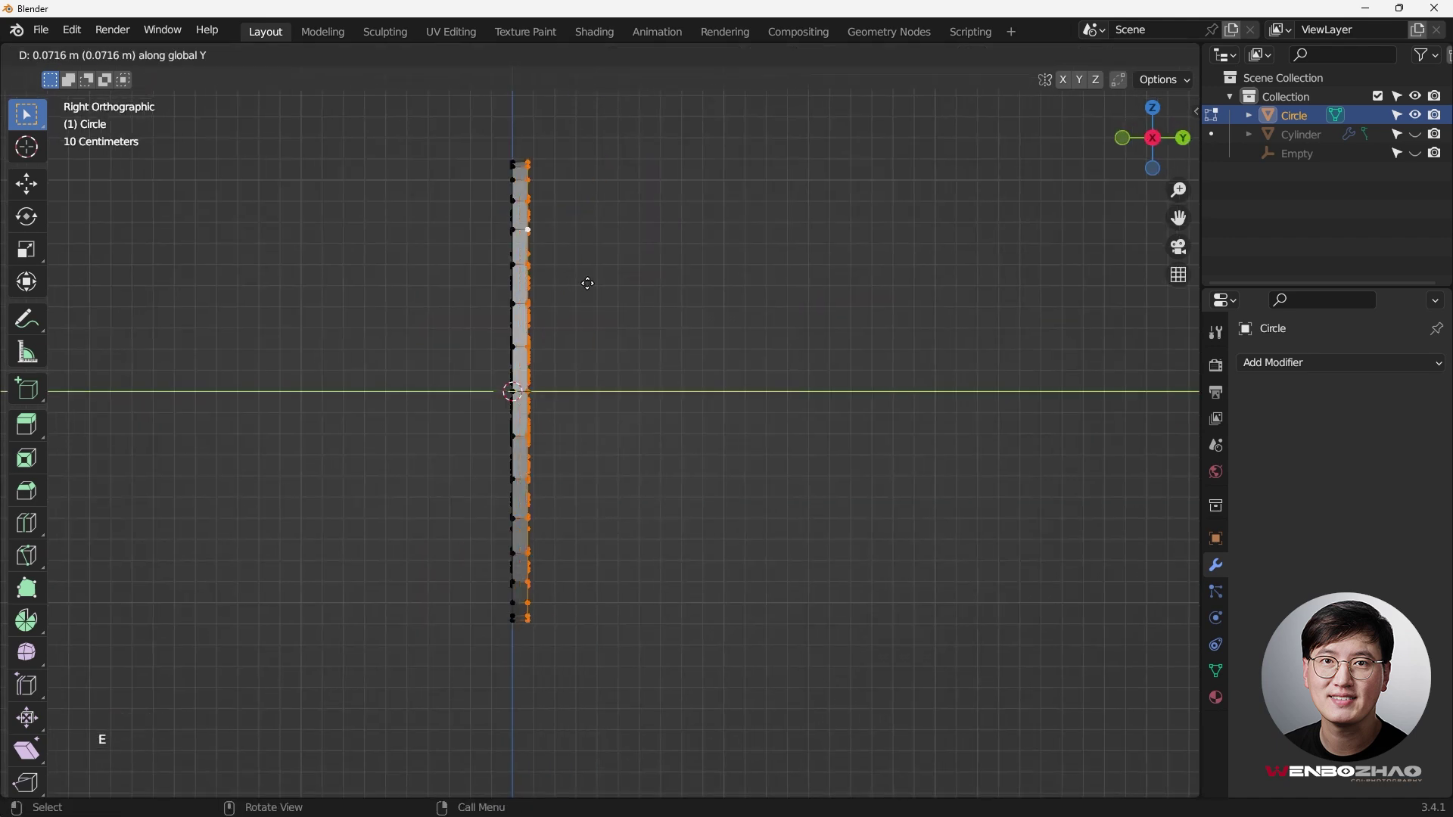
pyautogui.click(664, 288)
# - Orbit to inspect the thickened wheel, return to front view, and toggle X-ray on and off
pyautogui.moveTo(665, 289); pyautogui.dragTo(727, 317, button='middle')
pyautogui.press('KP_1')
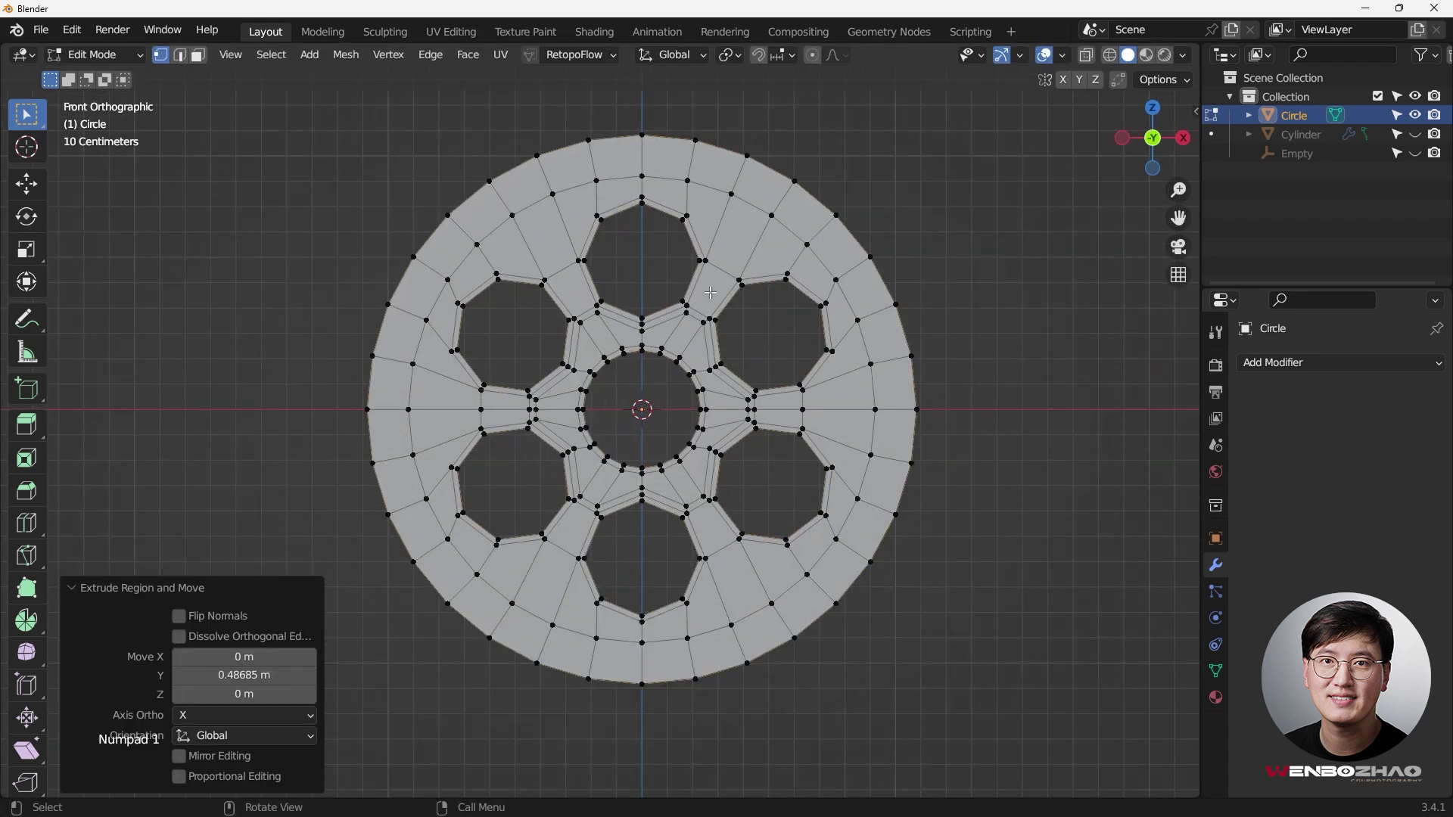
pyautogui.moveTo(708, 206); pyautogui.dragTo(665, 333, button='middle')
pyautogui.press('KP_1')
pyautogui.hotkey('alt', 'z')
pyautogui.hotkey('alt', 'z')
pyautogui.hotkey('alt', 'z')
# - With X-ray on, circle-select the vertices around the centre hole
pyautogui.scroll(2, 643, 344)
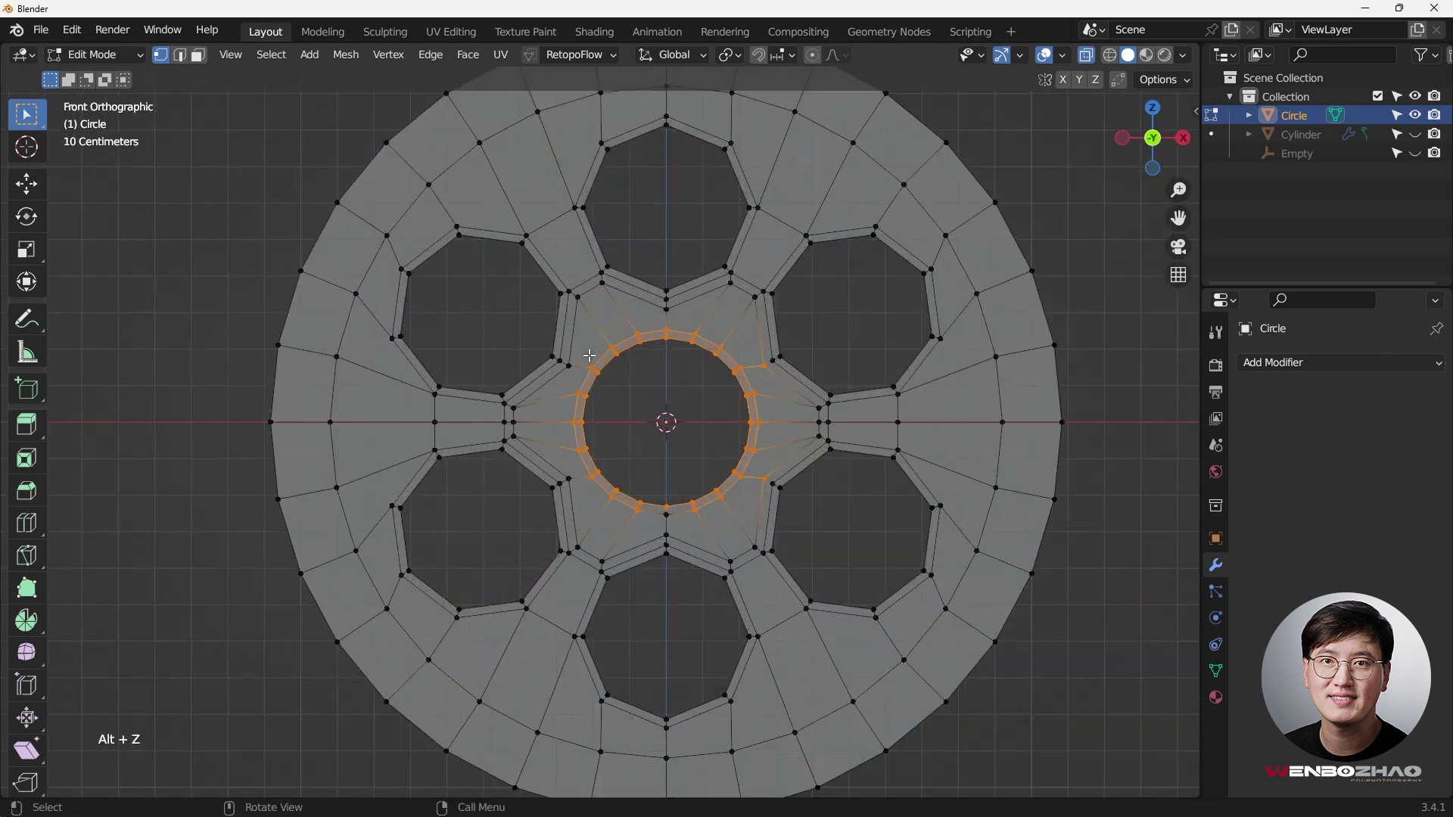
pyautogui.hotkey('alt', 'z')
pyautogui.scroll(-3, 630, 350)
pyautogui.scroll(2, 595, 343)
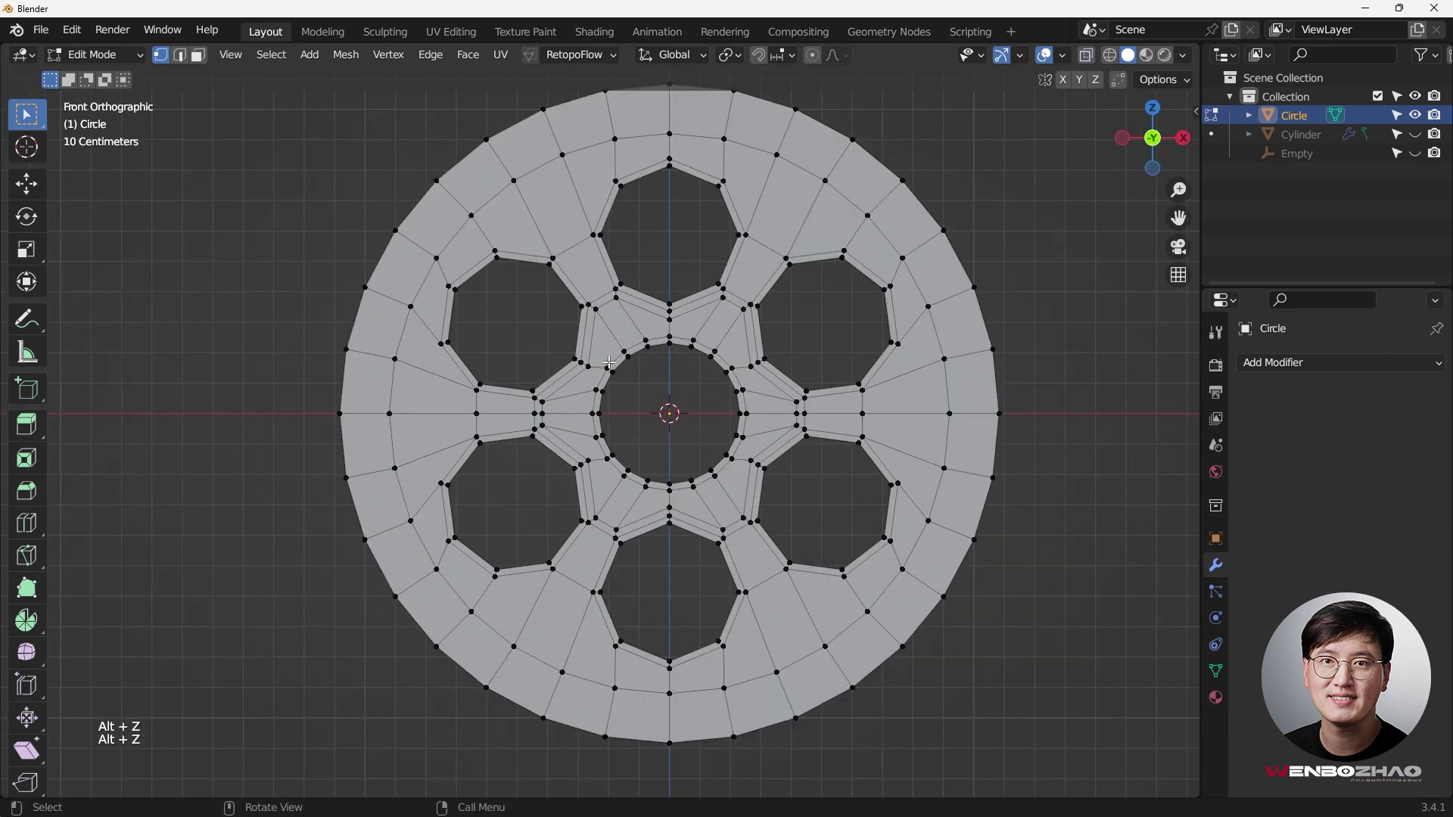
pyautogui.hotkey('alt', 'z')
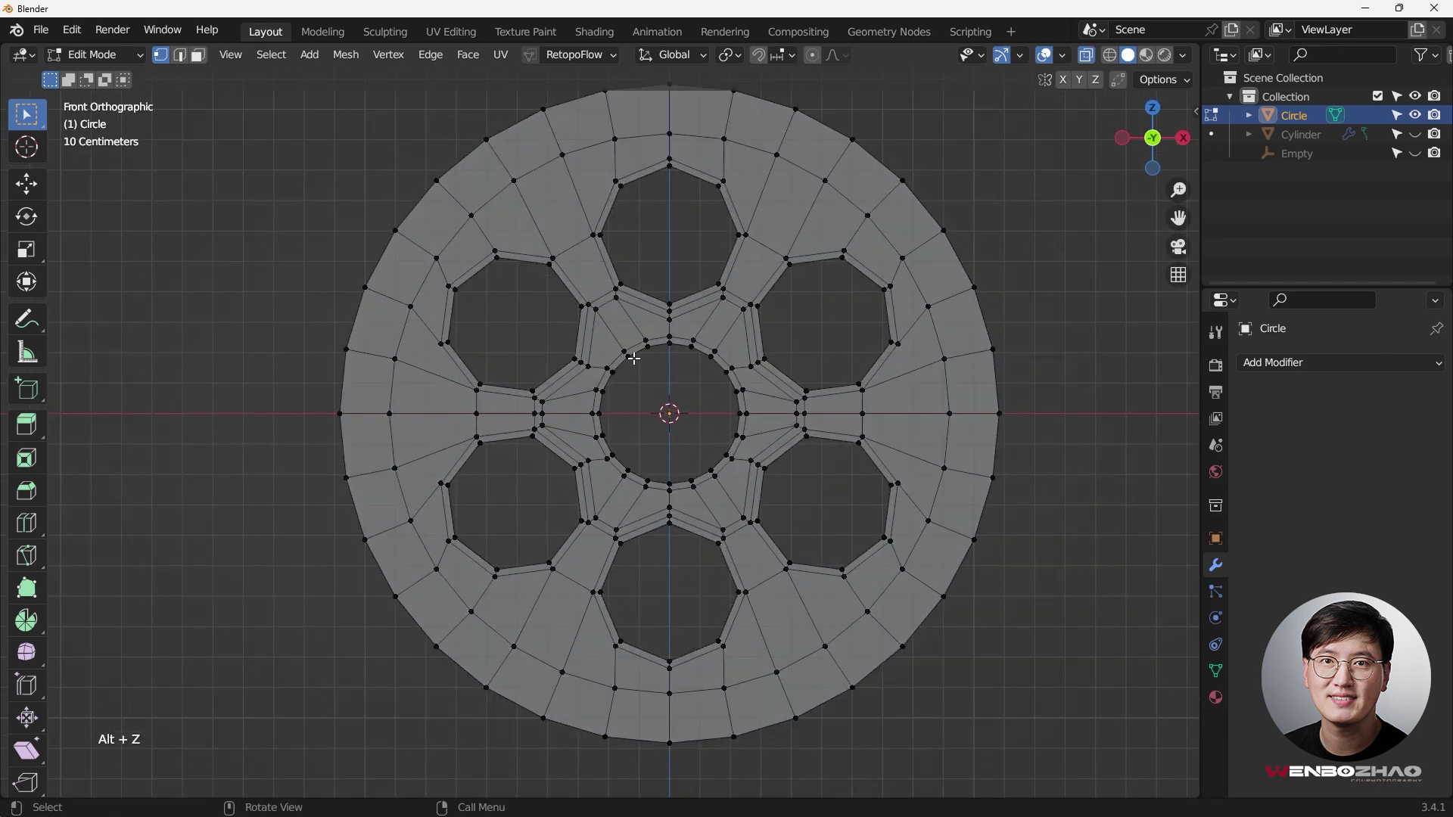
pyautogui.press('c')
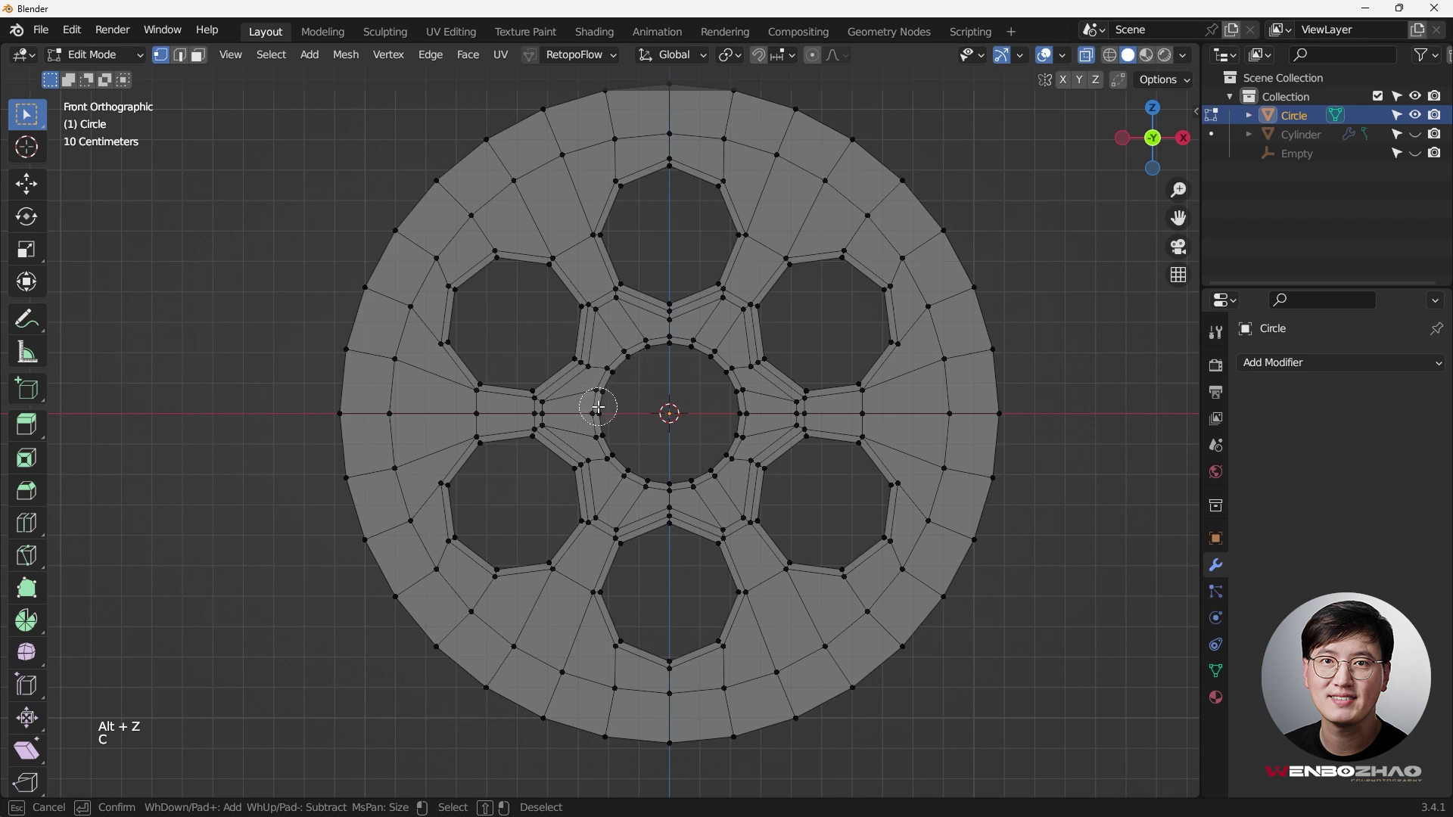
pyautogui.moveTo(599, 407)
pyautogui.mouseDown()
pyautogui.moveTo(667, 352)
pyautogui.moveTo(705, 352)
pyautogui.moveTo(730, 417)
pyautogui.moveTo(696, 464)
pyautogui.moveTo(619, 447)
pyautogui.mouseUp()
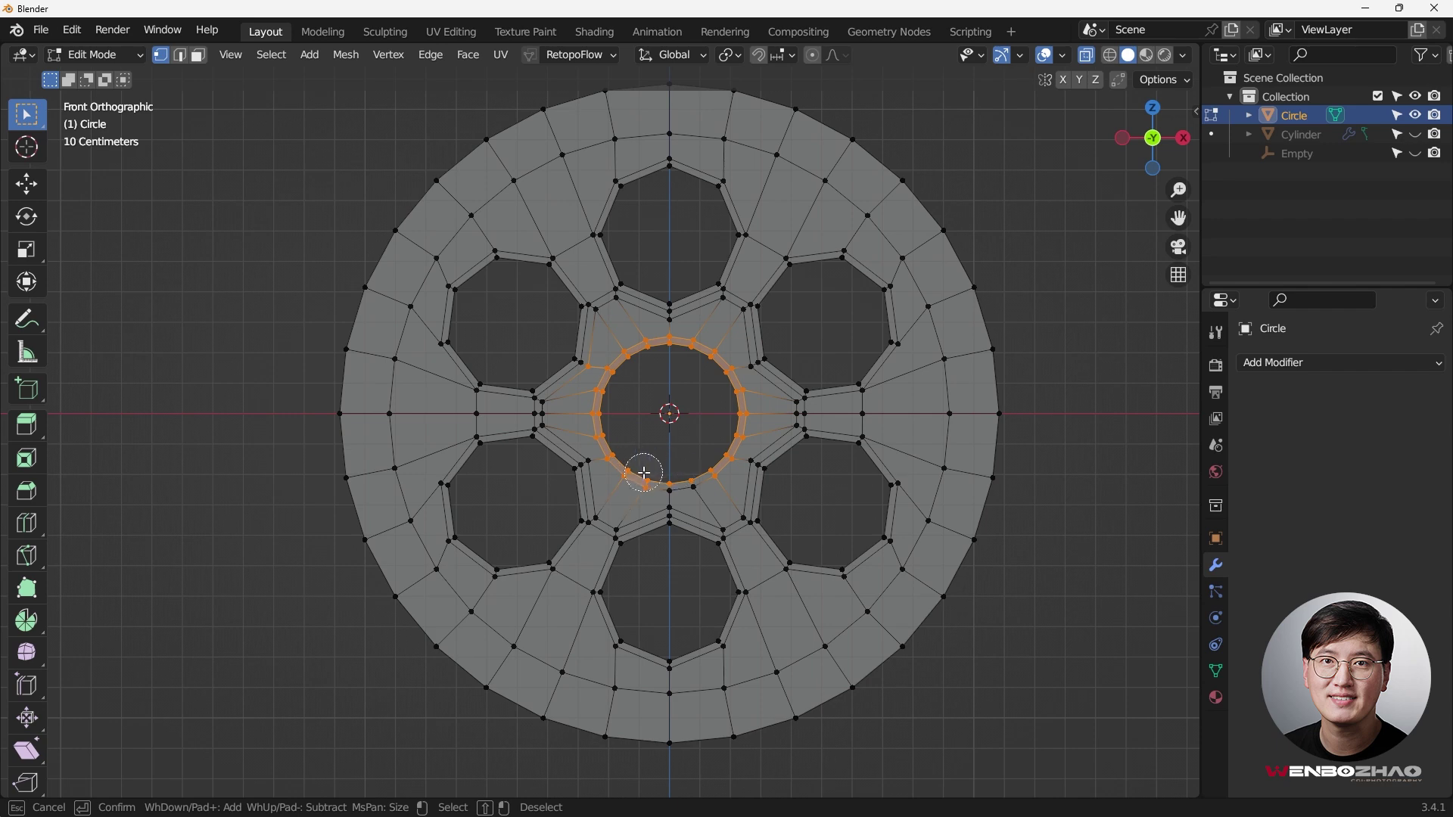
pyautogui.press('Escape')
# - Orbit to check the selection through the thickness, then return to front view
pyautogui.scroll(2, 584, 359)
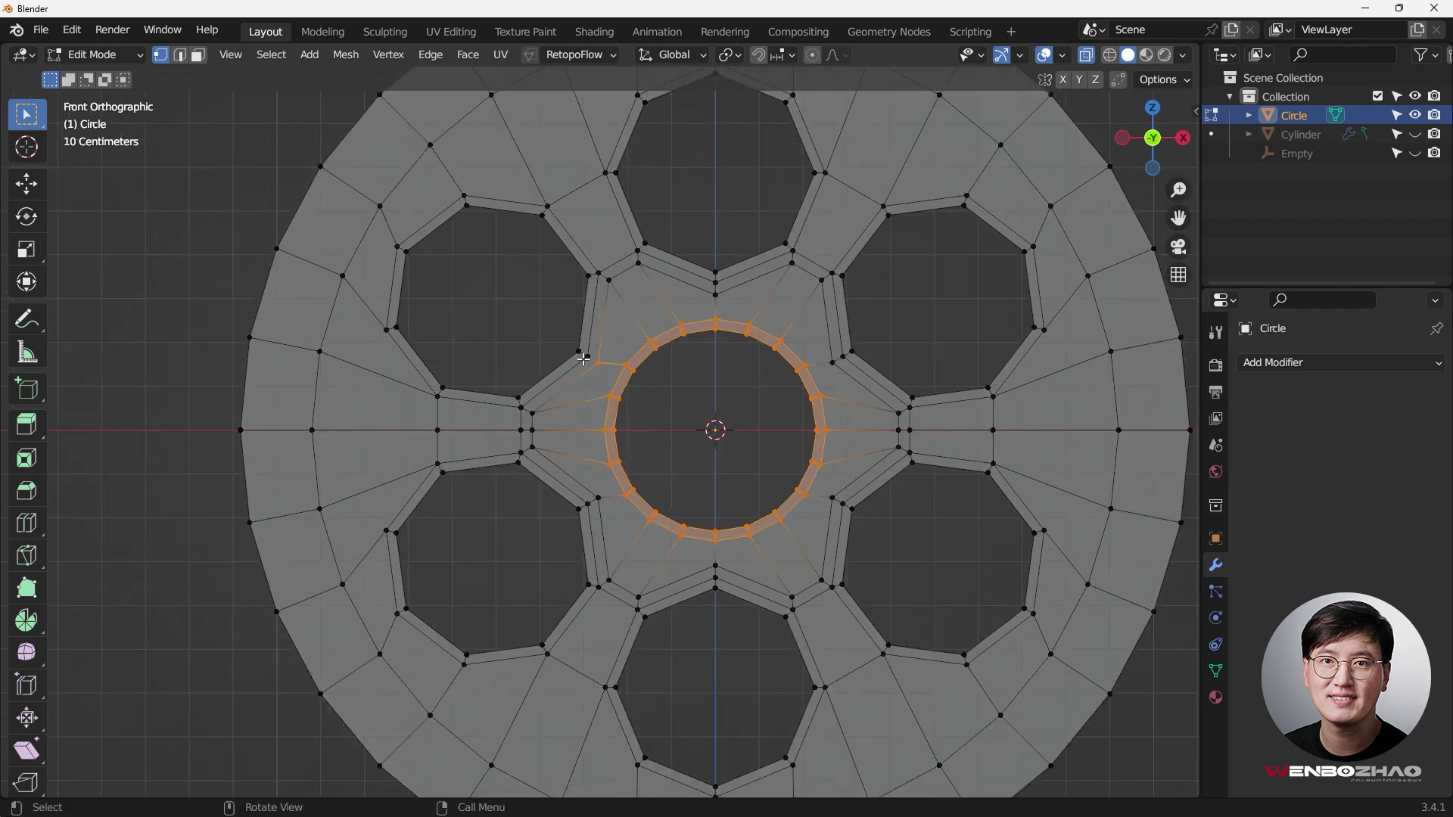
pyautogui.press('b')
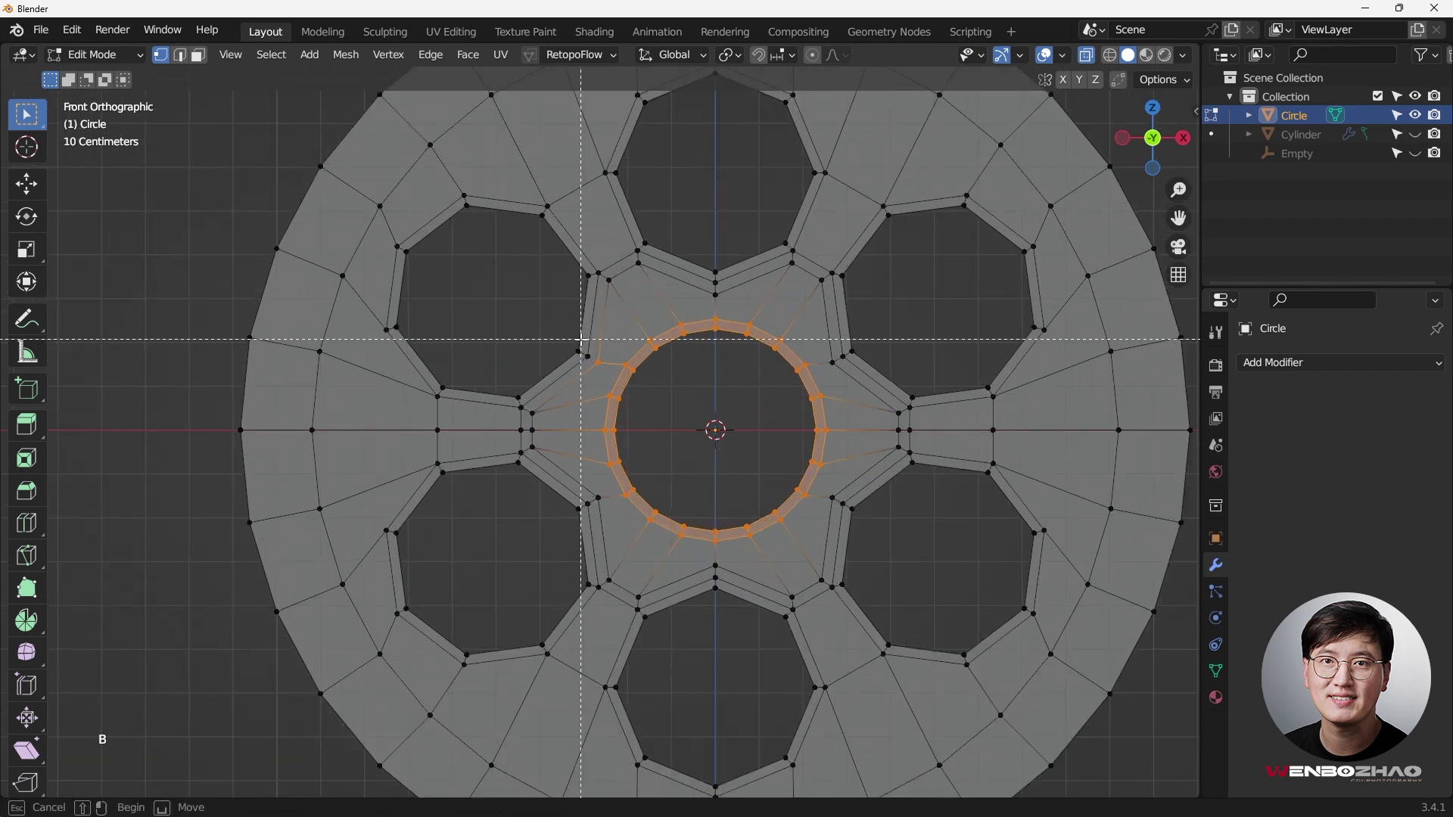
pyautogui.scroll(-3, 594, 356)
pyautogui.moveTo(649, 383)
pyautogui.mouseDown(button='middle')
pyautogui.moveTo(572, 383)
pyautogui.moveTo(666, 397)
pyautogui.mouseUp(button='middle')
pyautogui.press('KP_1')
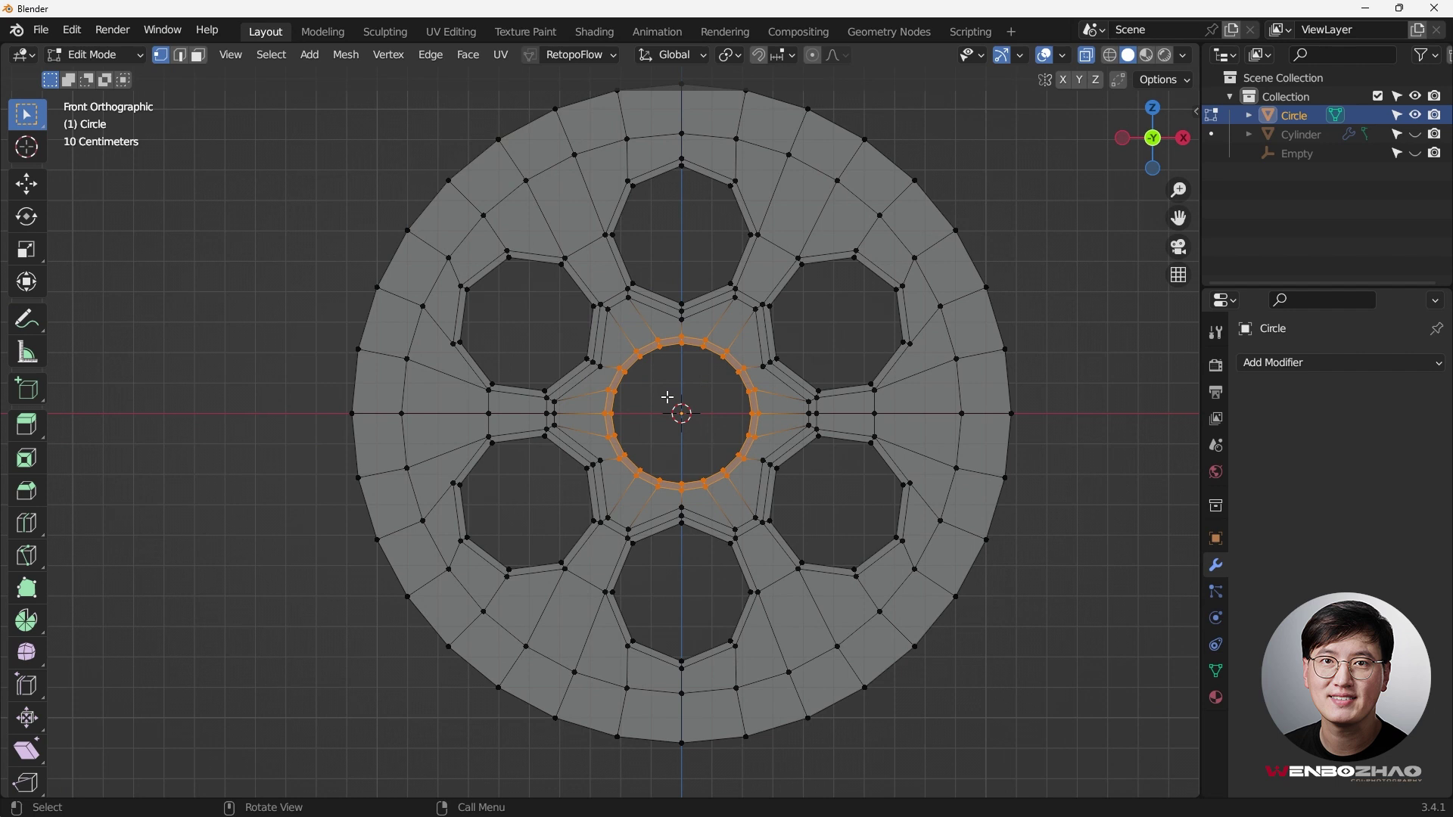
pyautogui.press('ctrl')
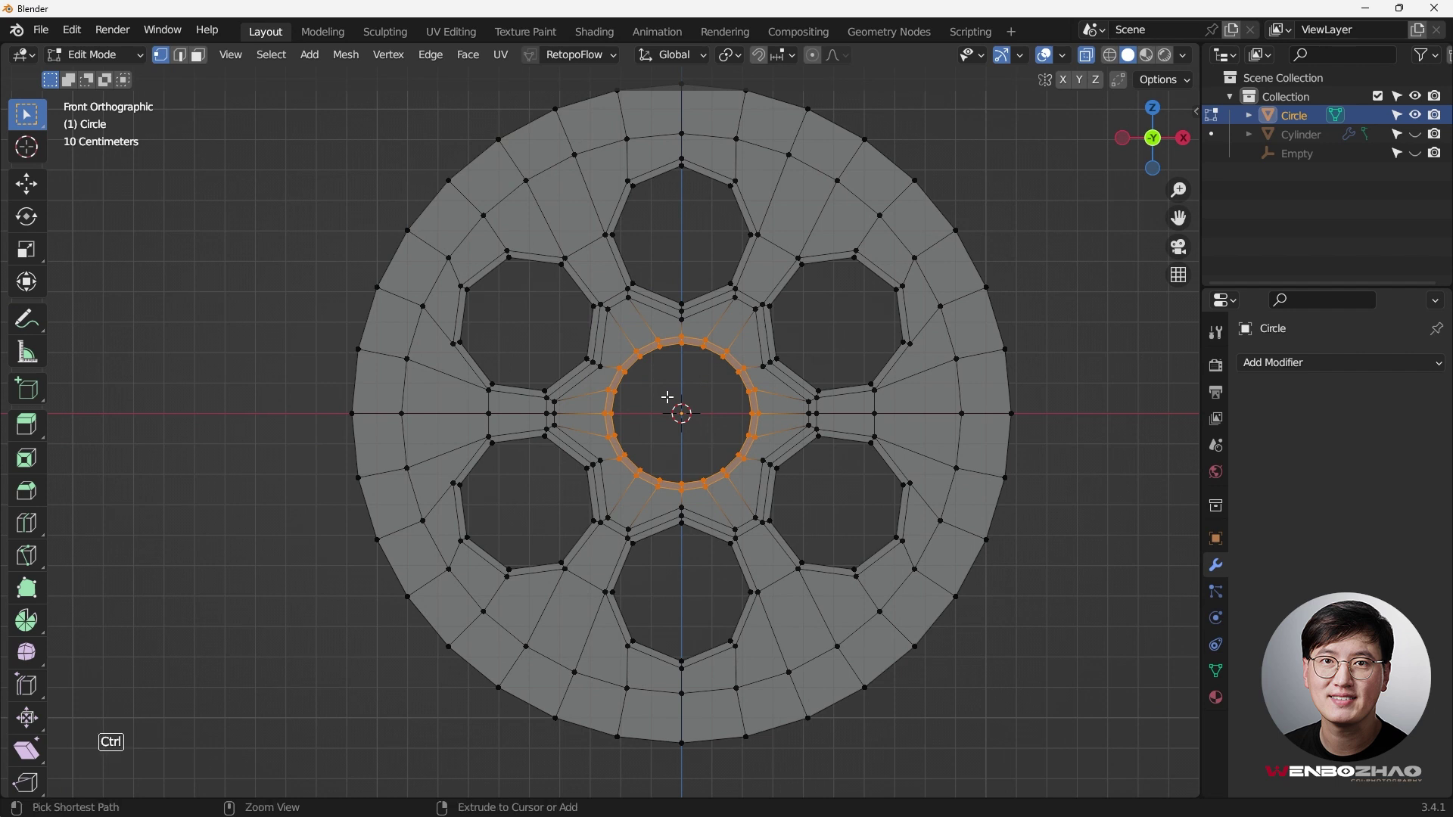
# - Grow the selection from the centre hole and paint in the inner faces around the holes
pyautogui.press('ctrl+KP_Add')
pyautogui.press('ctrl+KP_Add')
pyautogui.press('ctrl+KP_Add')
pyautogui.press('ctrl+KP_Add')
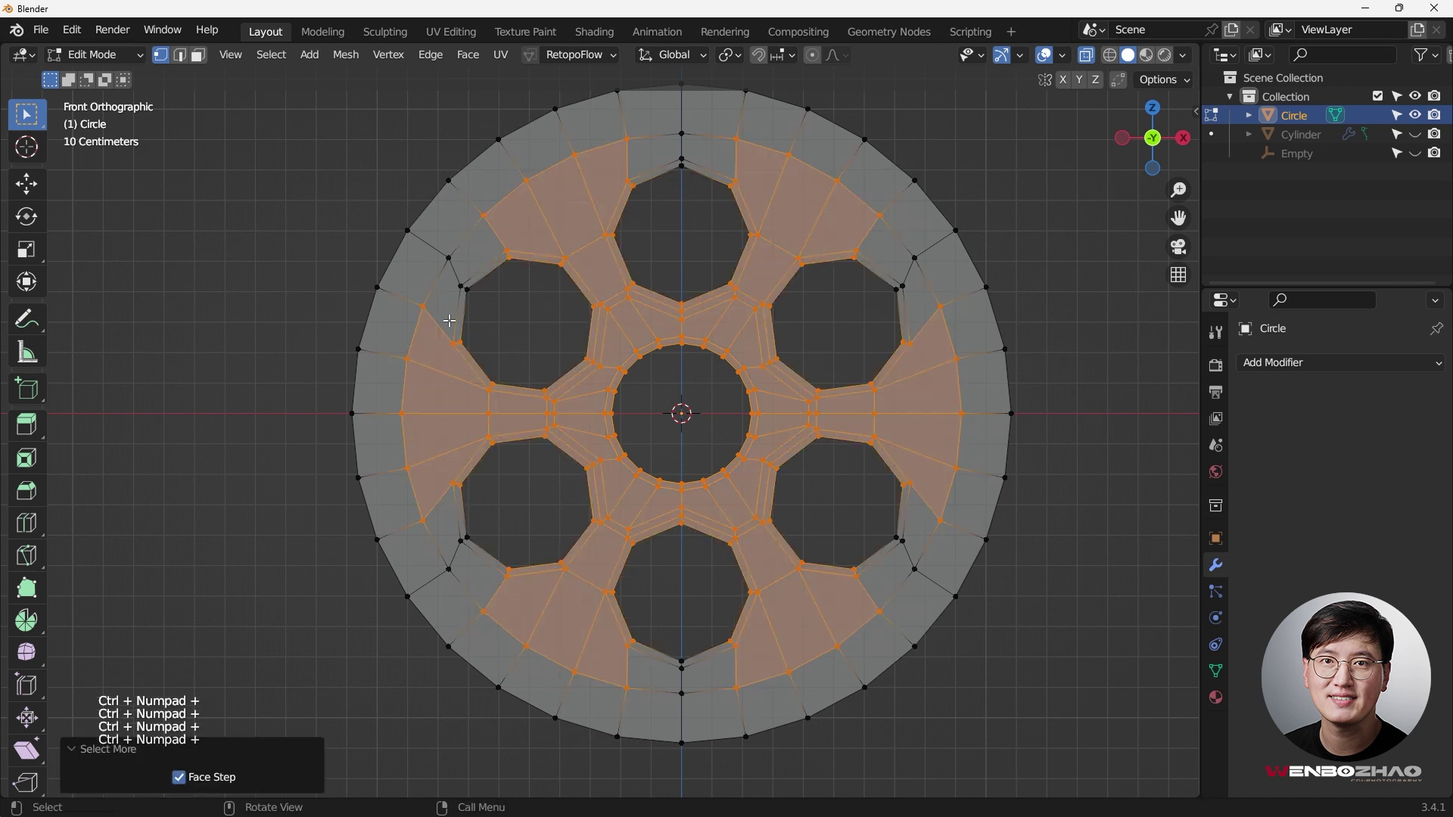
pyautogui.keyDown('shift'); pyautogui.moveTo(661, 217); pyautogui.dragTo(620, 224, button='middle'); pyautogui.keyUp('shift')
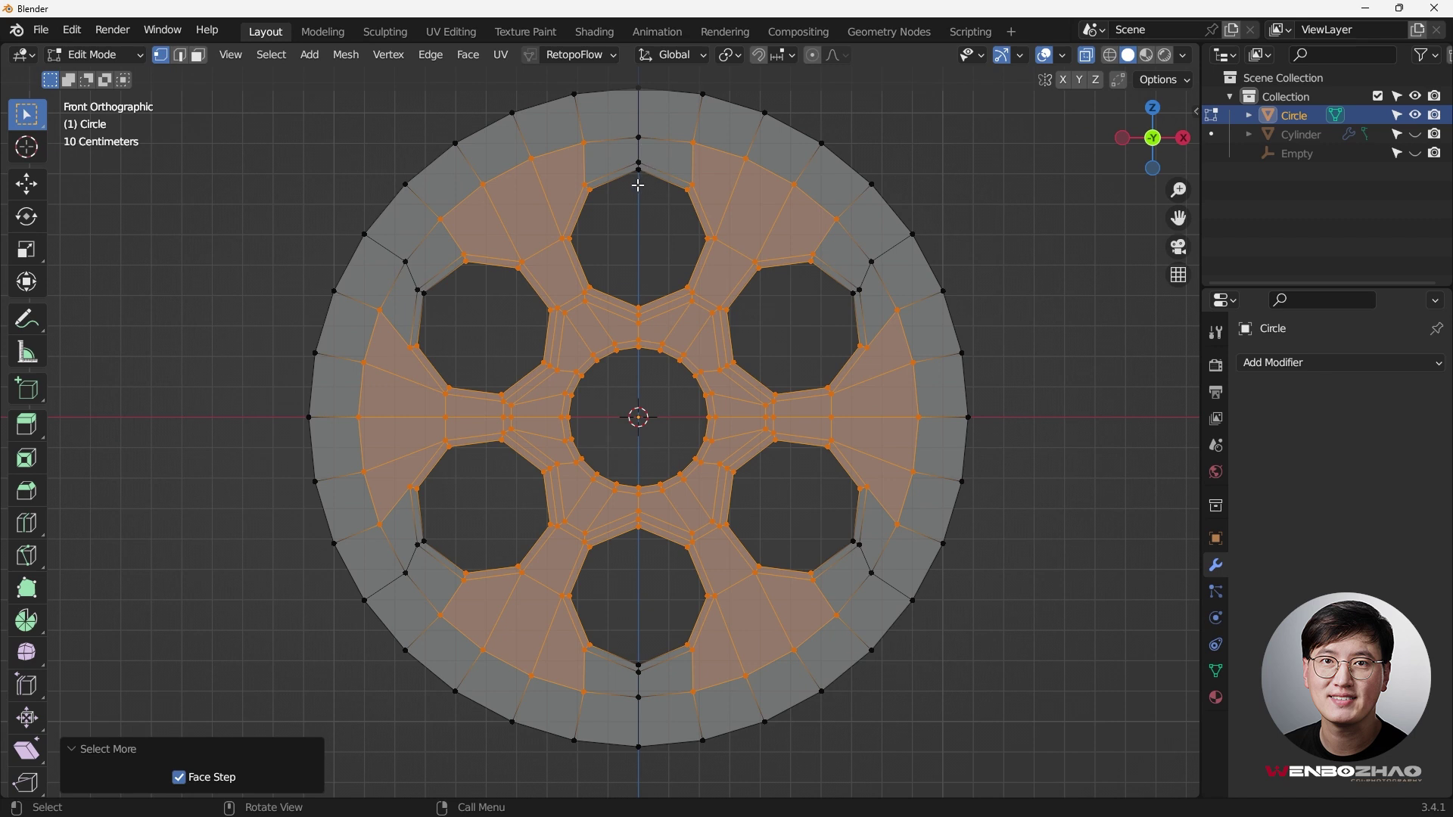
pyautogui.press('c')
pyautogui.moveTo(638, 182); pyautogui.dragTo(639, 144)
pyautogui.moveTo(422, 292); pyautogui.dragTo(405, 308)
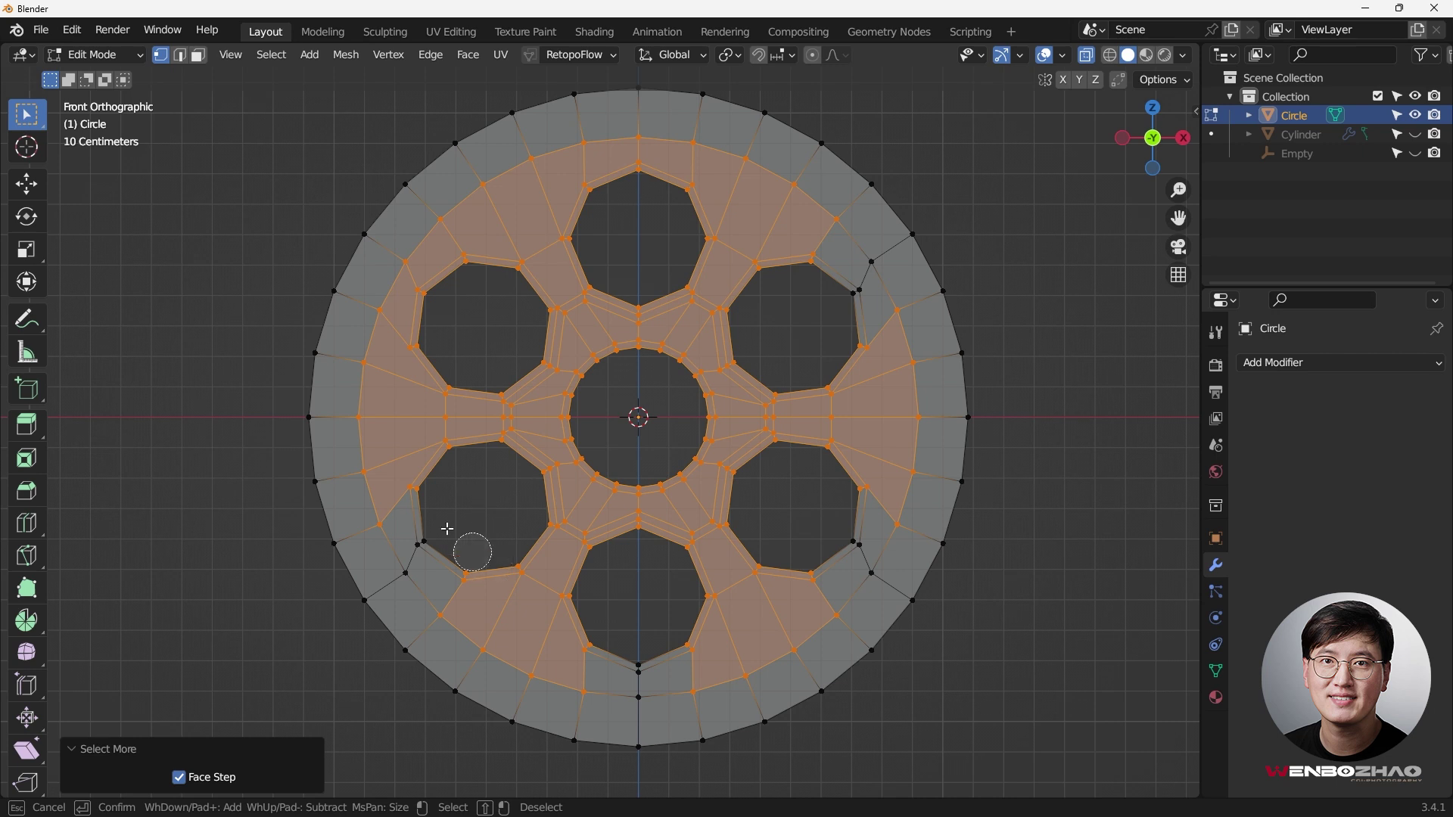
pyautogui.moveTo(470, 544)
pyautogui.mouseDown()
pyautogui.moveTo(466, 590)
pyautogui.moveTo(410, 561)
pyautogui.moveTo(667, 640)
pyautogui.moveTo(624, 676)
pyautogui.moveTo(643, 682)
pyautogui.moveTo(842, 554)
pyautogui.moveTo(860, 562)
pyautogui.moveTo(738, 443)
pyautogui.moveTo(853, 302)
pyautogui.moveTo(859, 267)
pyautogui.moveTo(802, 327)
pyautogui.mouseUp()
pyautogui.rightClick(795, 333)
pyautogui.scroll(-4, 792, 338)
# - Scale the selected inner section to 0.424 along Y to recess it
pyautogui.press('KP_3')
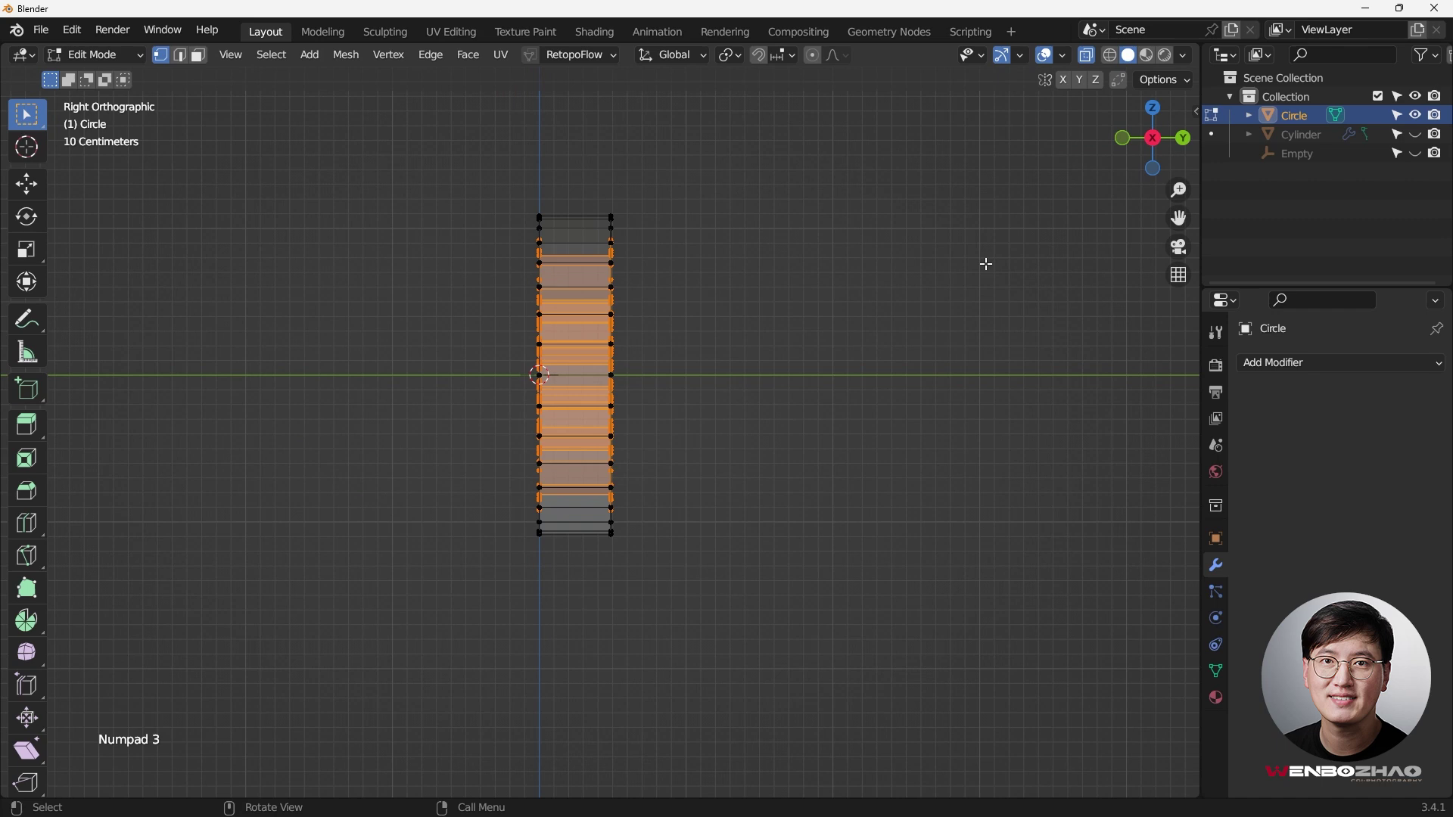
pyautogui.press('s')
pyautogui.press('y')
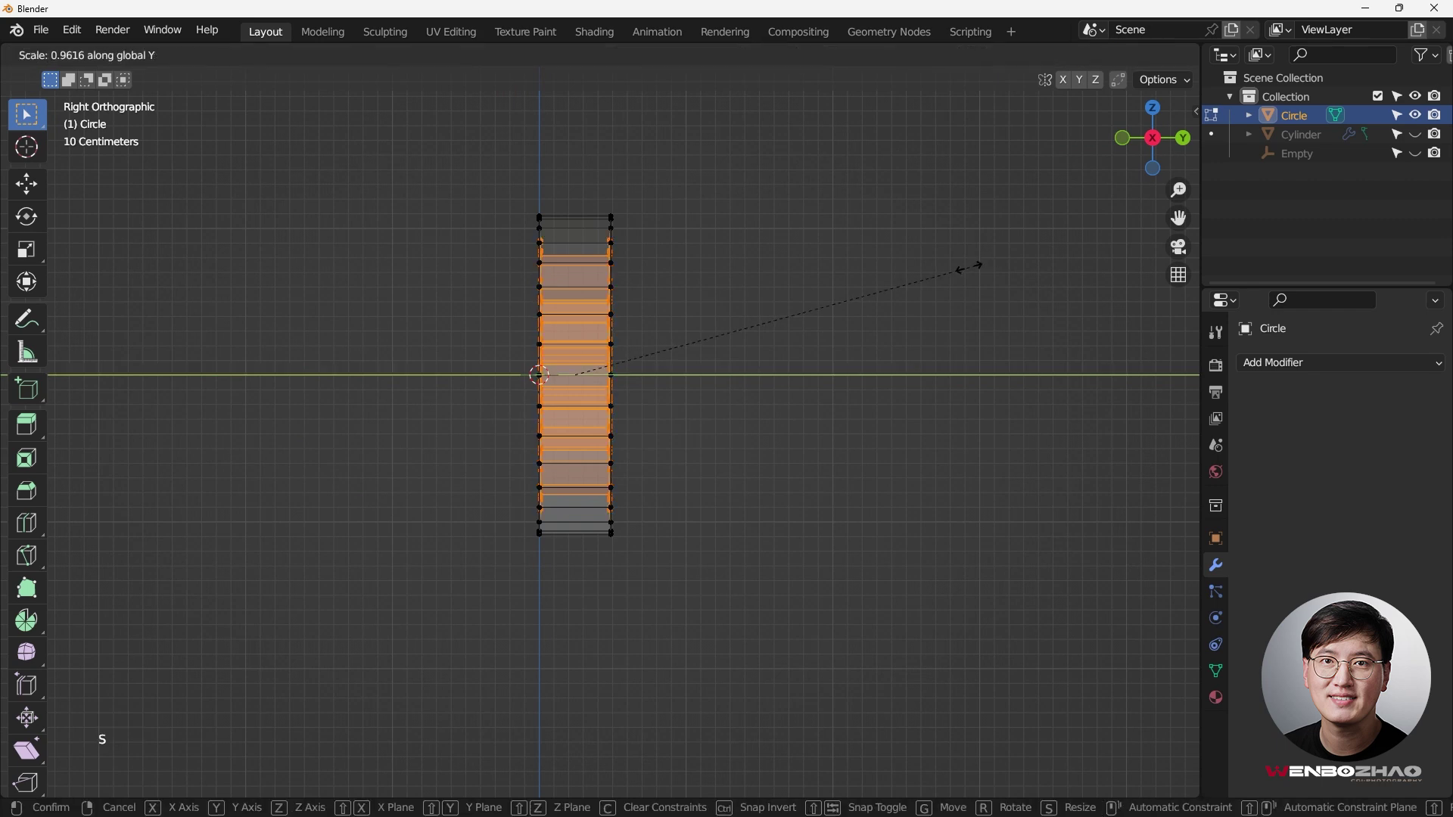
pyautogui.click(763, 346)
pyautogui.moveTo(669, 363); pyautogui.dragTo(833, 214, button='middle')
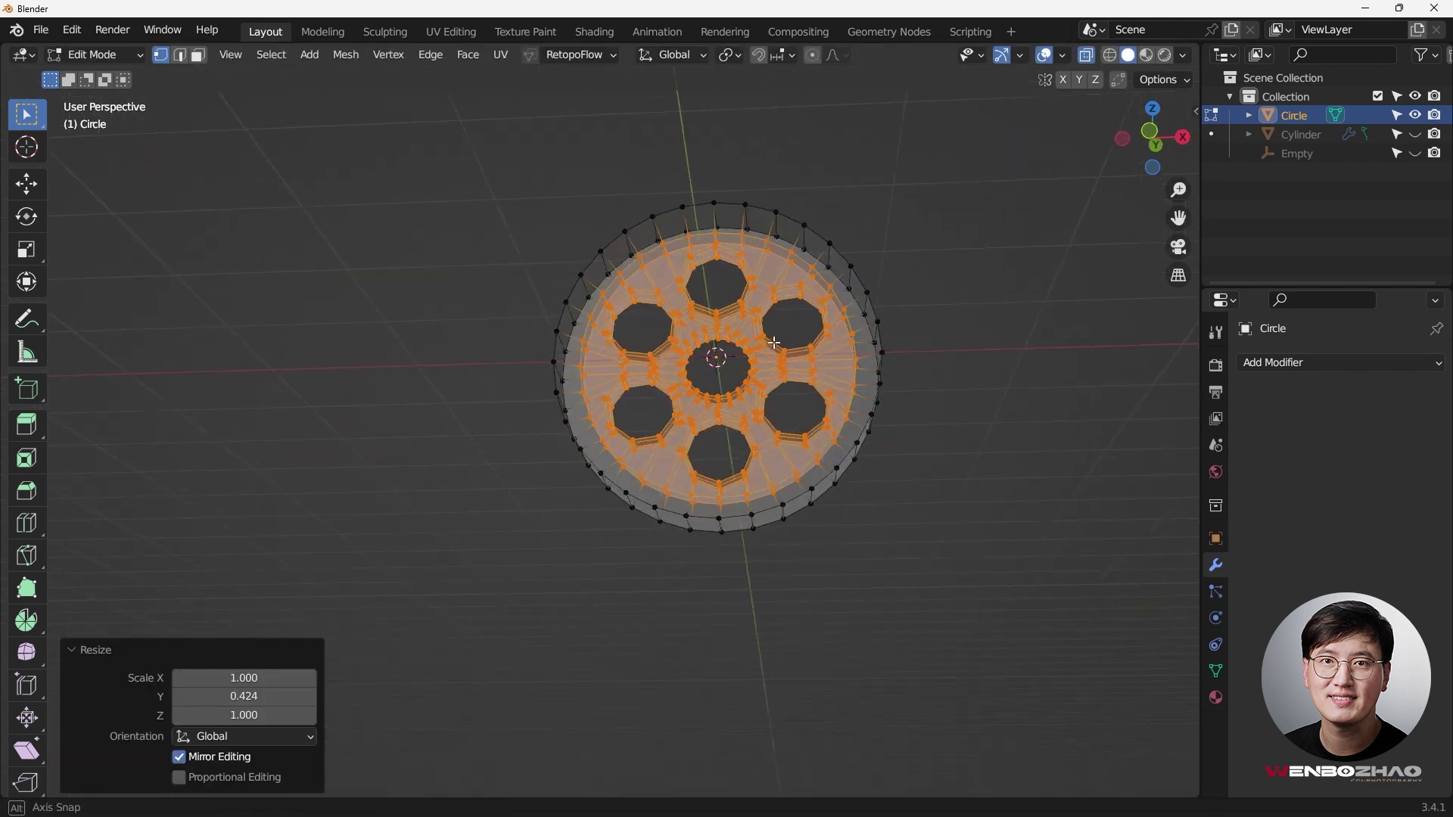
pyautogui.hotkey('alt', 'z')
pyautogui.scroll(5, 822, 270)
pyautogui.moveTo(821, 270); pyautogui.dragTo(663, 268, button='middle')
# - Select both outer rim edge loops and scale them to 0.838 along Y
pyautogui.press('Tab')
pyautogui.press('Tab')
pyautogui.scroll(-3, 696, 259)
pyautogui.keyDown('alt'); pyautogui.click(687, 252); pyautogui.keyUp('alt')
pyautogui.keyDown('alt'); pyautogui.keyDown('shift'); pyautogui.click(708, 276); pyautogui.keyUp('shift'); pyautogui.keyUp('alt')
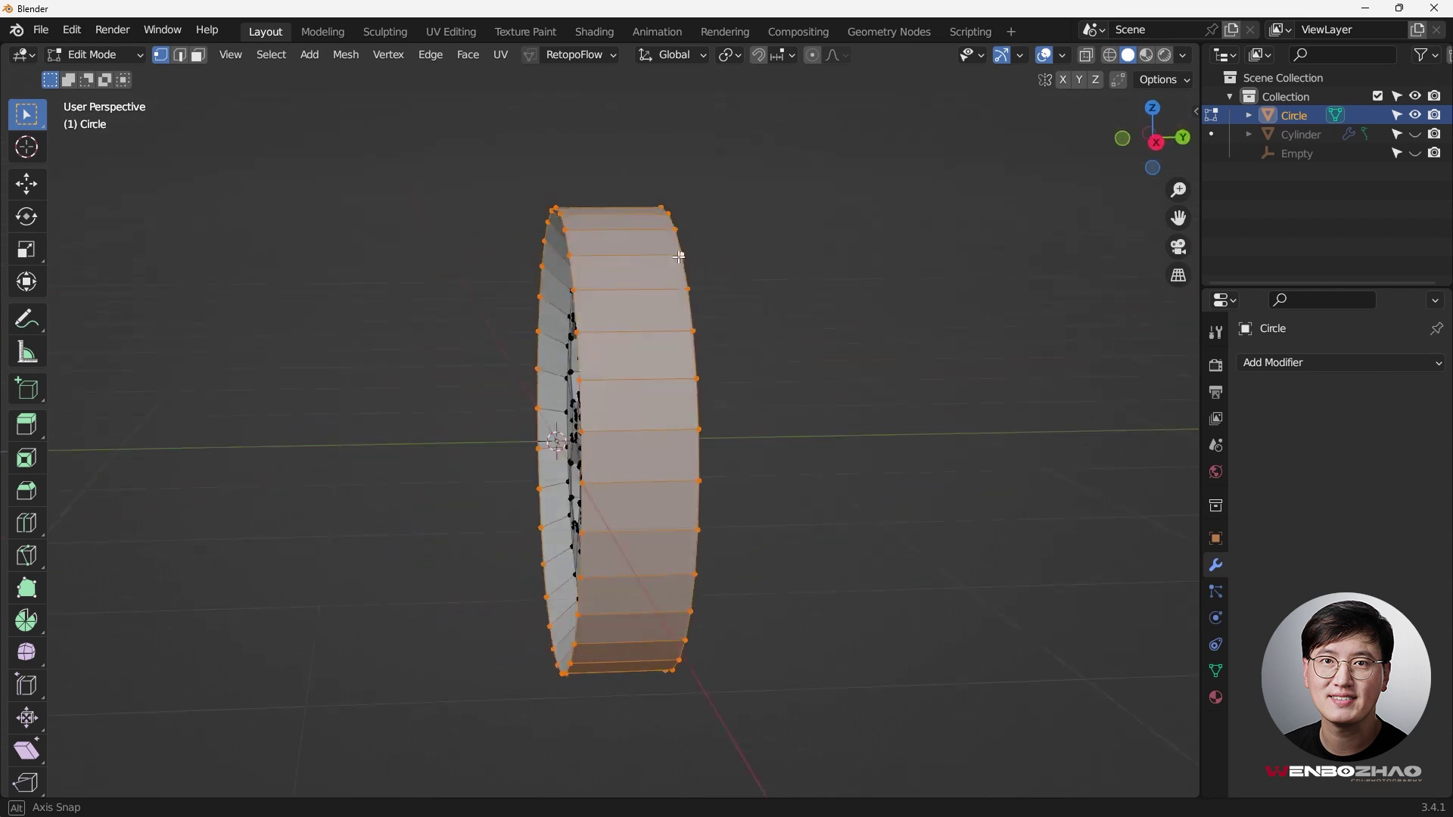
pyautogui.press('KP_7')
pyautogui.press('s')
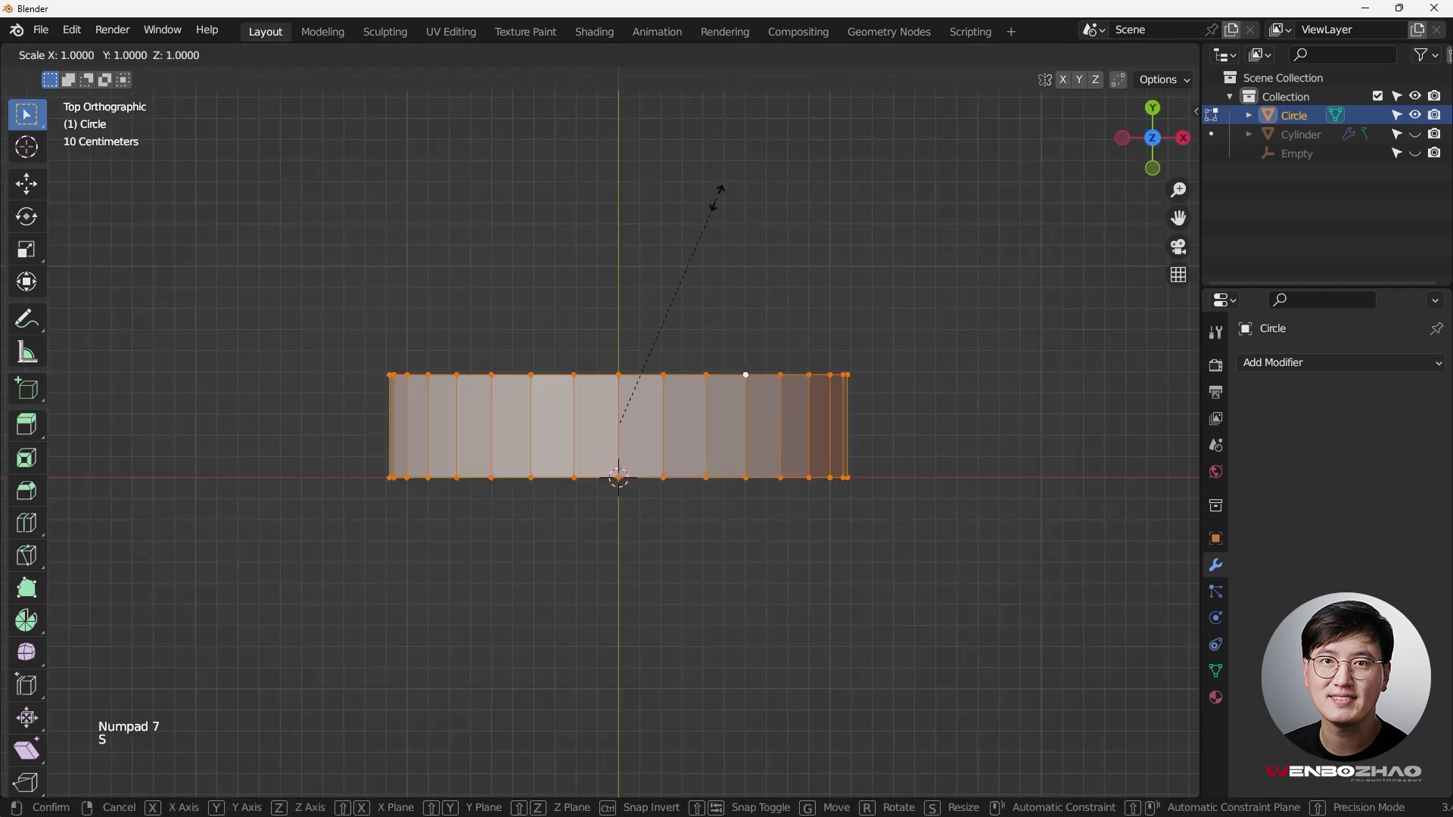
pyautogui.press('y')
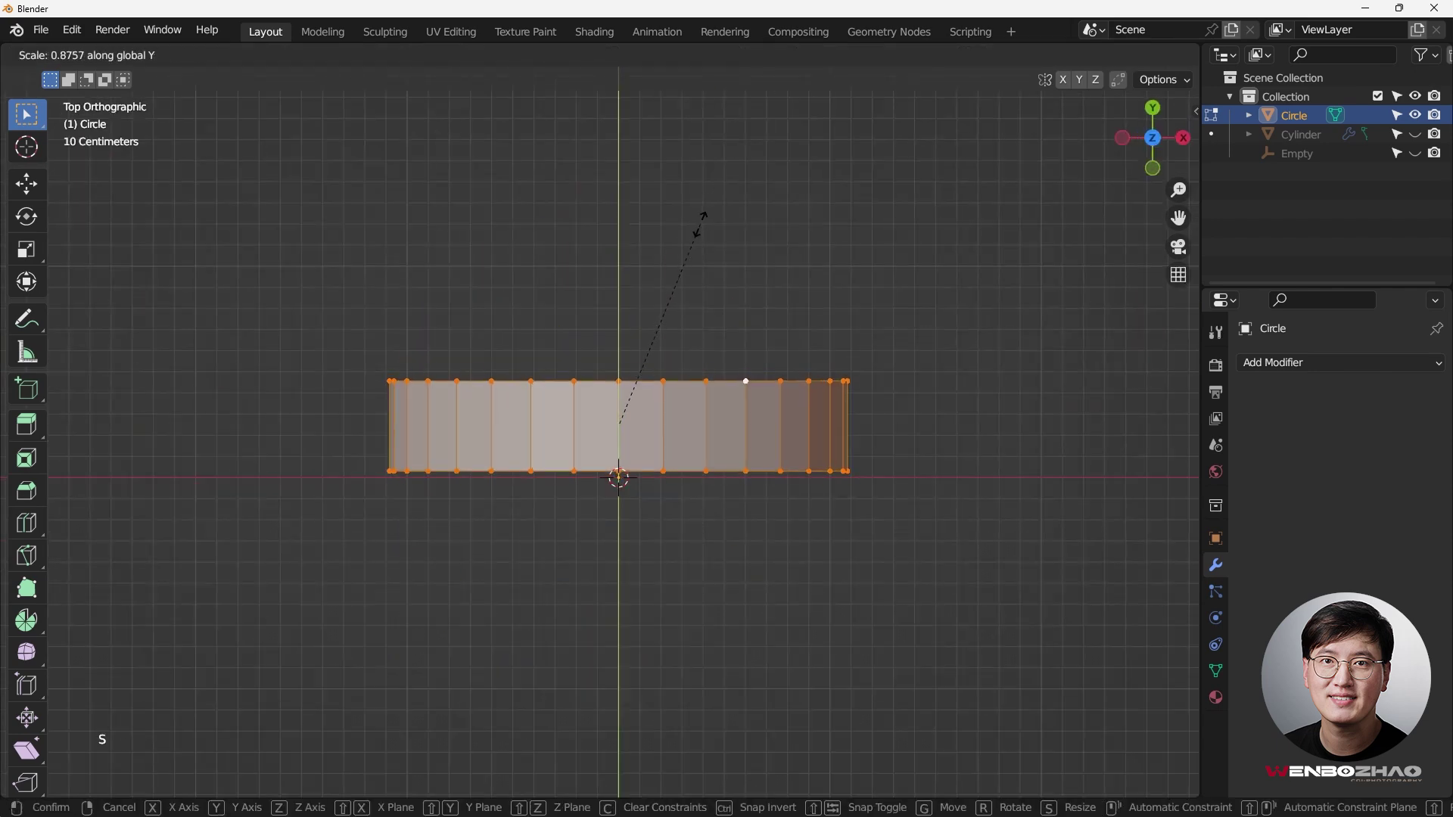
pyautogui.click(694, 234)
# - Return the wheel to Object Mode and look around it
pyautogui.moveTo(694, 234); pyautogui.dragTo(580, 257, button='middle')
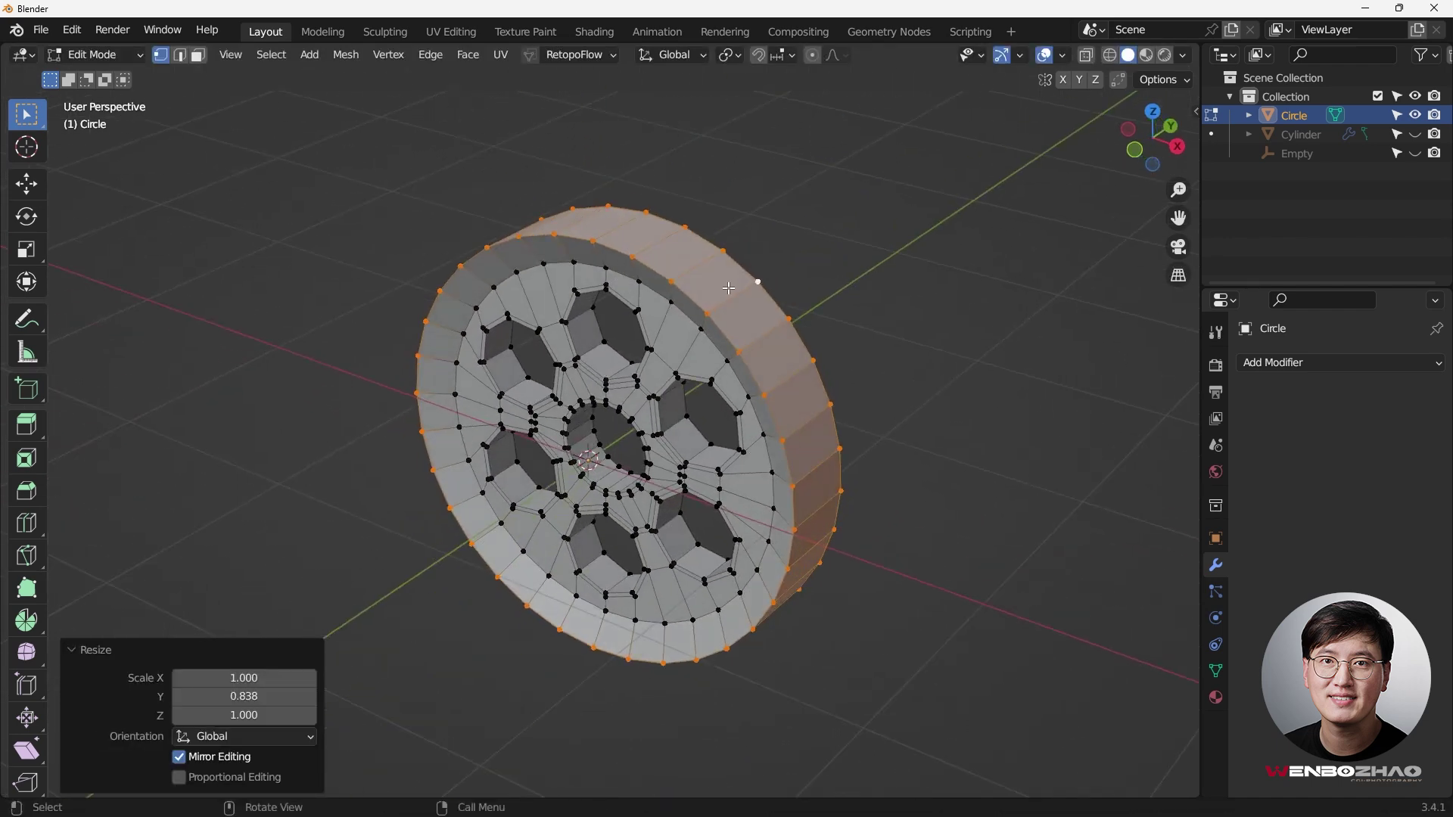
pyautogui.press('Tab')
pyautogui.moveTo(728, 287); pyautogui.dragTo(488, 391, button='middle')
pyautogui.scroll(-5, 583, 371)
# - Add a level-2 Subdivision modifier to the wheel with Ctrl+2
pyautogui.scroll(3, 656, 302)
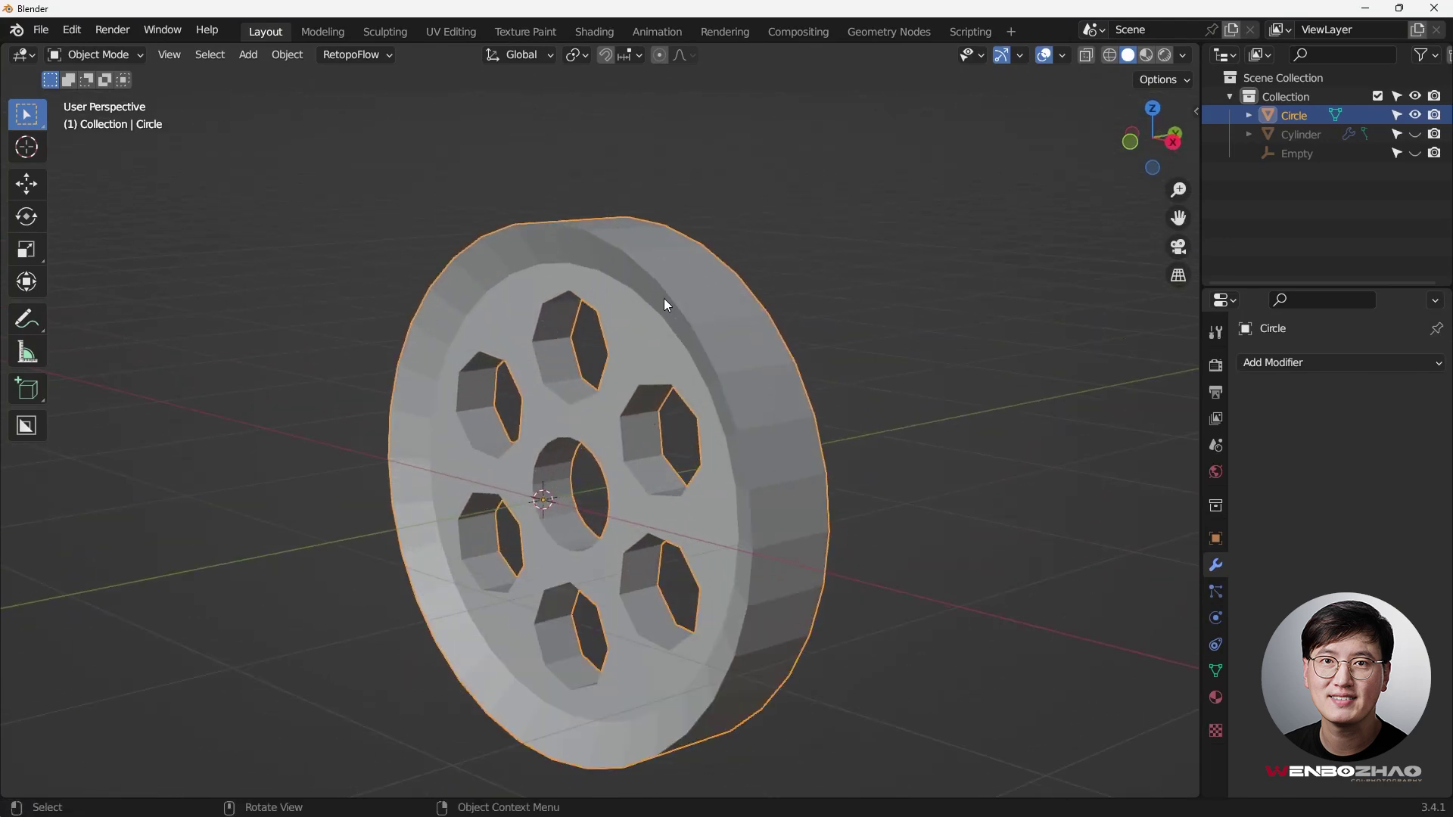
pyautogui.moveTo(647, 290); pyautogui.dragTo(728, 263, button='middle')
pyautogui.press('ctrl')
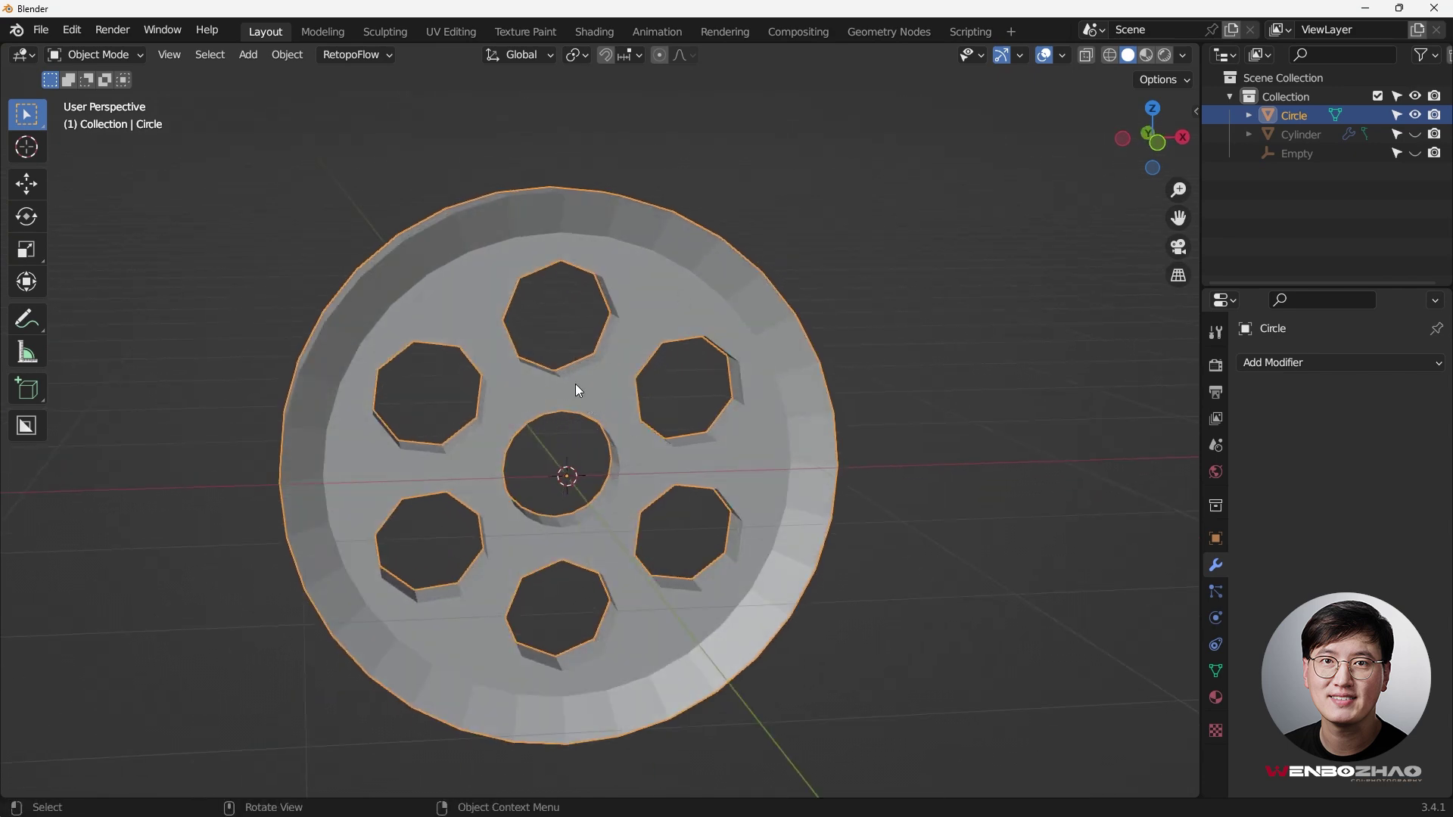
pyautogui.hotkey('ctrl', '2')
pyautogui.moveTo(600, 374); pyautogui.dragTo(470, 354, button='middle')
pyautogui.moveTo(634, 334); pyautogui.dragTo(670, 311, button='middle')
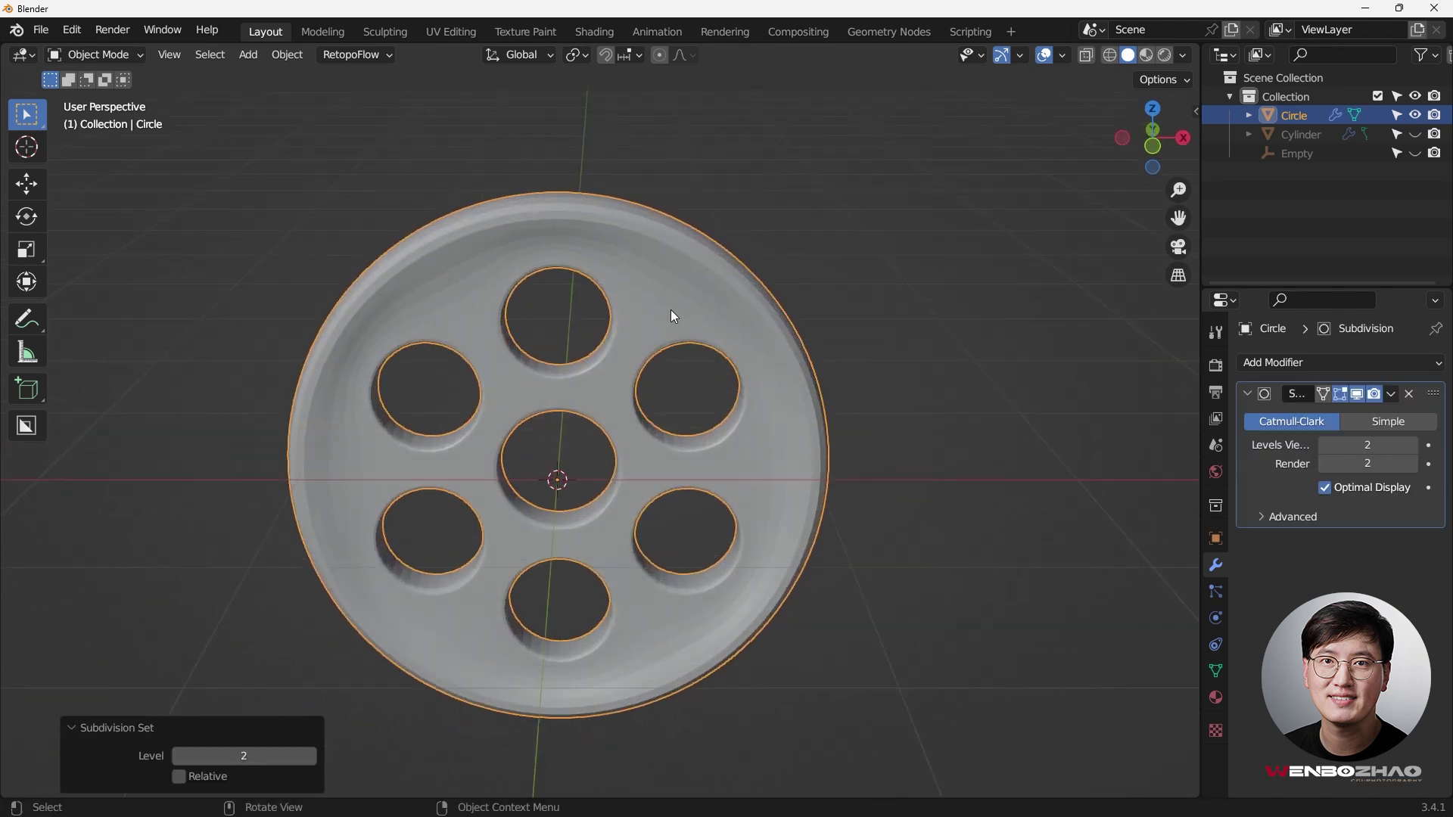
pyautogui.press('KP_1')
pyautogui.moveTo(643, 242); pyautogui.dragTo(778, 285, button='middle')
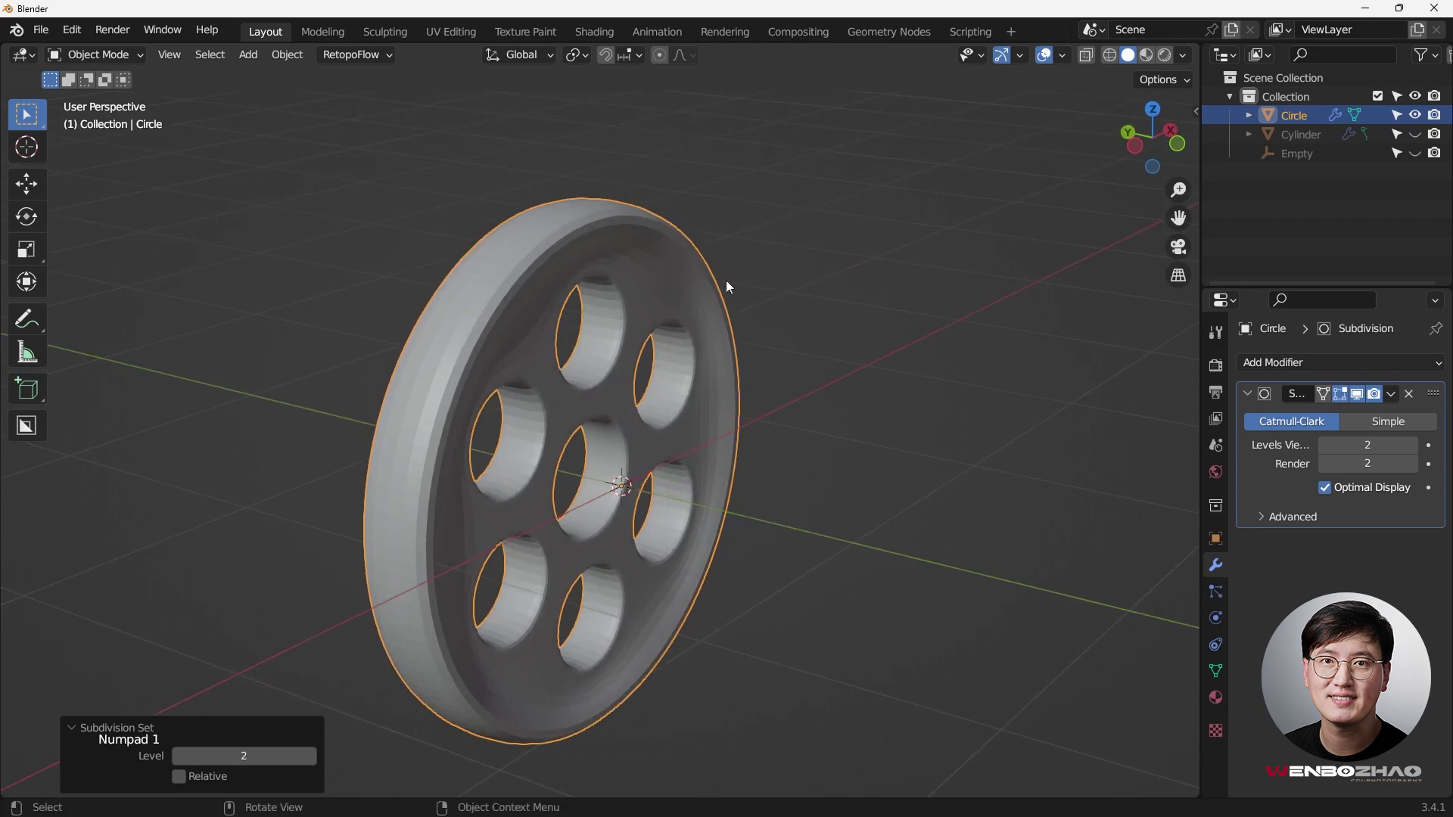
# - Turn off the Subdivision viewport display, enter Edit Mode and deselect the outer loop
pyautogui.click(1357, 394)
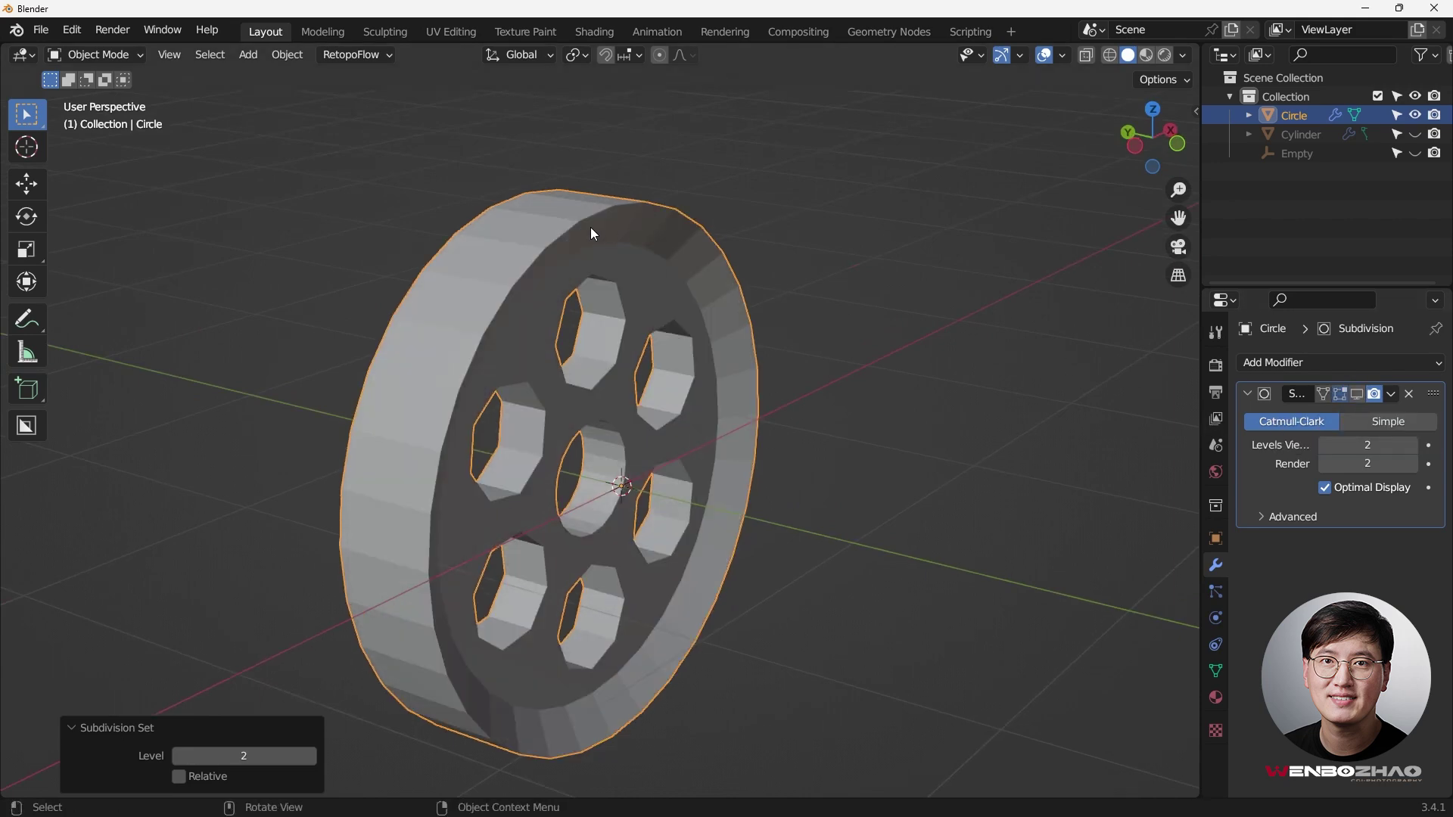
pyautogui.moveTo(590, 227)
pyautogui.mouseDown(button='middle')
pyautogui.moveTo(569, 283)
pyautogui.moveTo(694, 224)
pyautogui.moveTo(594, 234)
pyautogui.mouseUp(button='middle')
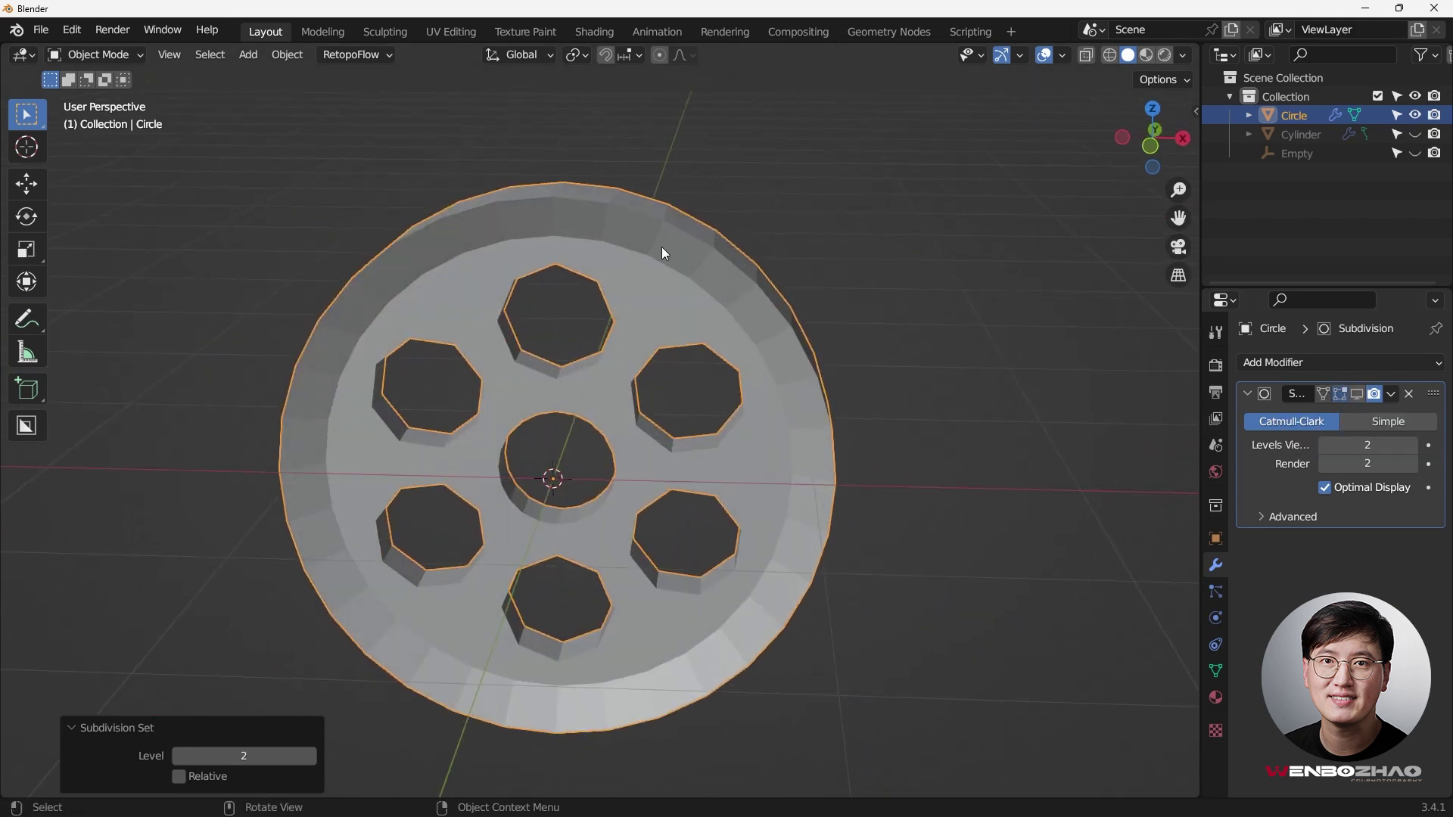
pyautogui.press('Tab')
pyautogui.click(848, 194)
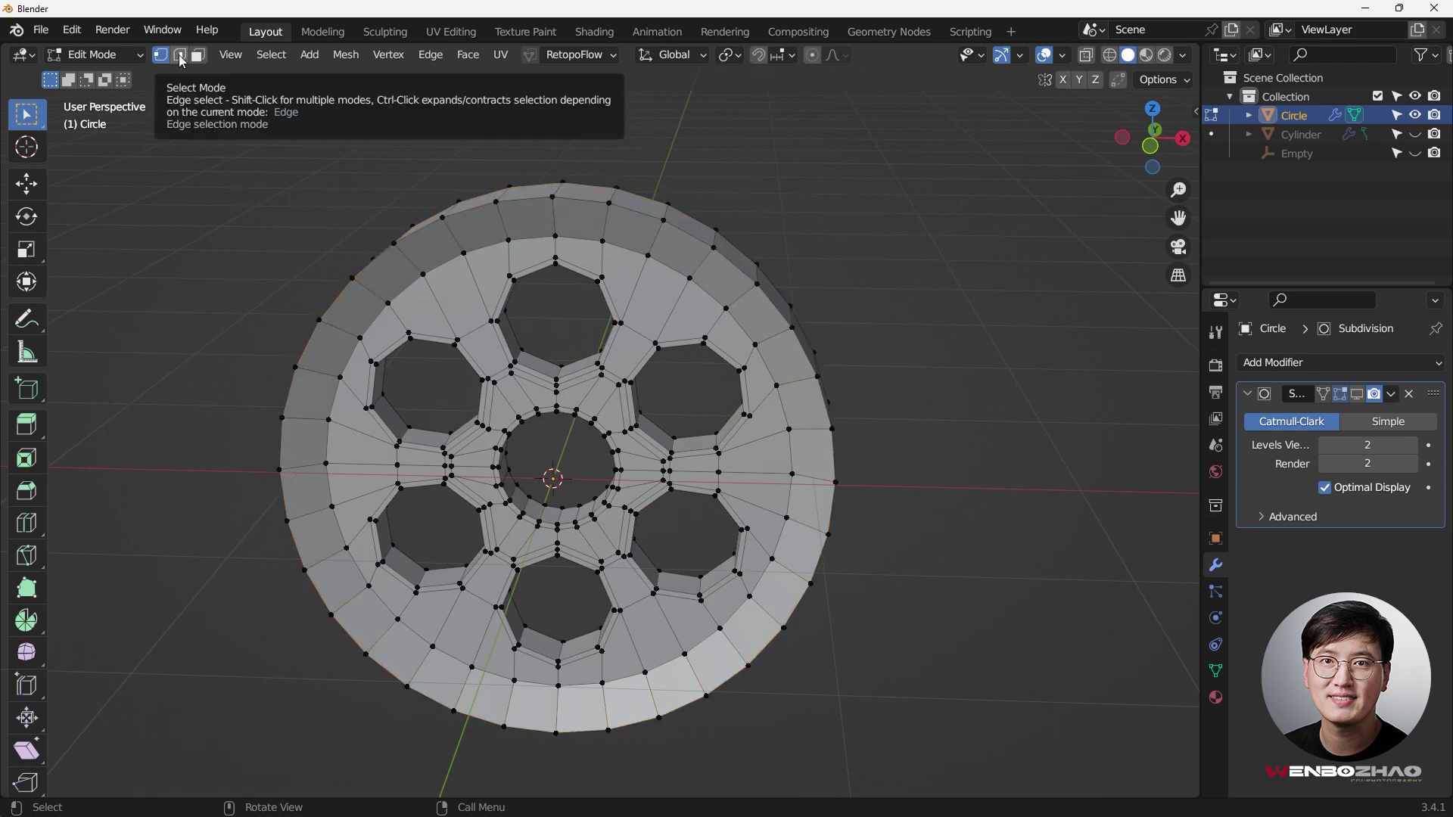
# - Switch to Edge select mode and select all sharp edges of the wheel
pyautogui.click(182, 57)
pyautogui.moveTo(674, 185); pyautogui.dragTo(629, 196, button='middle')
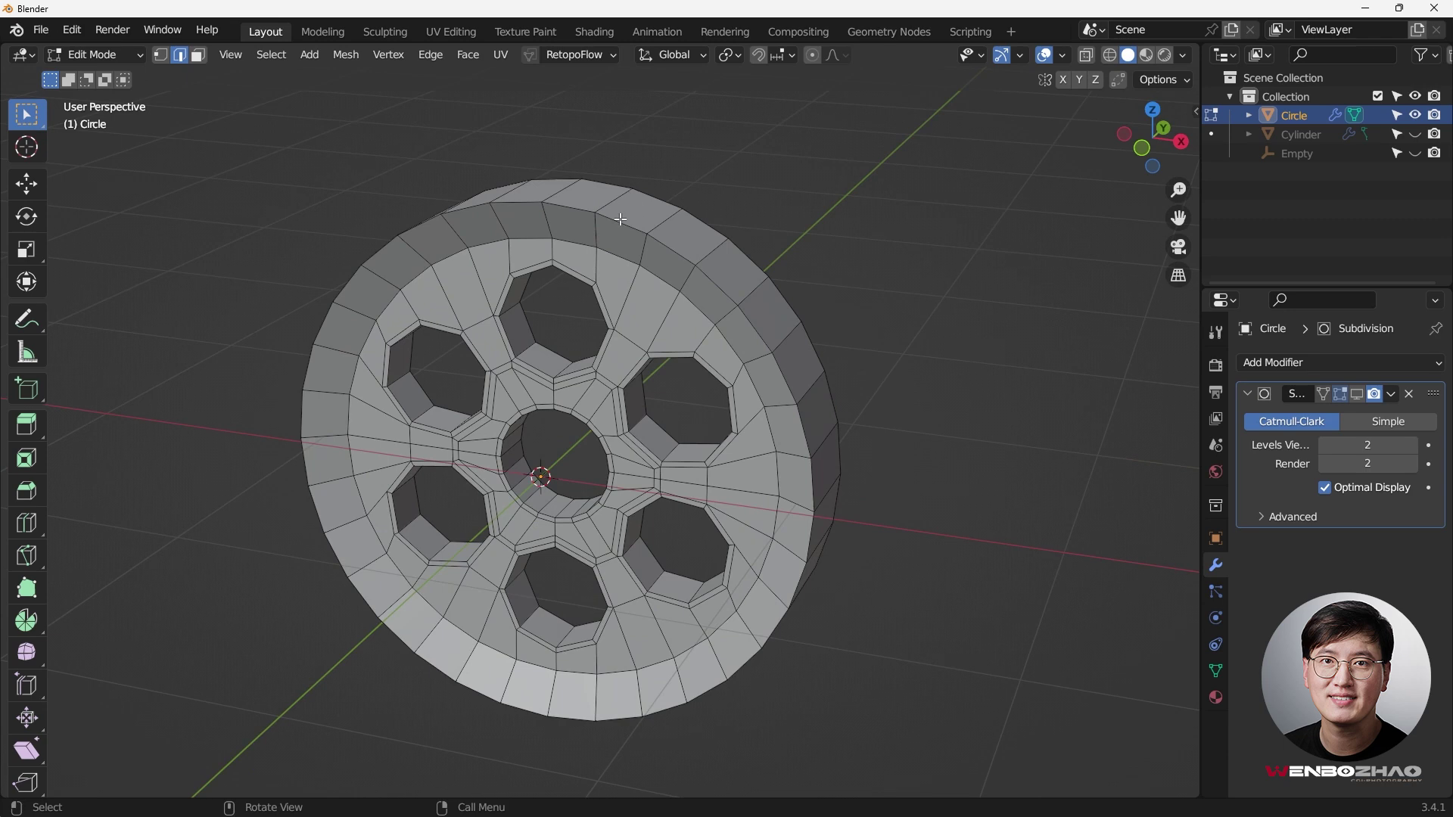
pyautogui.keyDown('ctrl'); pyautogui.scroll(3, 393, 196); pyautogui.keyUp('ctrl')
pyautogui.click(271, 55)
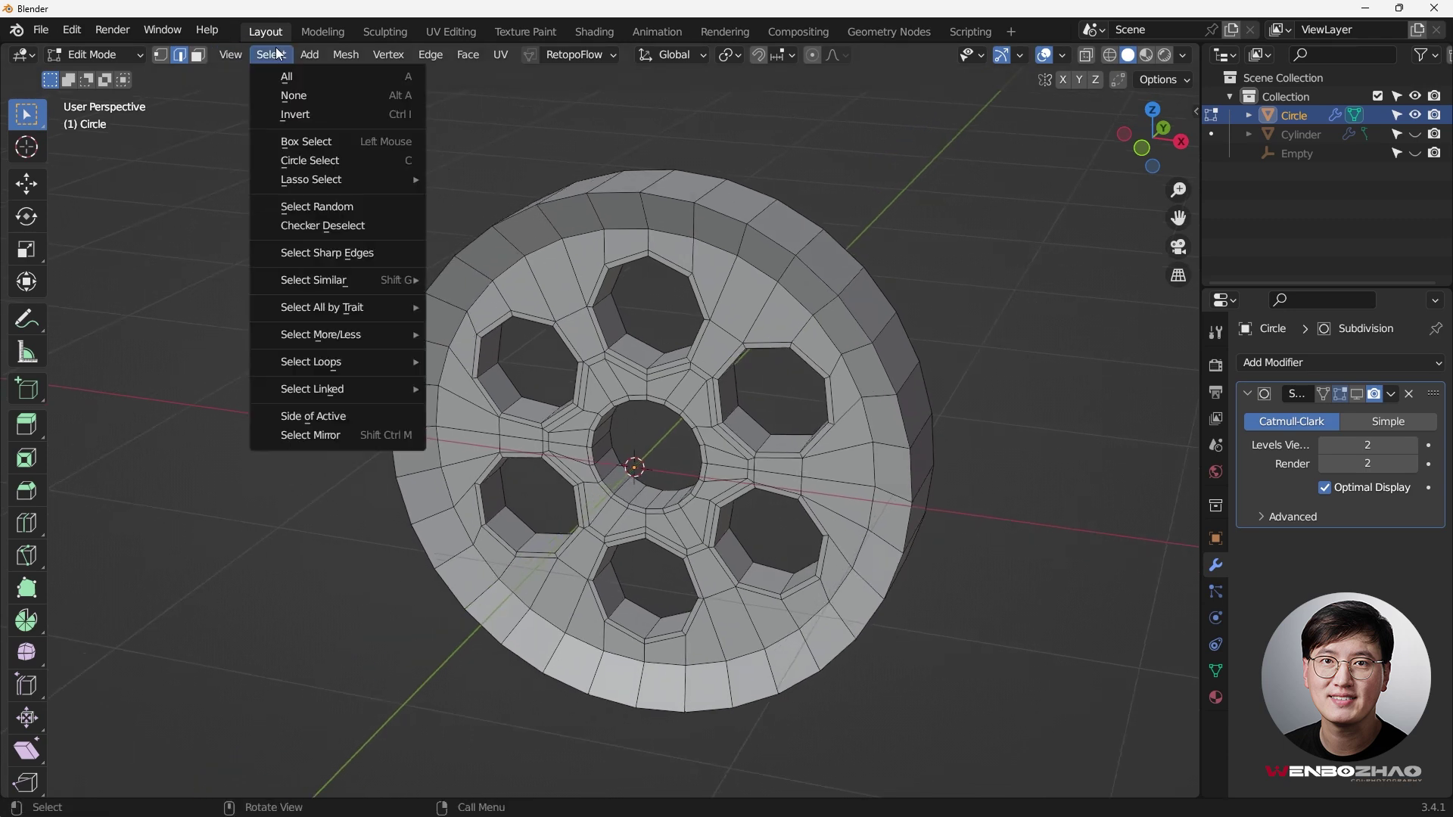
pyautogui.click(317, 254)
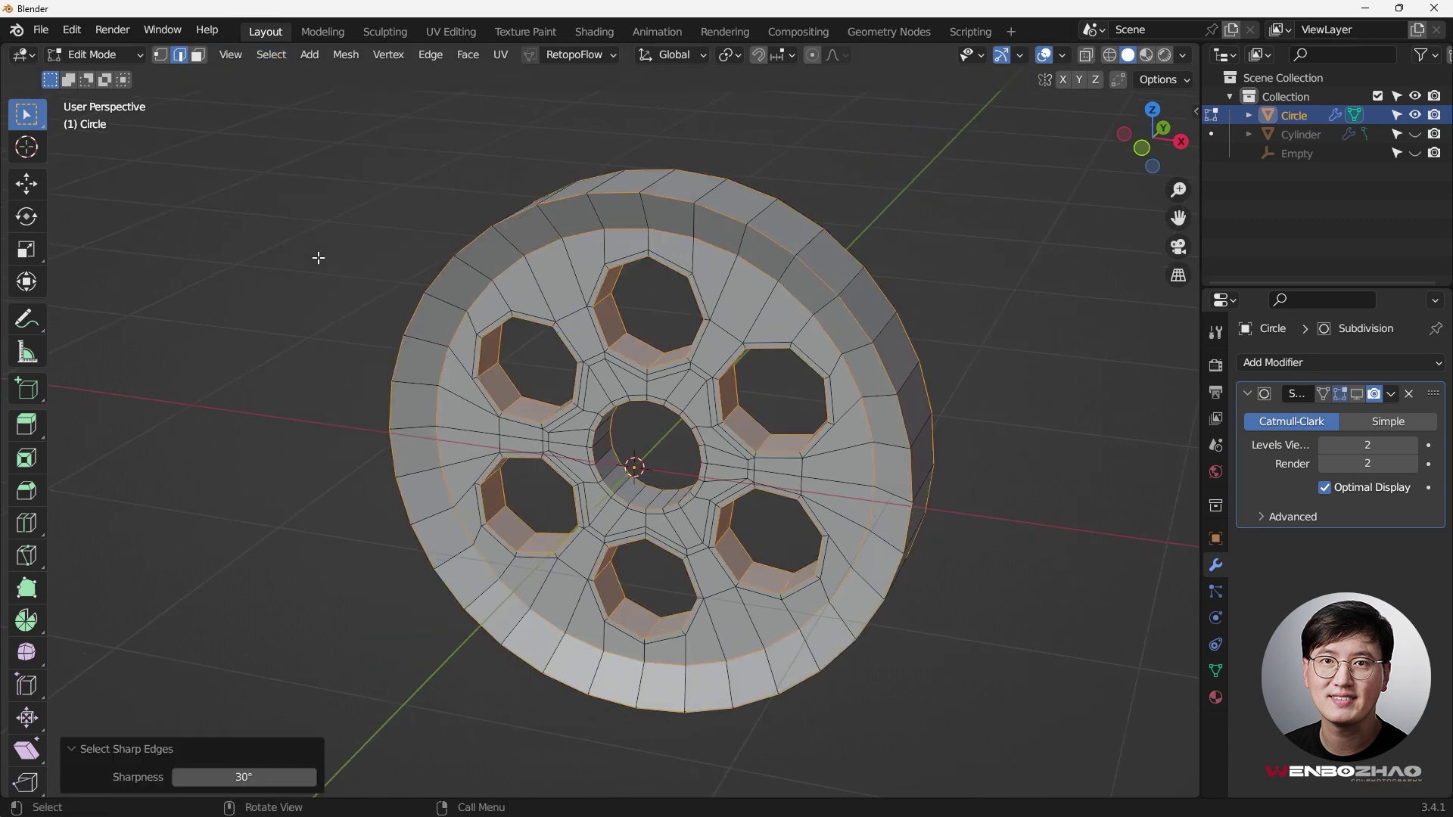
pyautogui.moveTo(811, 248); pyautogui.dragTo(726, 227, button='middle')
pyautogui.scroll(6, 616, 247)
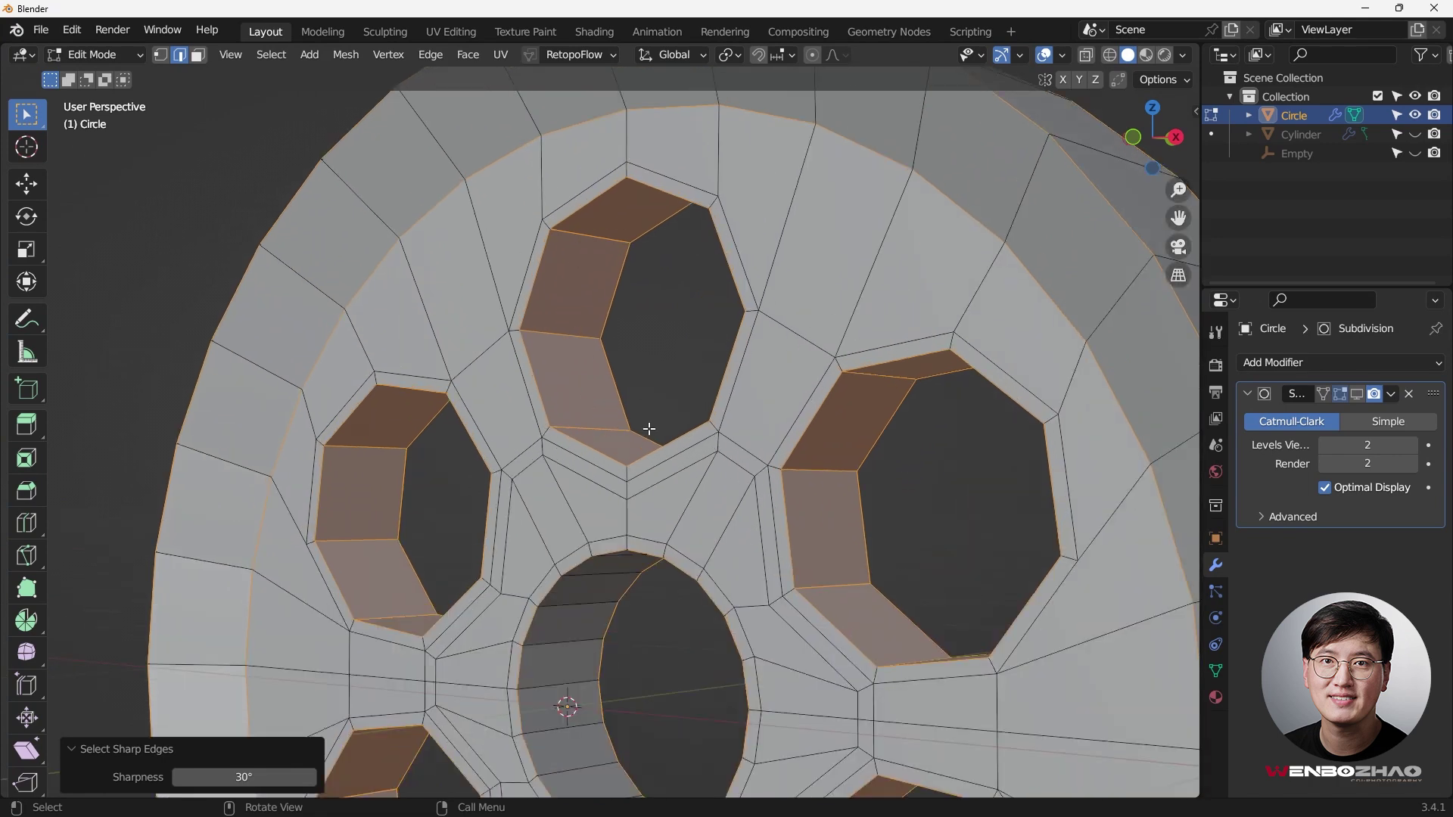
pyautogui.moveTo(649, 429); pyautogui.dragTo(735, 384, button='middle')
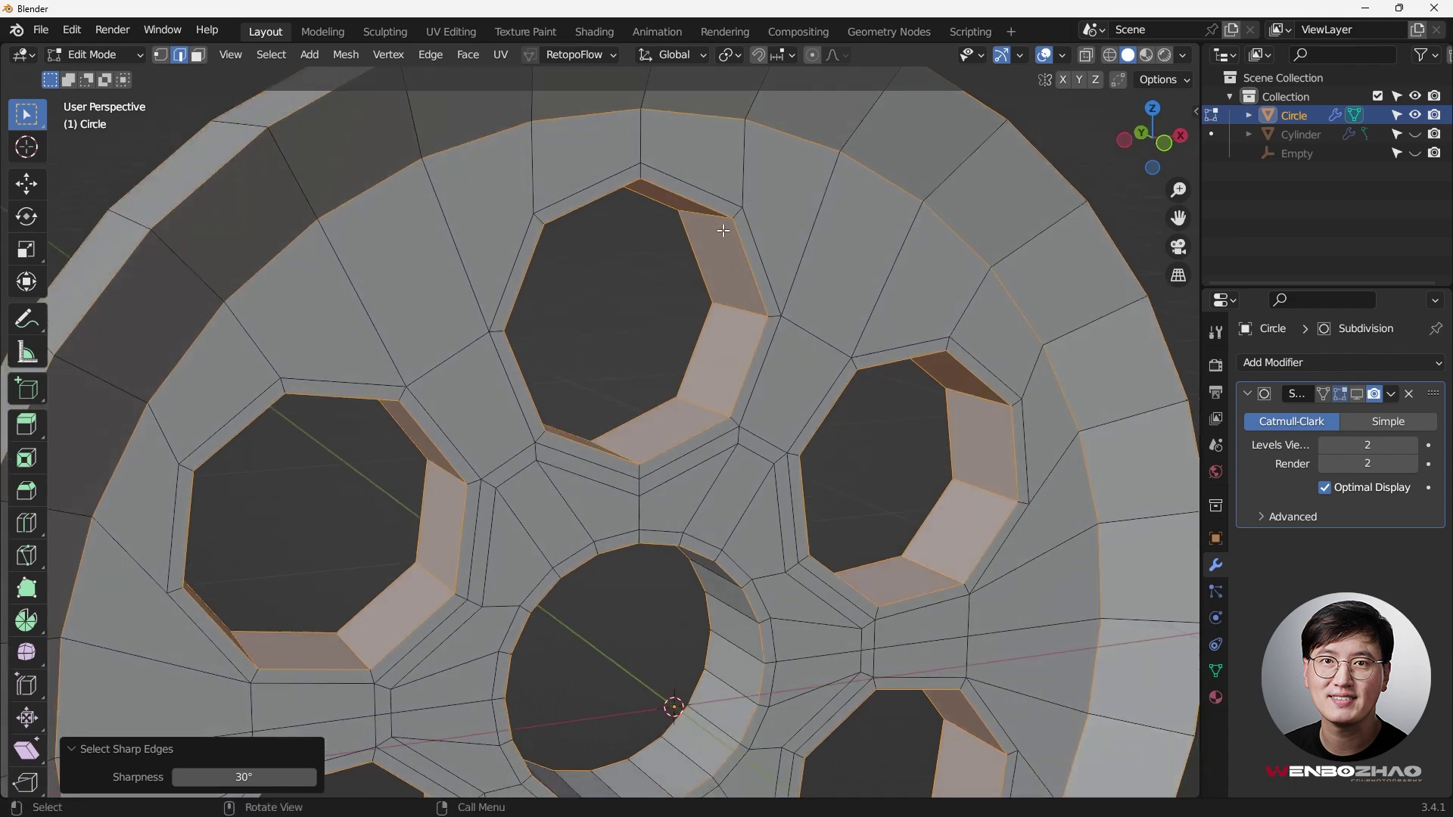
pyautogui.scroll(-6, 560, 355)
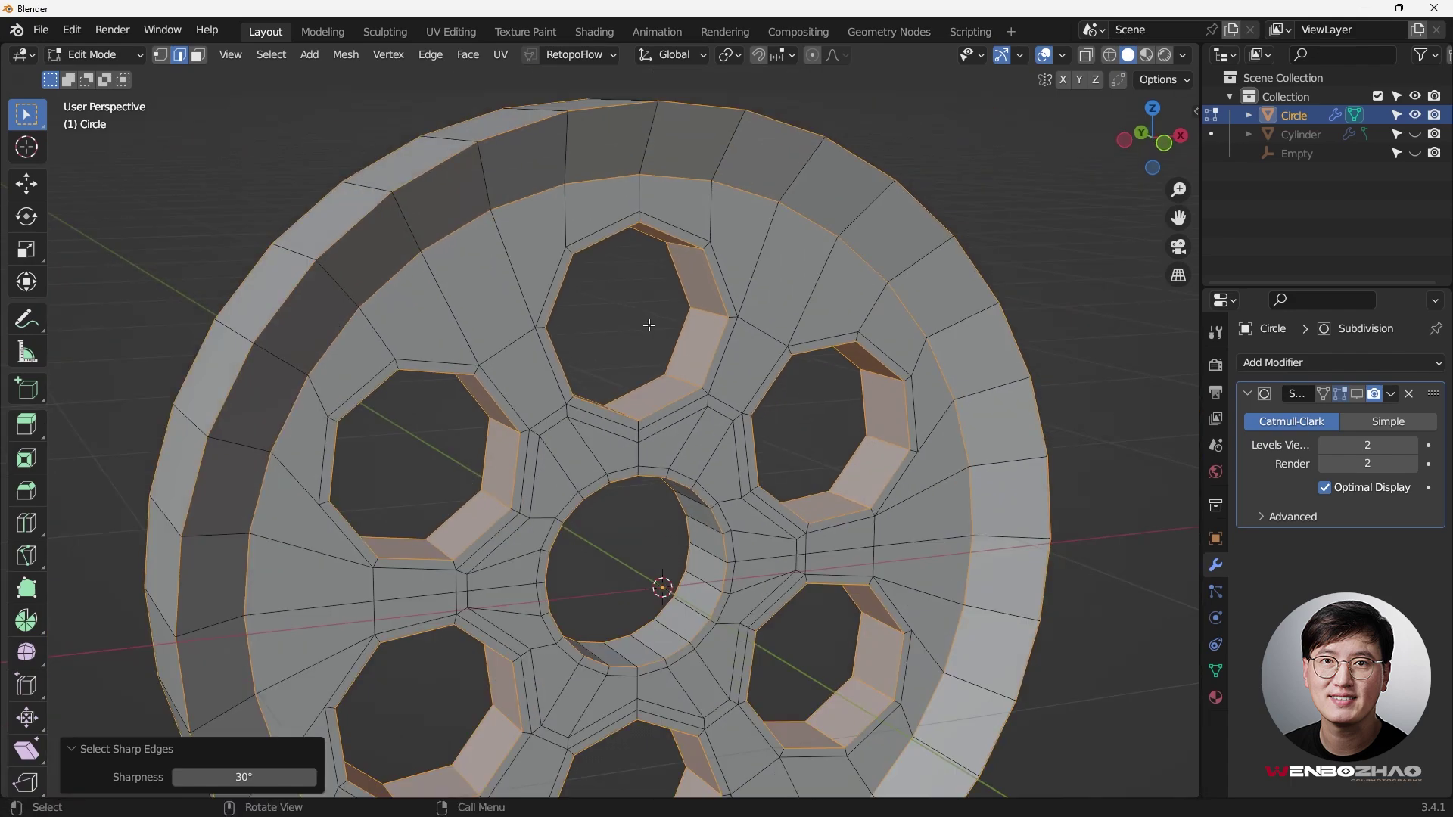
pyautogui.moveTo(648, 324); pyautogui.dragTo(496, 343, button='middle')
# - In top X-ray view, box-select across the wheel's thickness to refine the edge selection
pyautogui.press('KP_7')
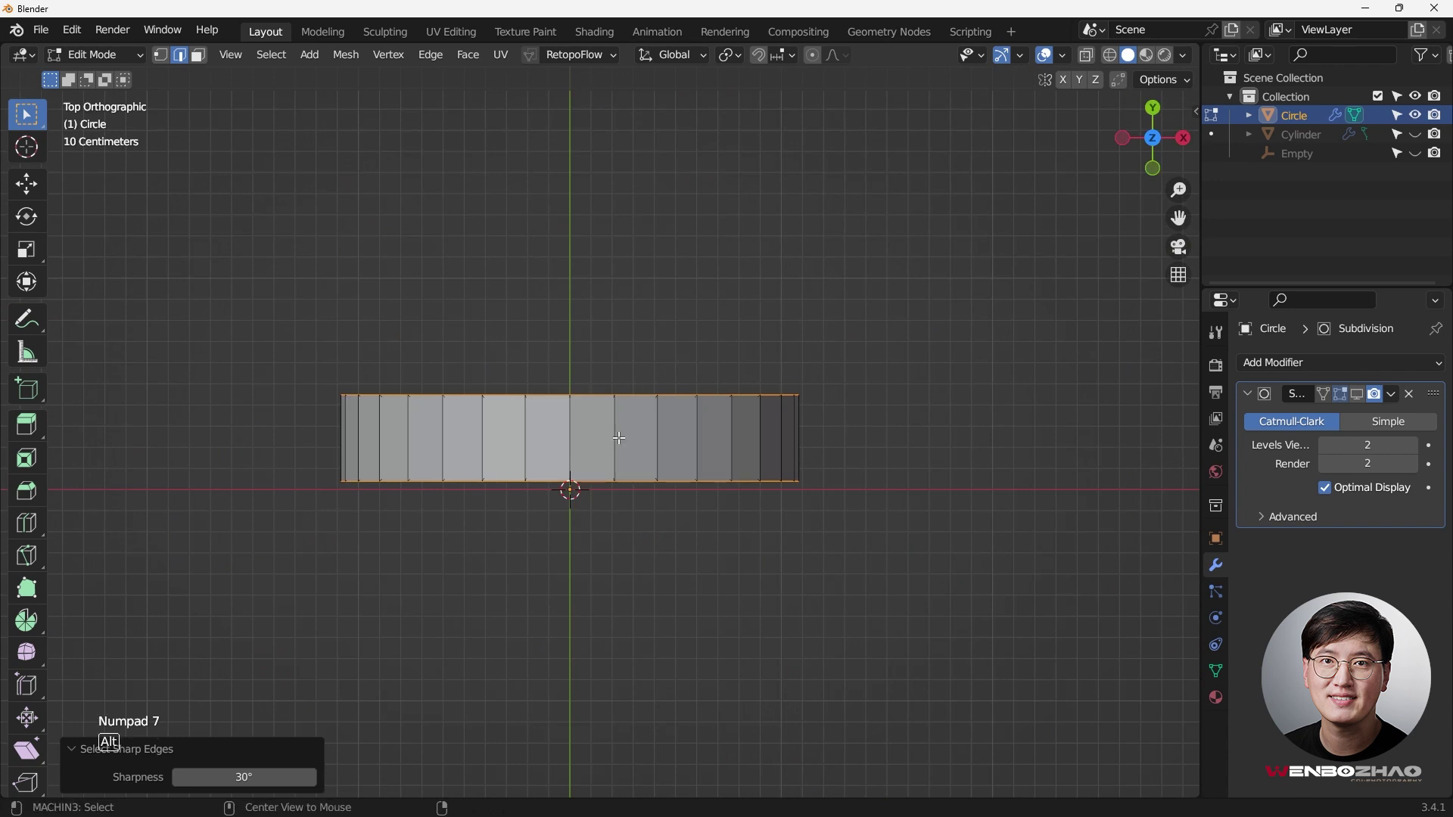
pyautogui.hotkey('alt', 'z')
pyautogui.scroll(2, 454, 442)
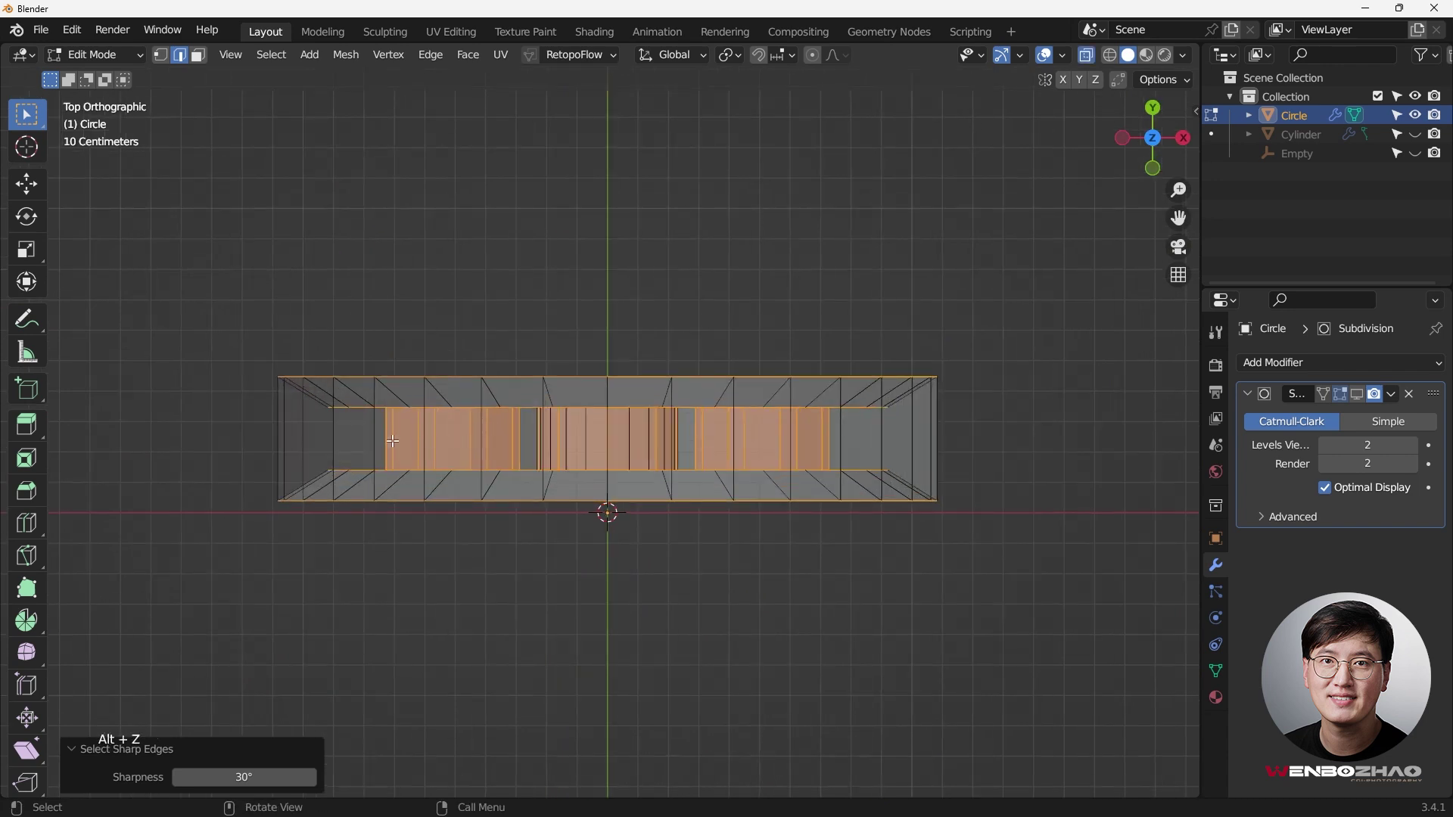
pyautogui.press('b')
pyautogui.moveTo(361, 442); pyautogui.dragTo(894, 445)
pyautogui.moveTo(725, 457); pyautogui.dragTo(563, 243, button='middle')
pyautogui.hotkey('alt', 'z')
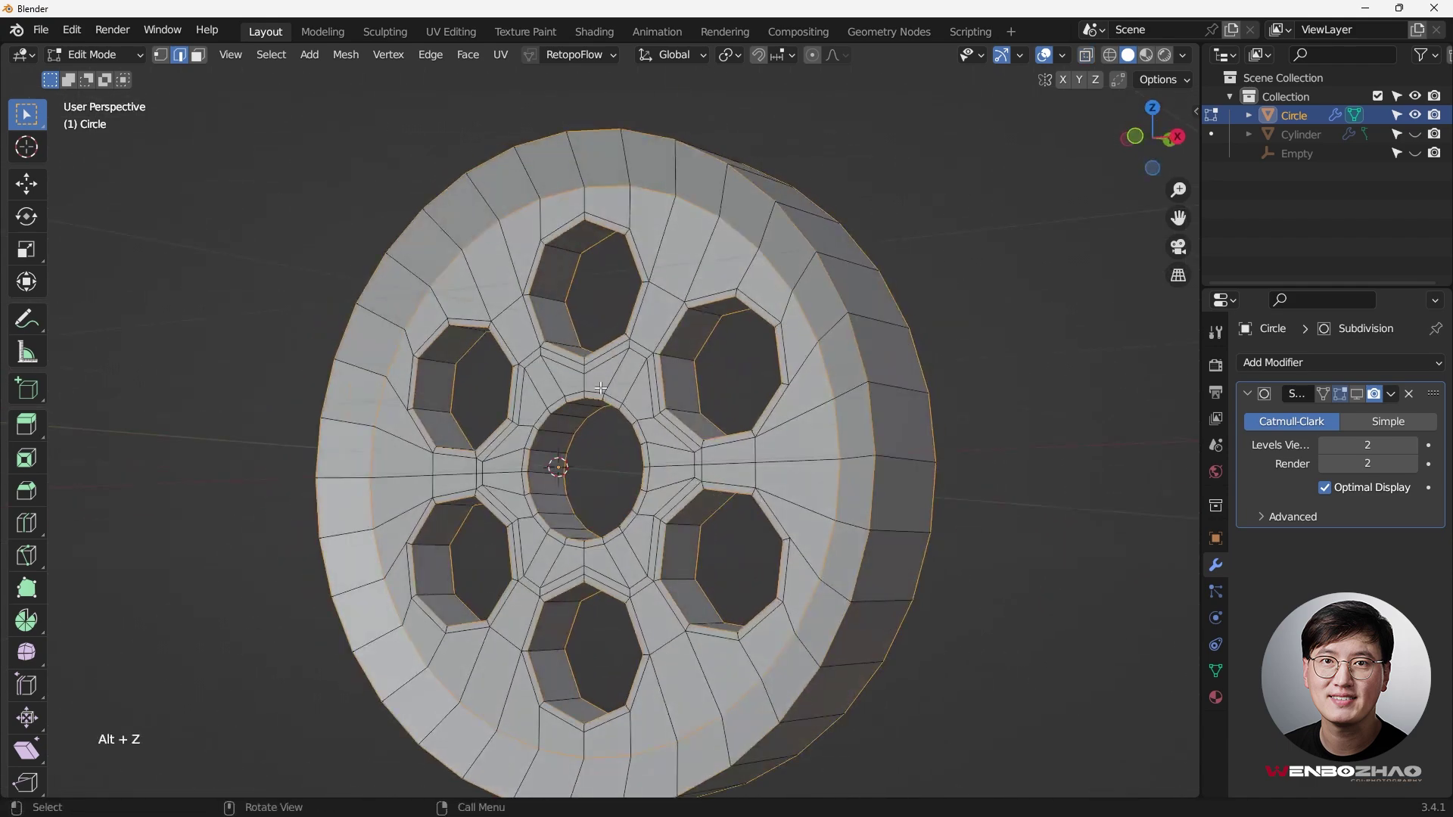
# - Check the selected rim and hole edge loops and bevel them with Ctrl+B
pyautogui.moveTo(602, 389)
pyautogui.mouseDown(button='middle')
pyautogui.moveTo(575, 386)
pyautogui.moveTo(610, 393)
pyautogui.mouseUp(button='middle')
pyautogui.scroll(4, 611, 392)
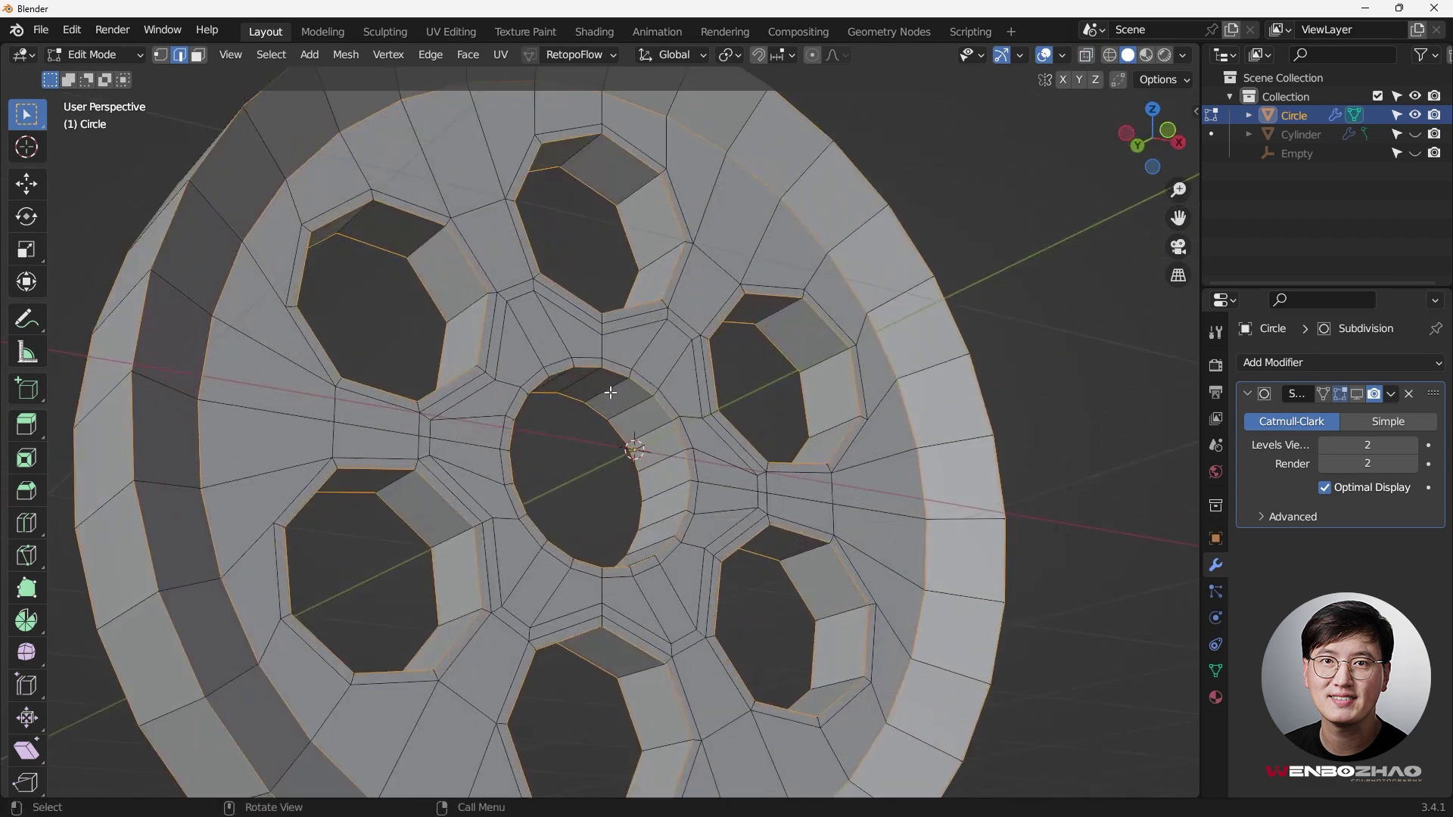
pyautogui.scroll(-4, 675, 476)
pyautogui.moveTo(675, 475); pyautogui.dragTo(587, 299, button='middle')
pyautogui.scroll(2, 541, 474)
pyautogui.scroll(-3, 552, 314)
pyautogui.scroll(1, 676, 251)
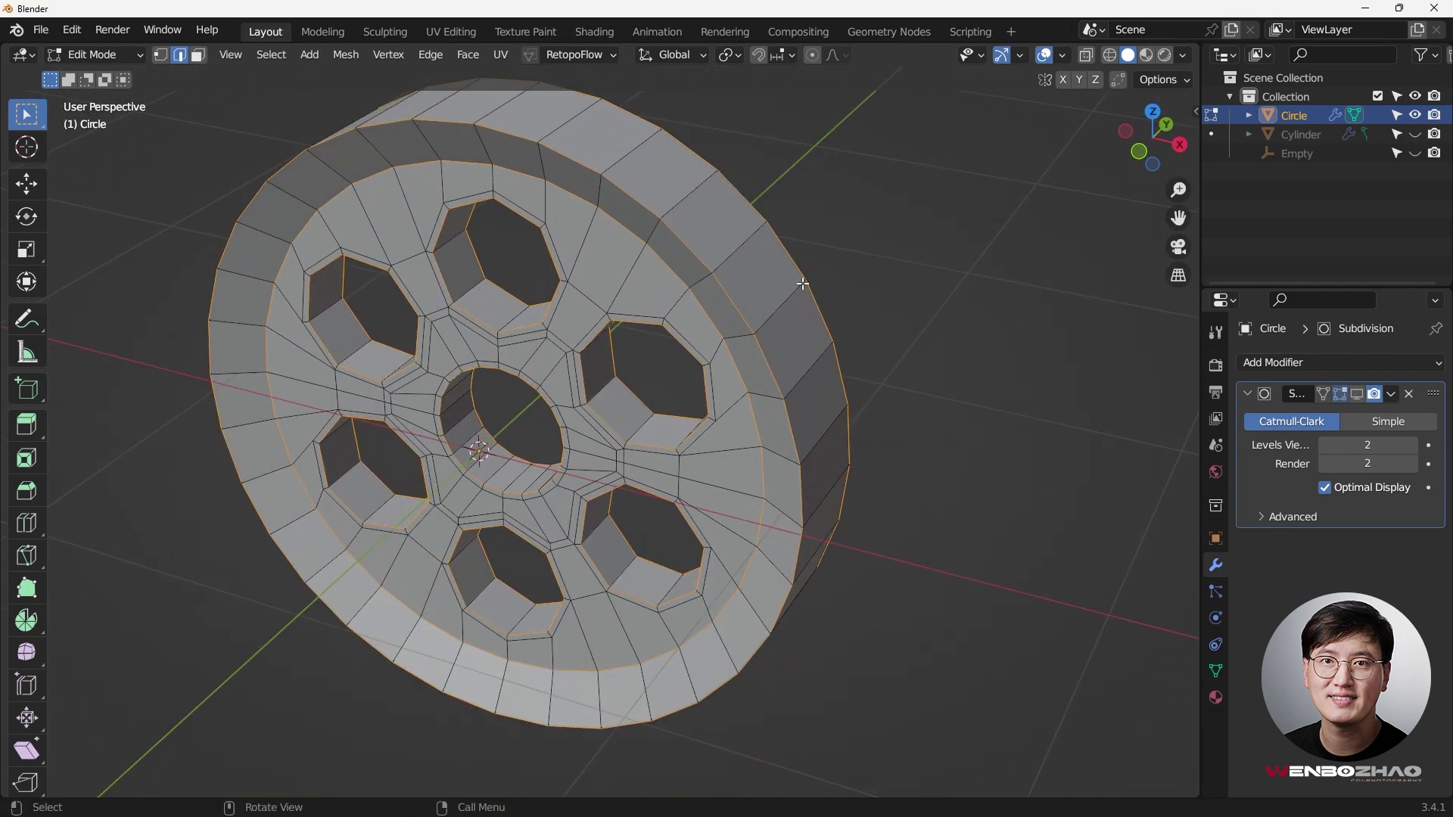
pyautogui.hotkey('ctrl', 'b')
# - Set the bevel to 0.02 m width, 2 segments and shape 1.000
pyautogui.click(737, 285)
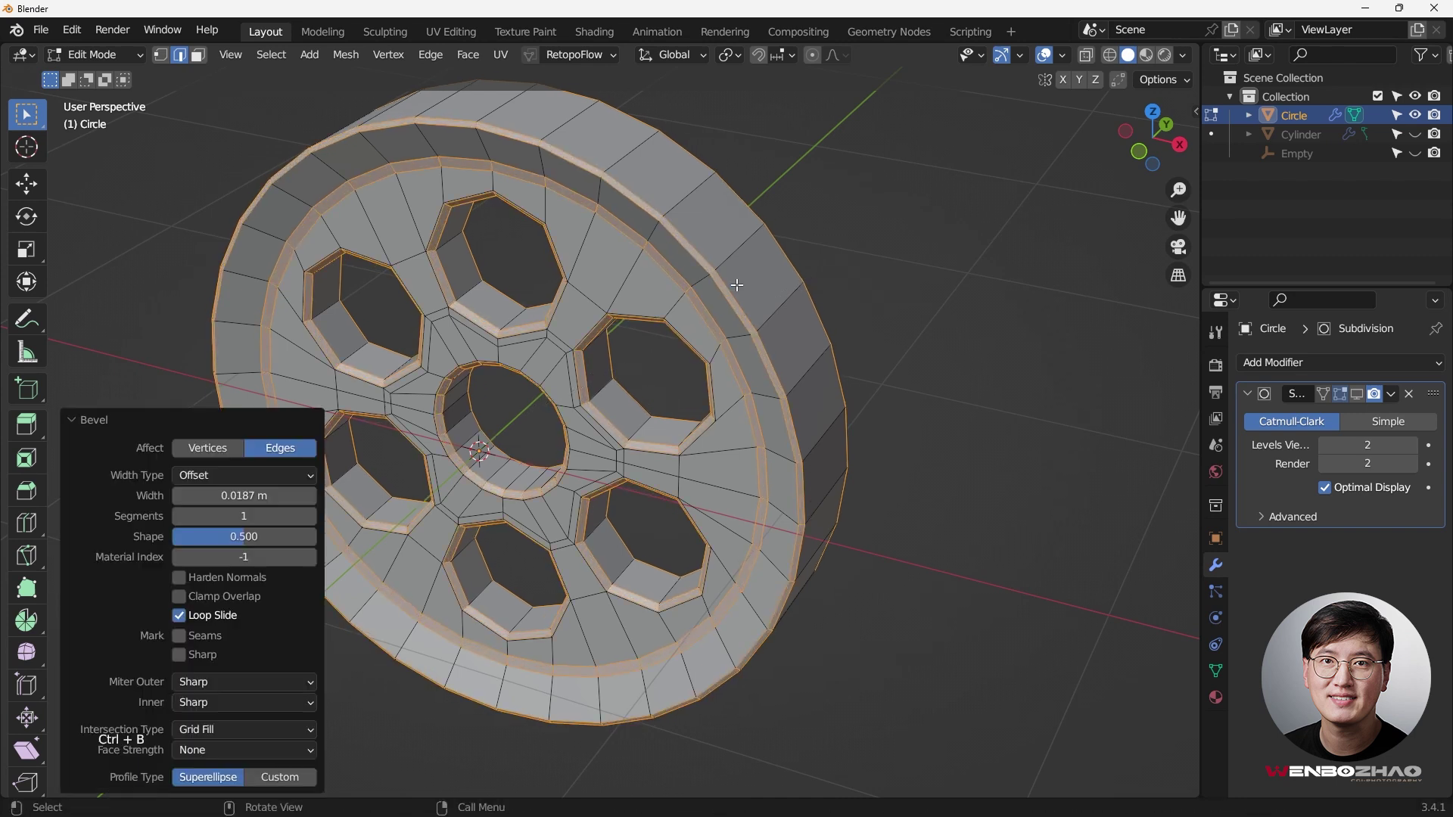
pyautogui.click(216, 498)
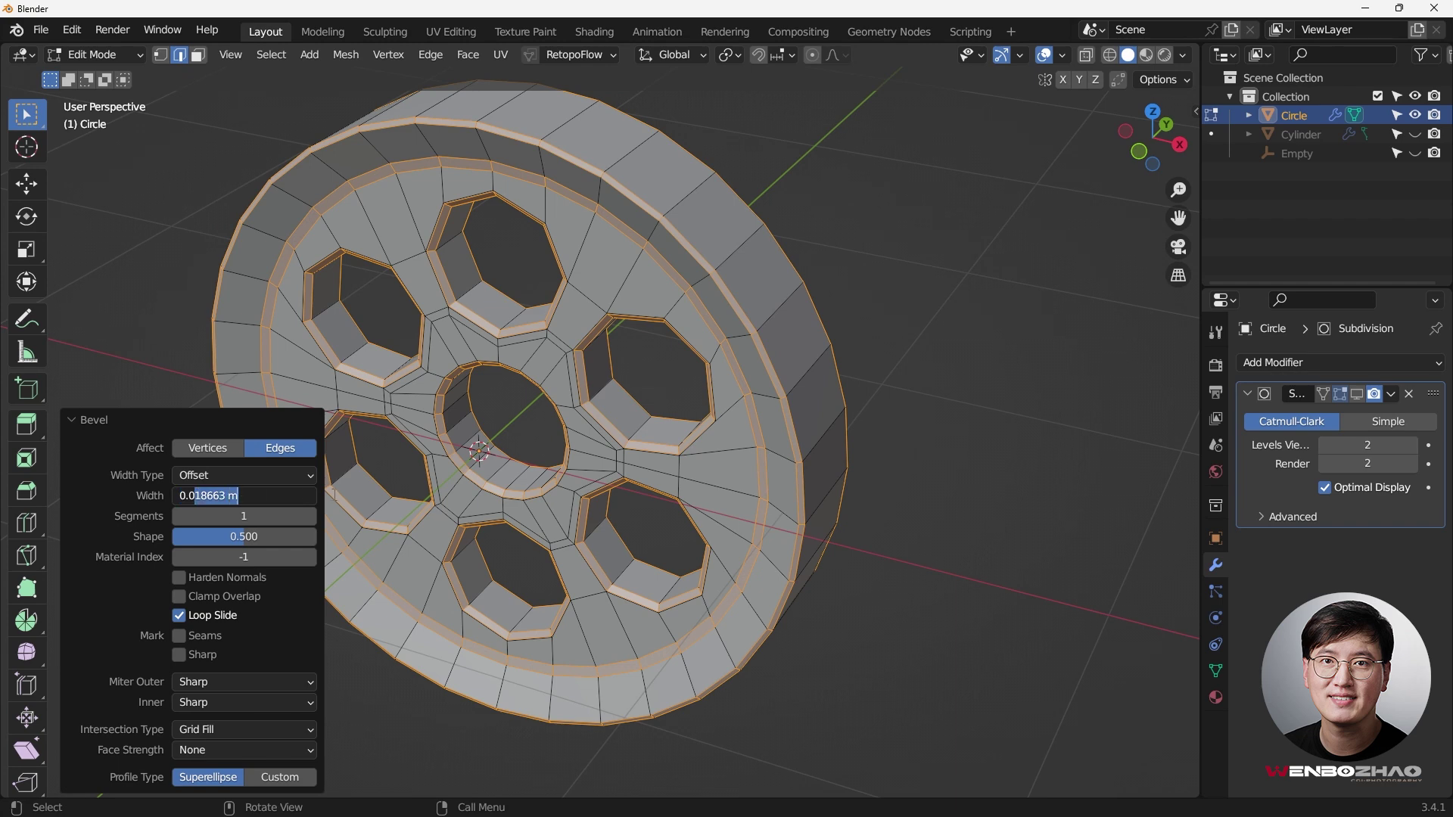
pyautogui.write('2')
pyautogui.press('Return')
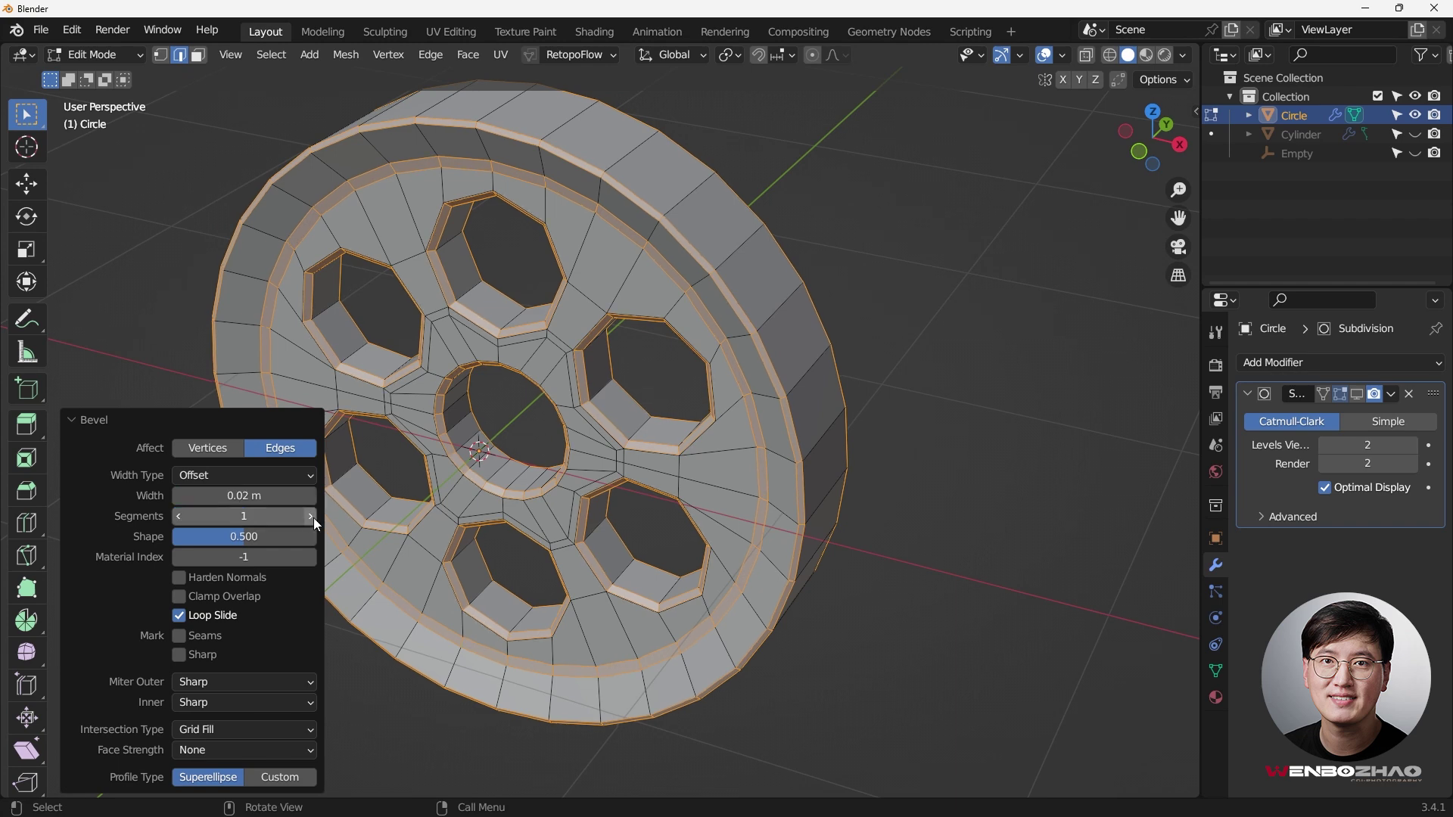
pyautogui.click(311, 515)
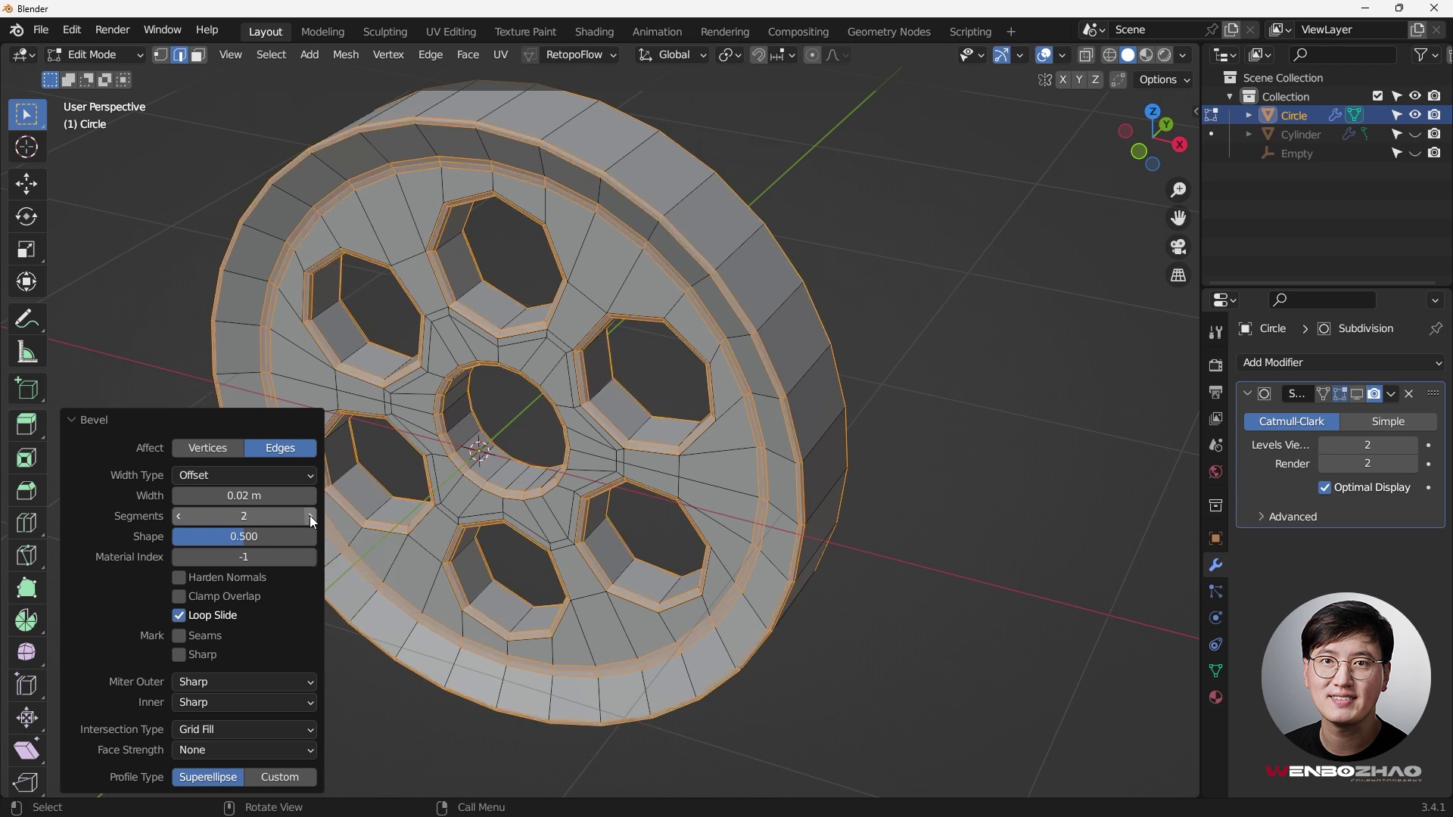
pyautogui.scroll(5, 696, 347)
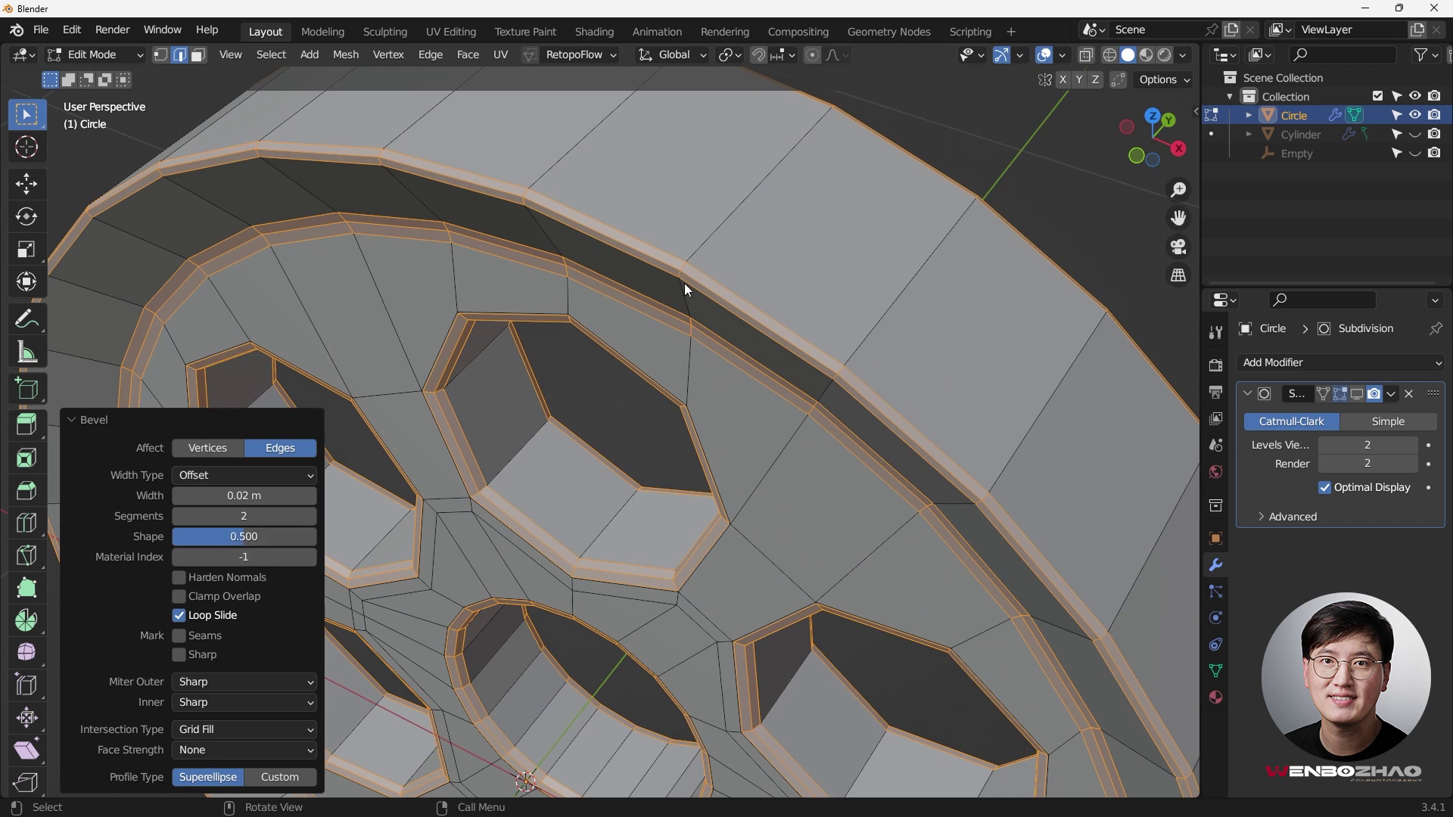
pyautogui.moveTo(685, 284); pyautogui.dragTo(684, 286, button='middle')
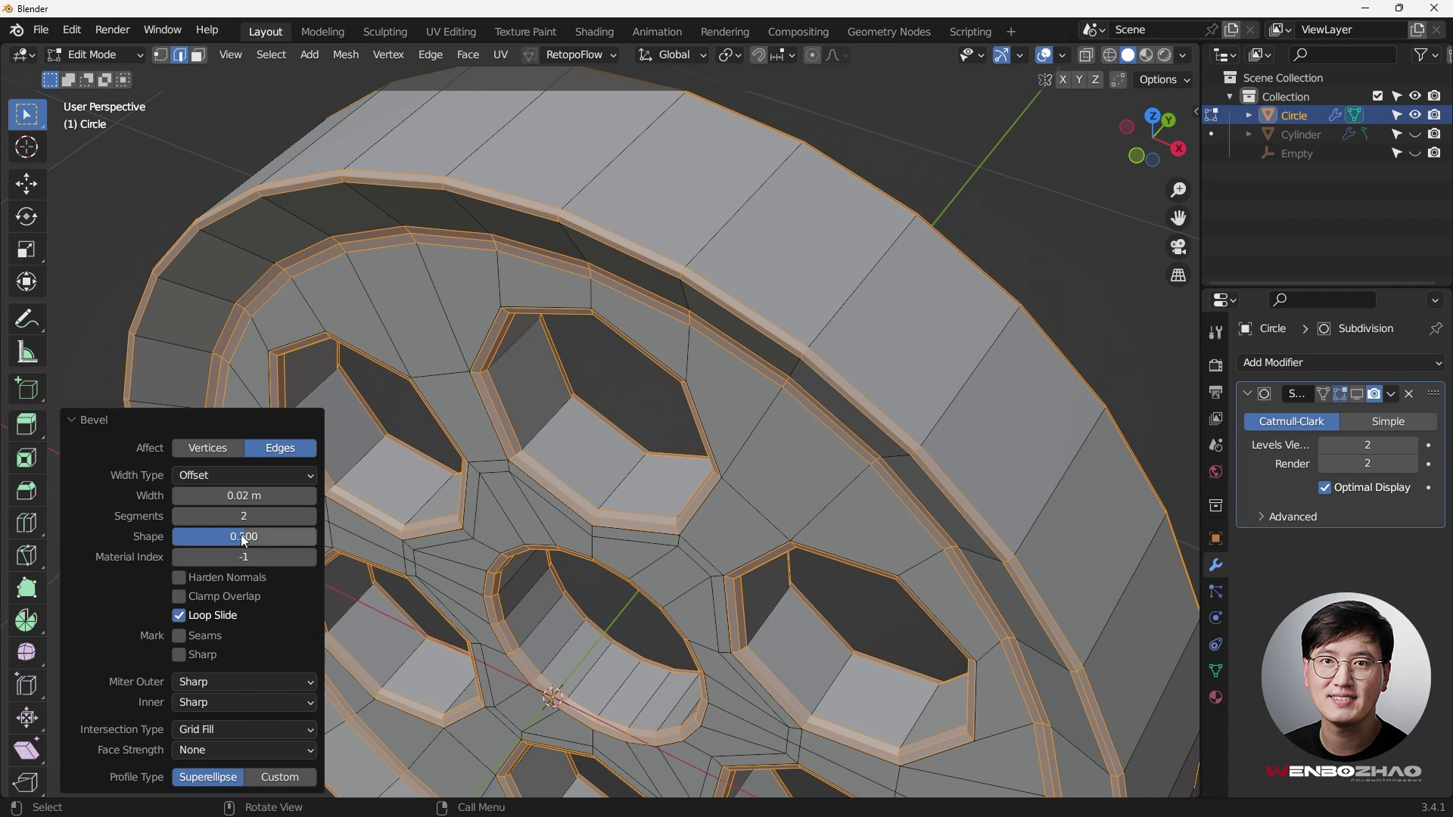
pyautogui.moveTo(240, 535); pyautogui.dragTo(316, 534)
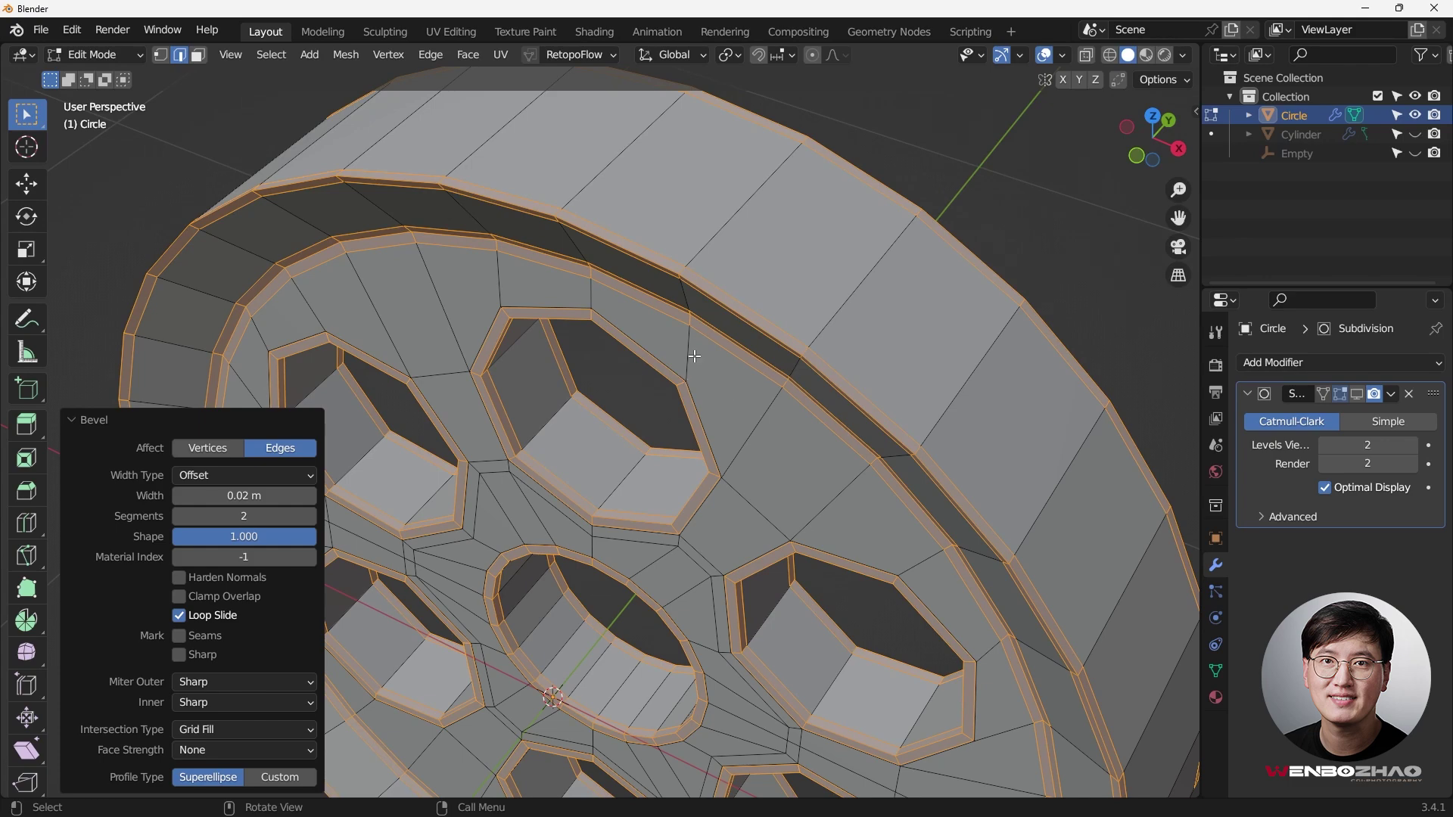
pyautogui.scroll(-5, 694, 356)
pyautogui.moveTo(695, 355); pyautogui.dragTo(695, 356, button='middle')
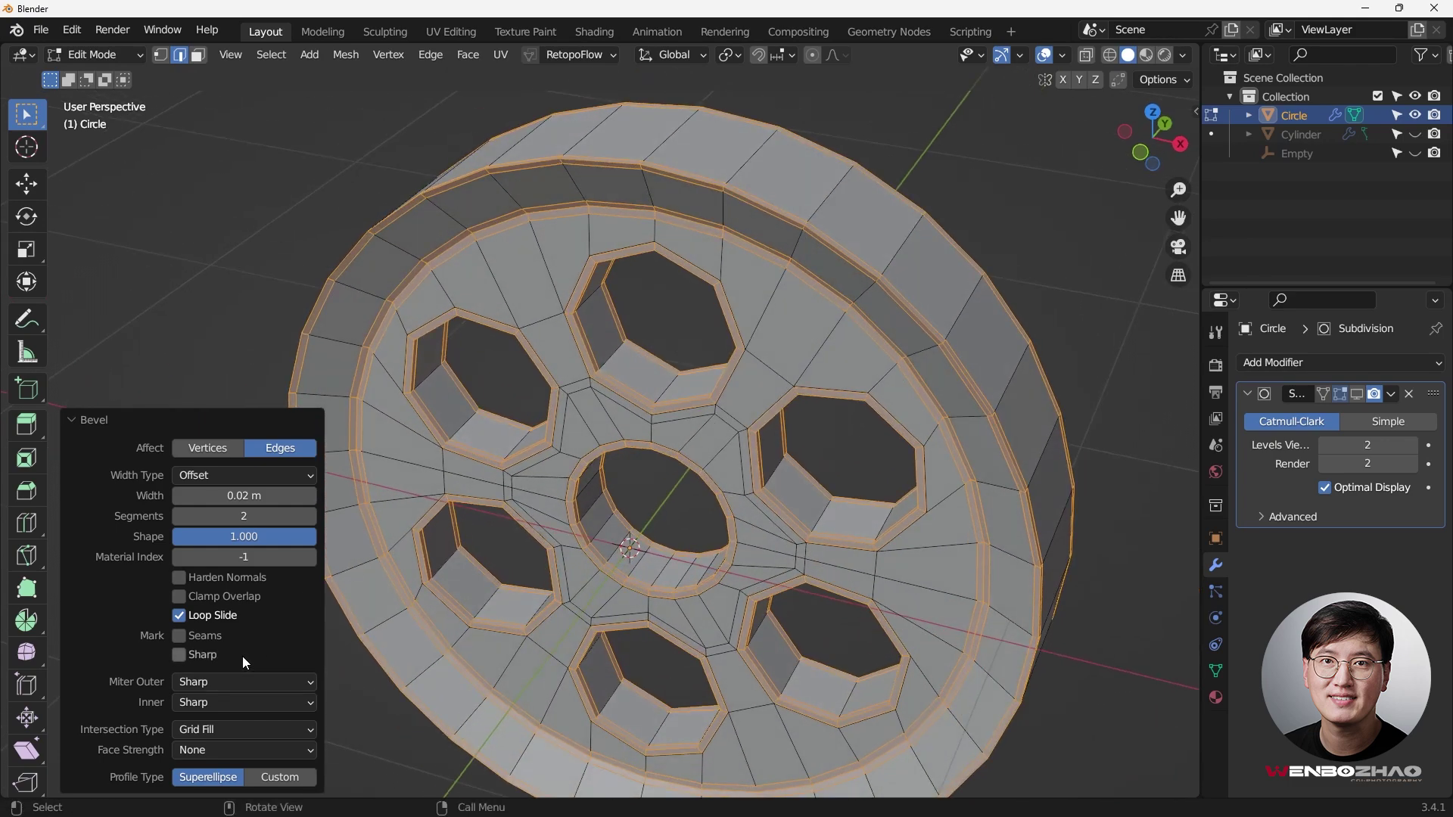
pyautogui.scroll(3, 691, 535)
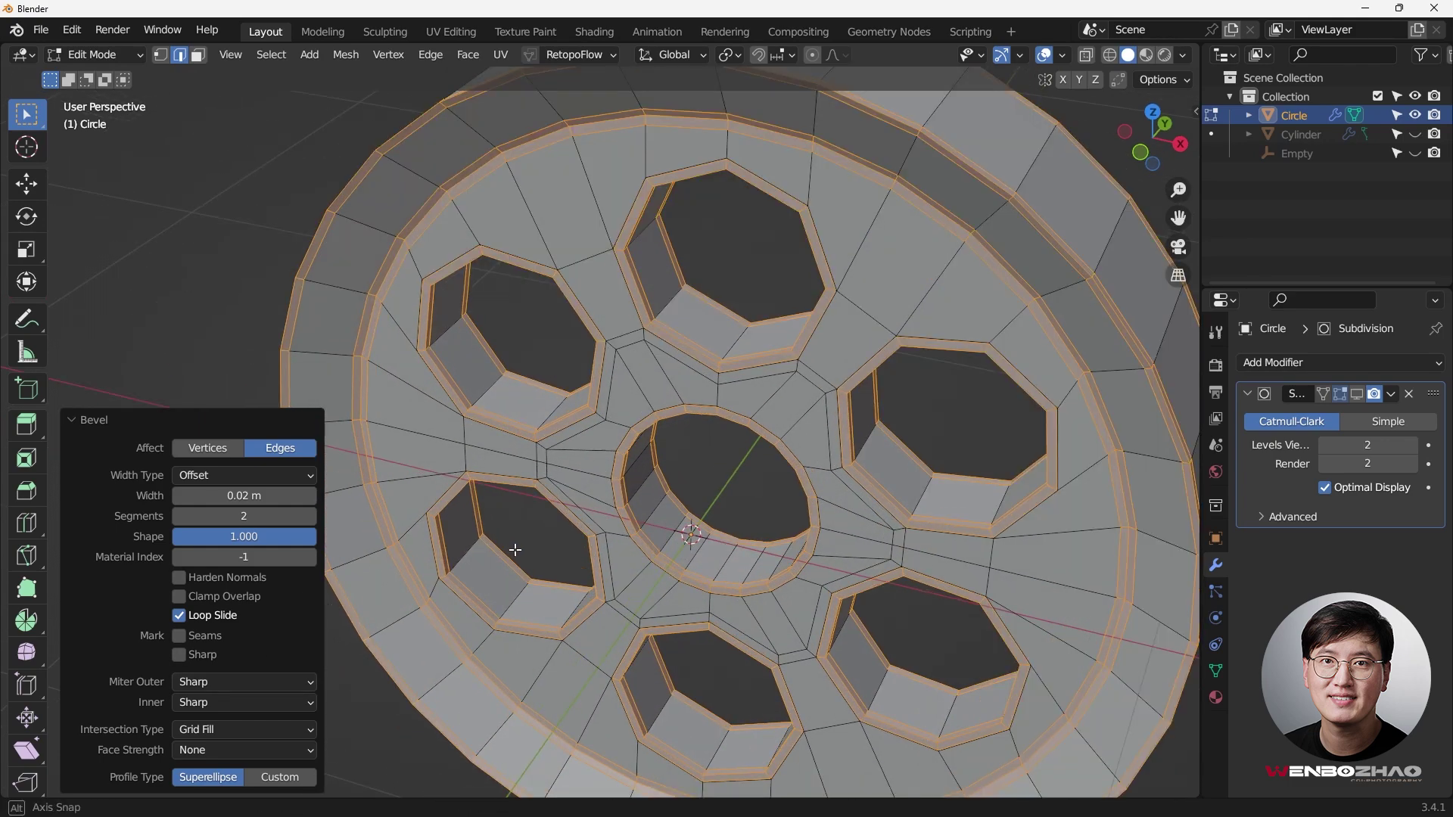
pyautogui.moveTo(691, 535); pyautogui.dragTo(420, 630, button='middle')
# - Change the bevel's Miter Outer from Sharp to Arc
pyautogui.click(230, 680)
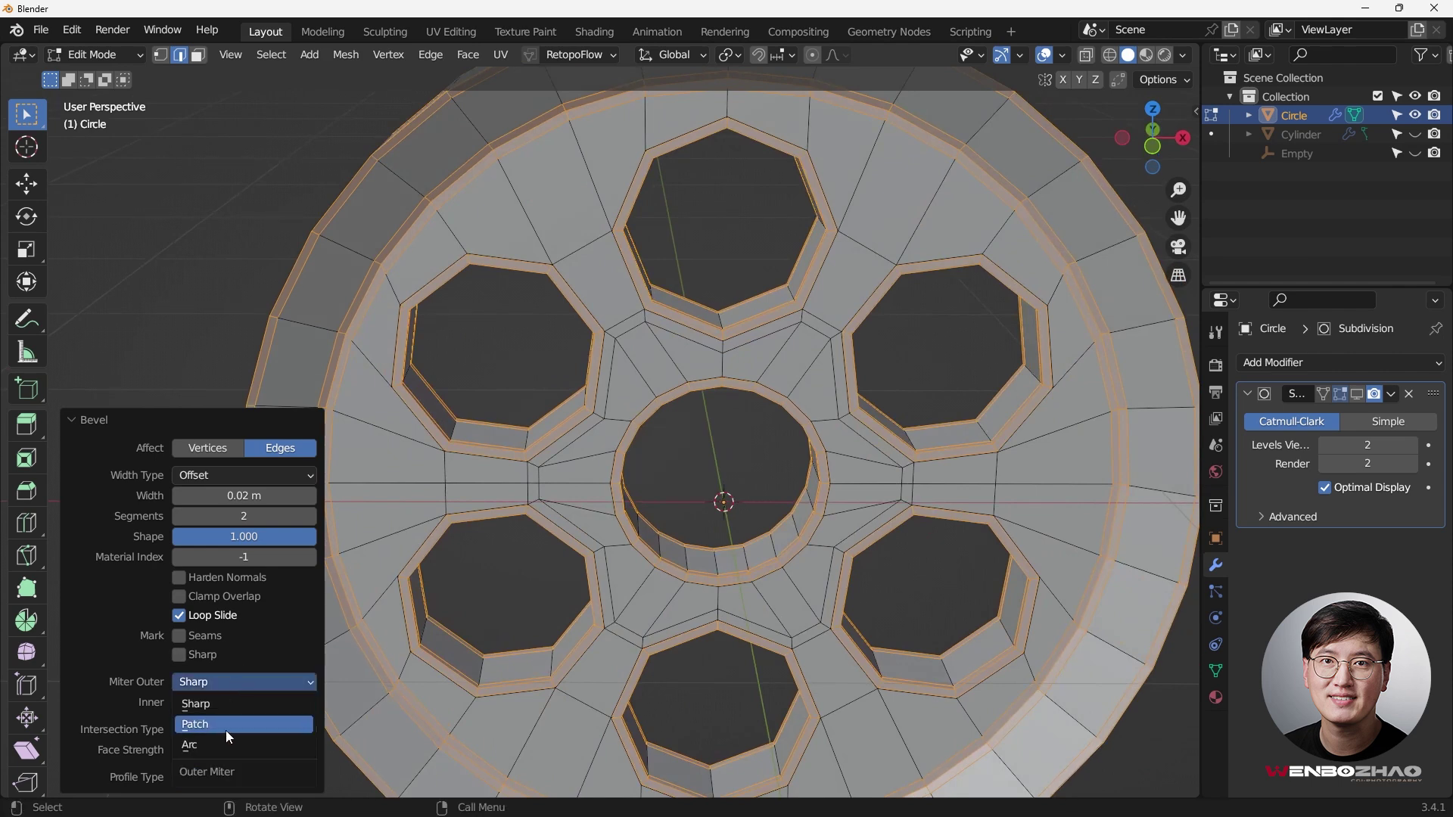
pyautogui.click(224, 745)
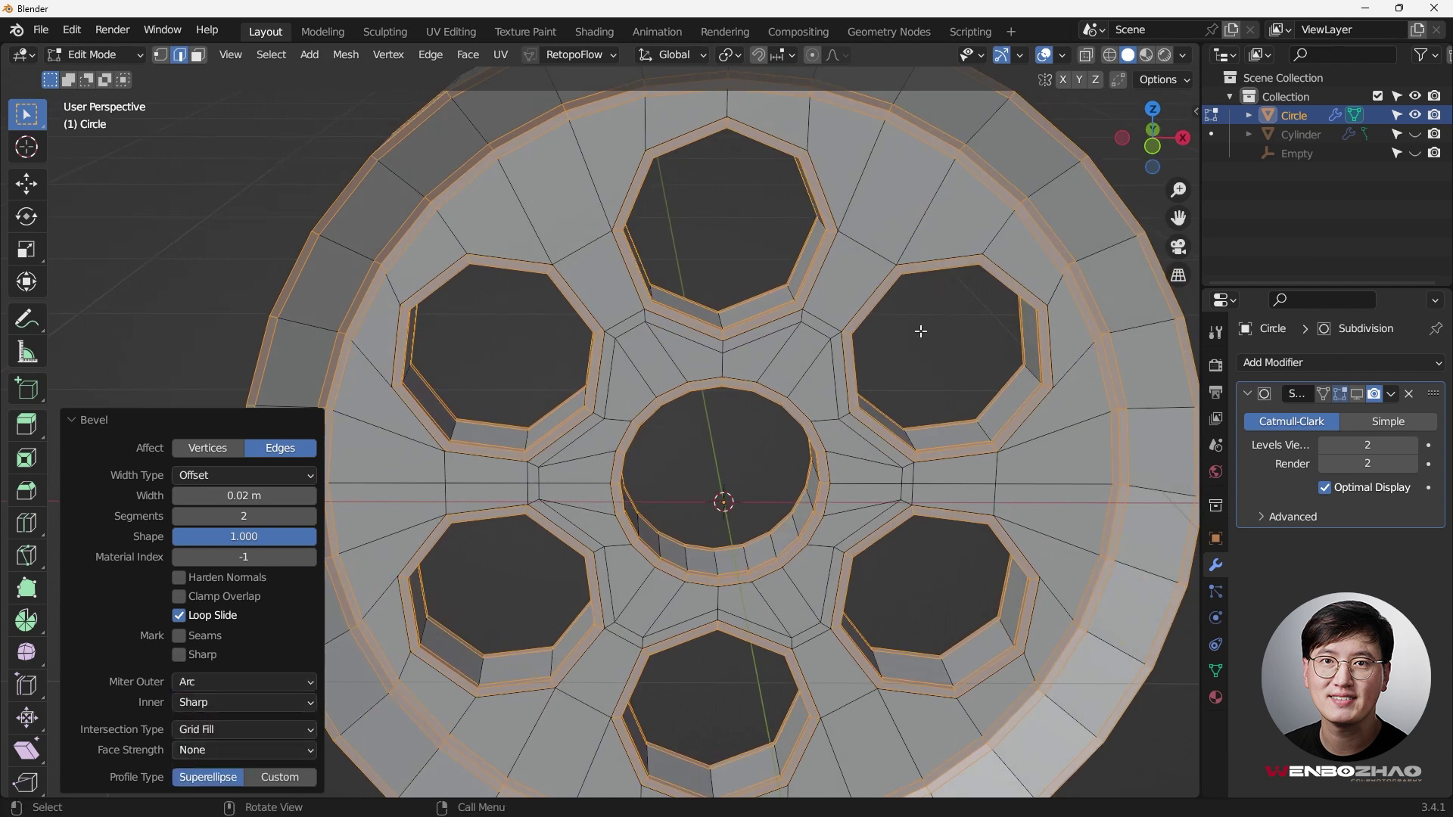
pyautogui.scroll(-2, 684, 431)
pyautogui.moveTo(681, 479); pyautogui.dragTo(620, 369, button='middle')
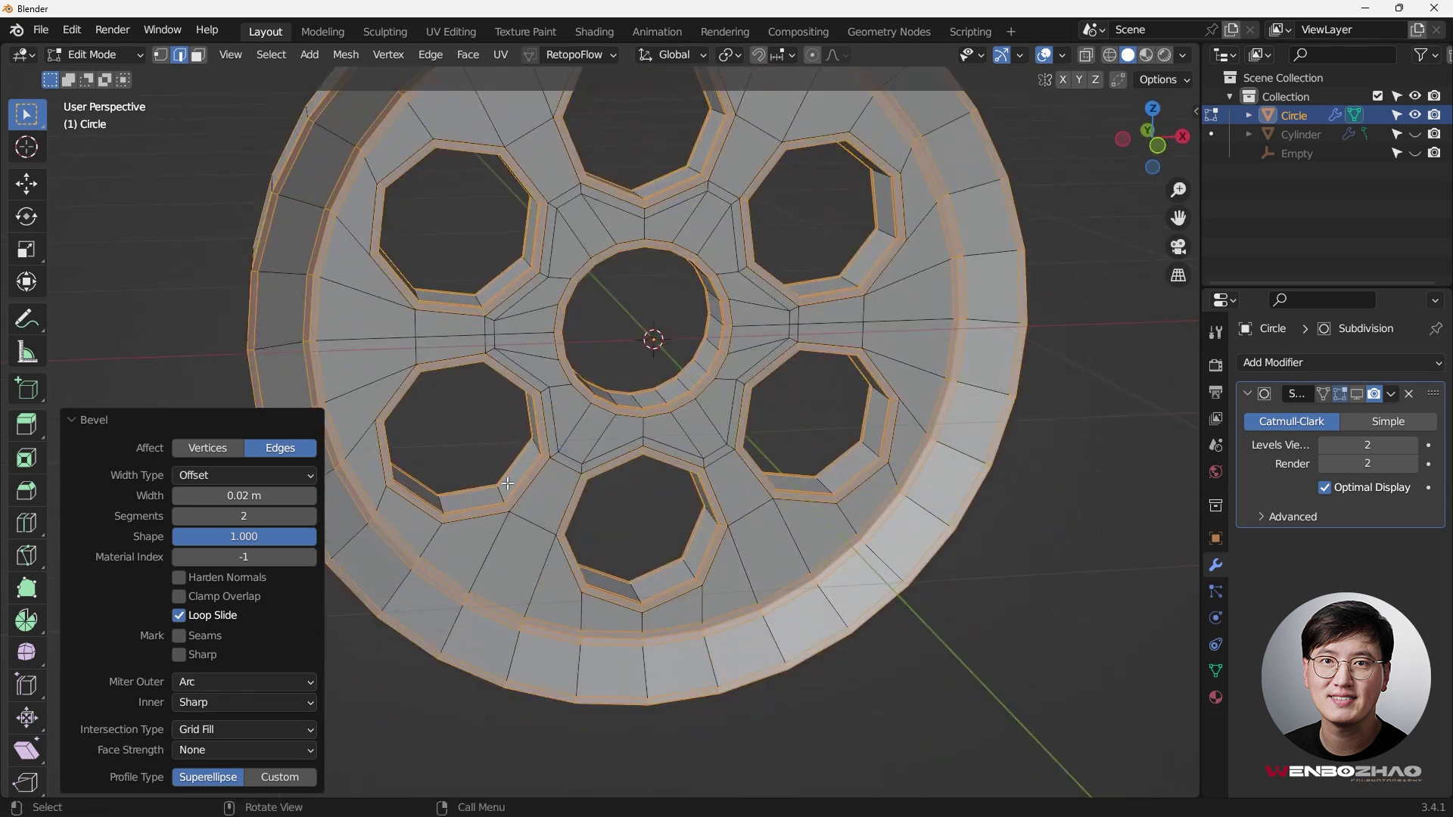
pyautogui.keyDown('shift'); pyautogui.moveTo(550, 500); pyautogui.dragTo(618, 518, button='middle'); pyautogui.keyUp('shift')
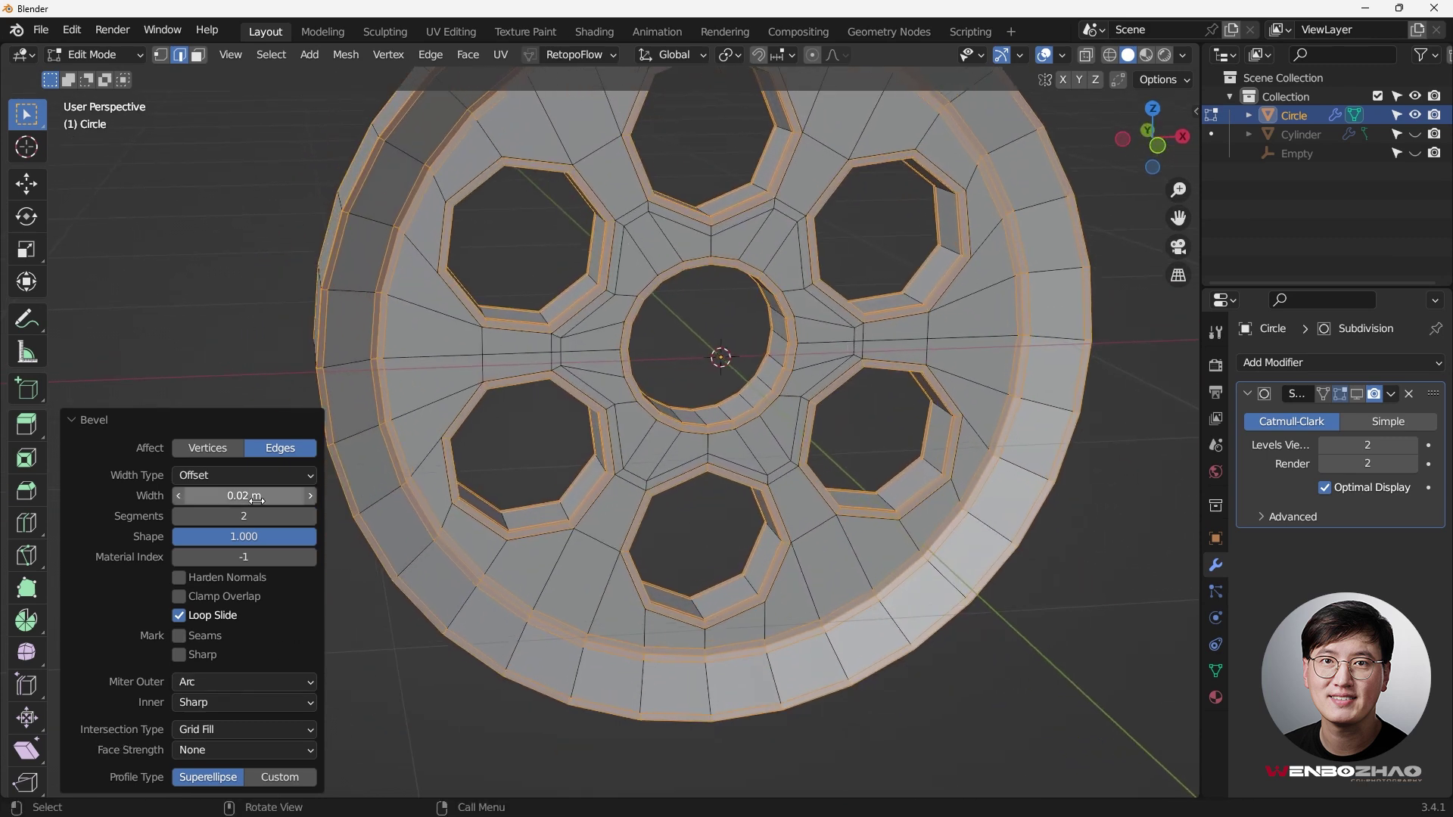
pyautogui.moveTo(651, 326); pyautogui.dragTo(254, 326, button='middle')
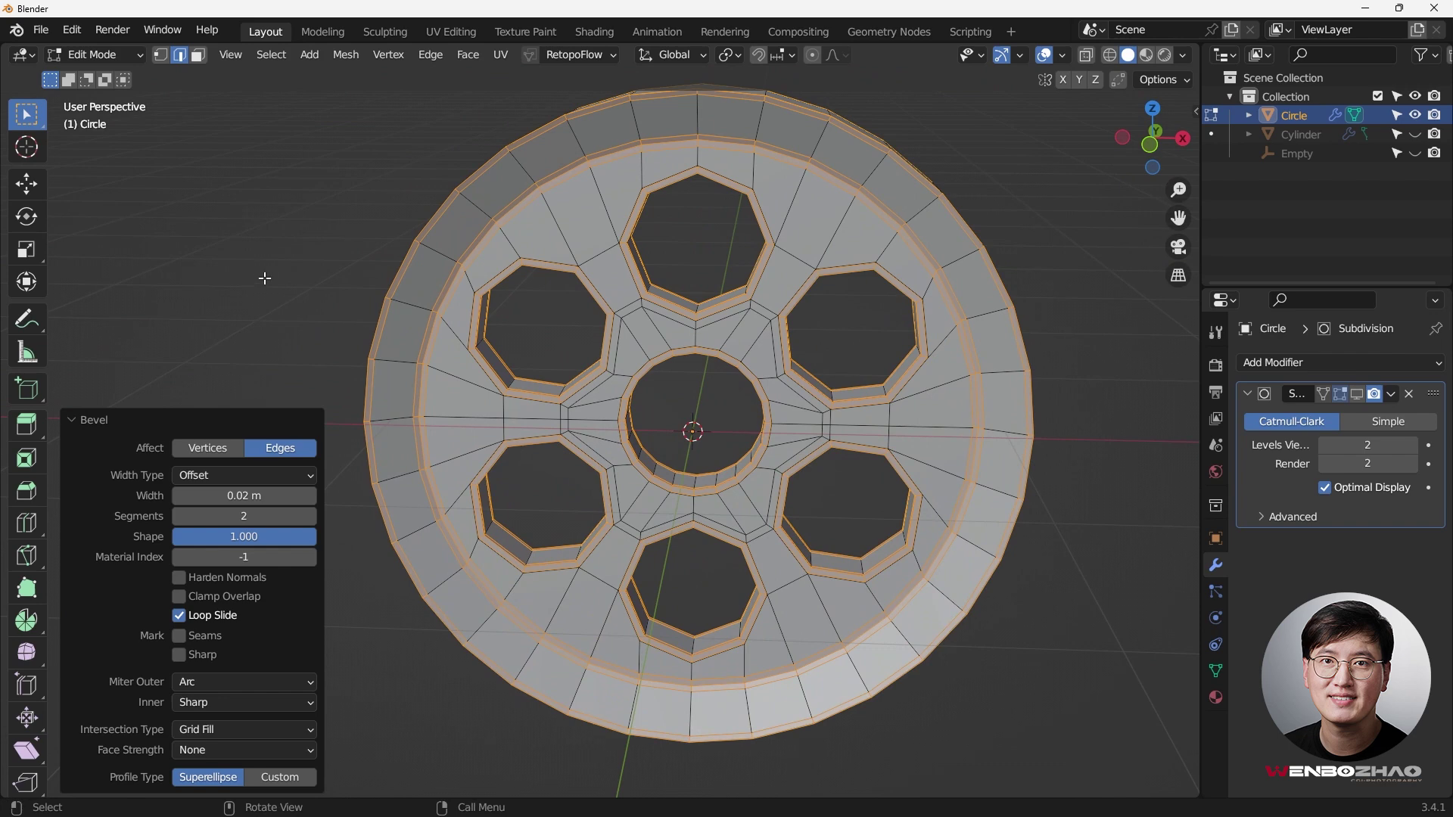
# - Deselect all, re-enable the Subdivision modifier in the viewport, and return to Object Mode
pyautogui.hotkey('alt', 'a')
pyautogui.moveTo(302, 259); pyautogui.dragTo(482, 247, button='middle')
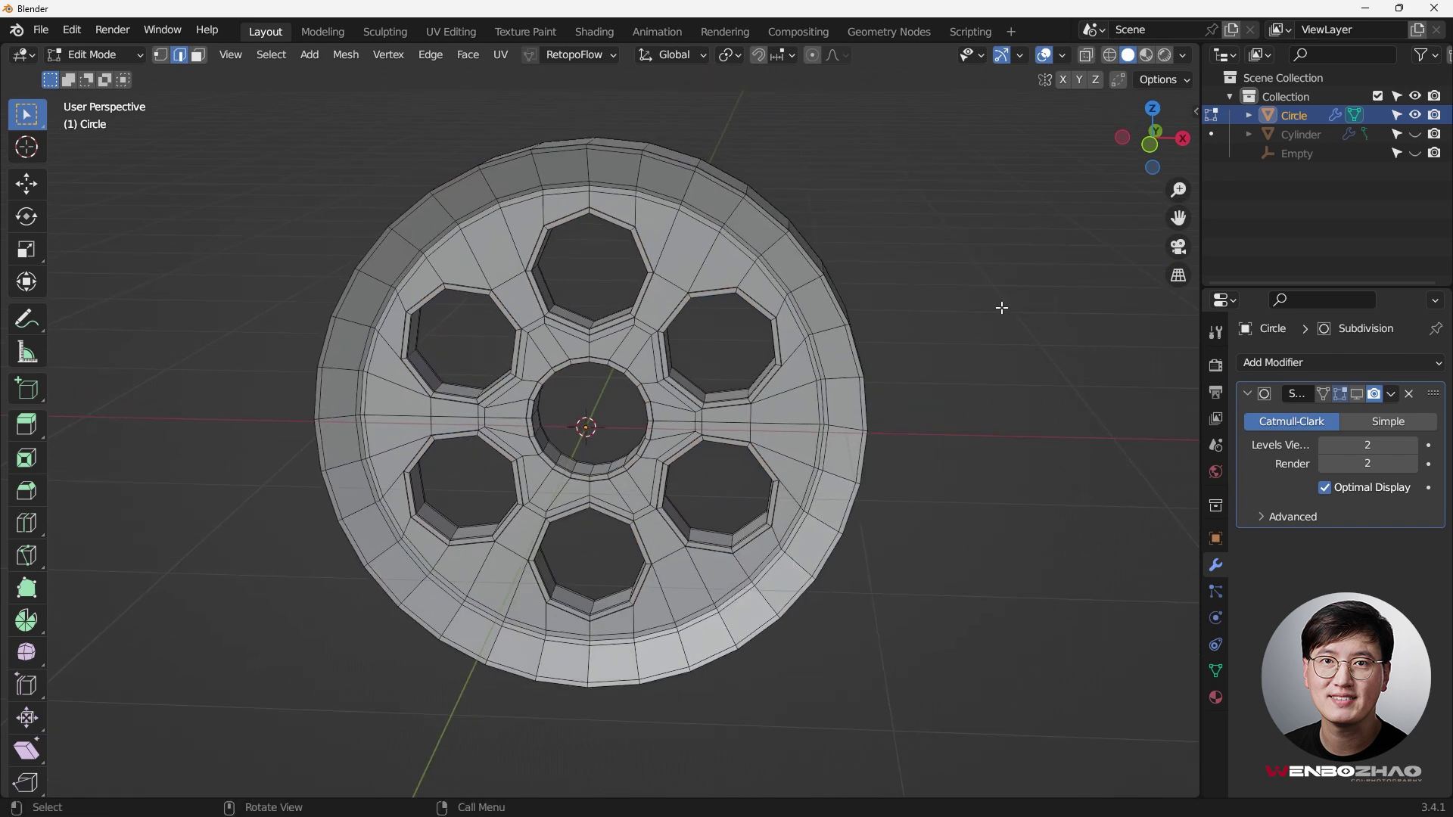
pyautogui.click(1359, 394)
pyautogui.press('Tab')
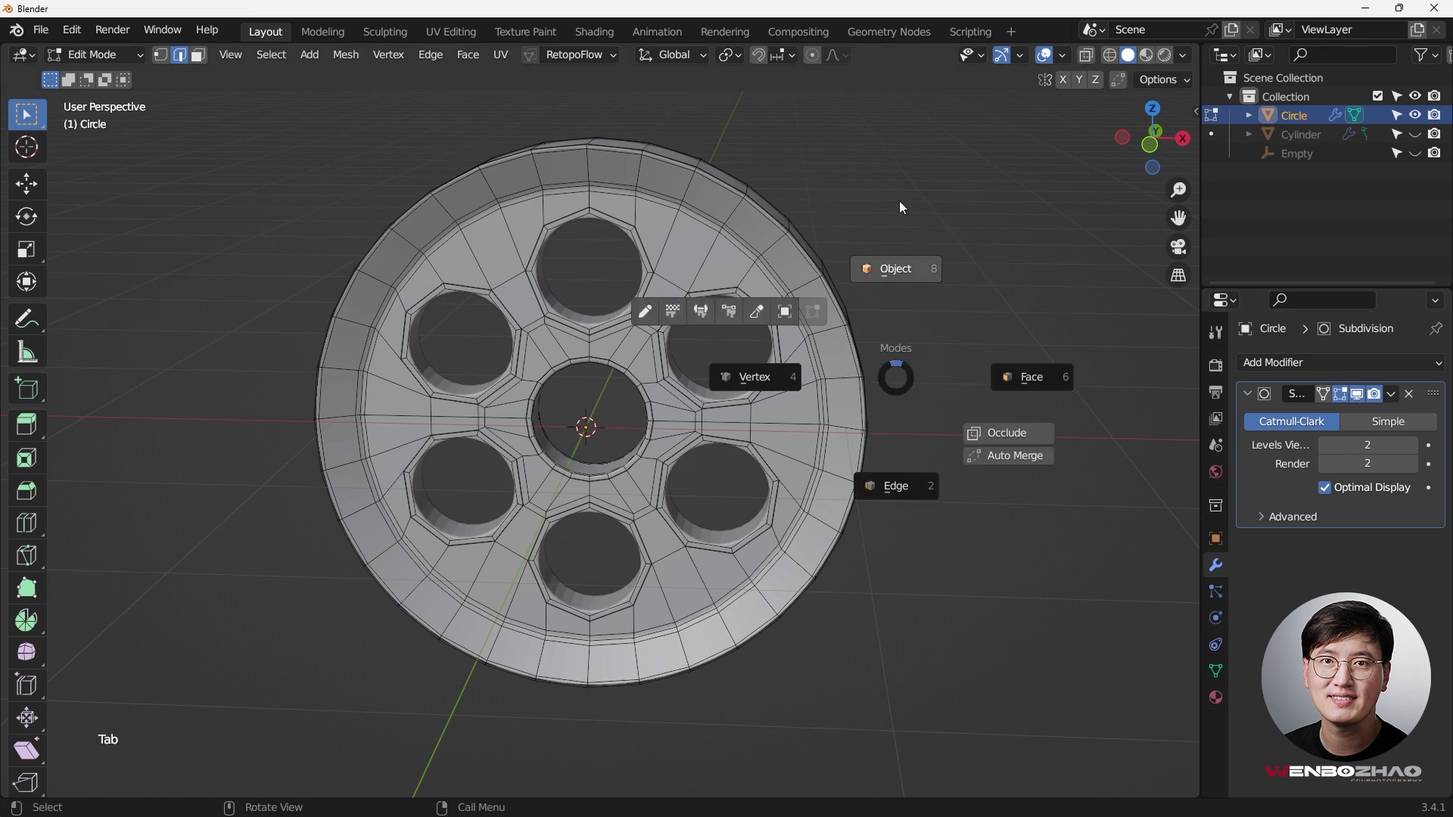
pyautogui.moveTo(847, 226); pyautogui.dragTo(483, 219, button='middle')
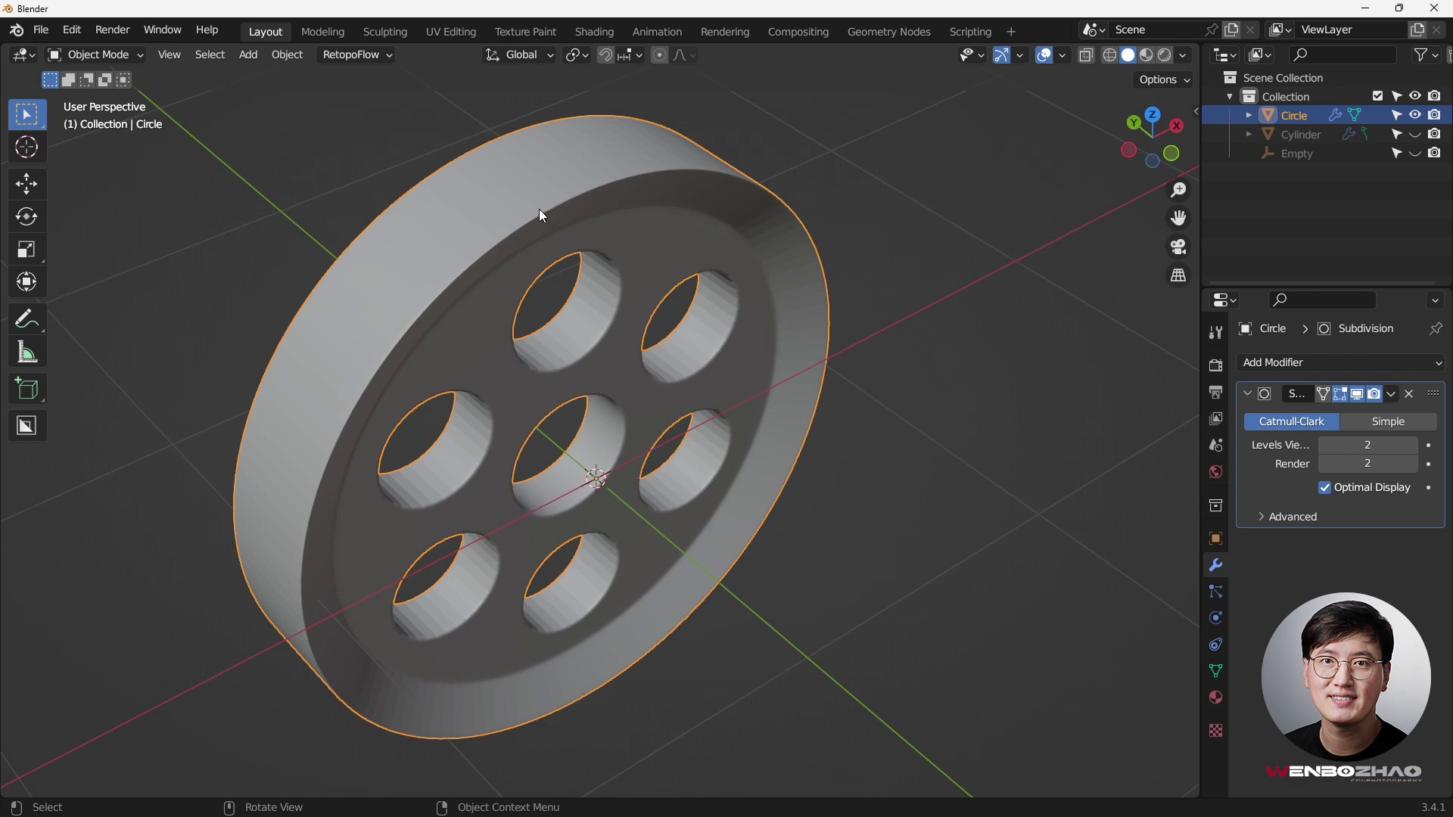
pyautogui.scroll(5, 538, 209)
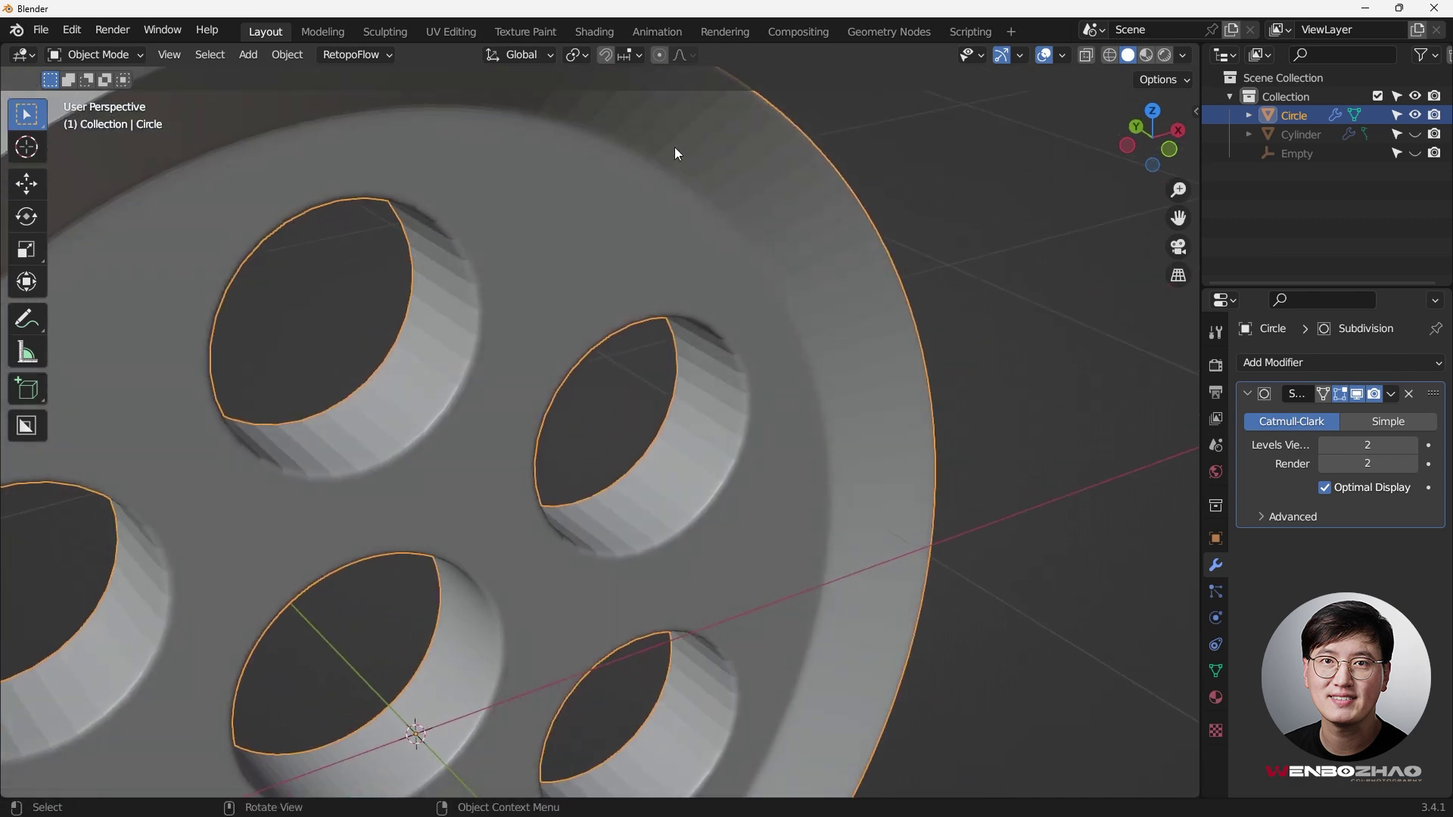
pyautogui.scroll(-4, 717, 165)
pyautogui.scroll(3, 734, 180)
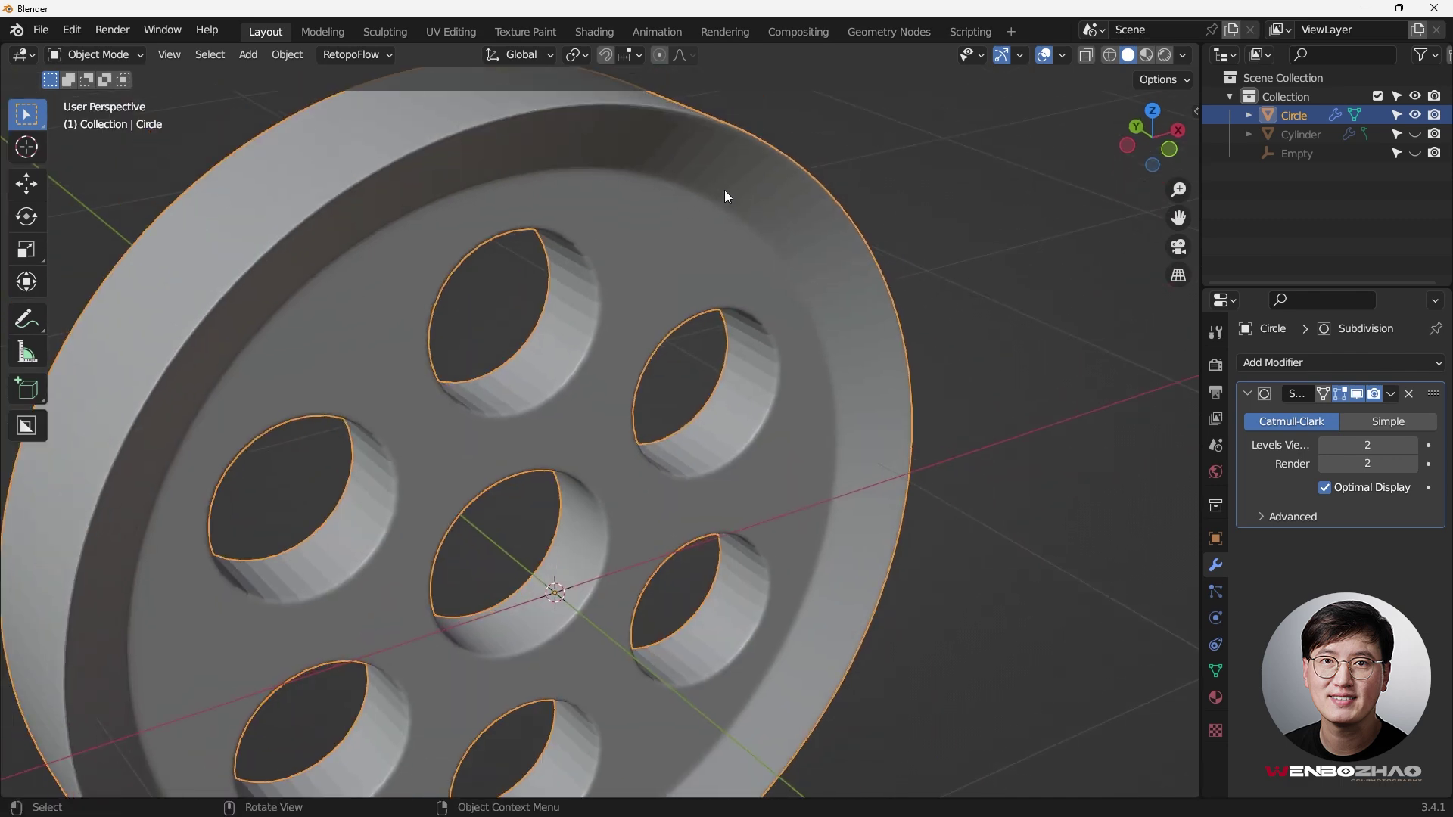
pyautogui.rightClick(724, 190)
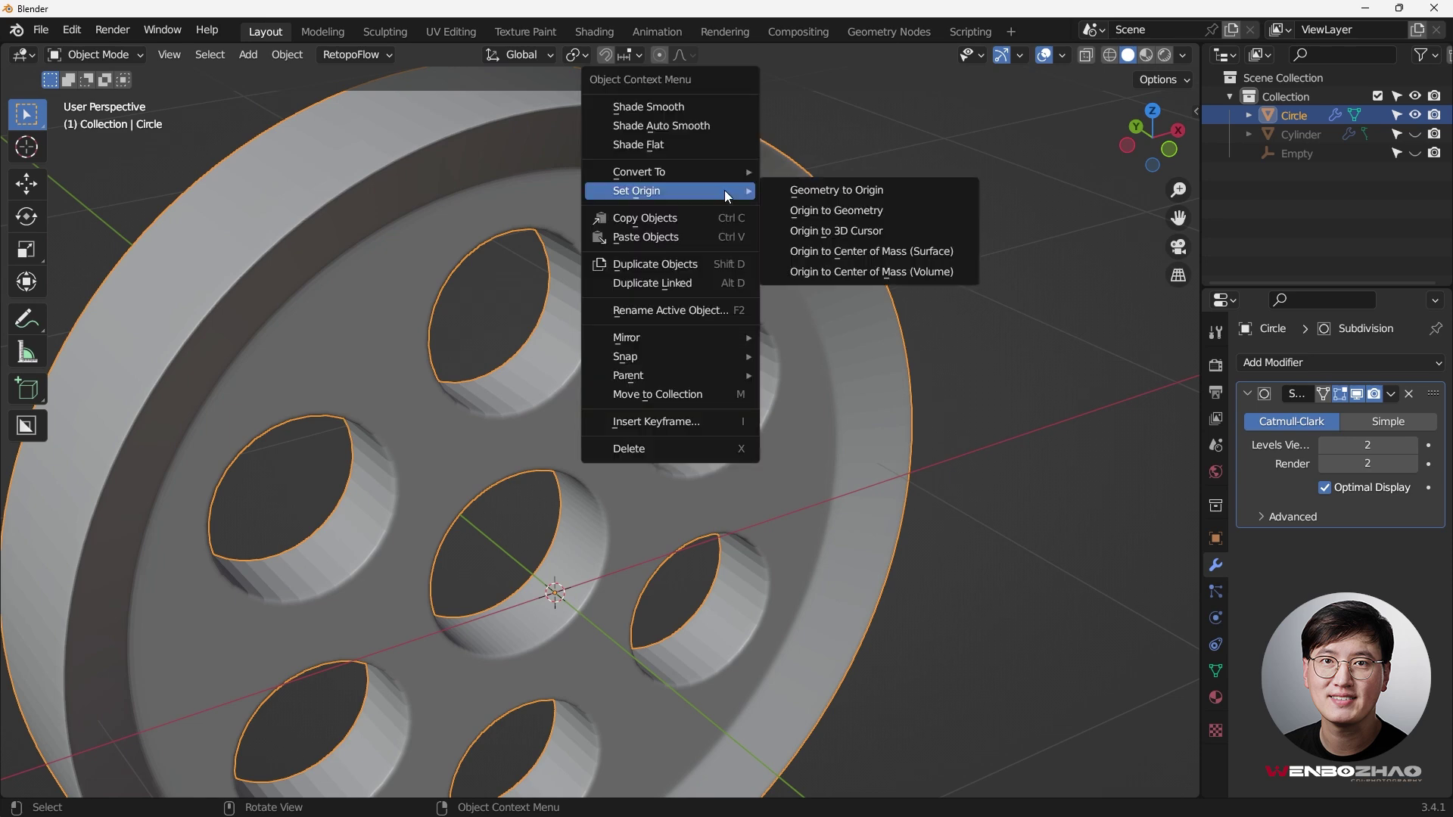
# - Apply Shade Smooth to the wheel disc
pyautogui.click(713, 106)
pyautogui.moveTo(578, 316); pyautogui.dragTo(415, 227, button='middle')
pyautogui.press('KP_1')
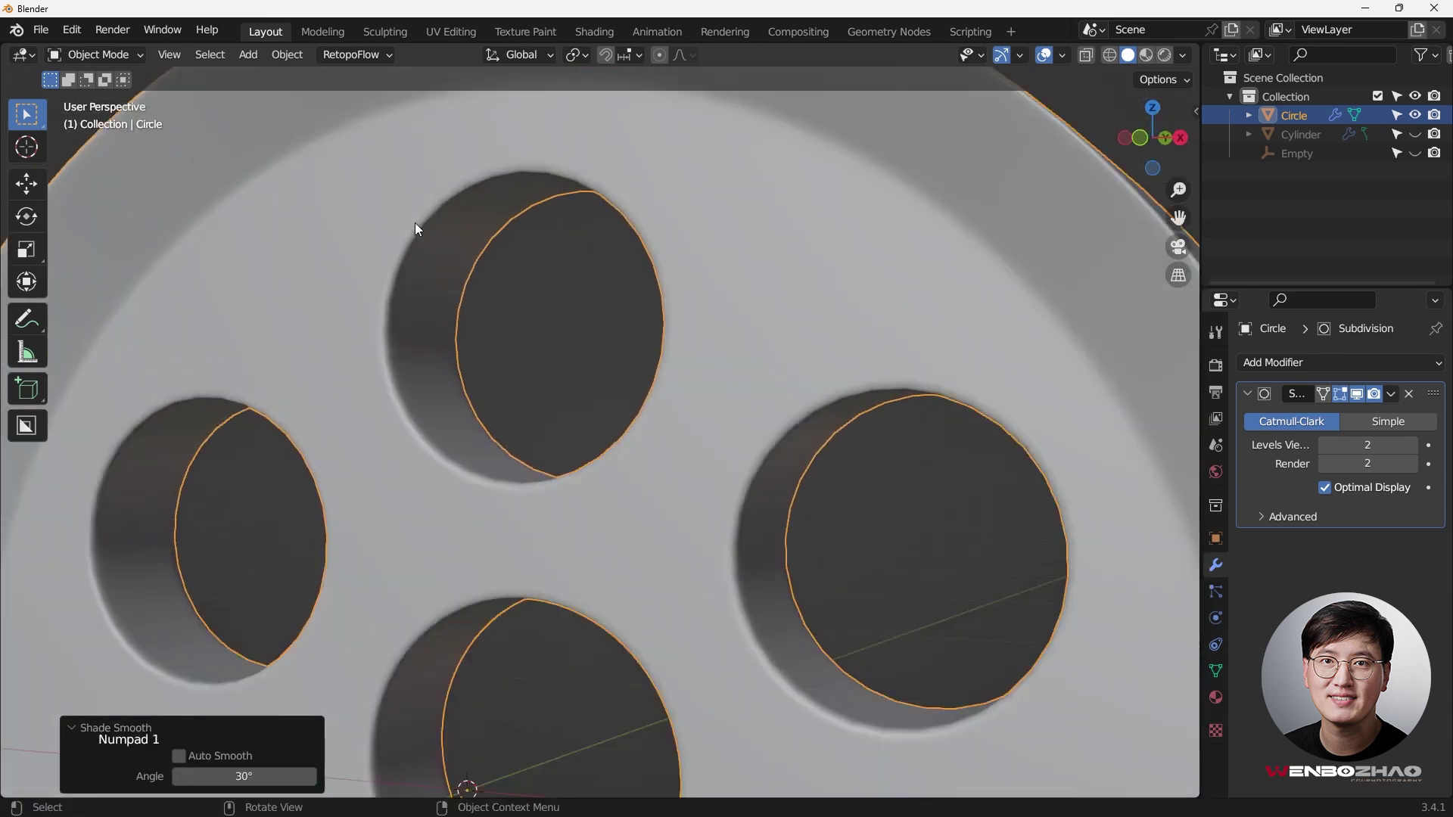
pyautogui.scroll(4, 415, 227)
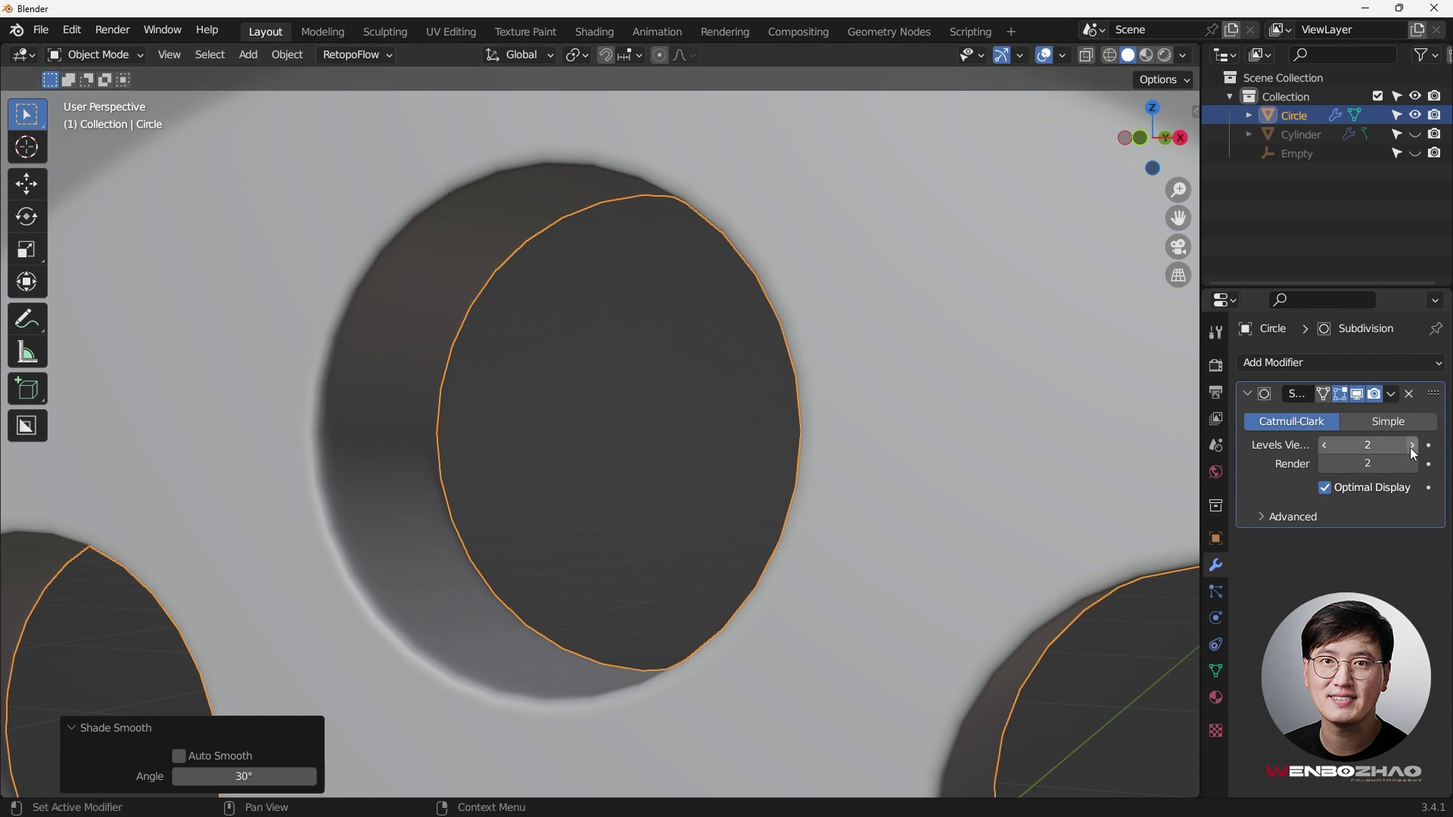
# - Set the Subdivision modifier's Levels Viewport to 4
pyautogui.click(1382, 442)
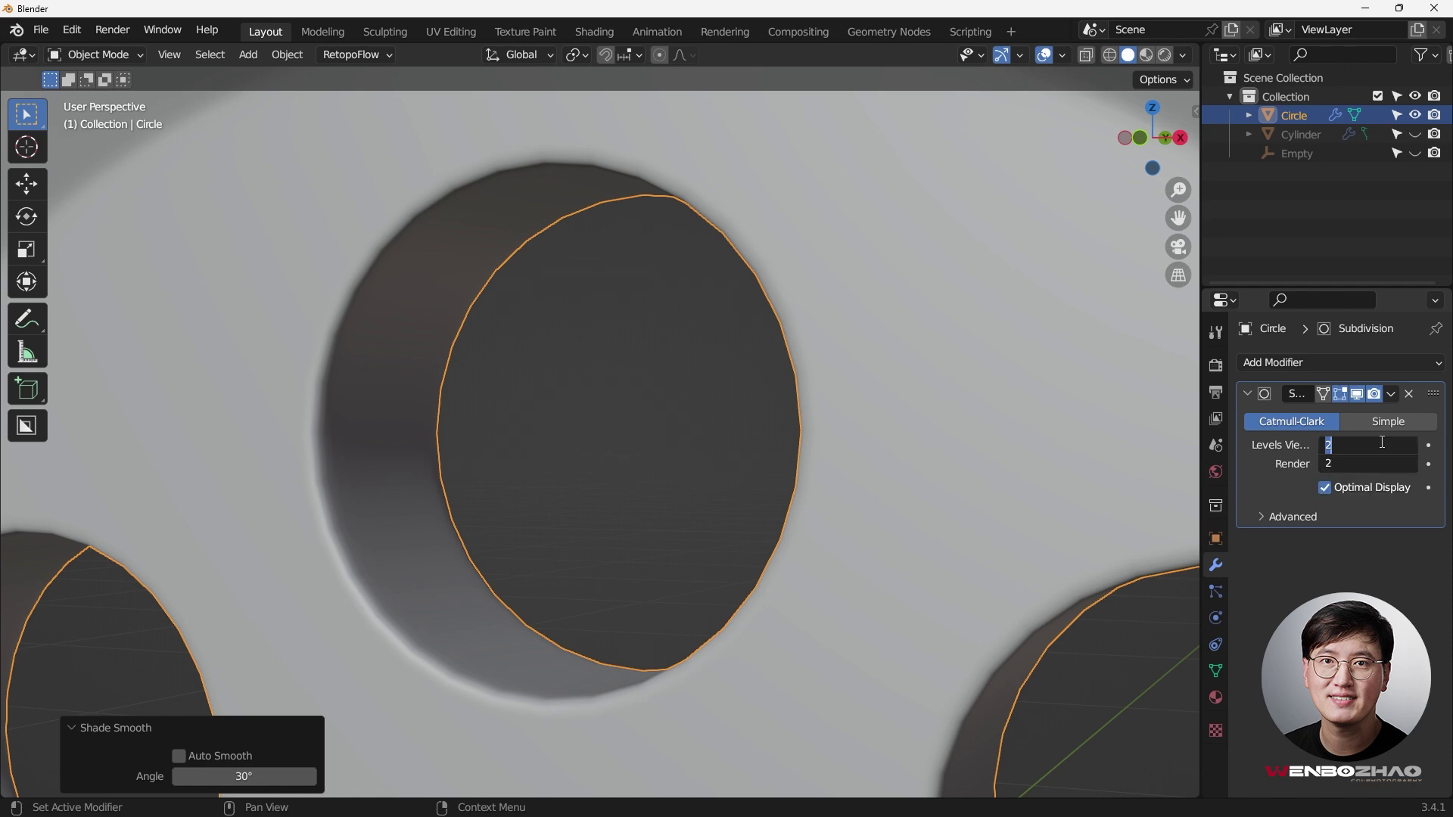
pyautogui.write('4')
pyautogui.press('Return')
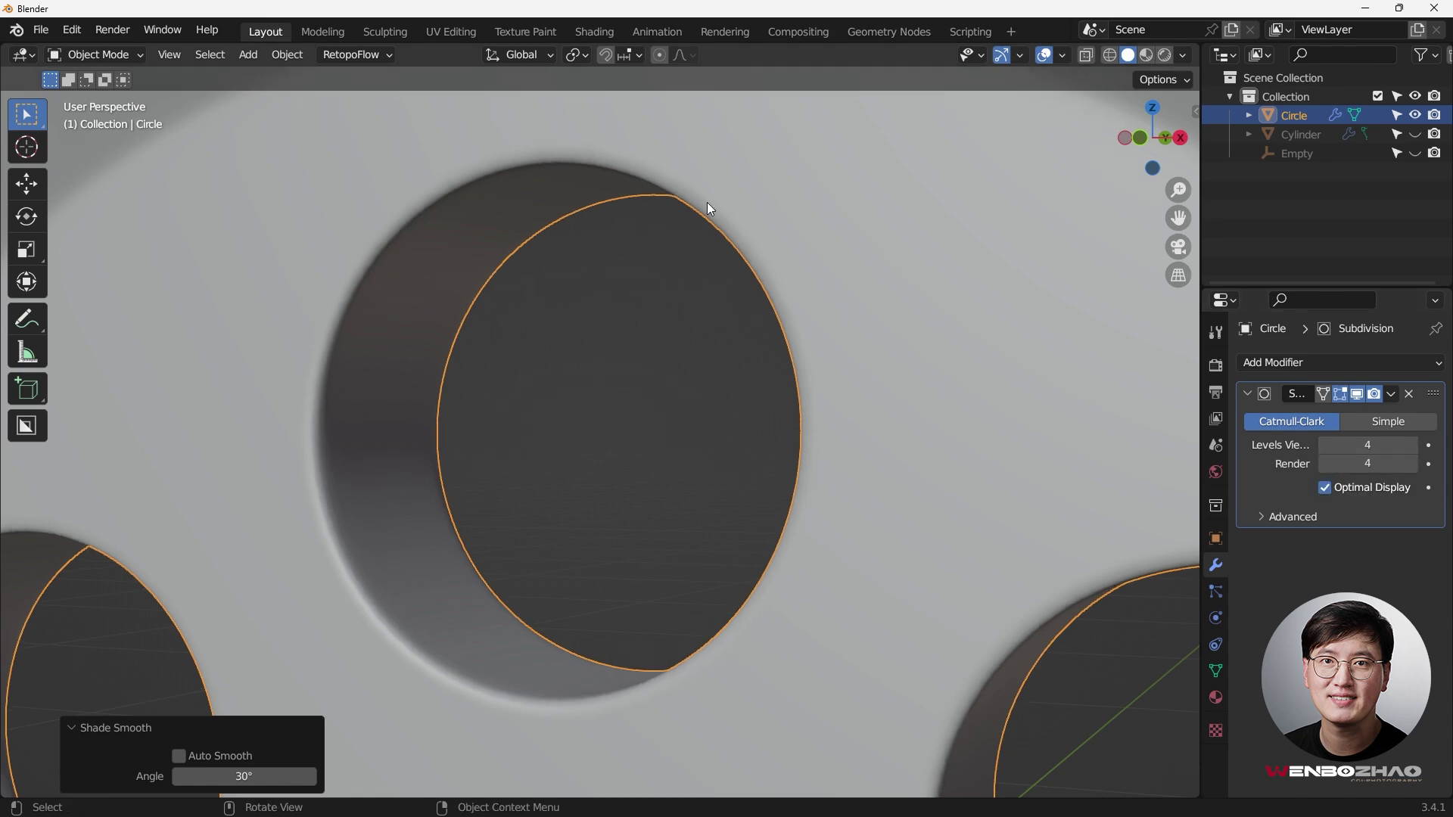
pyautogui.scroll(-5, 579, 501)
pyautogui.scroll(-2, 737, 501)
# - Add a centred loop cut around the wheel's outer rim
pyautogui.press('Tab')
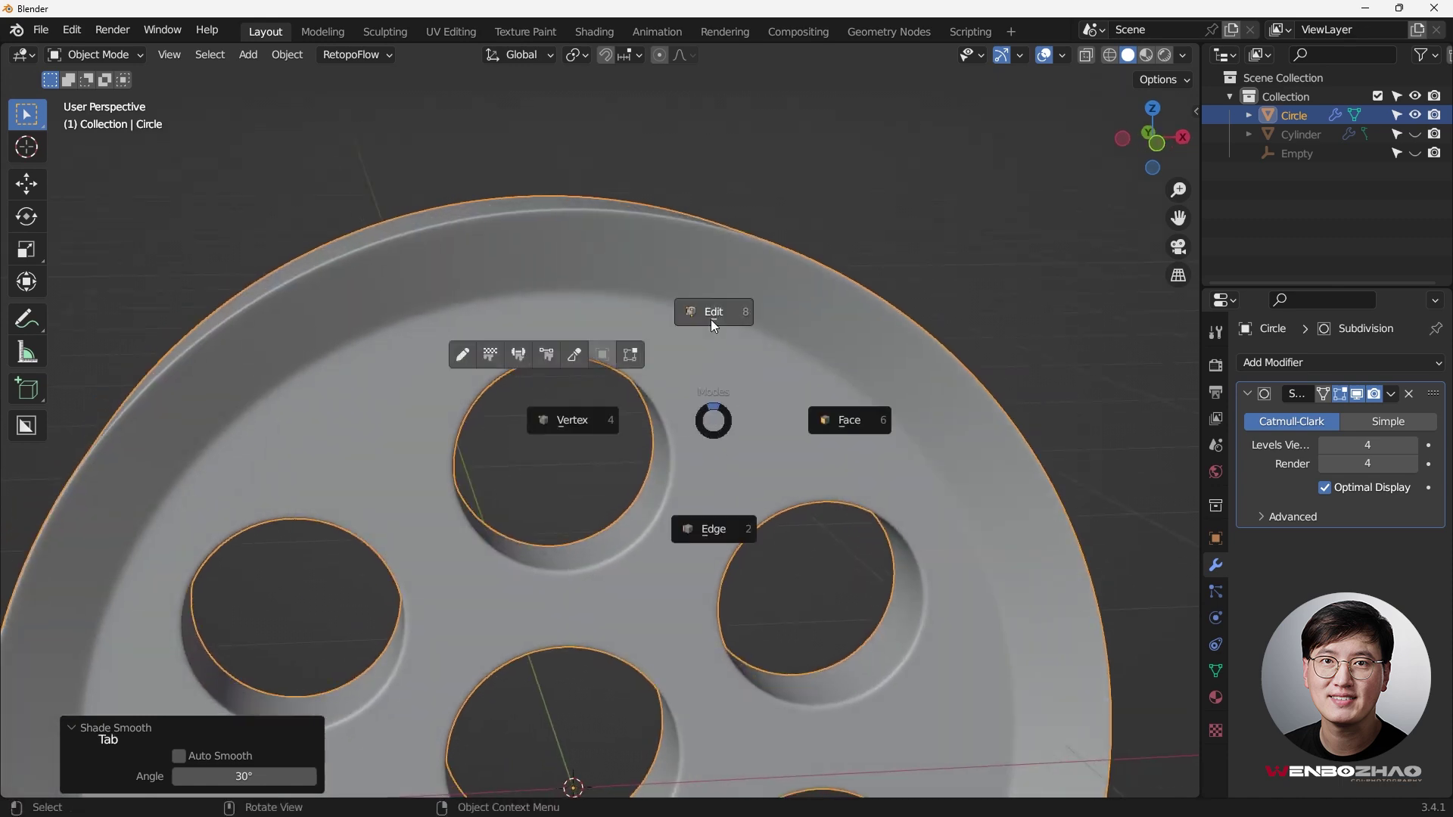
pyautogui.moveTo(710, 320); pyautogui.dragTo(685, 342, button='middle')
pyautogui.press('Tab')
pyautogui.scroll(-3, 633, 337)
pyautogui.press('Tab')
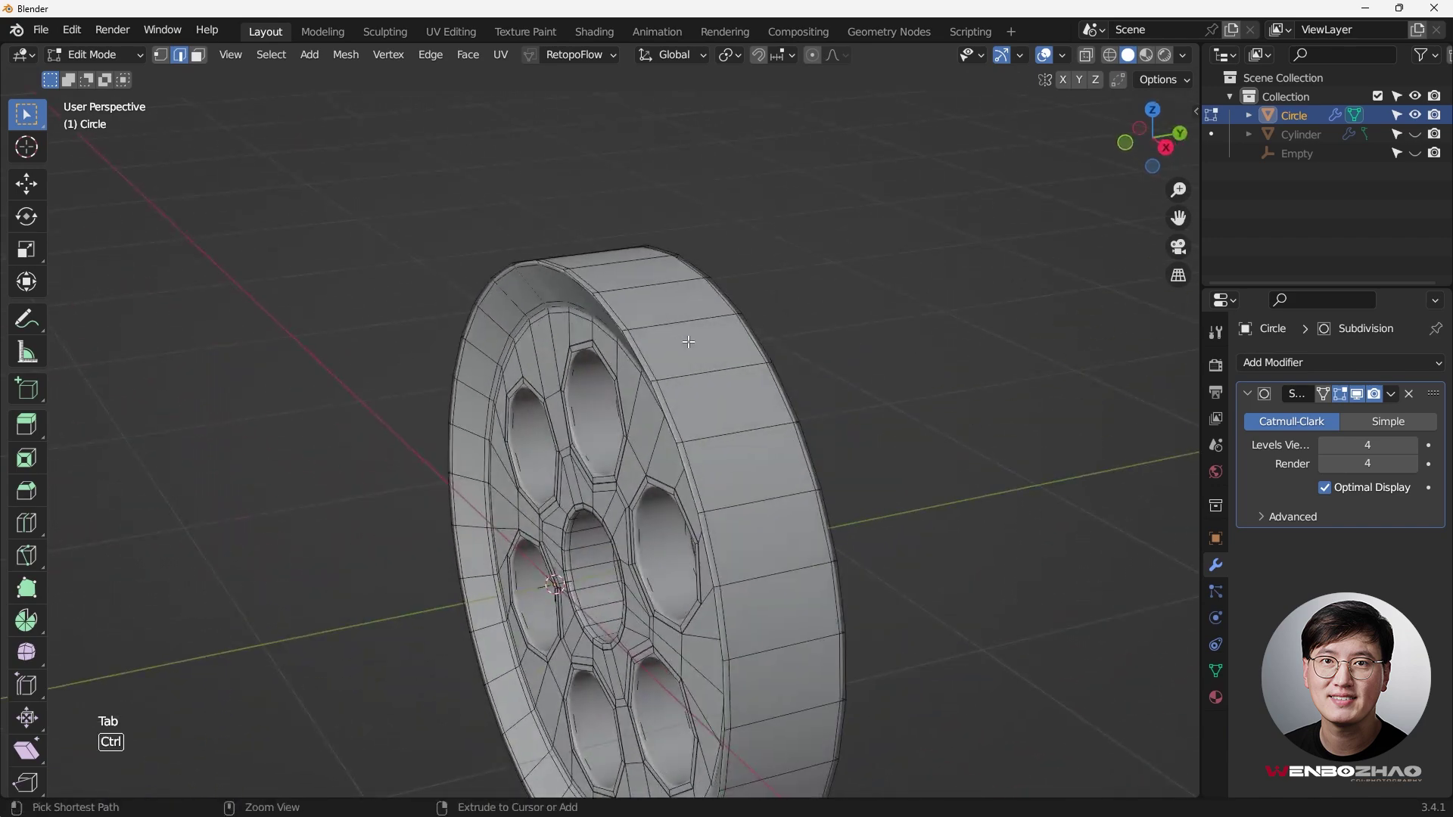
pyautogui.hotkey('ctrl', 'r')
pyautogui.click(690, 320)
pyautogui.rightClick(691, 320)
pyautogui.press('KP_1')
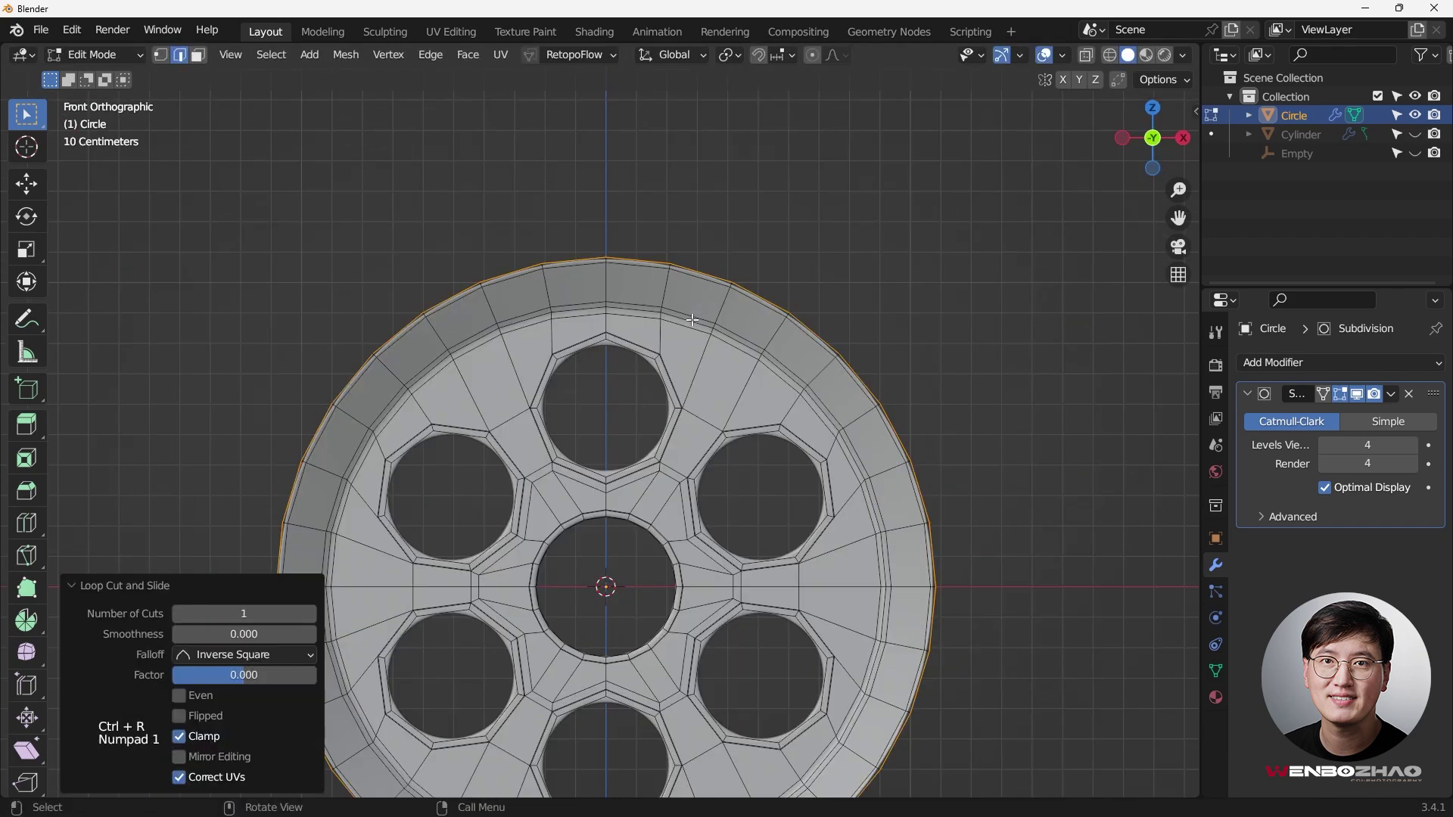
pyautogui.scroll(-2, 693, 402)
pyautogui.keyDown('shift'); pyautogui.moveTo(693, 402); pyautogui.dragTo(724, 322, button='middle'); pyautogui.keyUp('shift')
# - Scale the new rim loop slightly outward and return to Object Mode
pyautogui.press('s')
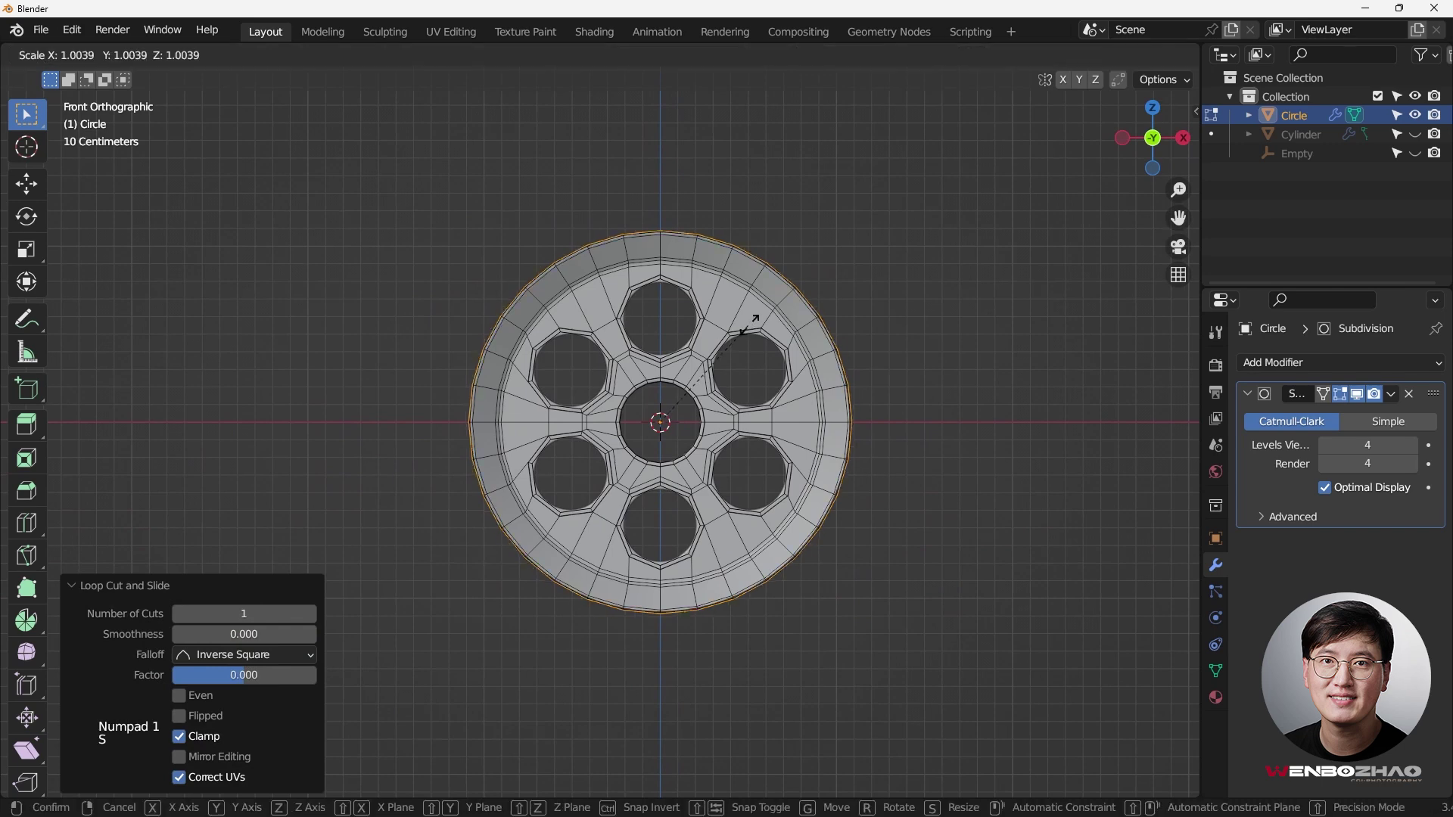
pyautogui.click(807, 306)
pyautogui.press('Tab')
pyautogui.moveTo(807, 307); pyautogui.dragTo(545, 294, button='middle')
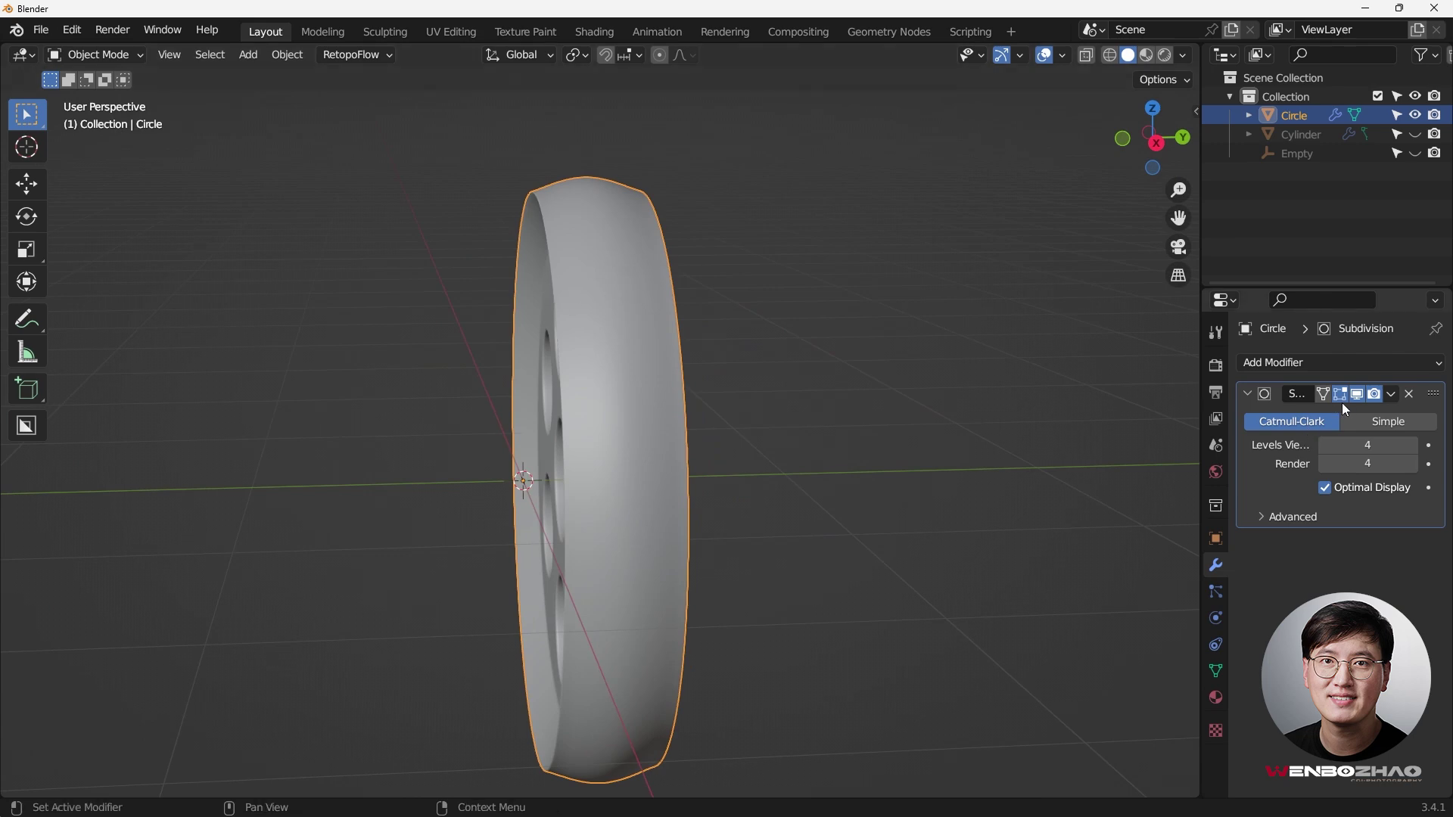
# - In front view, scale the selected rim loop up to 1.077 and leave Edit Mode
pyautogui.press('KP_1')
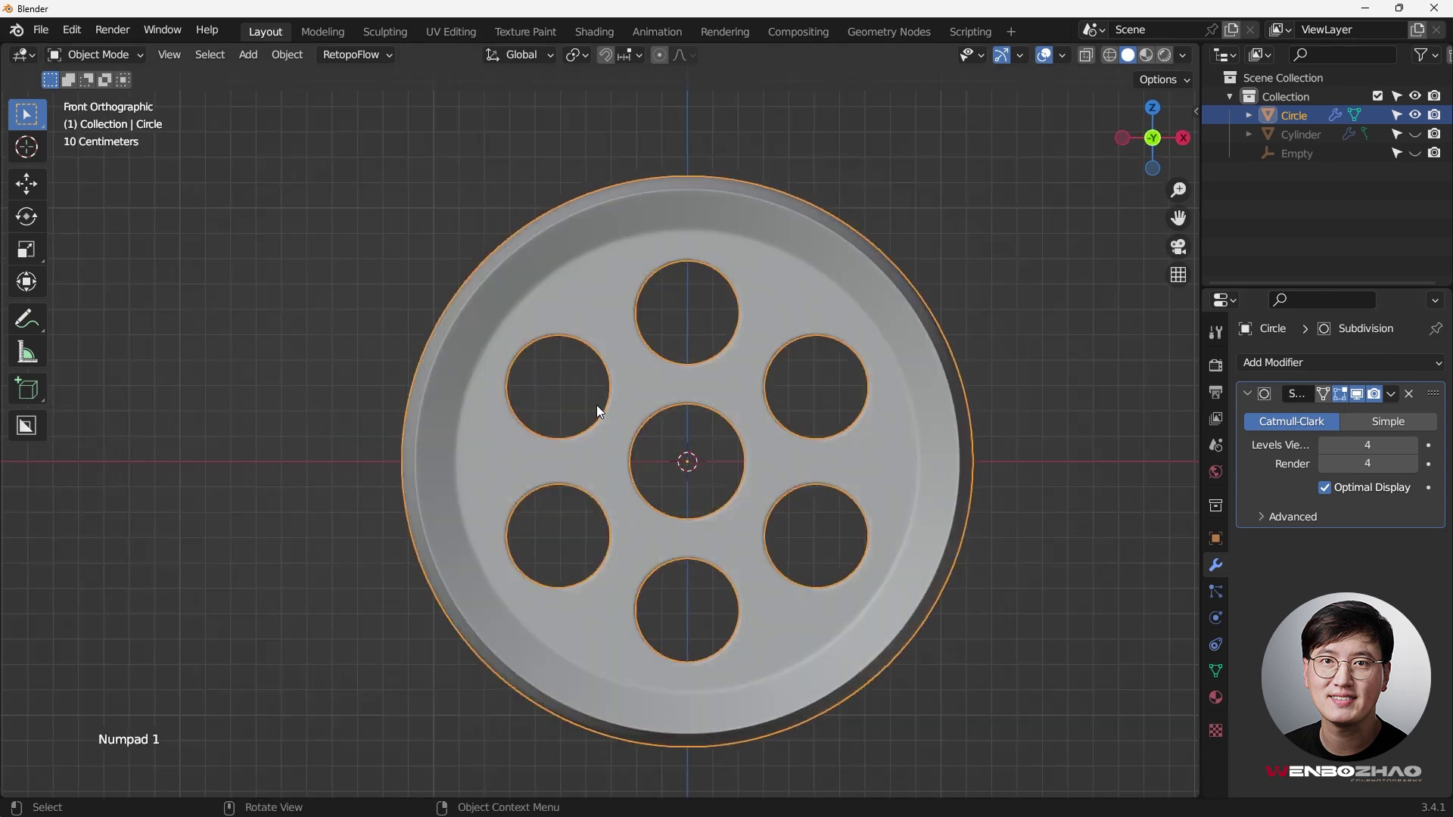
pyautogui.moveTo(866, 315); pyautogui.dragTo(824, 337, button='middle')
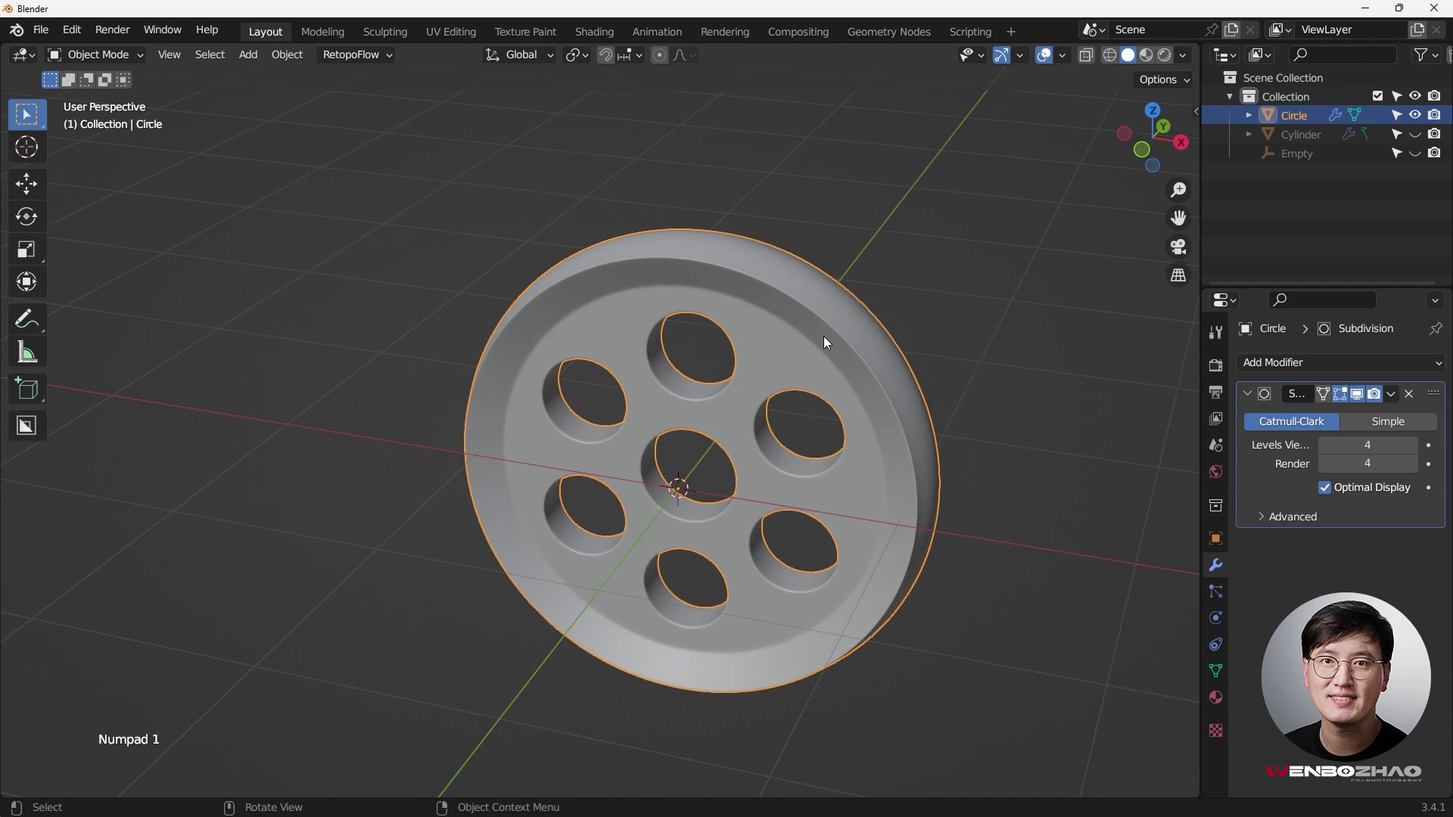
pyautogui.press('KP_1')
pyautogui.press('Tab')
pyautogui.press('s')
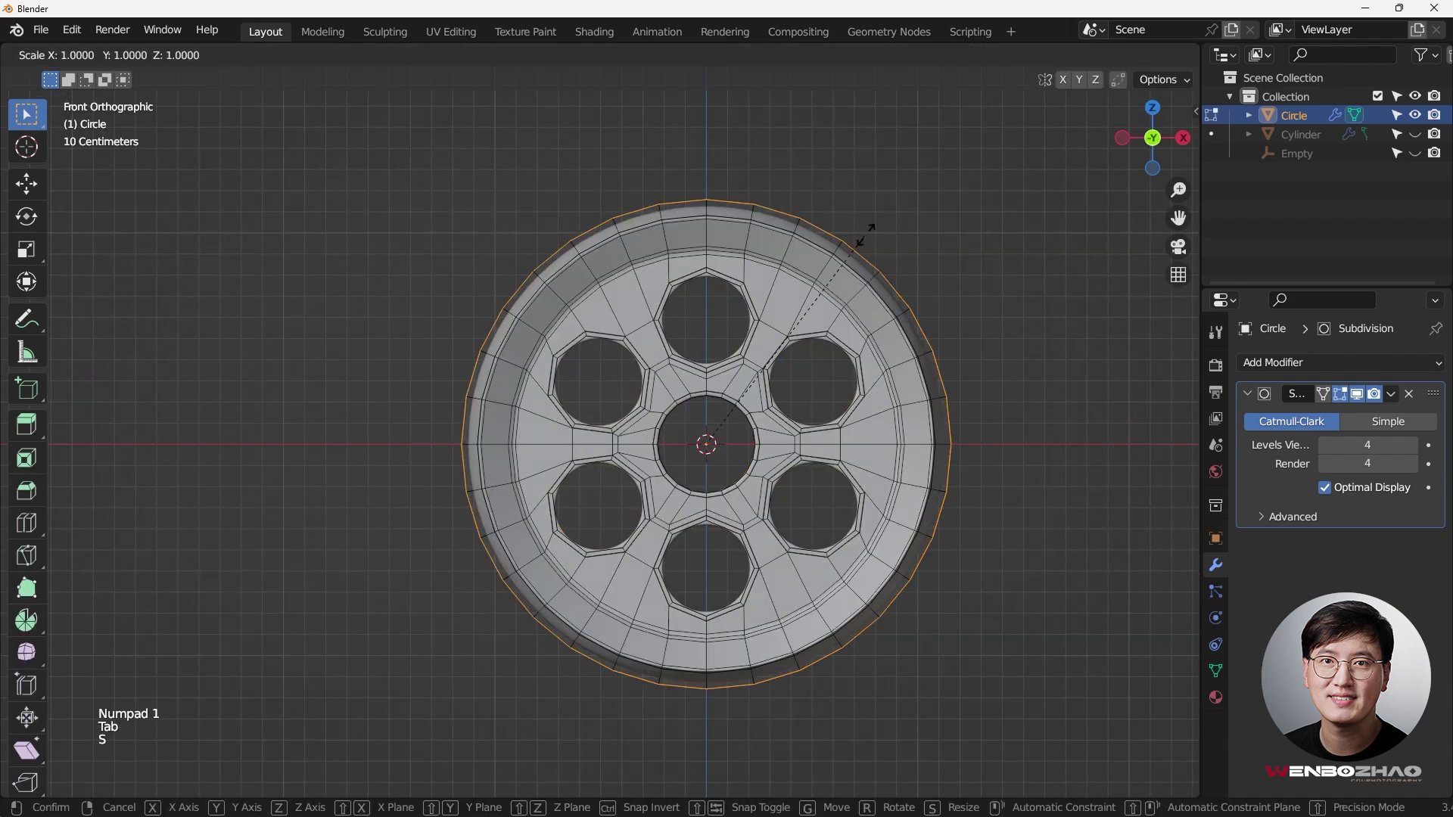
pyautogui.click(892, 307)
pyautogui.press('Tab')
pyautogui.moveTo(891, 307); pyautogui.dragTo(689, 357, button='middle')
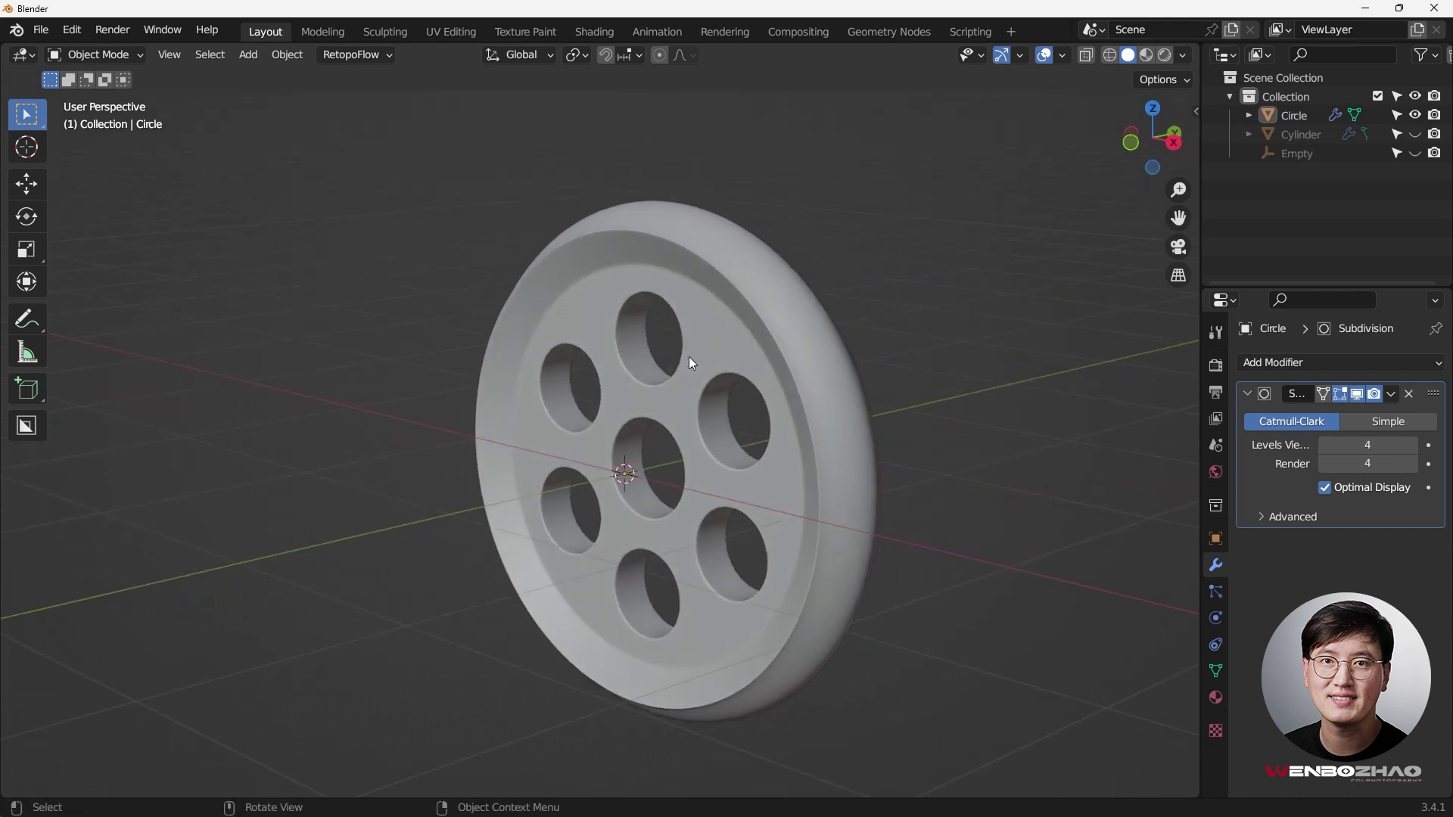
# - Switch the wheel back into Edit Mode from the mode menu
pyautogui.press('KP_1')
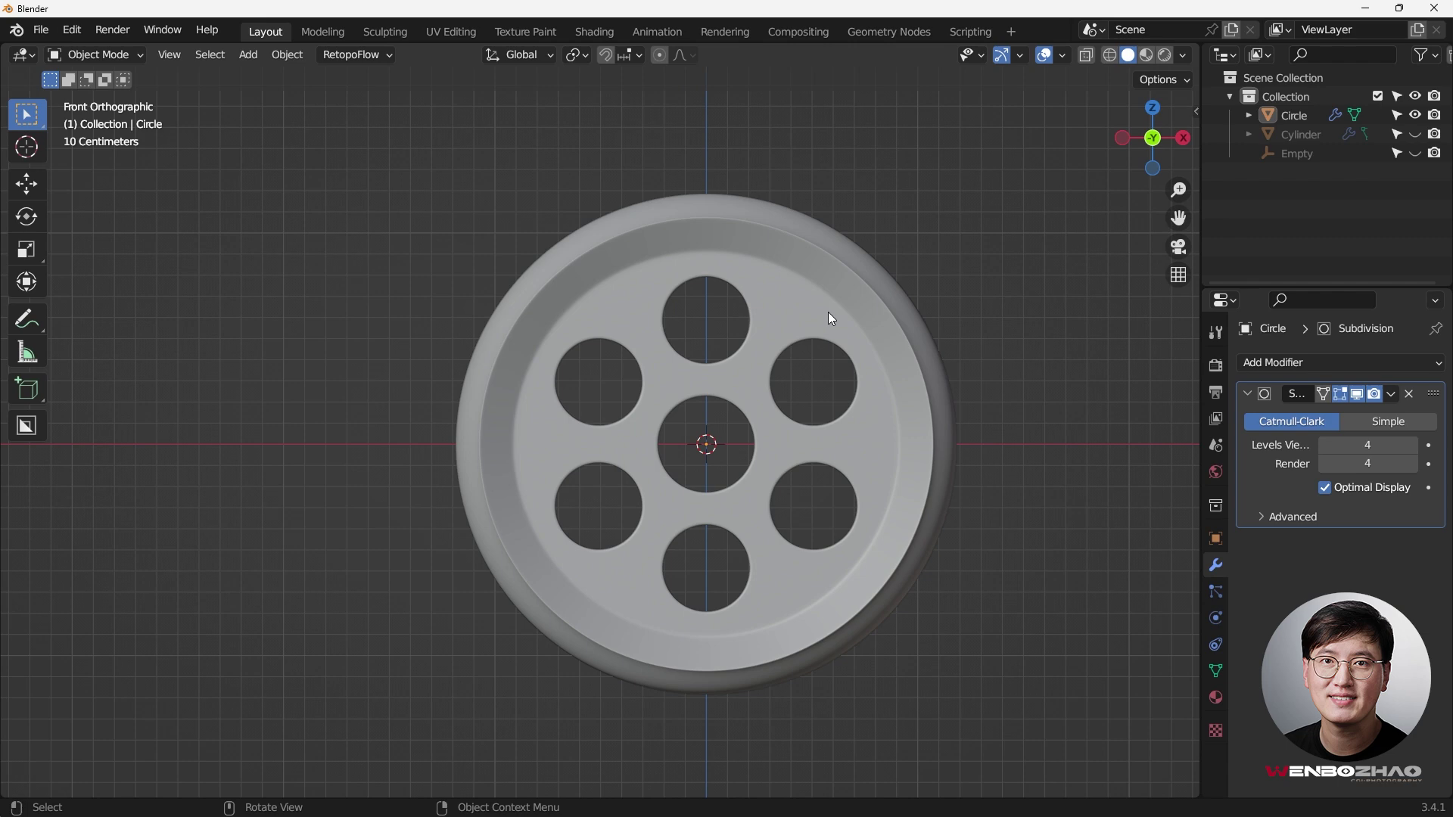
pyautogui.moveTo(818, 317); pyautogui.dragTo(754, 337, button='middle')
pyautogui.press('Tab')
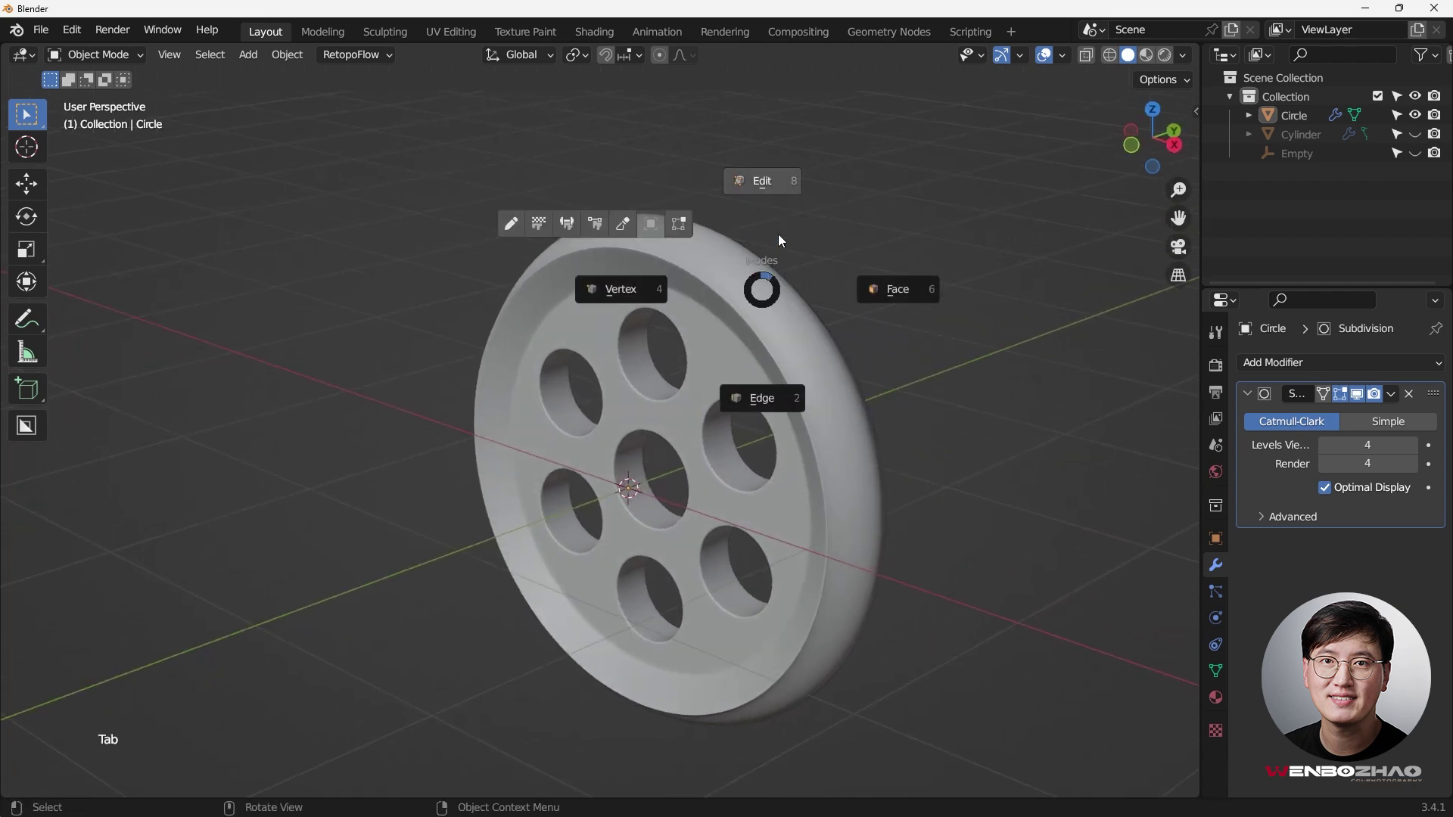
pyautogui.click(779, 238)
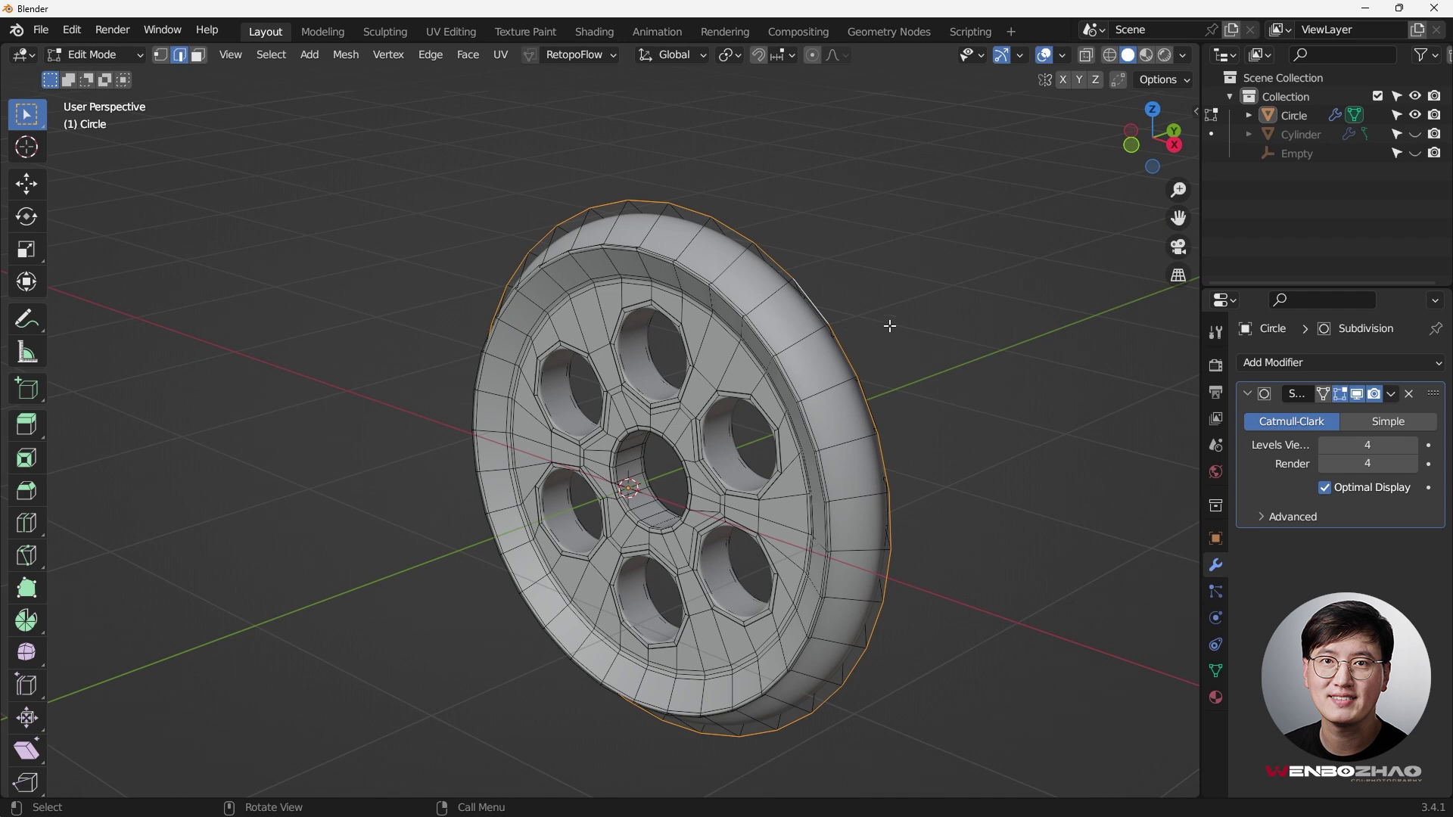
# - Dissolve the selected stray edges, check the wheel in Object Mode, then re-enter Edit Mode
pyautogui.press('x')
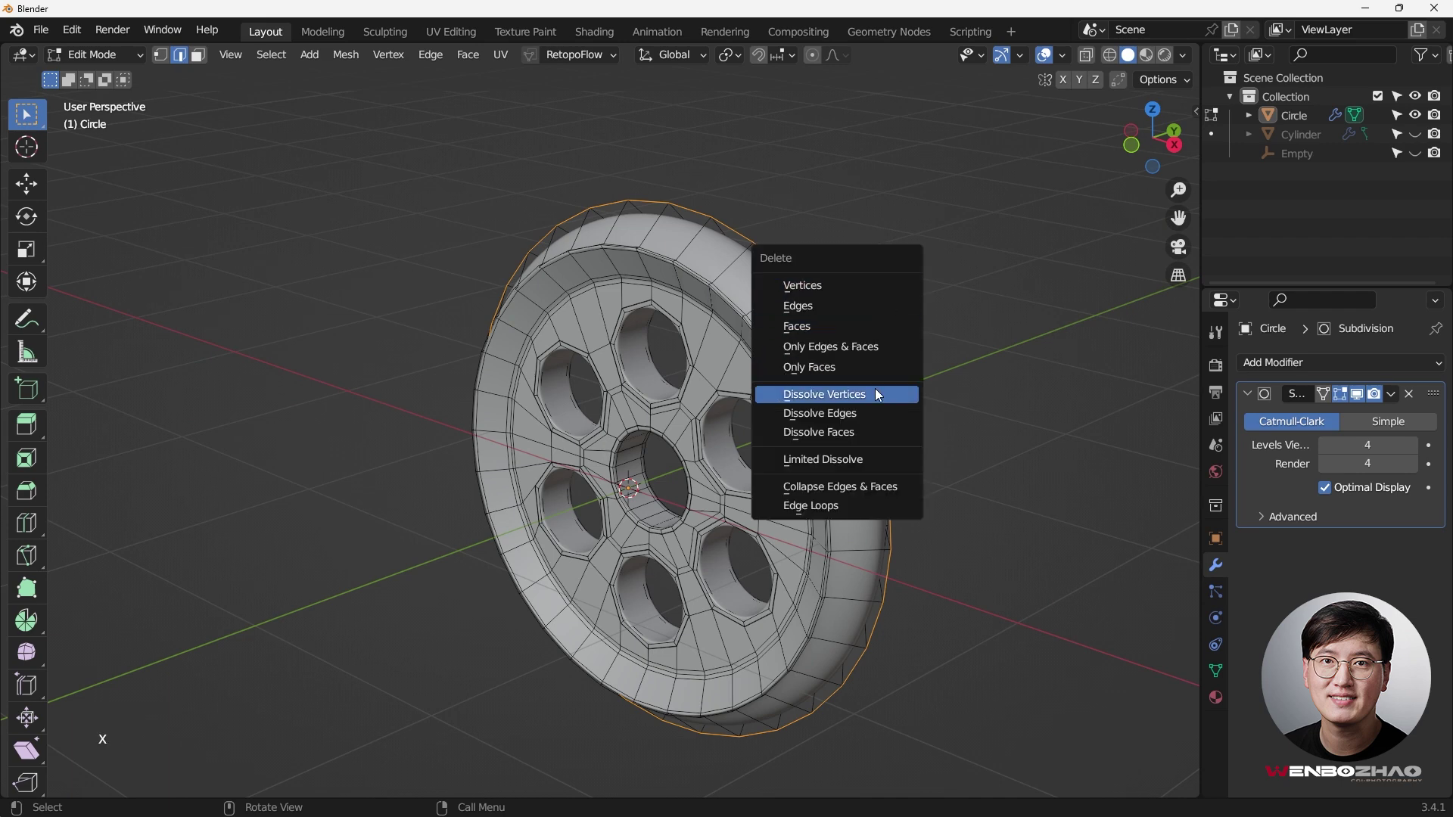
pyautogui.click(875, 413)
pyautogui.press('Tab')
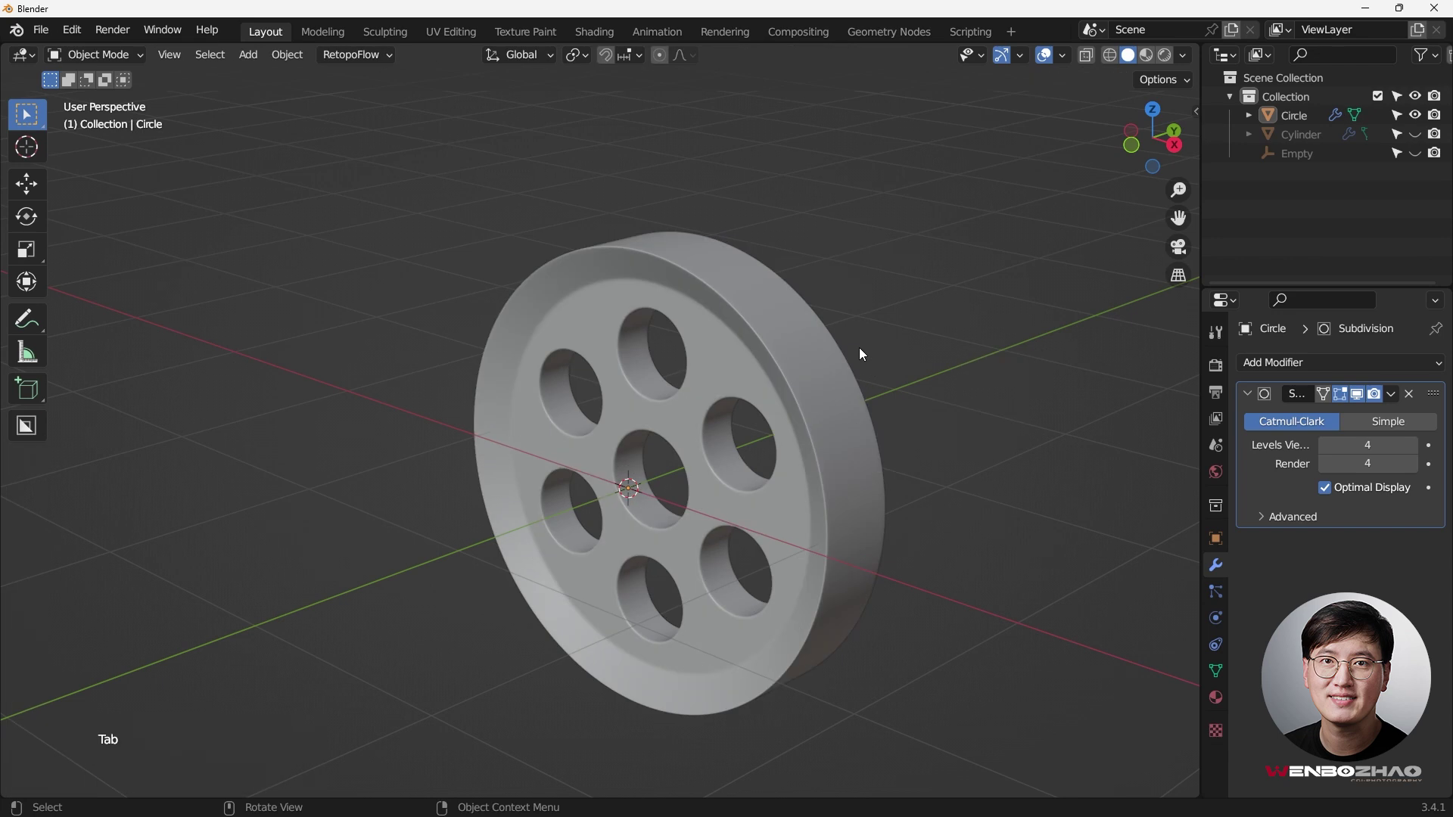
pyautogui.moveTo(859, 347); pyautogui.dragTo(804, 304, button='middle')
pyautogui.press('KP_1')
pyautogui.moveTo(730, 248); pyautogui.dragTo(810, 276, button='middle')
pyautogui.press('Tab')
# - In Face select mode, select all faces by sides (4, Equal To, Extend)
pyautogui.scroll(-3, 817, 276)
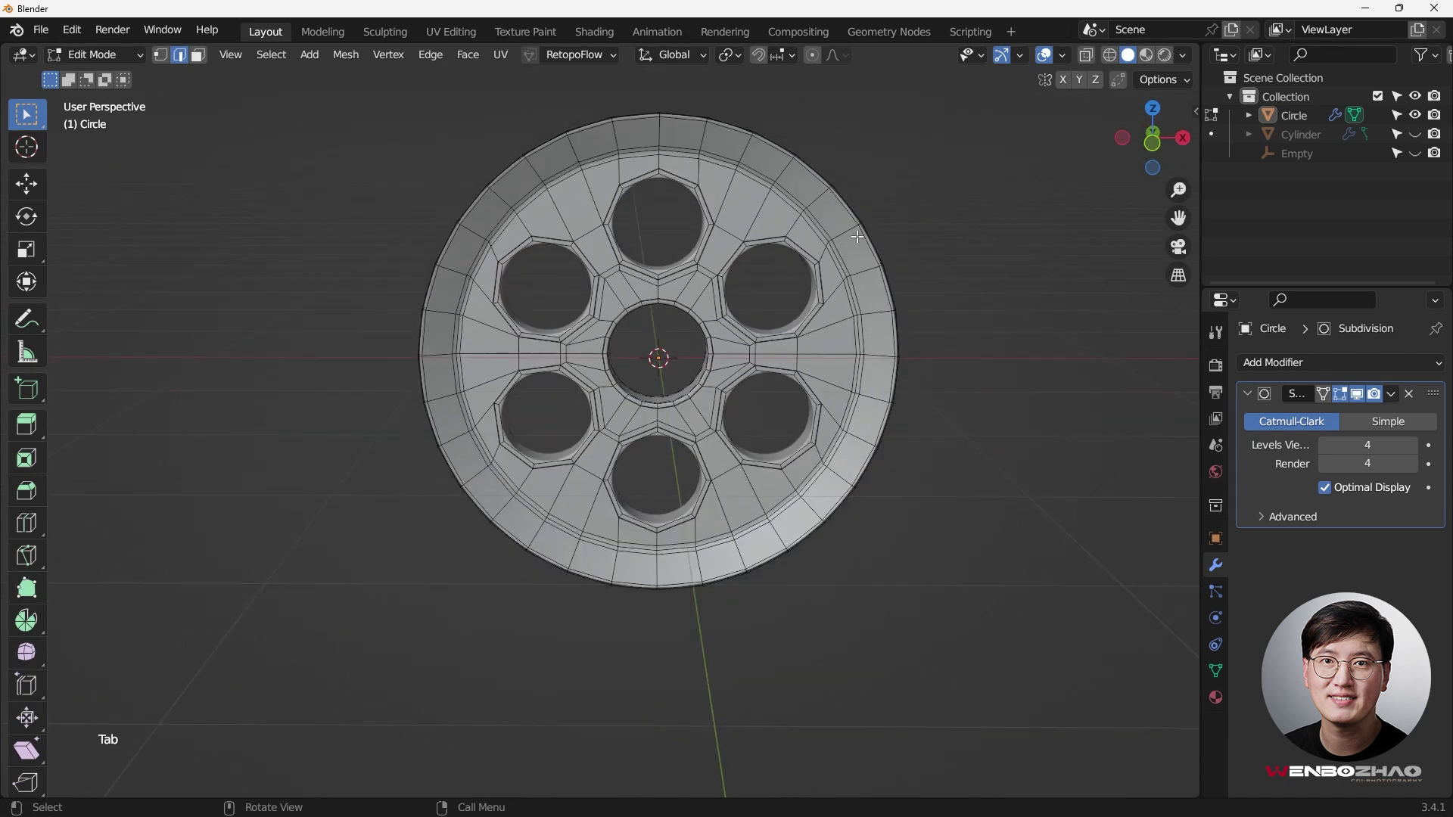
pyautogui.scroll(3, 823, 277)
pyautogui.scroll(2, 824, 277)
pyautogui.moveTo(715, 249); pyautogui.dragTo(309, 148, button='middle')
pyautogui.scroll(-2, 981, 266)
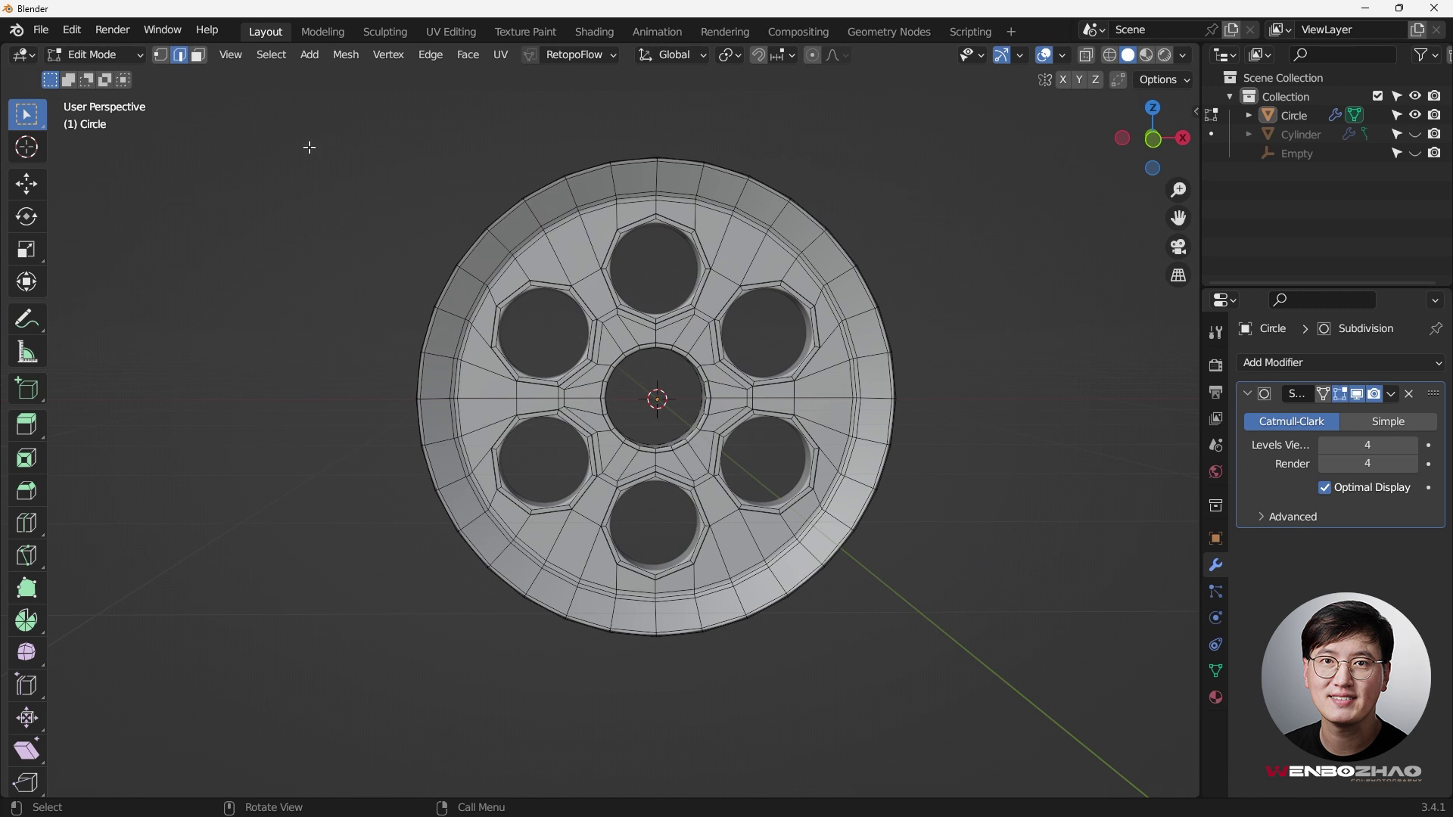
pyautogui.click(198, 56)
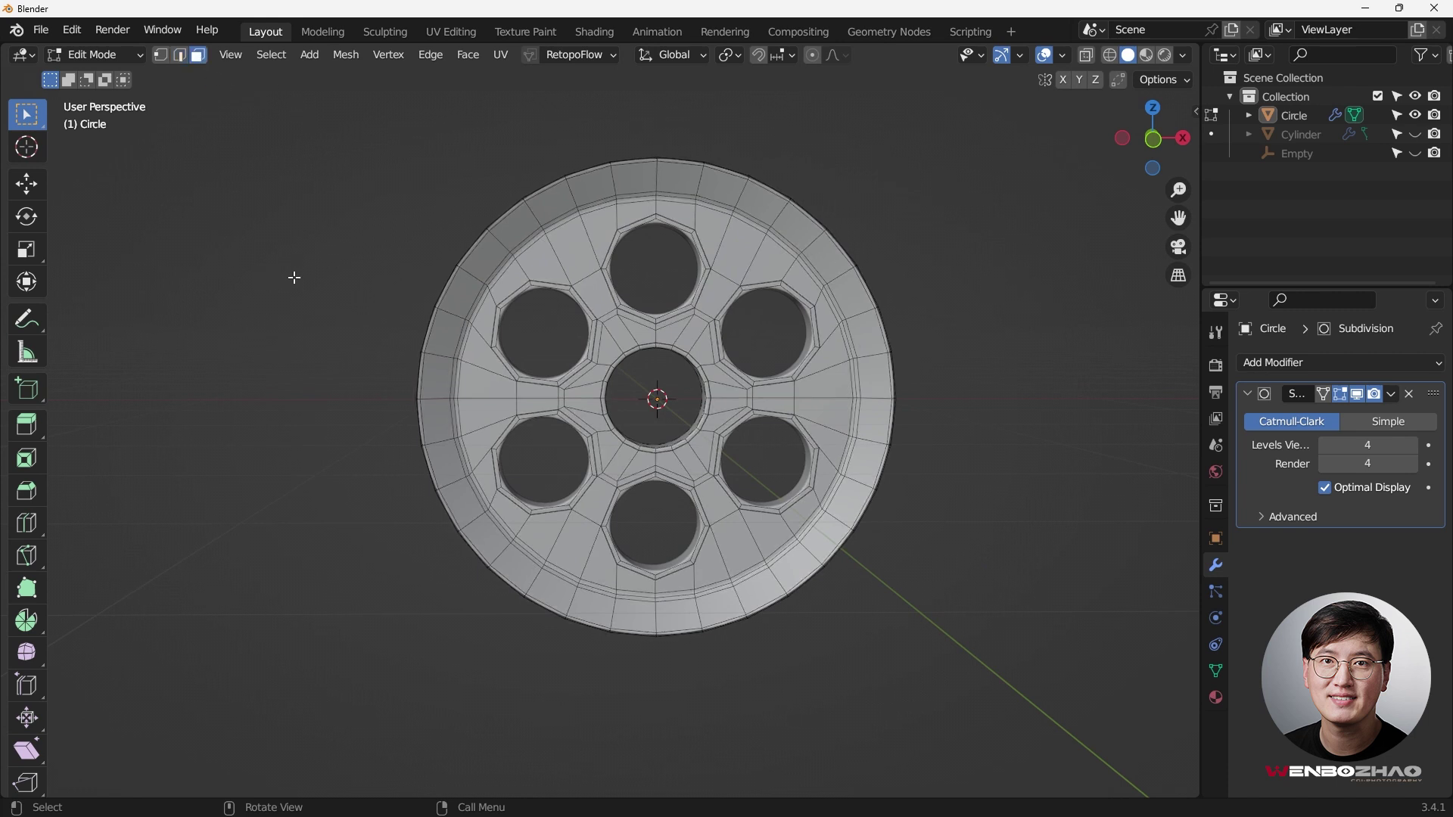
pyautogui.moveTo(295, 288); pyautogui.dragTo(331, 307, button='middle')
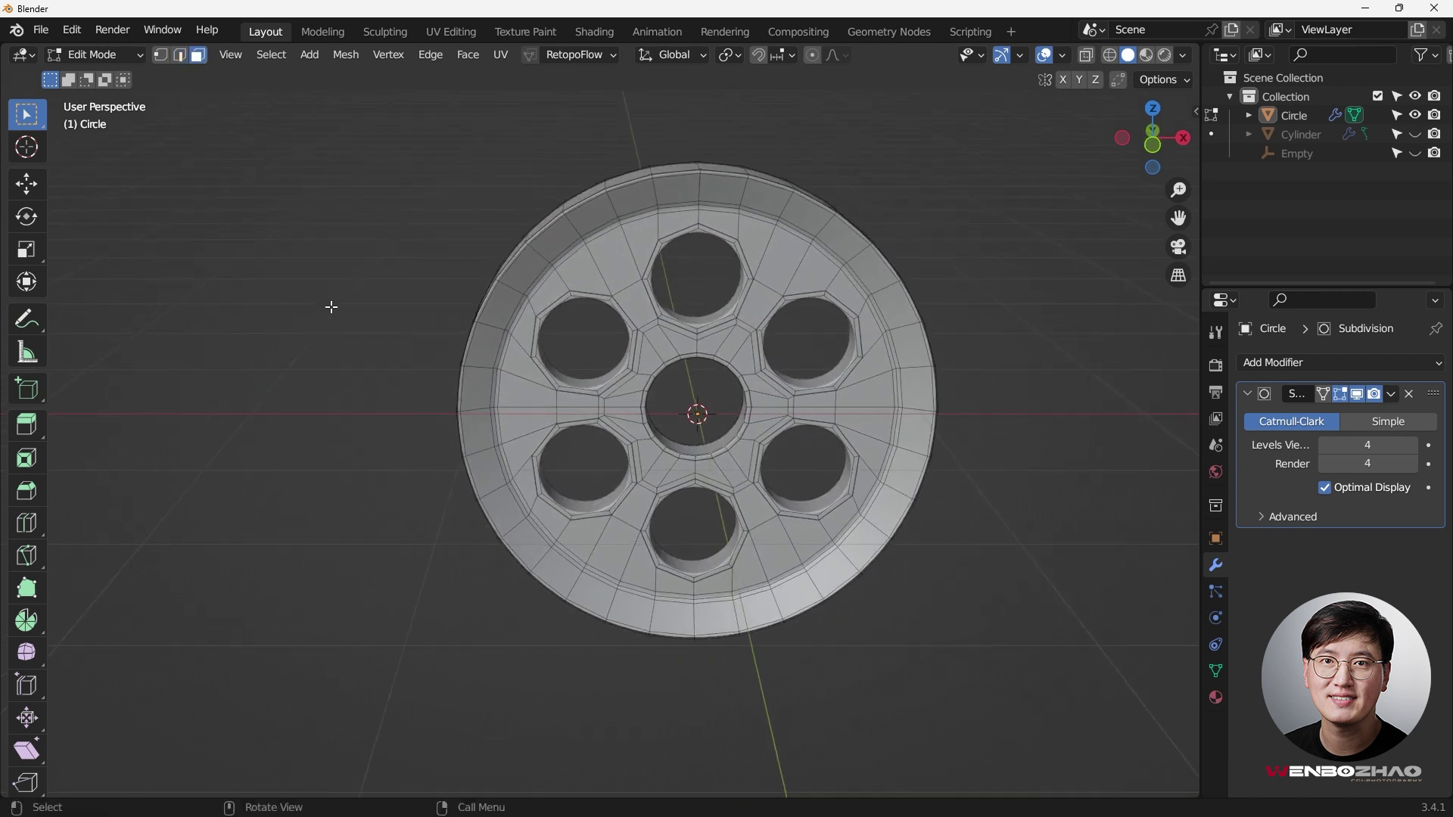
pyautogui.press('q')
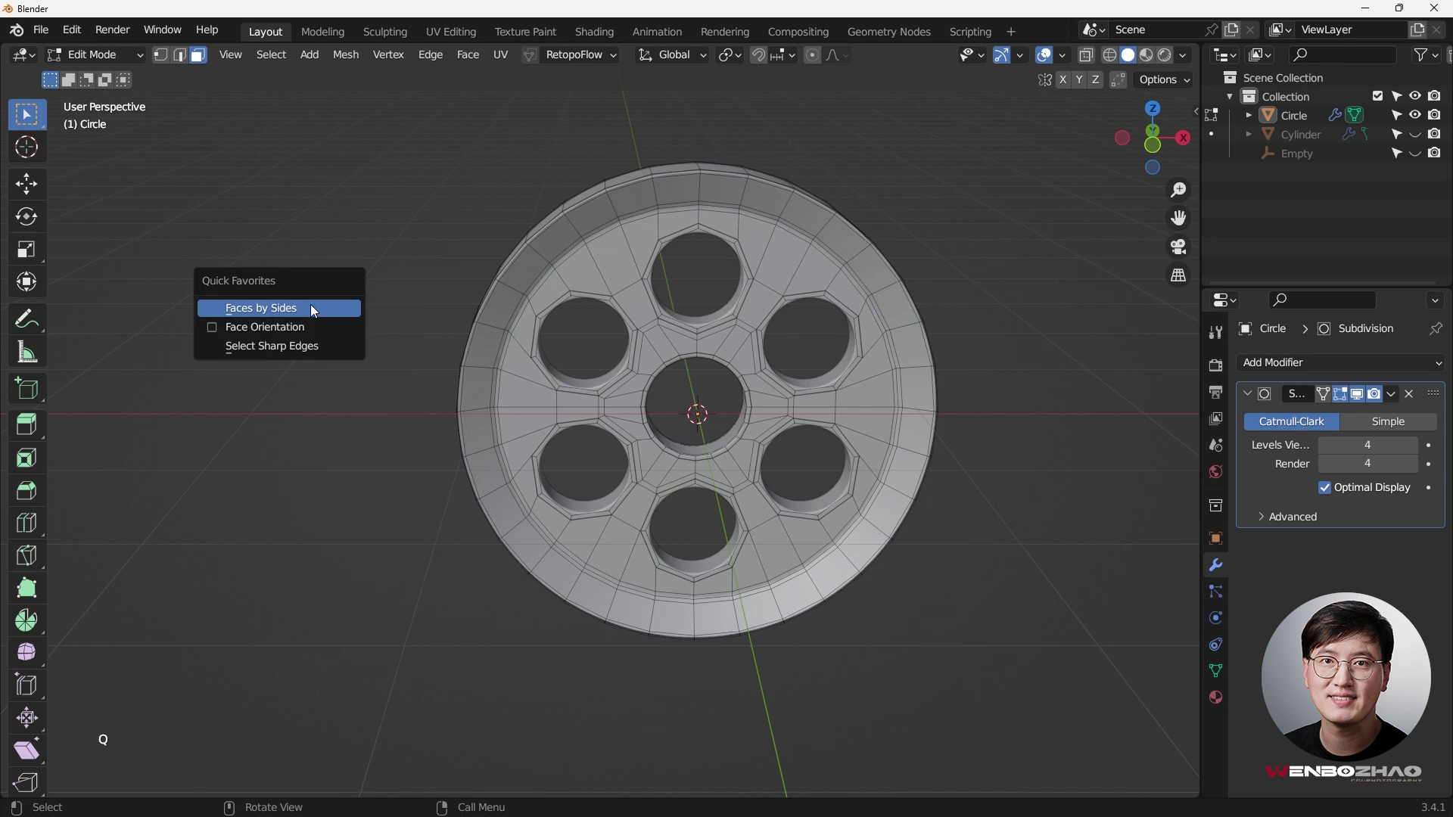
pyautogui.click(285, 311)
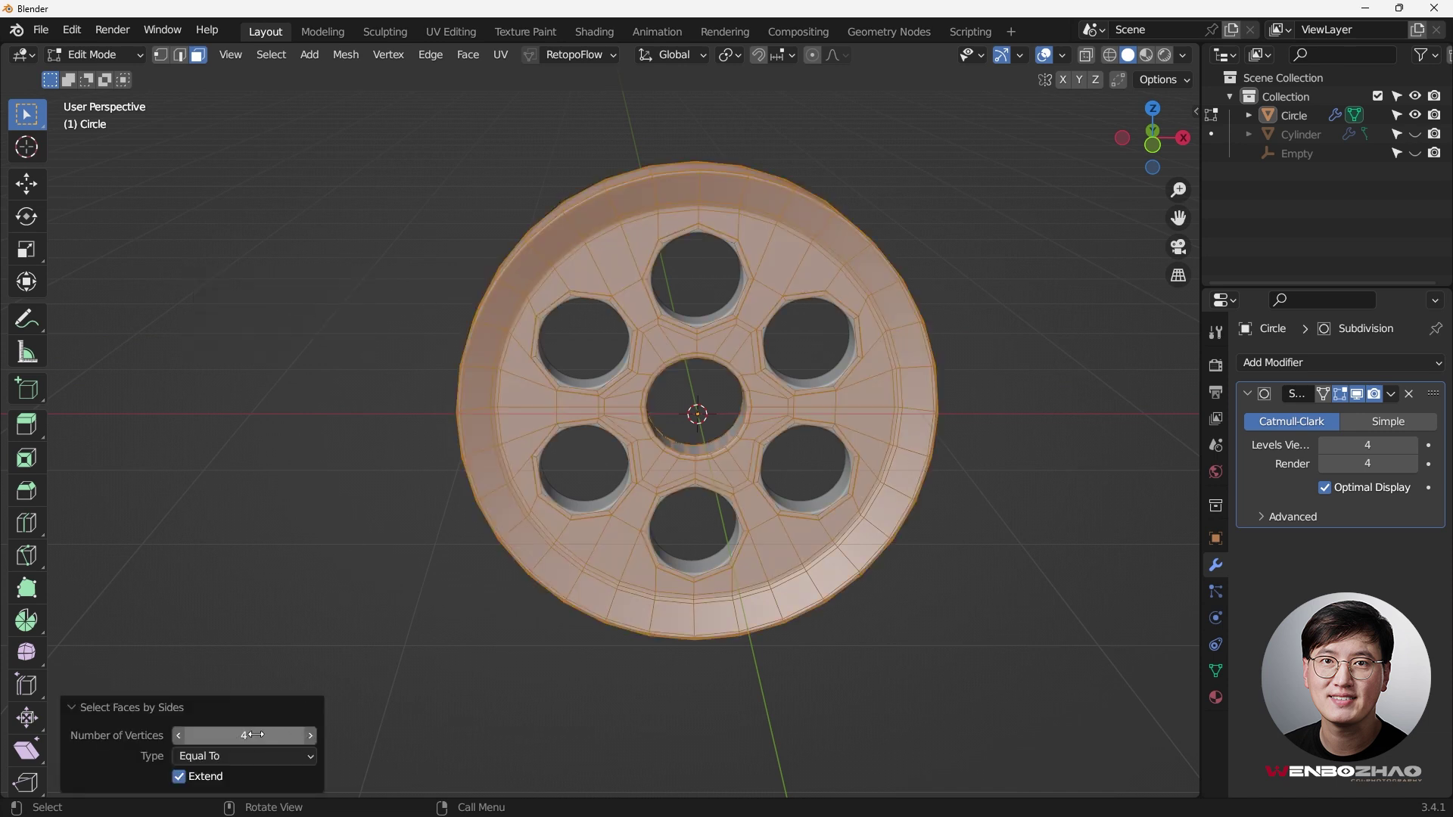
# - Turn off the Subdivision modifier's realtime viewport display to inspect the base quad cage
pyautogui.moveTo(599, 482); pyautogui.dragTo(481, 457, button='middle')
pyautogui.moveTo(391, 602); pyautogui.dragTo(277, 496, button='middle')
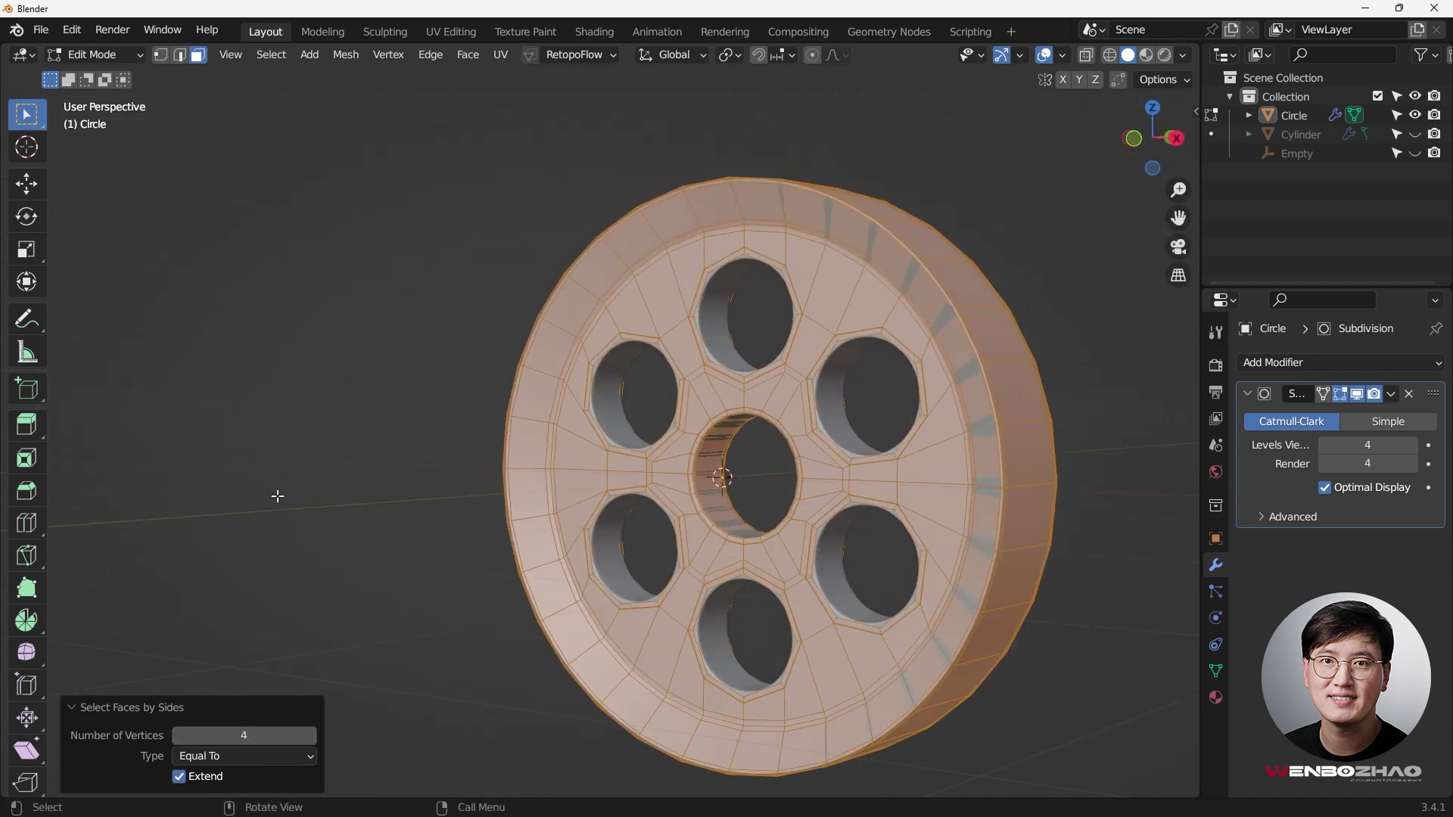
pyautogui.click(1356, 394)
pyautogui.moveTo(763, 363); pyautogui.dragTo(553, 417, button='middle')
pyautogui.scroll(3, 696, 284)
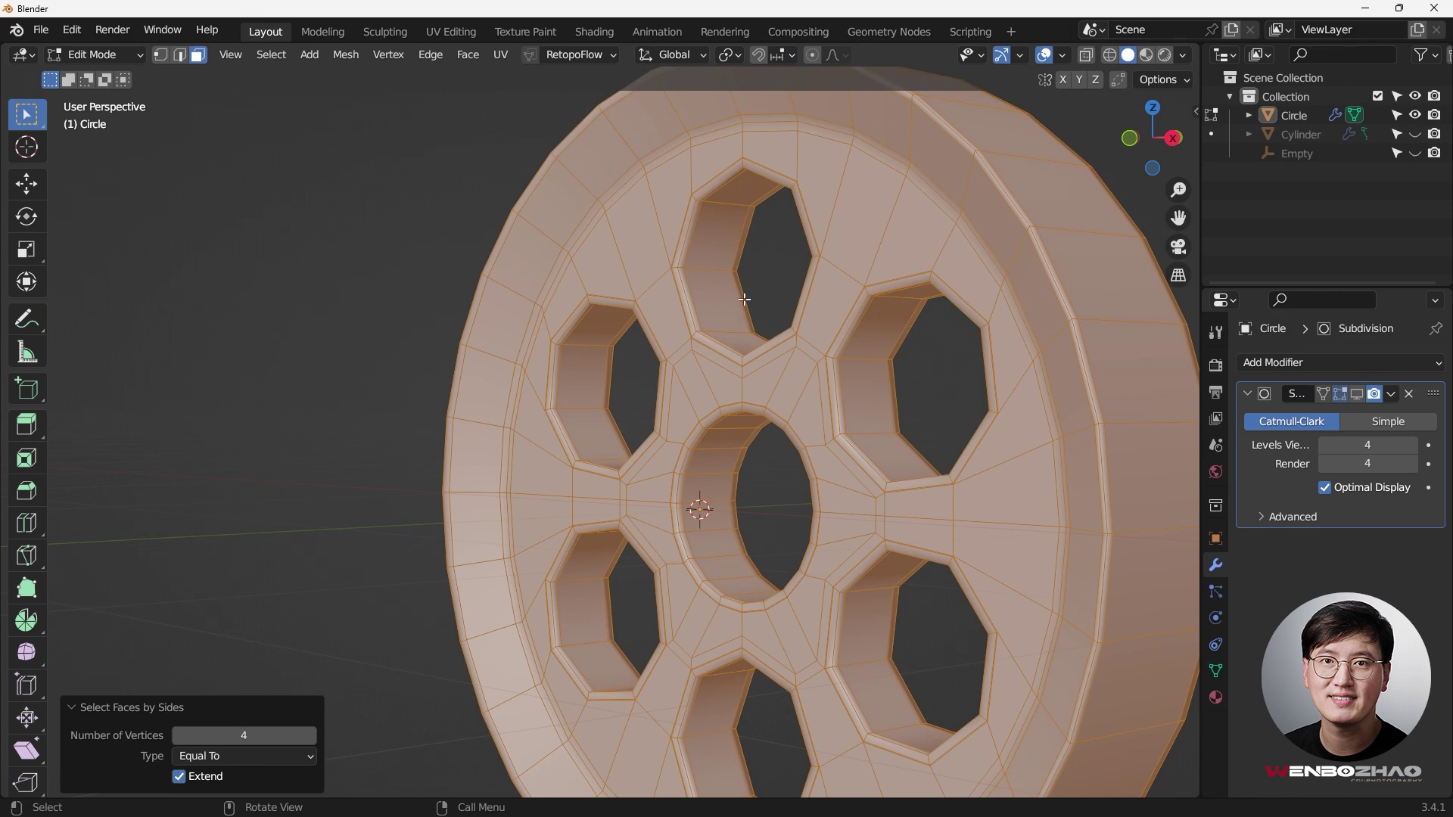
# - Add a centred support loop inside the top, upper-left and upper-right holes
pyautogui.hotkey('ctrl', 'r')
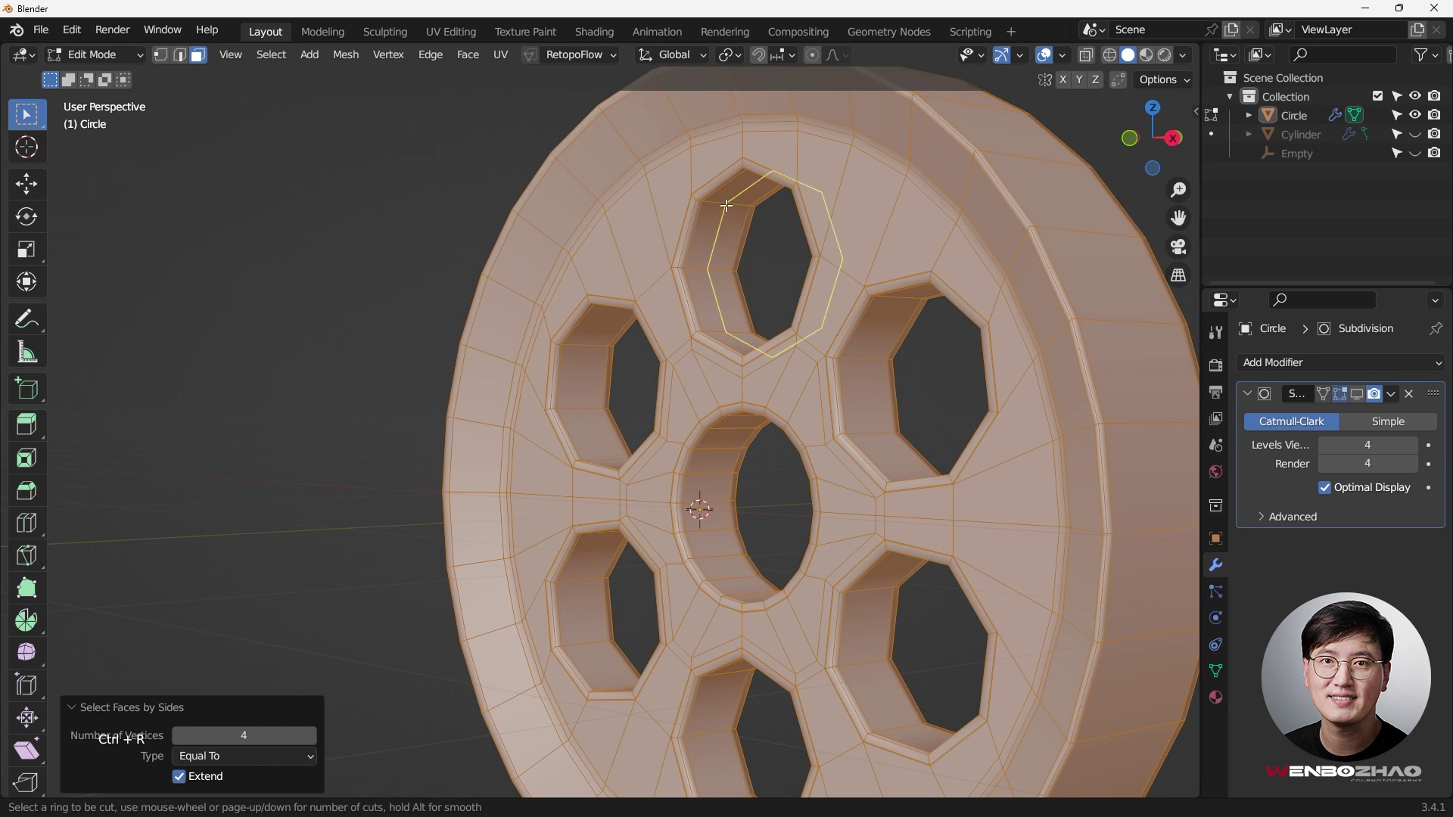
pyautogui.click(726, 205)
pyautogui.rightClick(701, 306)
pyautogui.hotkey('ctrl', 'r')
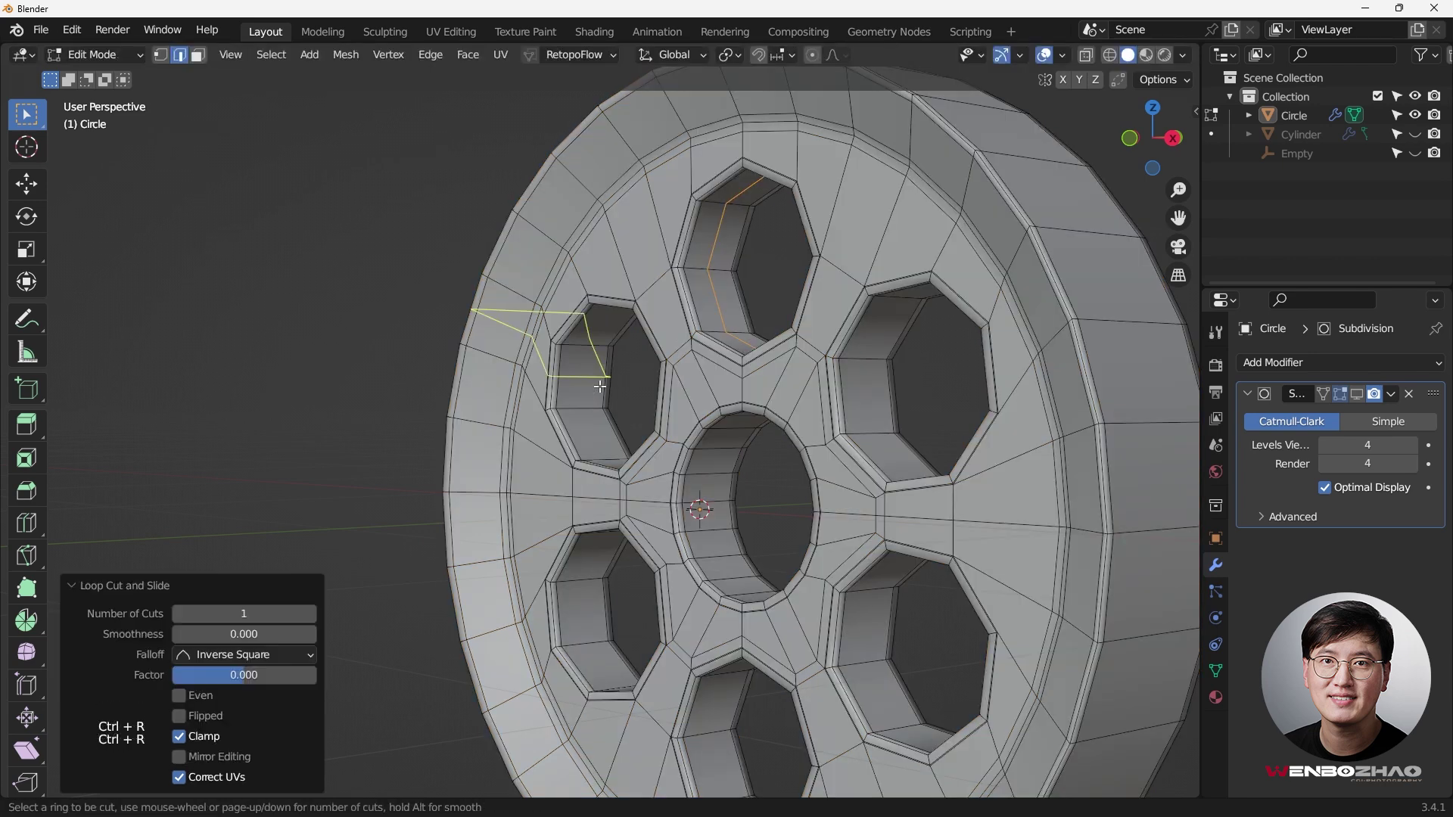
pyautogui.click(600, 387)
pyautogui.rightClick(758, 352)
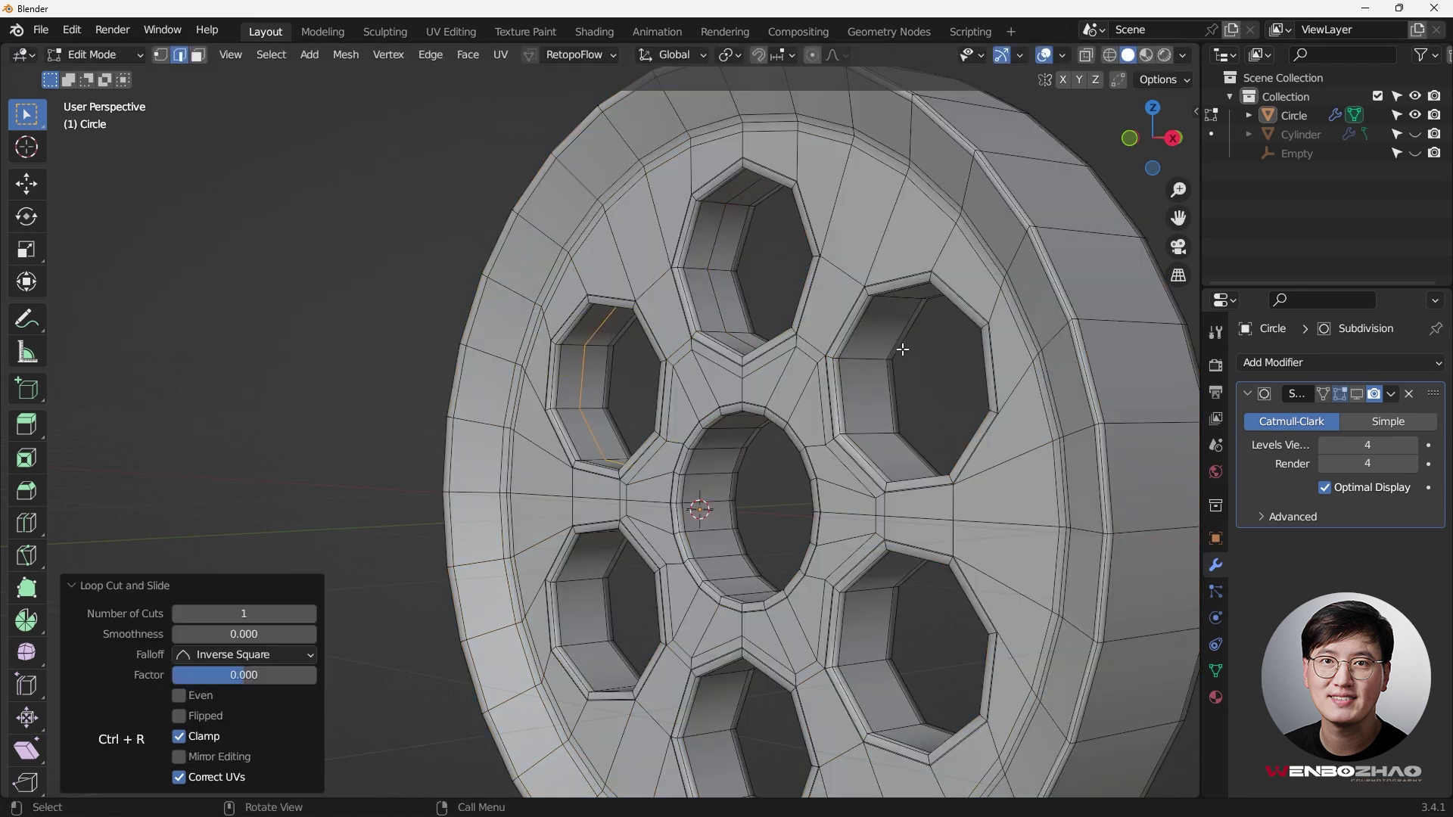
pyautogui.hotkey('ctrl', 'r')
pyautogui.click(891, 307)
pyautogui.rightClick(852, 445)
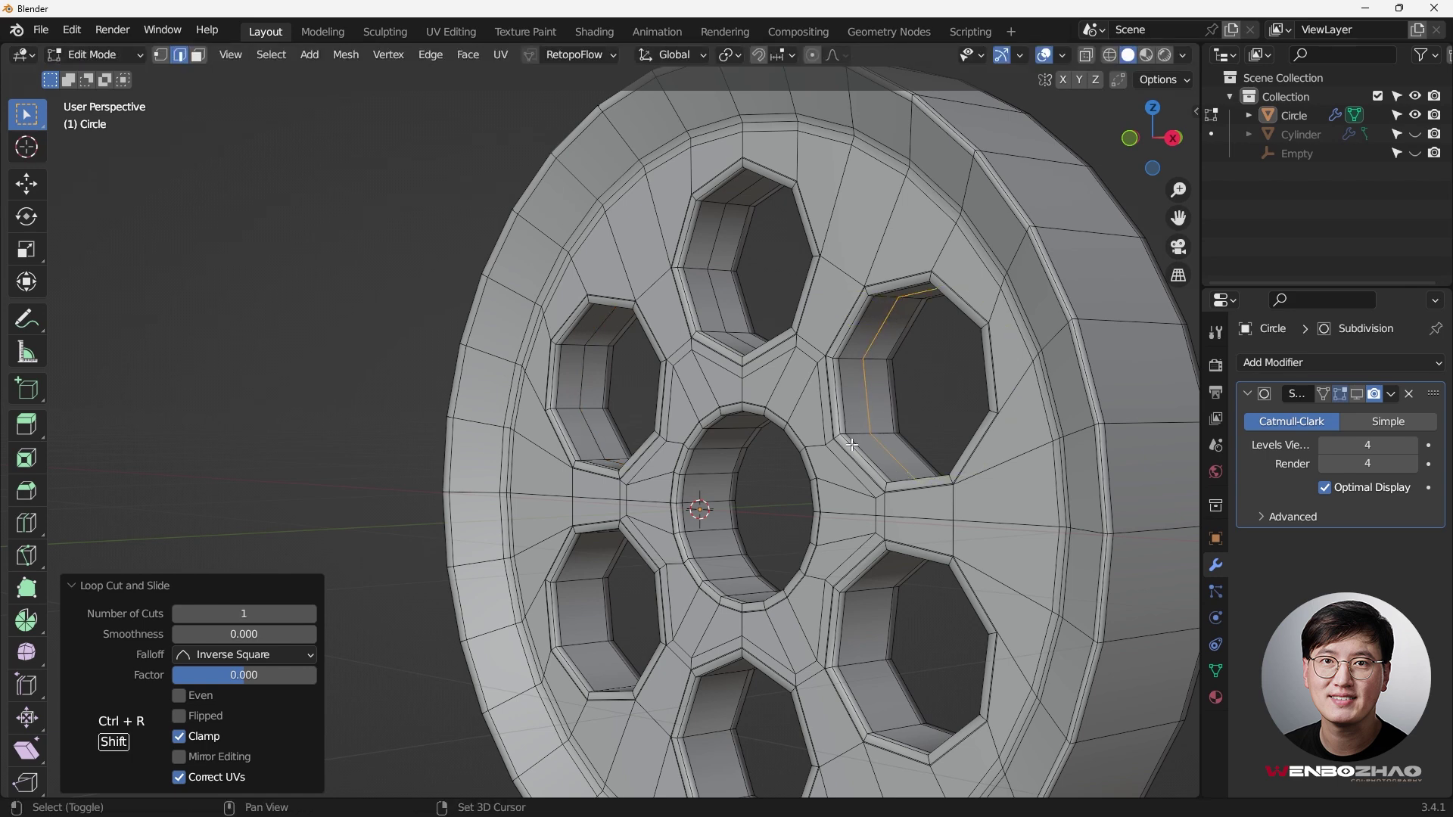
pyautogui.keyDown('shift'); pyautogui.moveTo(852, 445); pyautogui.dragTo(852, 241, button='middle'); pyautogui.keyUp('shift')
# - Add centred support loops inside the lower-left, bottom, lower-right and centre holes
pyautogui.hotkey('ctrl', 'r')
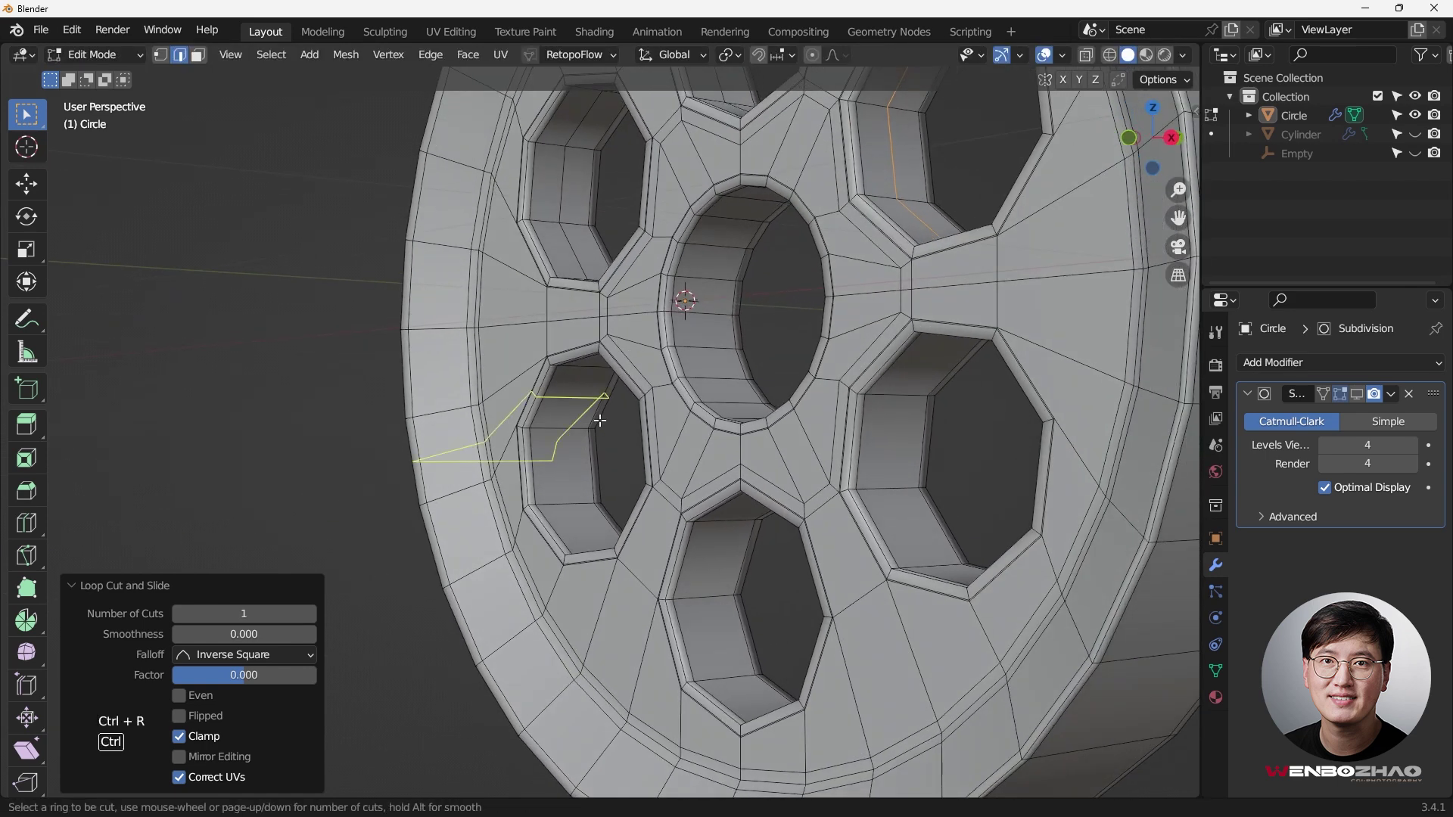
pyautogui.click(579, 384)
pyautogui.rightClick(638, 445)
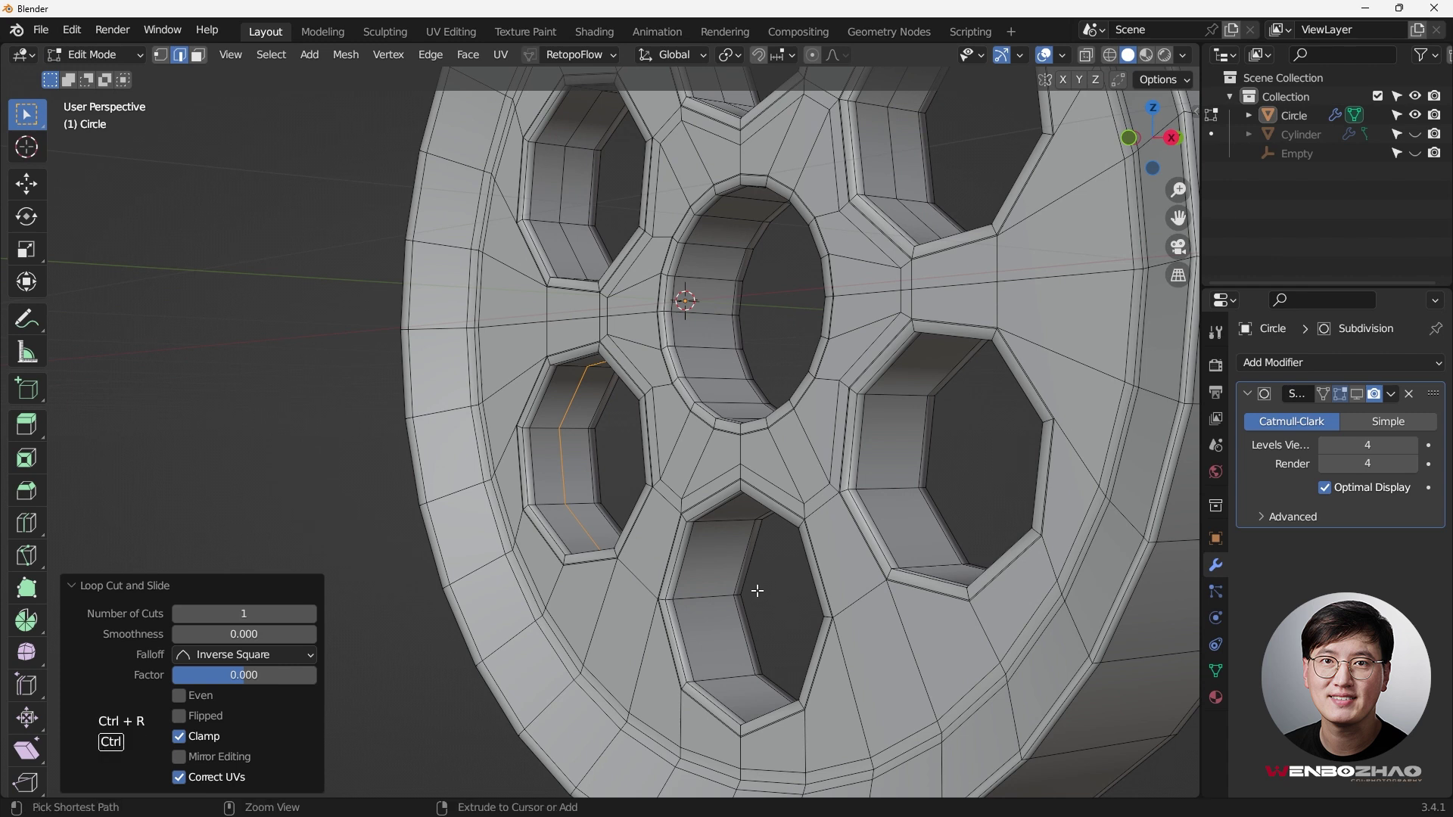
pyautogui.hotkey('ctrl', 'r')
pyautogui.click(725, 534)
pyautogui.rightClick(924, 470)
pyautogui.hotkey('ctrl', 'r')
pyautogui.click(913, 388)
pyautogui.rightClick(912, 388)
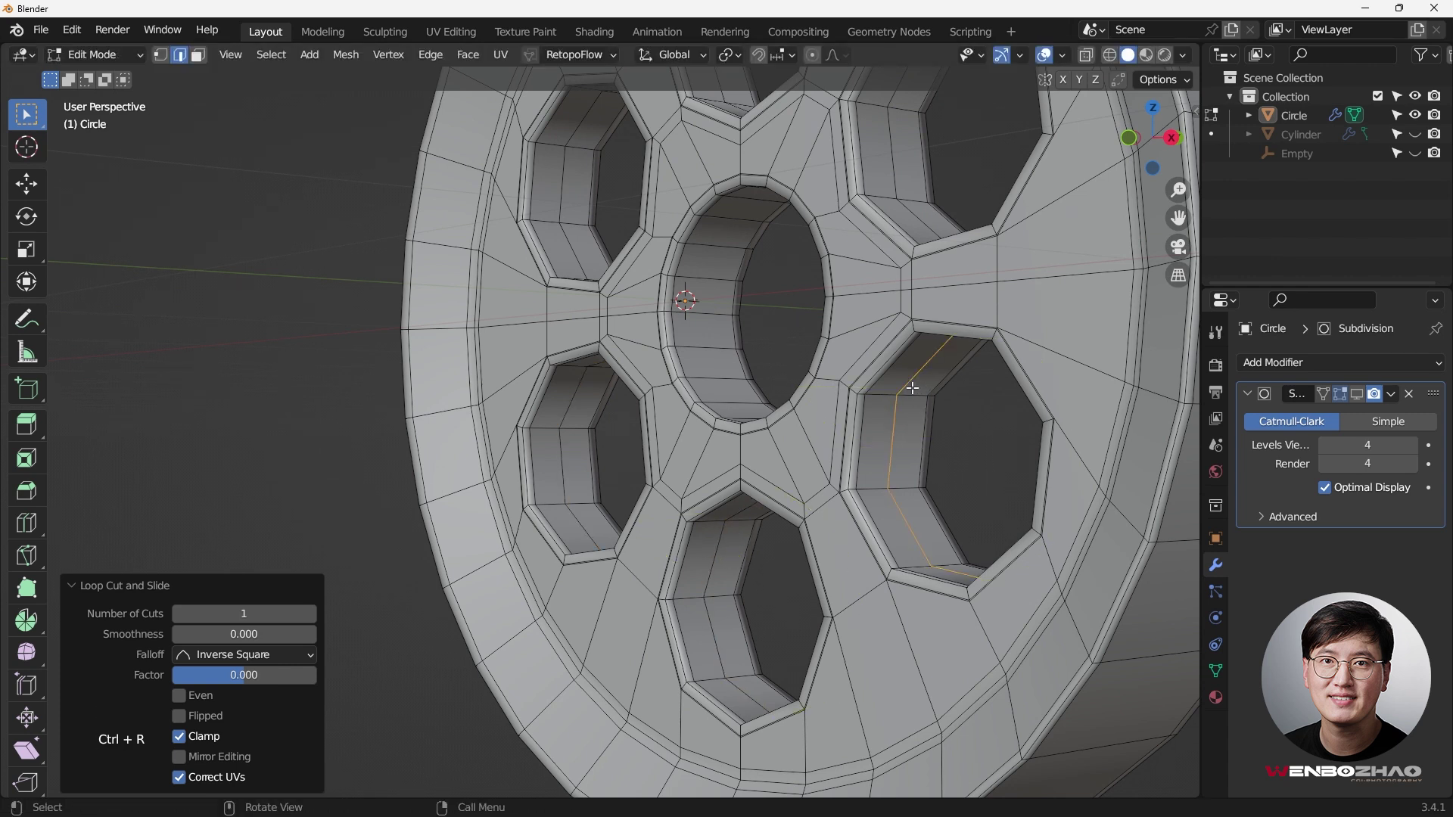
pyautogui.hotkey('ctrl', 'r')
pyautogui.click(707, 267)
pyautogui.rightClick(725, 258)
# - Cut two centred support loops around the wheel's outer rim
pyautogui.scroll(-1, 725, 257)
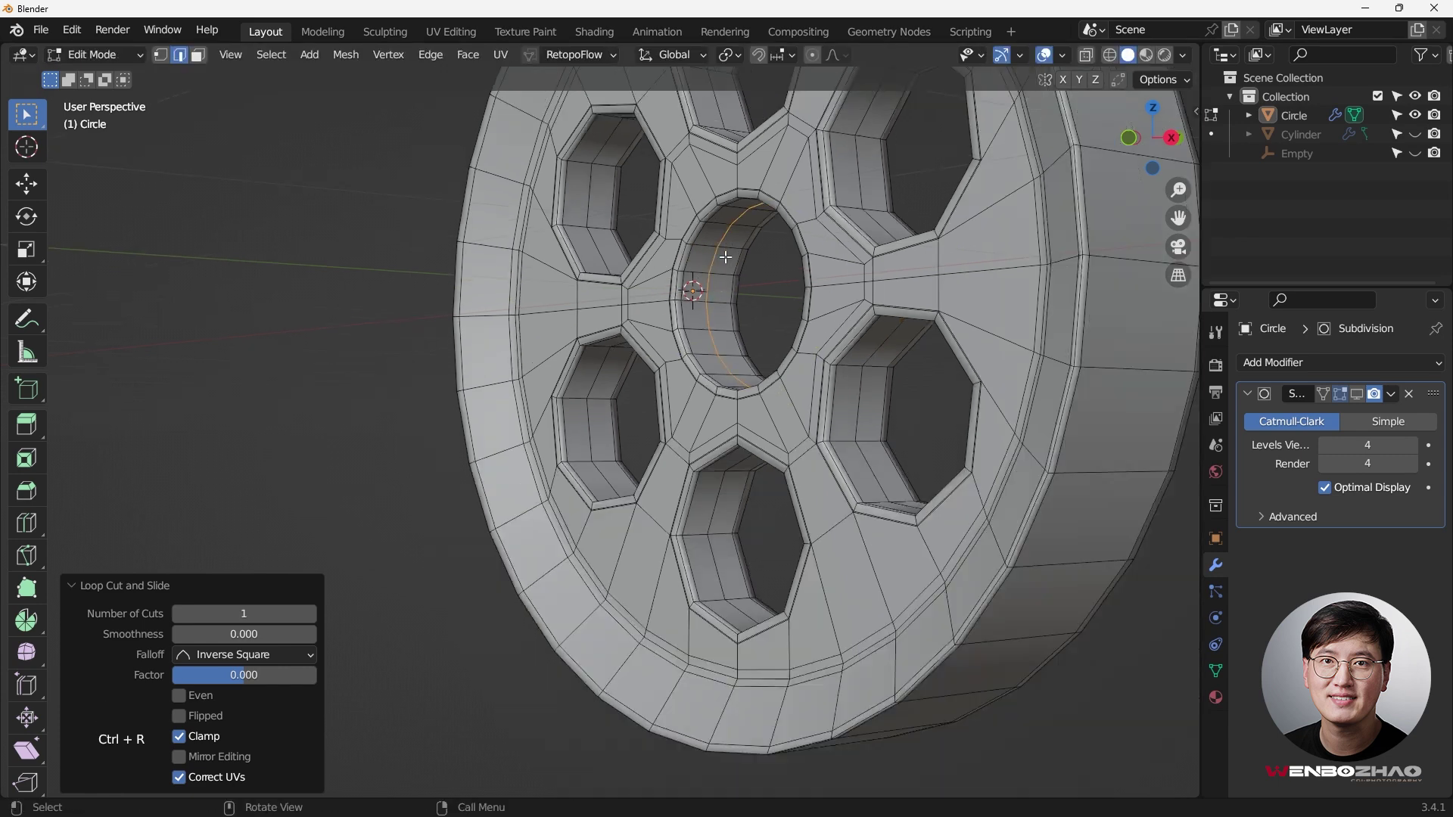
pyautogui.moveTo(725, 257); pyautogui.dragTo(746, 282, button='middle')
pyautogui.hotkey('ctrl', 'r')
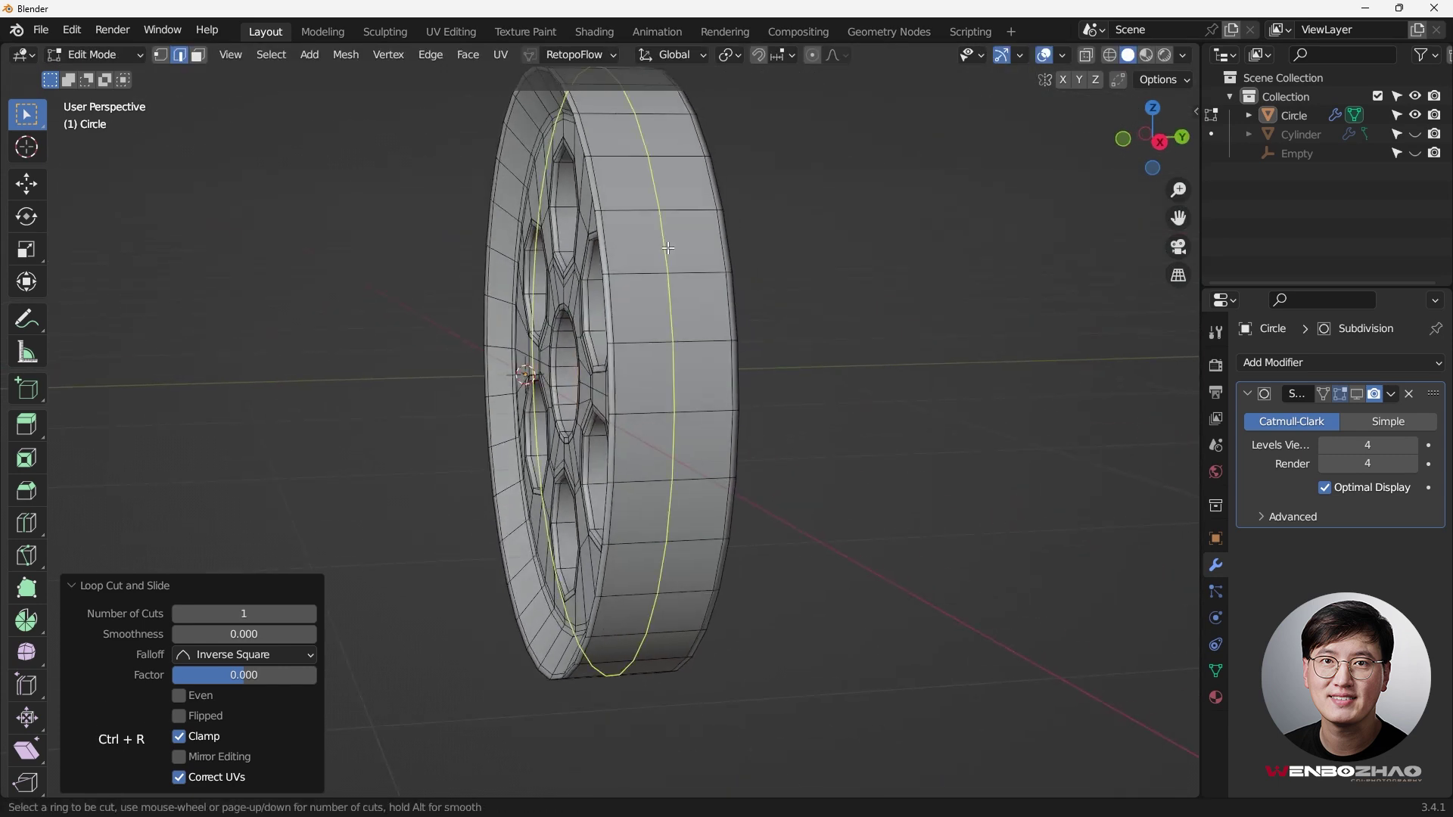
pyautogui.scroll(1, 667, 247)
pyautogui.click(668, 247)
pyautogui.rightClick(668, 248)
# - Re-enable the Subdivision modifier's realtime display to show the smoothed wheel
pyautogui.scroll(-2, 749, 272)
pyautogui.moveTo(750, 273); pyautogui.dragTo(786, 306, button='middle')
pyautogui.click(846, 335)
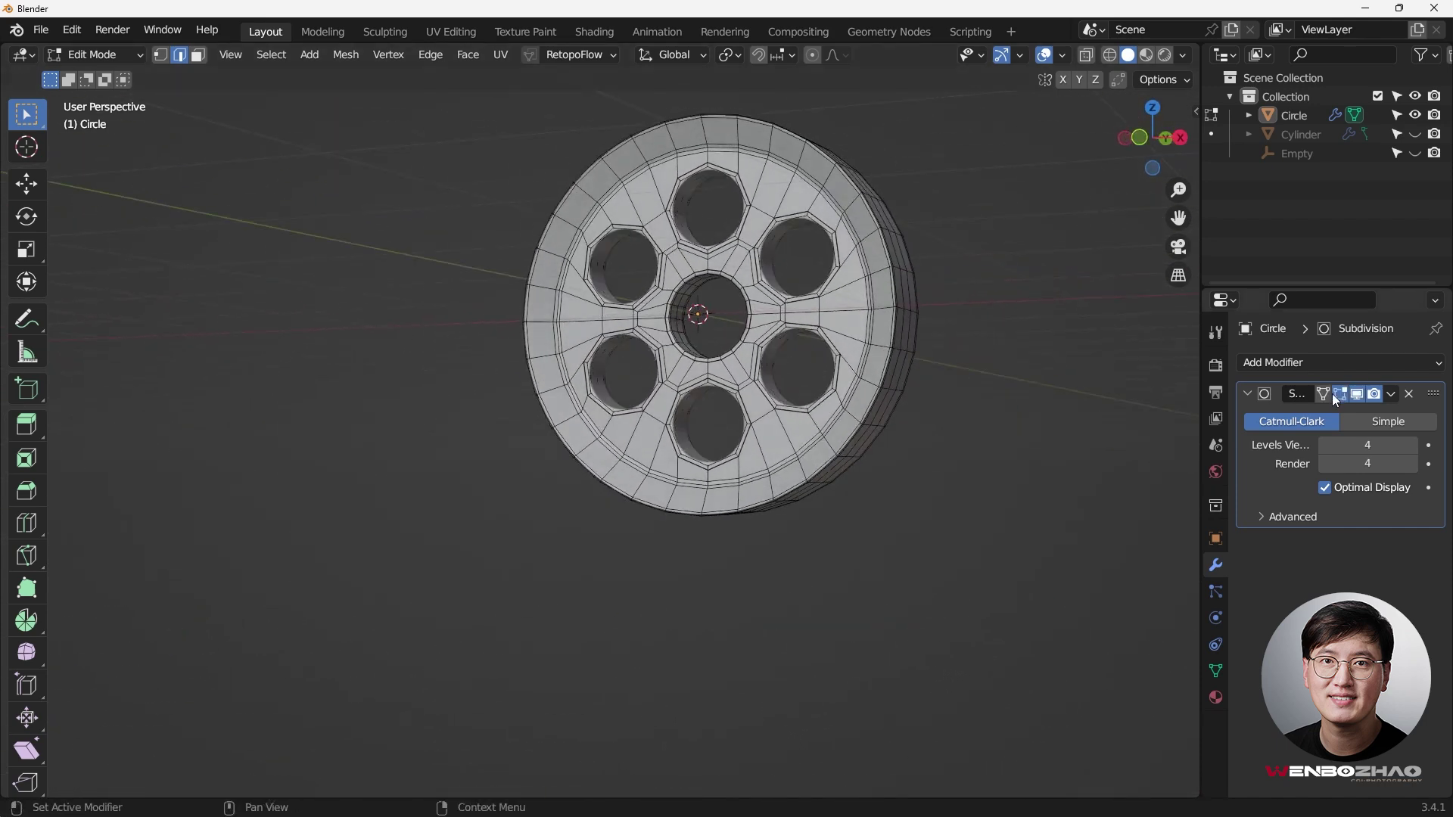
# - Return to Object Mode and zoom in on the smooth wheel from an angled view
pyautogui.moveTo(871, 408); pyautogui.dragTo(826, 373, button='middle')
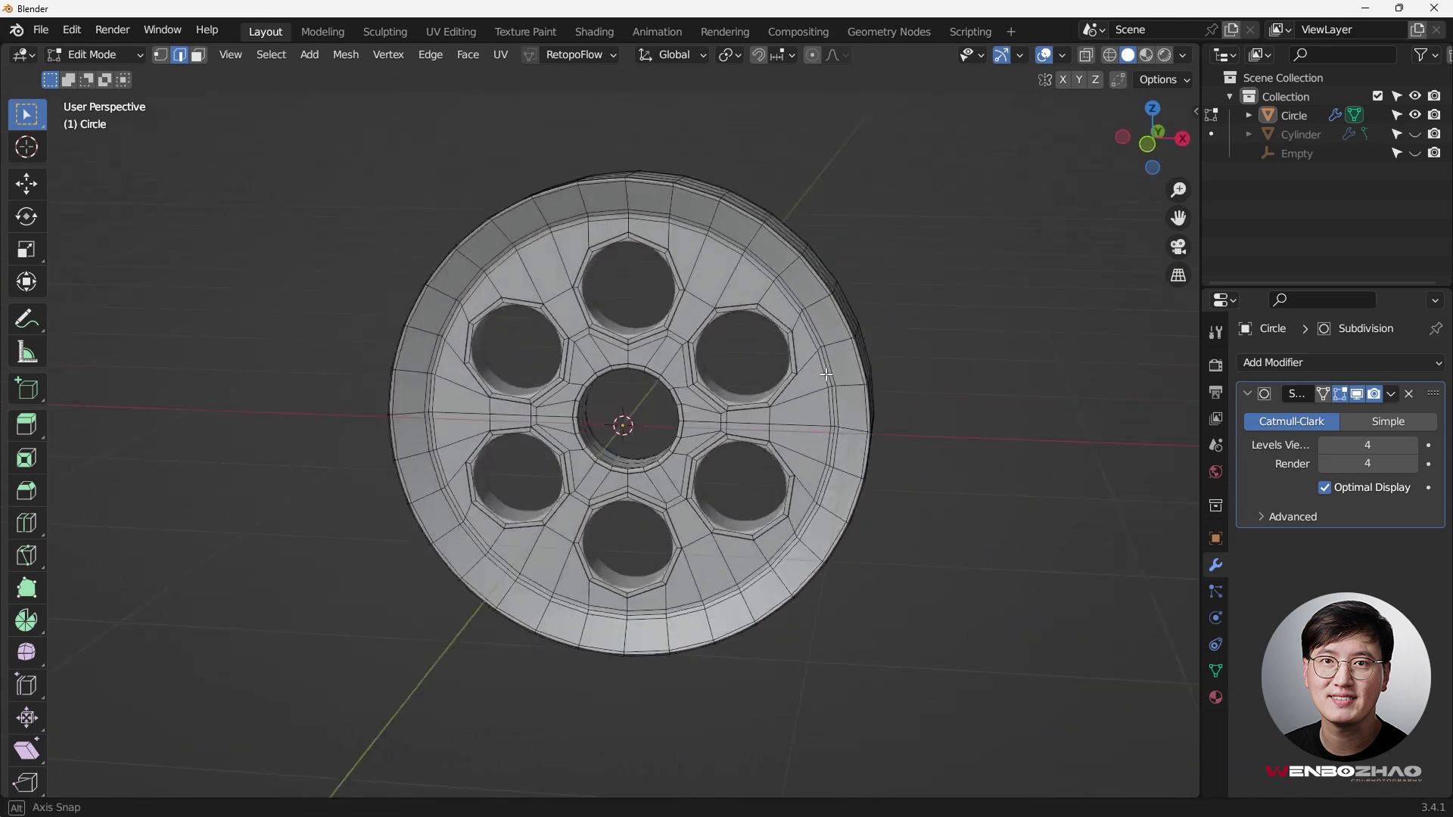
pyautogui.press('Tab')
pyautogui.moveTo(875, 314); pyautogui.dragTo(641, 350, button='middle')
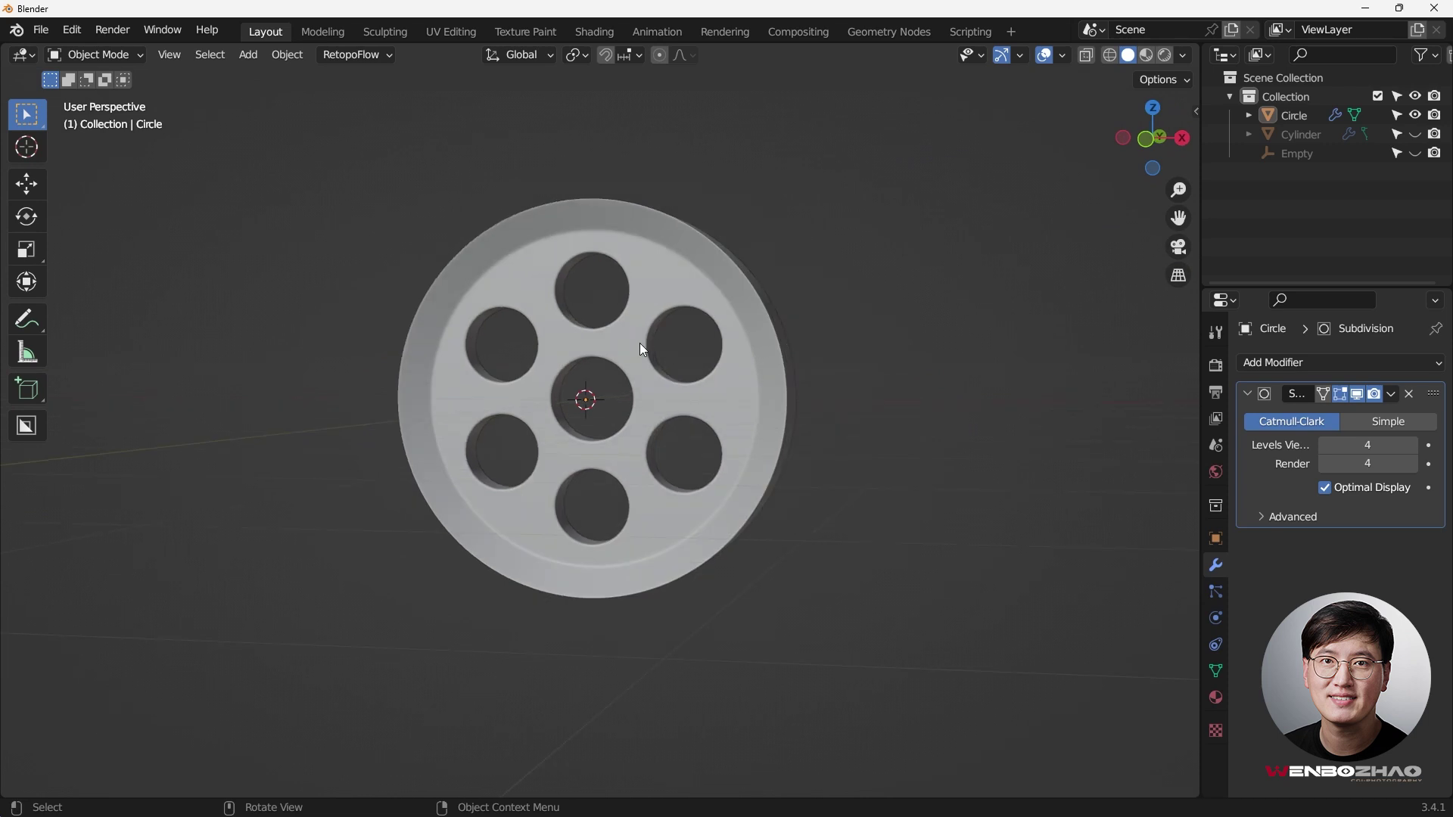
pyautogui.scroll(2, 642, 350)
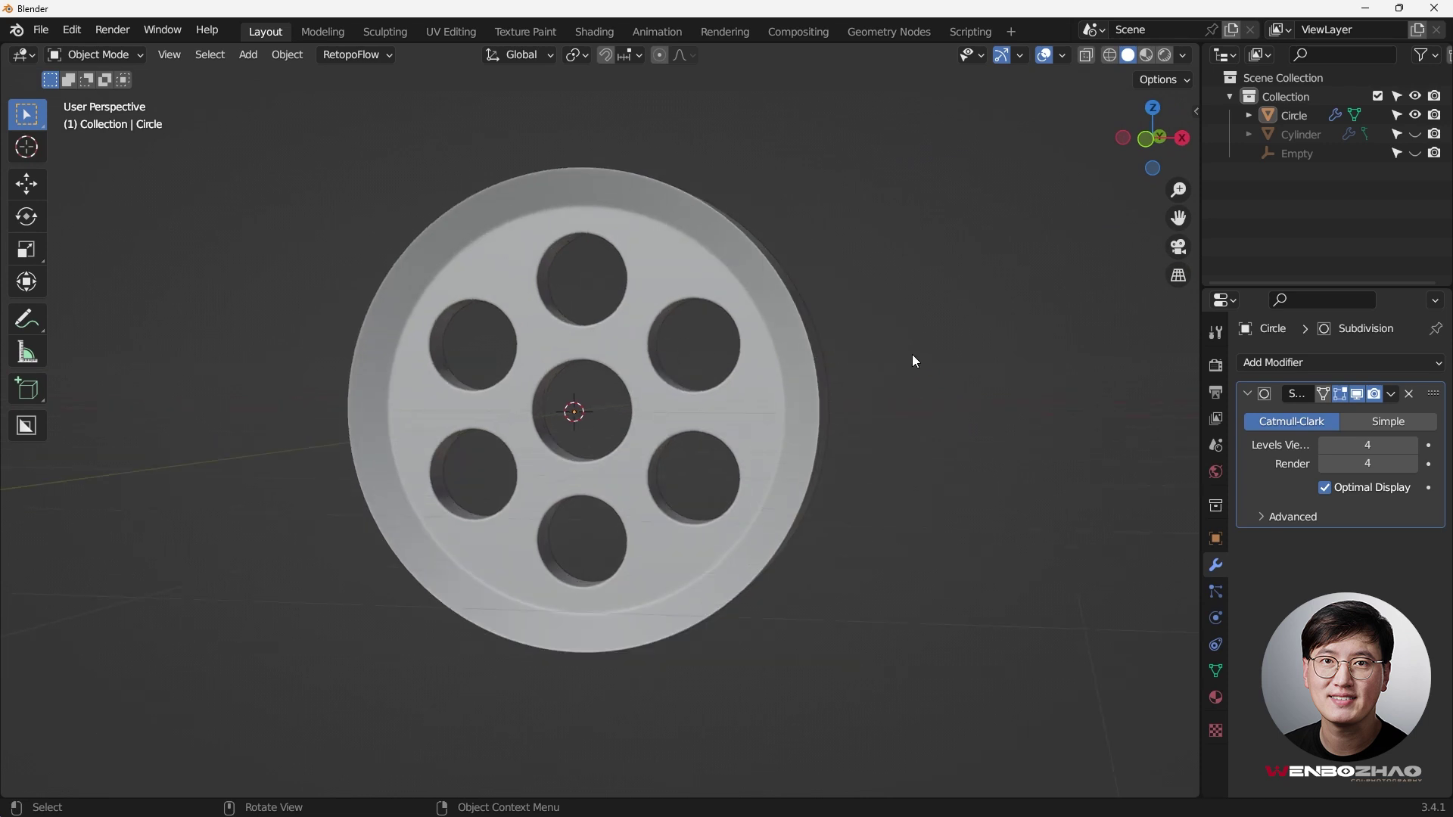